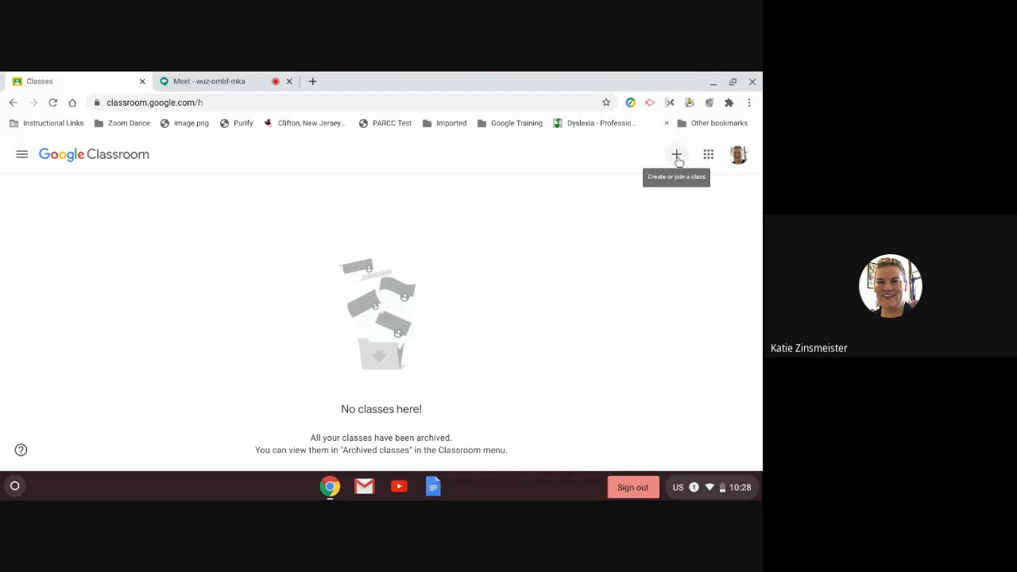
Step: Open the Create class form from the + menu
{"action": "left_click", "coordinate": [677, 157]}
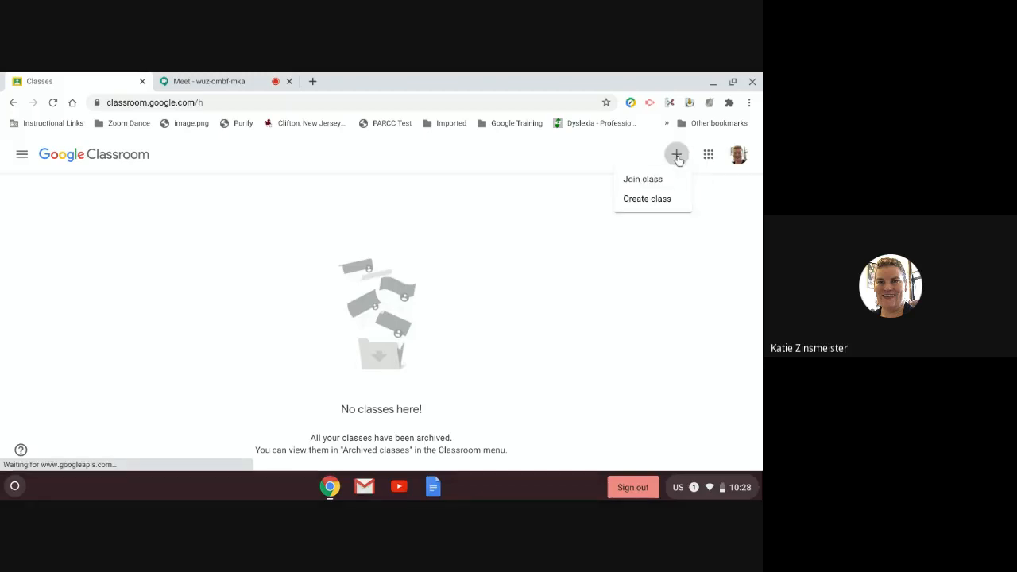
{"action": "left_click", "coordinate": [640, 207]}
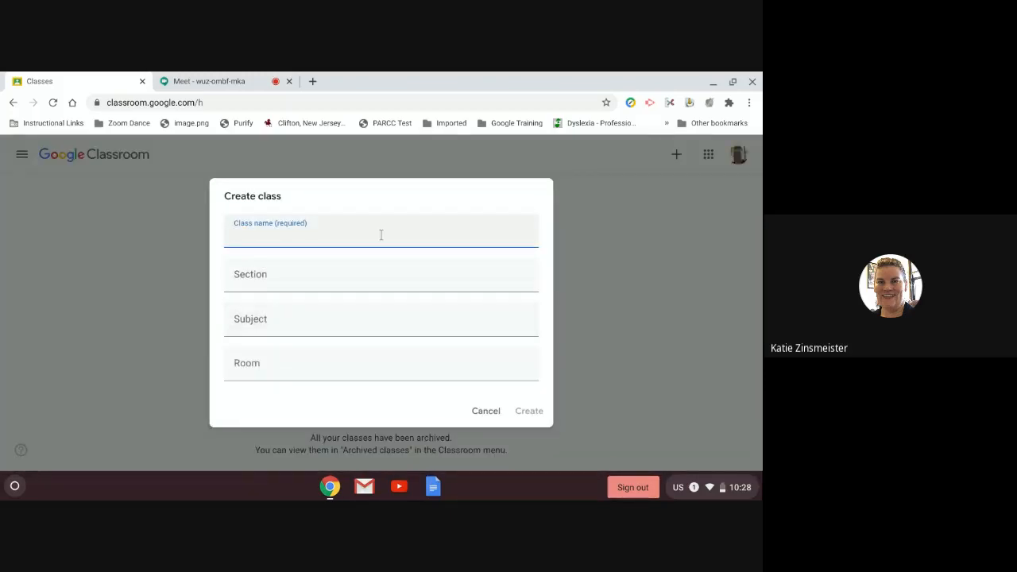
Step: Name the class 'Test Technology Class - 2020-2021', prefixed with the teacher's surname
{"action": "type", "text": "Test Technology Ca"}
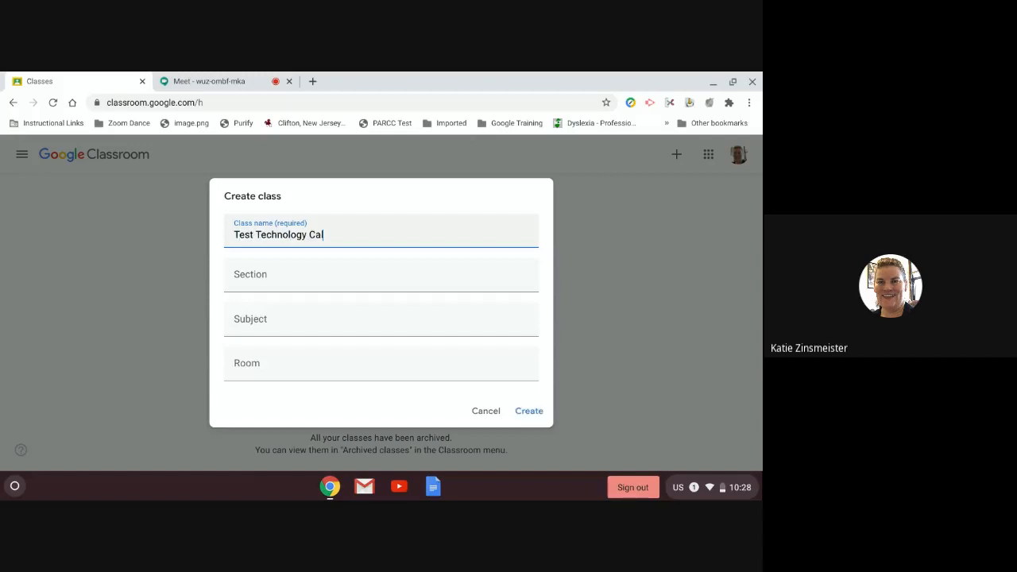
{"action": "key", "text": "BackSpace"}
{"action": "type", "text": "lass"}
{"action": "key", "text": "ctrl+a"}
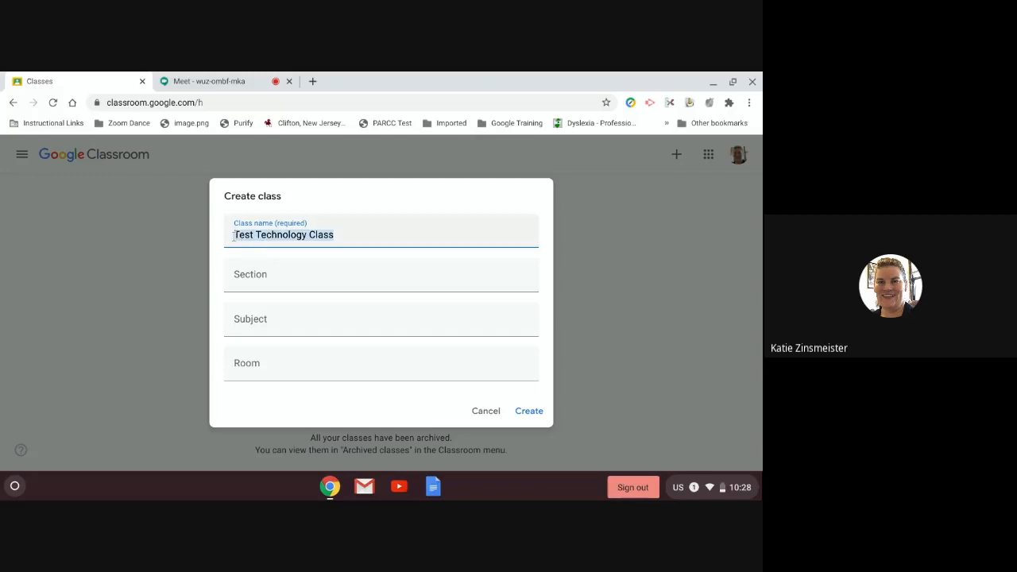
{"action": "left_click", "coordinate": [233, 236]}
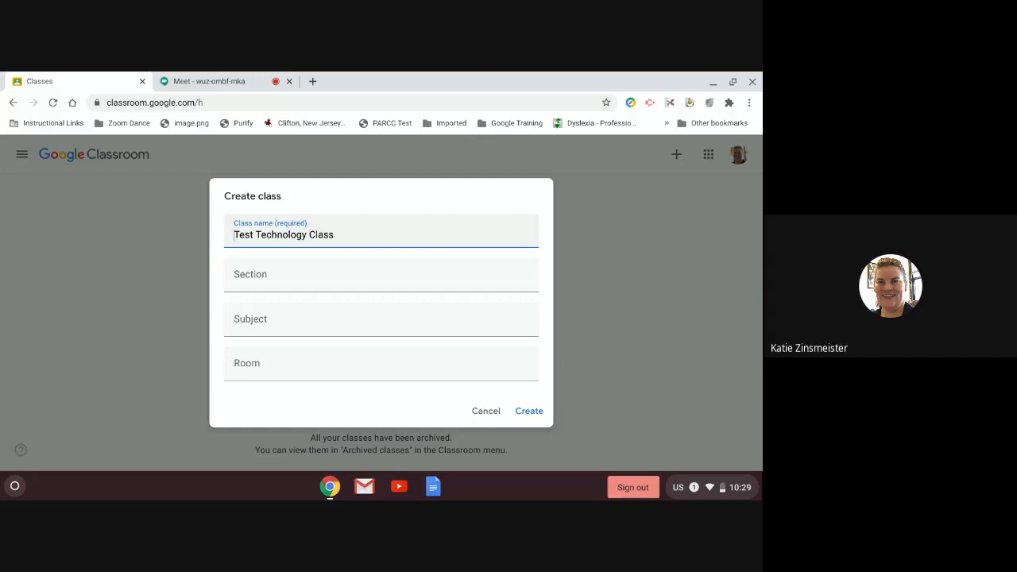
{"action": "type", "text": "Zinsmeiste"}
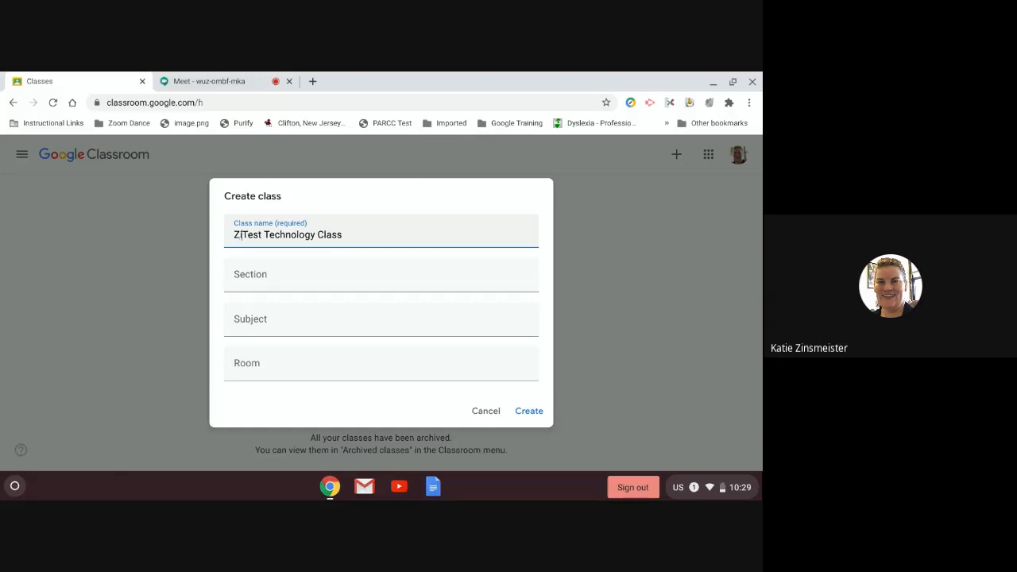
{"action": "type", "text": "r -"}
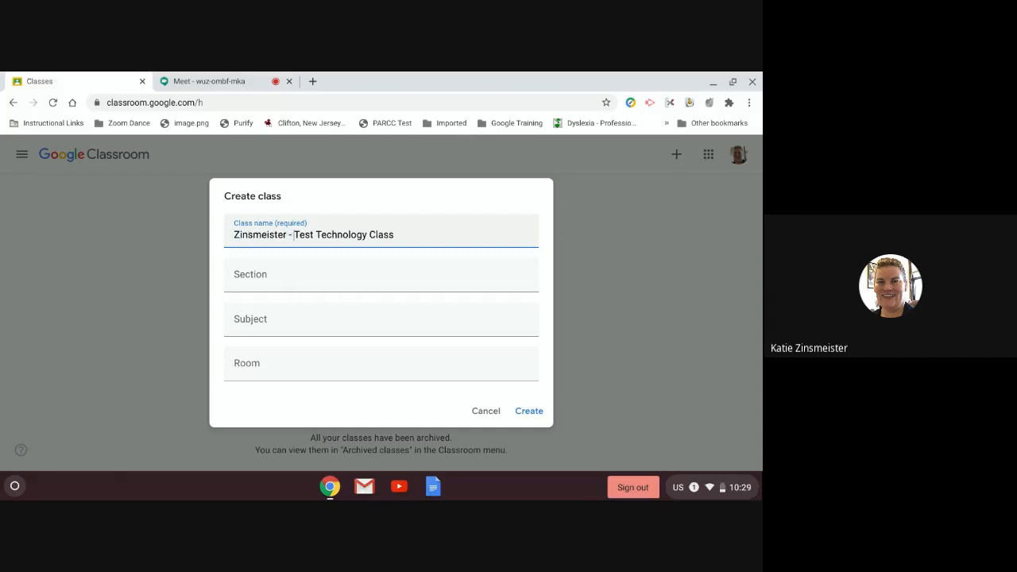
{"action": "left_click", "coordinate": [400, 232]}
{"action": "type", "text": "- 2020-2021"}
Step: Set the subject to Technology Department (Professional Development) and create the class
{"action": "left_click", "coordinate": [295, 280]}
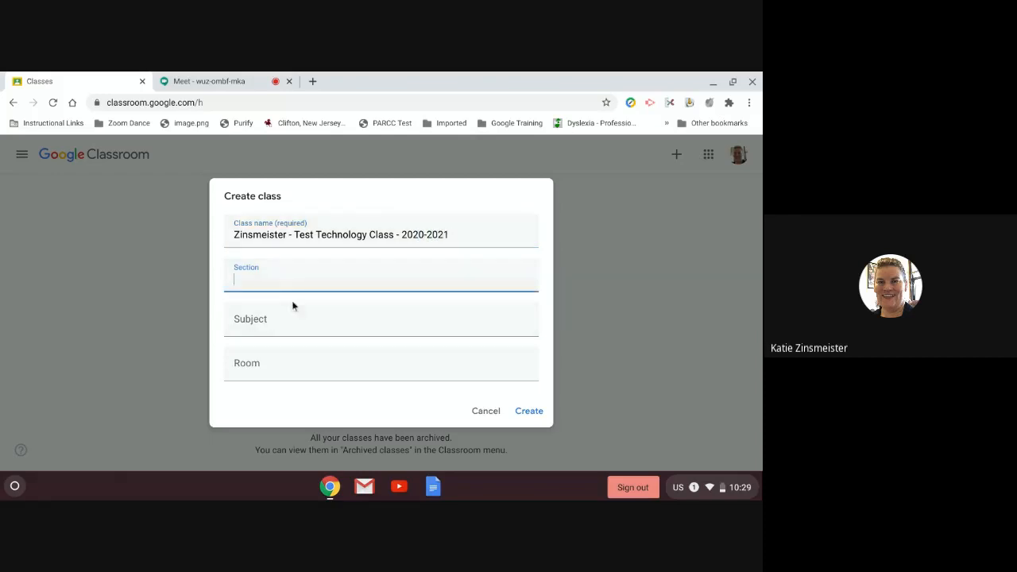
{"action": "left_click", "coordinate": [254, 322]}
{"action": "type", "text": "Technology"}
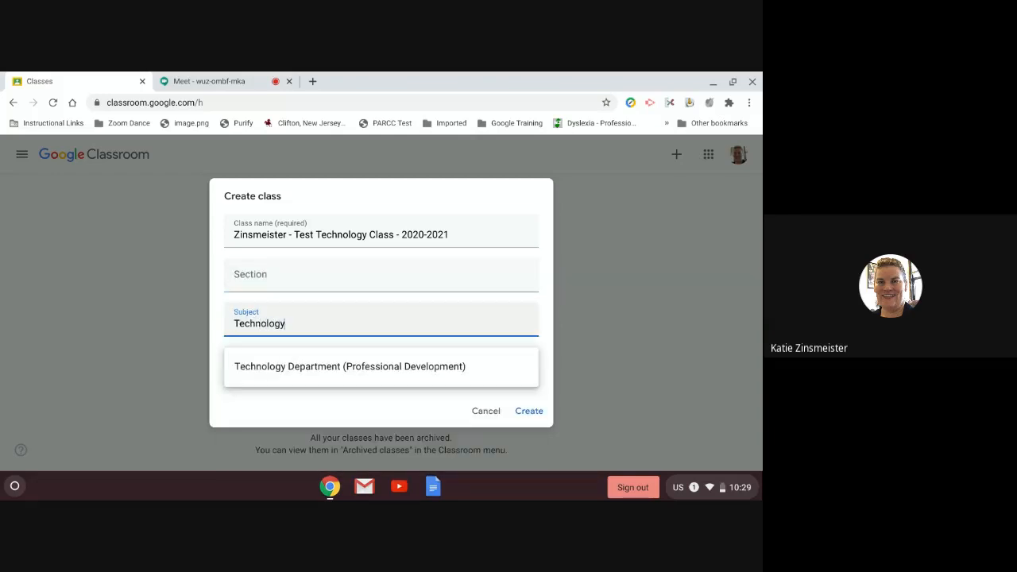
{"action": "left_click", "coordinate": [283, 370]}
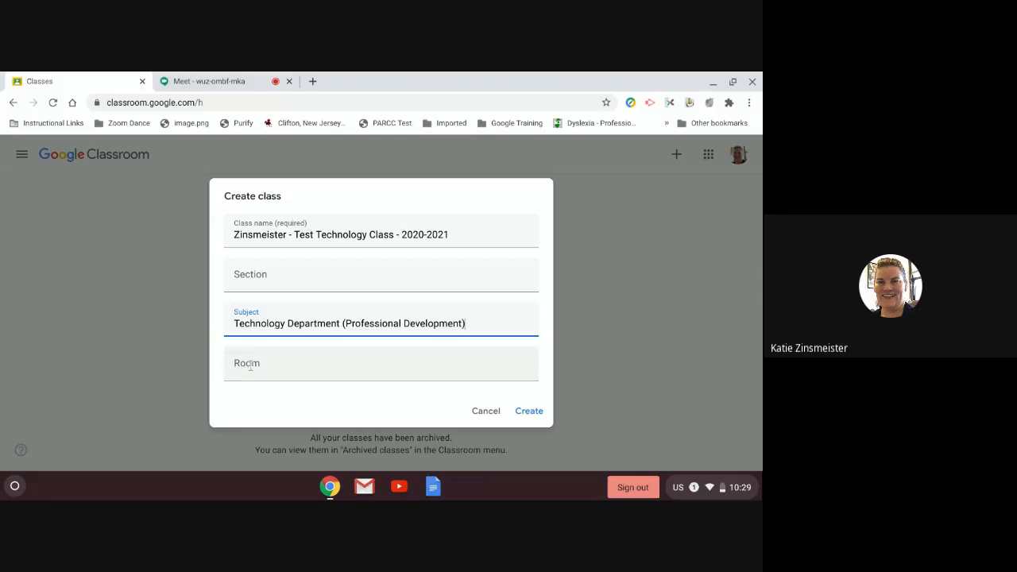
{"action": "left_click", "coordinate": [529, 413]}
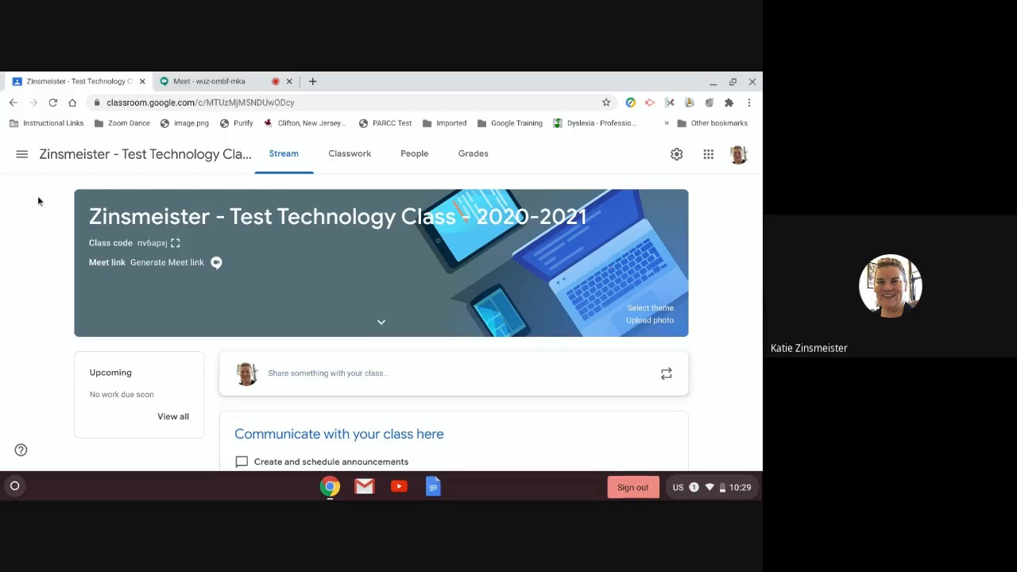
Step: Open the main navigation menu from the class stream
{"action": "left_click", "coordinate": [21, 155]}
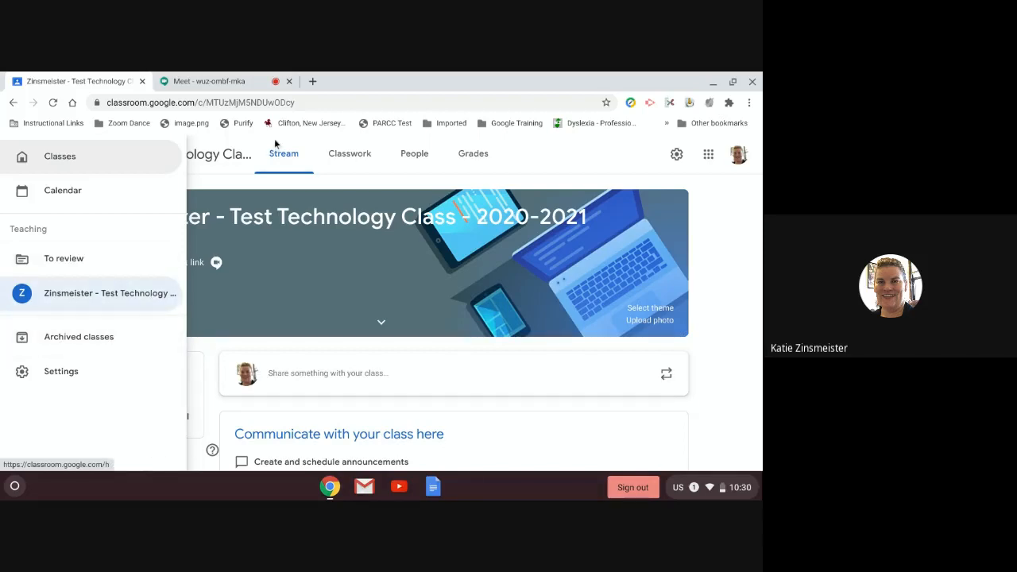
Step: Review the notification options on the Settings page, then reopen the main menu
{"action": "left_click", "coordinate": [68, 371]}
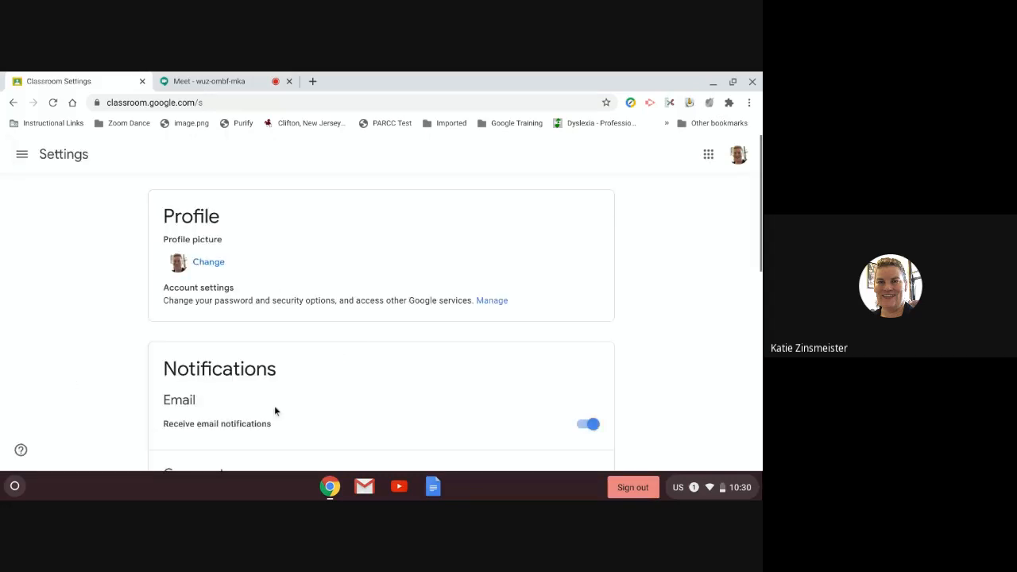
{"action": "scroll", "coordinate": [275, 411], "scroll_direction": "down", "scroll_amount": 3}
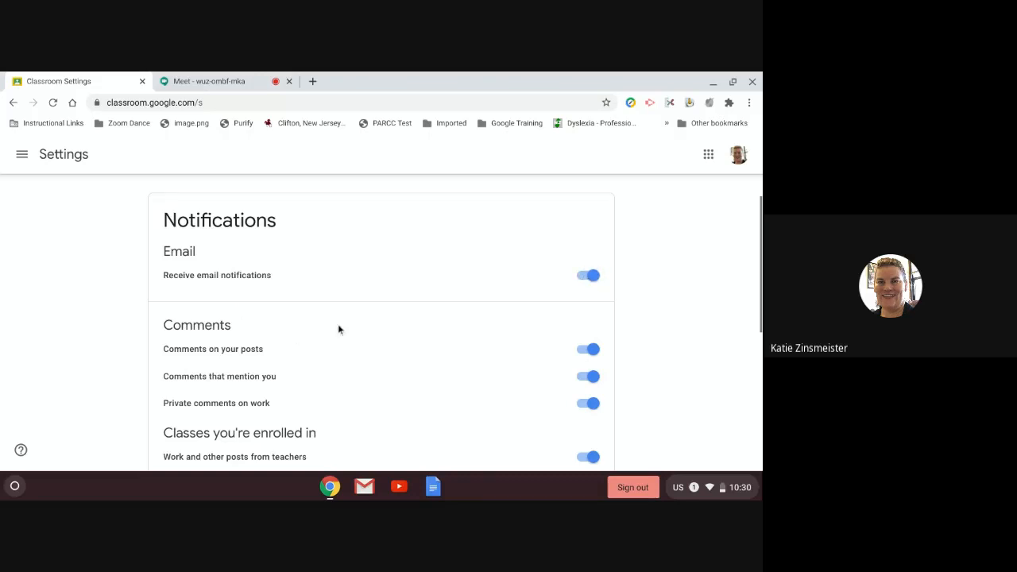
{"action": "scroll", "coordinate": [327, 347], "scroll_direction": "down", "scroll_amount": 1}
{"action": "scroll", "coordinate": [199, 422], "scroll_direction": "down", "scroll_amount": 3}
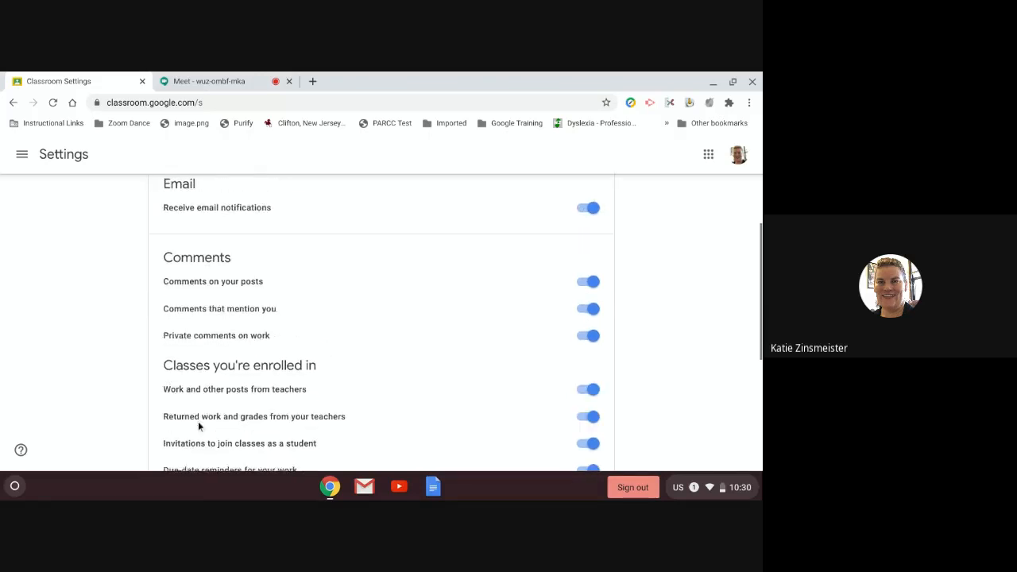
{"action": "scroll", "coordinate": [224, 386], "scroll_direction": "down", "scroll_amount": 3}
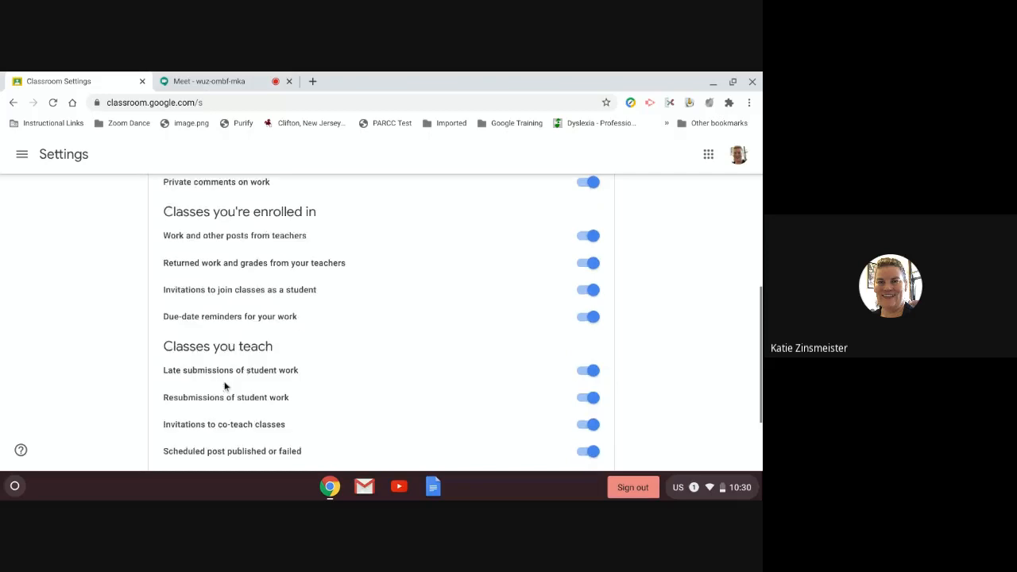
{"action": "scroll", "coordinate": [225, 387], "scroll_direction": "down", "scroll_amount": 1}
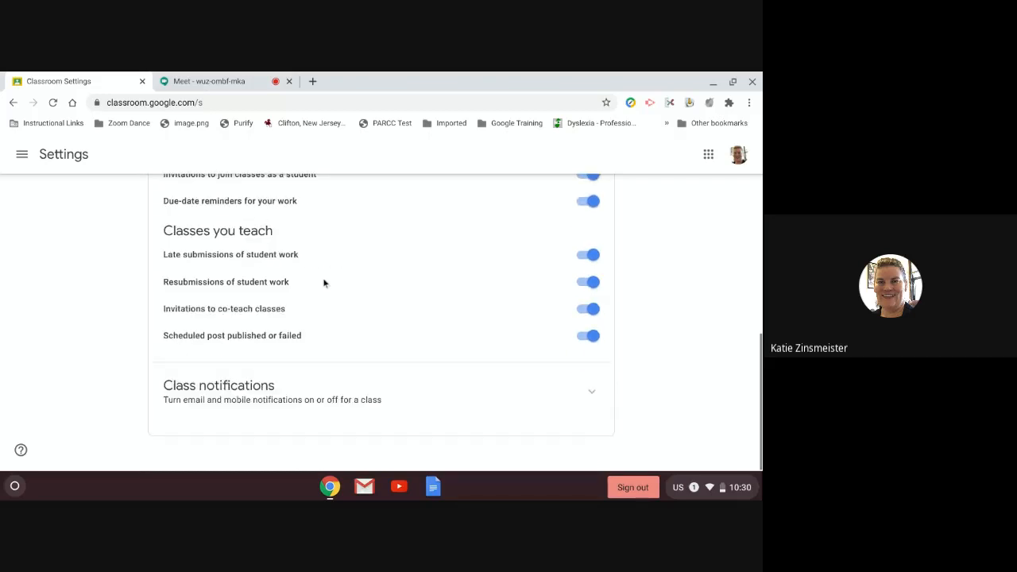
{"action": "scroll", "coordinate": [318, 290], "scroll_direction": "up", "scroll_amount": 10}
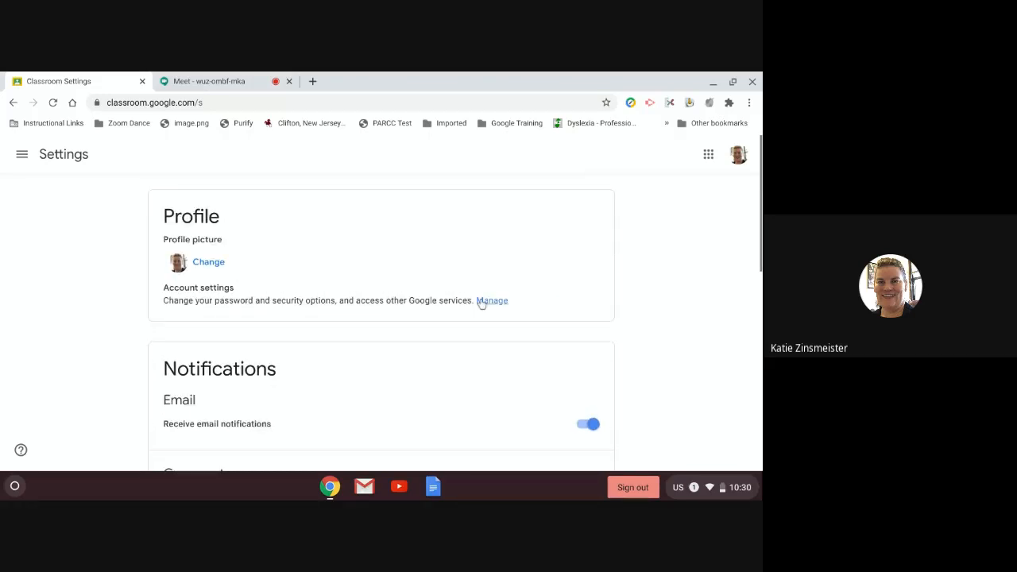
{"action": "scroll", "coordinate": [481, 304], "scroll_direction": "down", "scroll_amount": 1}
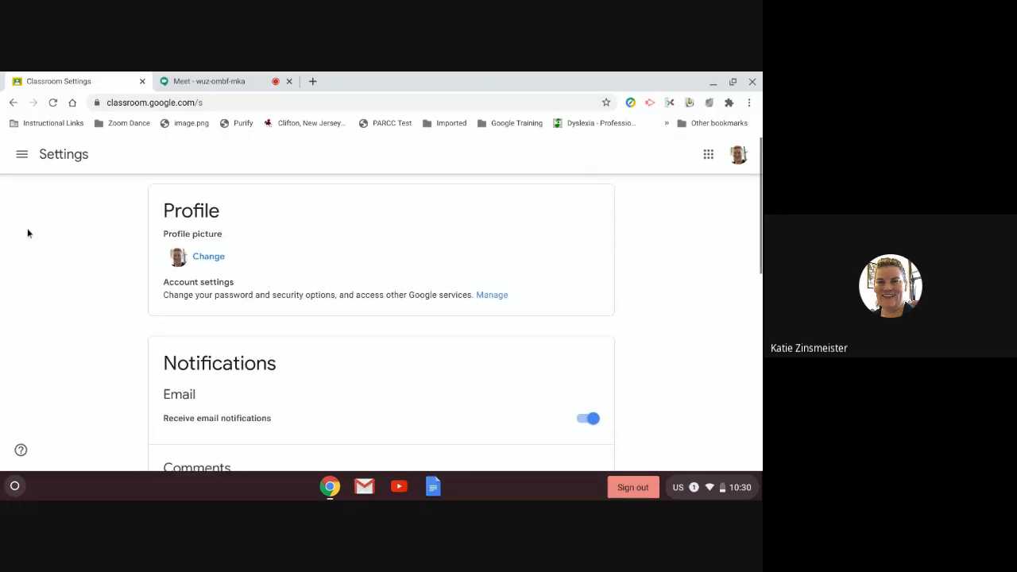
{"action": "left_click", "coordinate": [24, 156]}
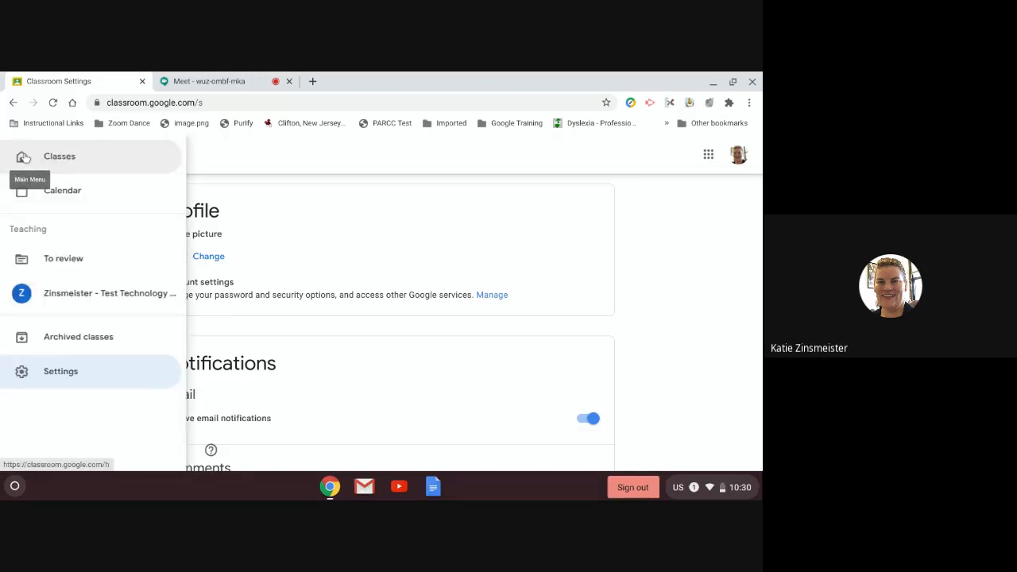
Step: Go back to the Test Technology Class - 2020-2021 stream from the Teaching list
{"action": "left_click", "coordinate": [77, 292]}
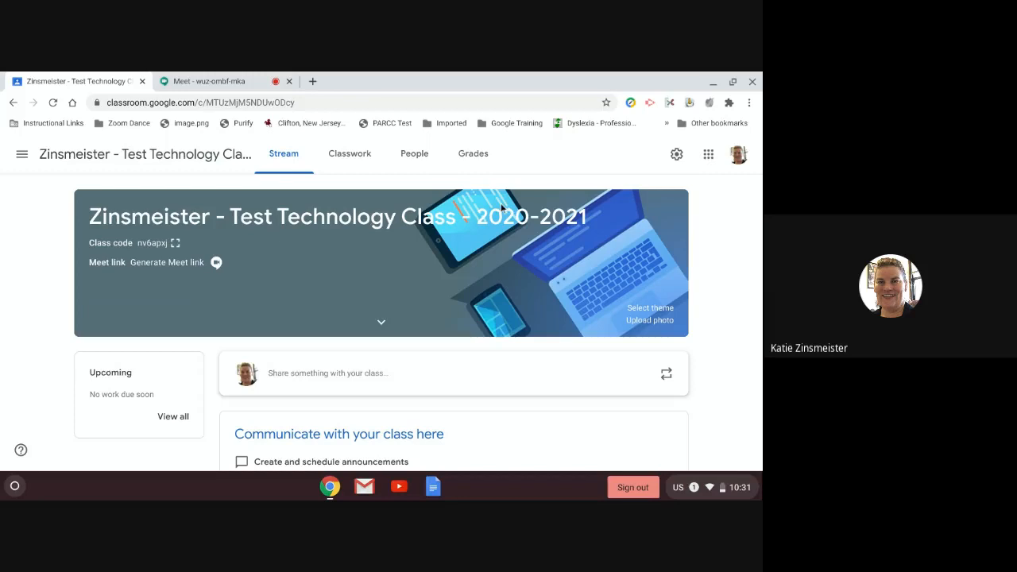
Step: Display the class code enlarged, close it, and bring up the Meet link option
{"action": "left_click", "coordinate": [175, 247]}
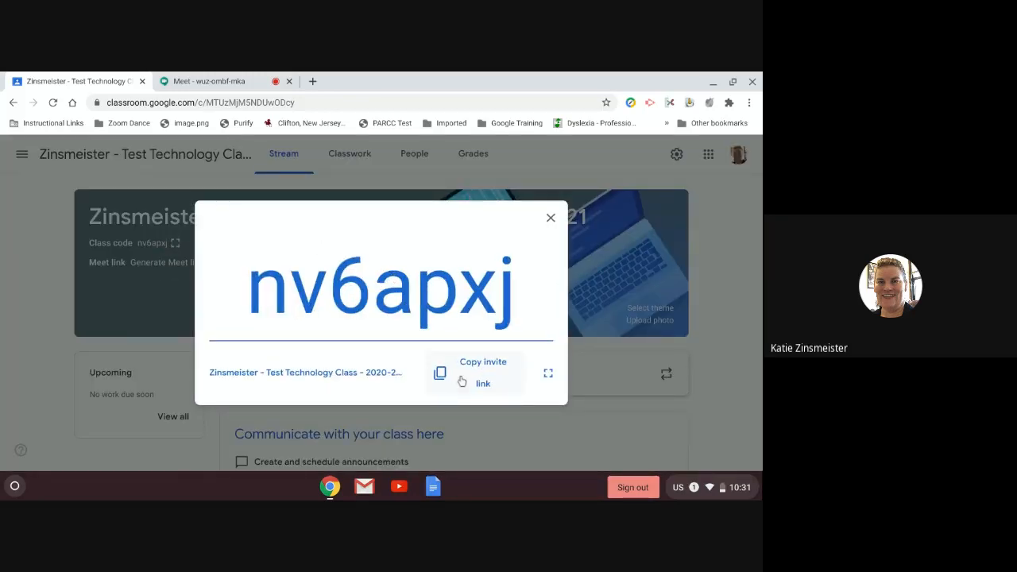
{"action": "left_click", "coordinate": [550, 220]}
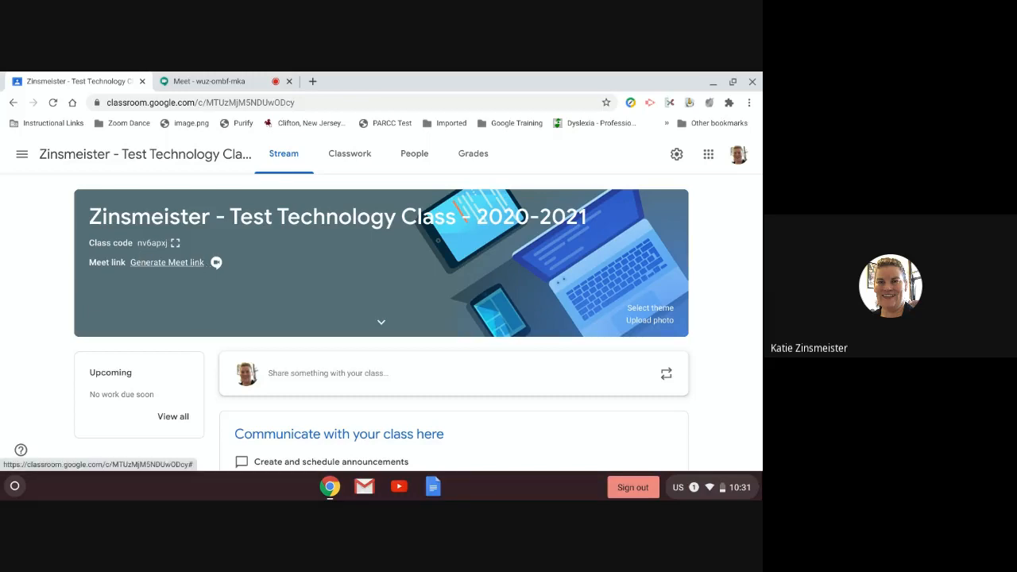
{"action": "left_click", "coordinate": [191, 265]}
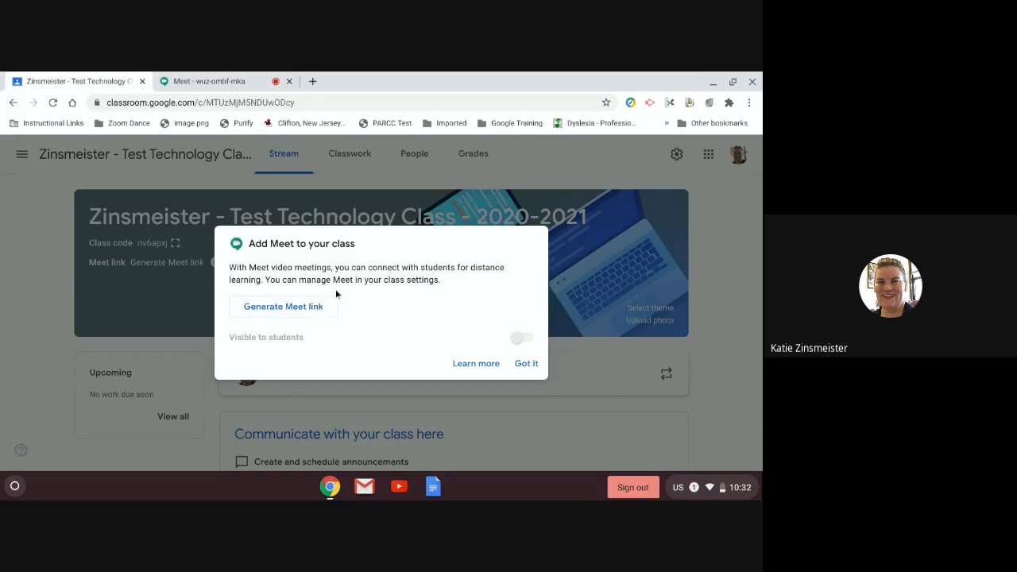
Step: Generate a Meet link for the class and save it
{"action": "left_click", "coordinate": [300, 312]}
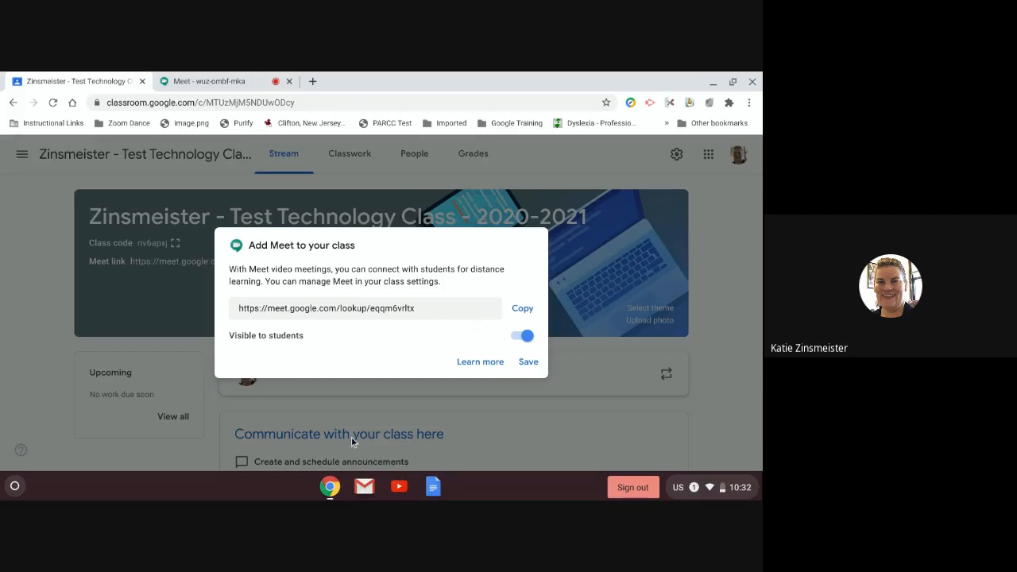
{"action": "left_click", "coordinate": [531, 363]}
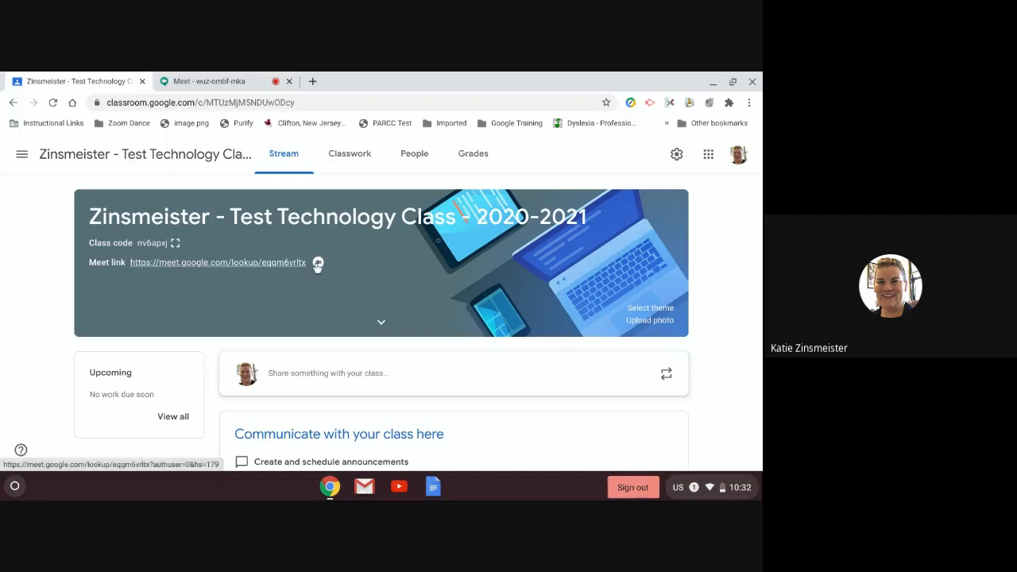
Step: Turn off Meet link visibility to students in class settings and save
{"action": "left_click", "coordinate": [676, 155]}
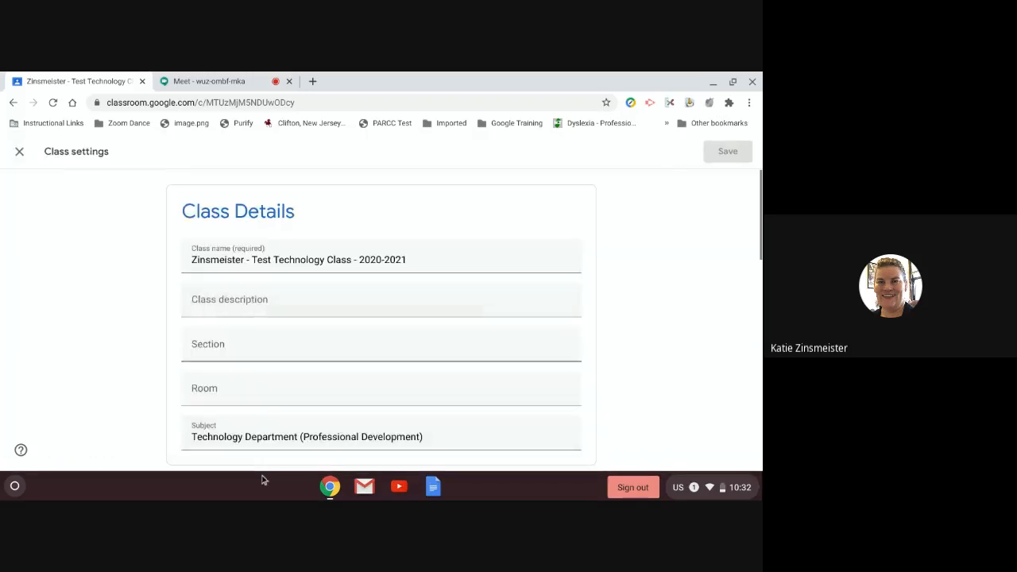
{"action": "scroll", "coordinate": [319, 394], "scroll_direction": "down", "scroll_amount": 1}
{"action": "scroll", "coordinate": [318, 395], "scroll_direction": "down", "scroll_amount": 5}
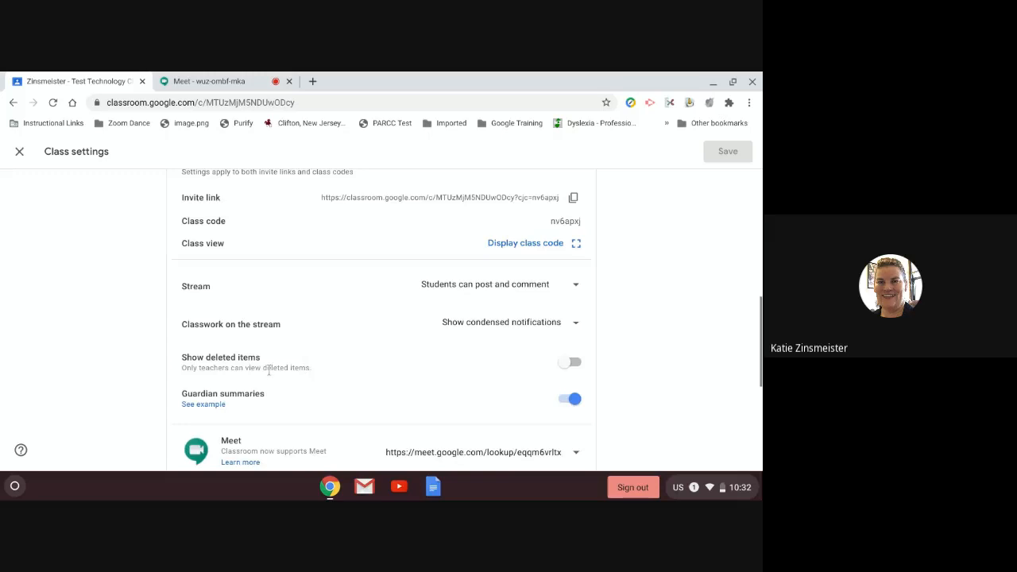
{"action": "scroll", "coordinate": [302, 395], "scroll_direction": "down", "scroll_amount": 1}
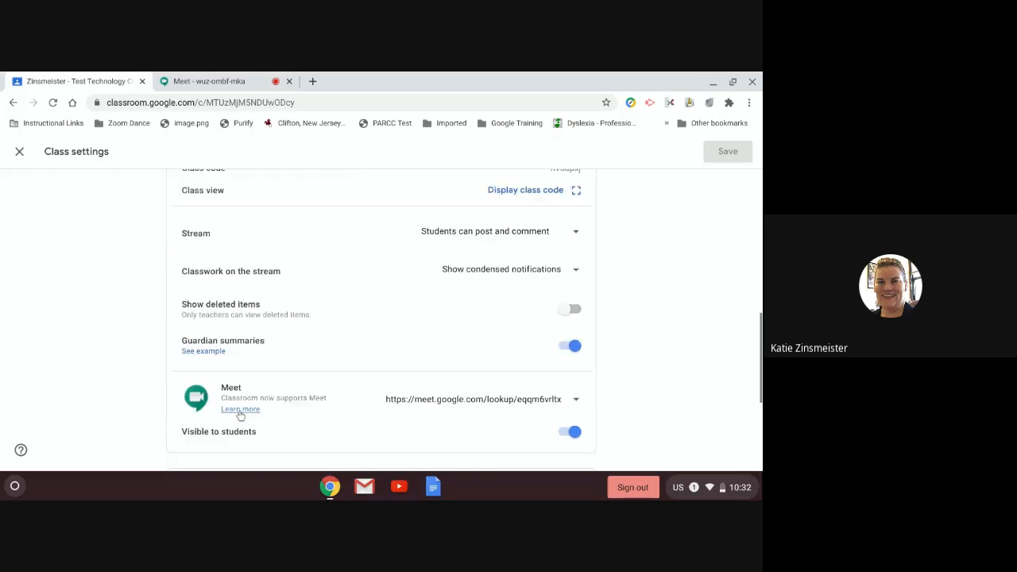
{"action": "left_click", "coordinate": [572, 432]}
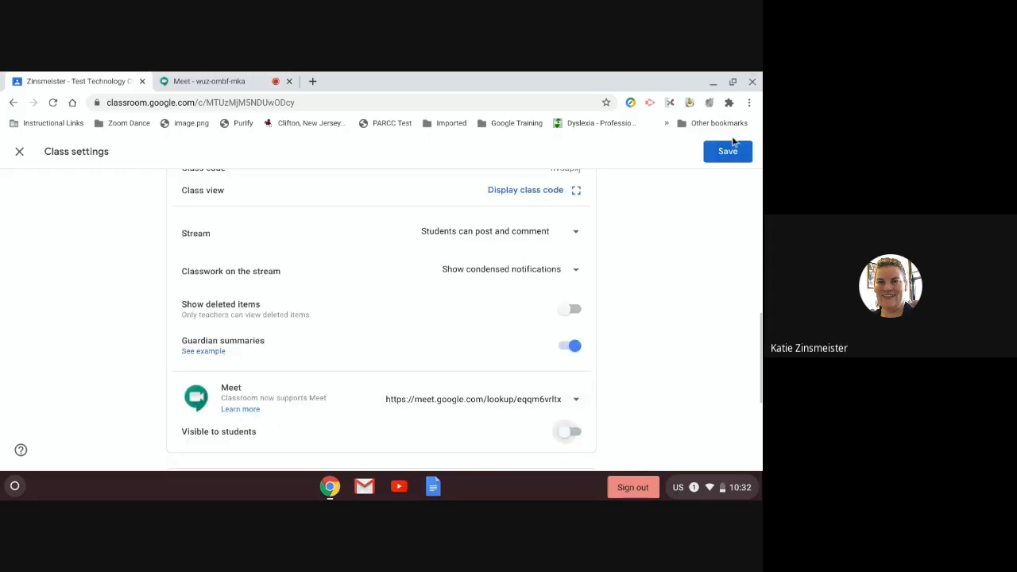
{"action": "left_click", "coordinate": [736, 158]}
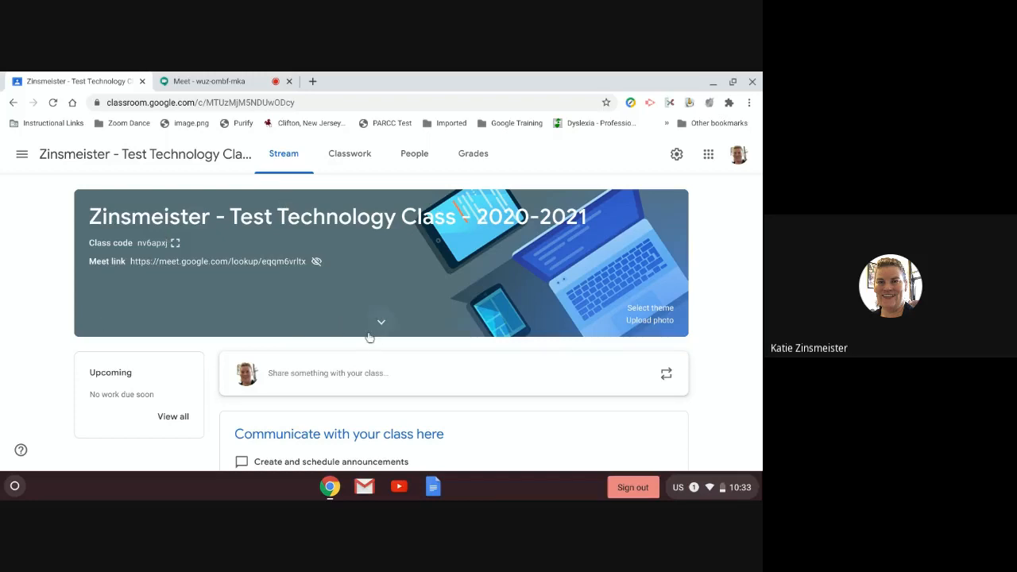
{"action": "scroll", "coordinate": [354, 349], "scroll_direction": "down", "scroll_amount": 1}
{"action": "scroll", "coordinate": [332, 368], "scroll_direction": "down", "scroll_amount": 1}
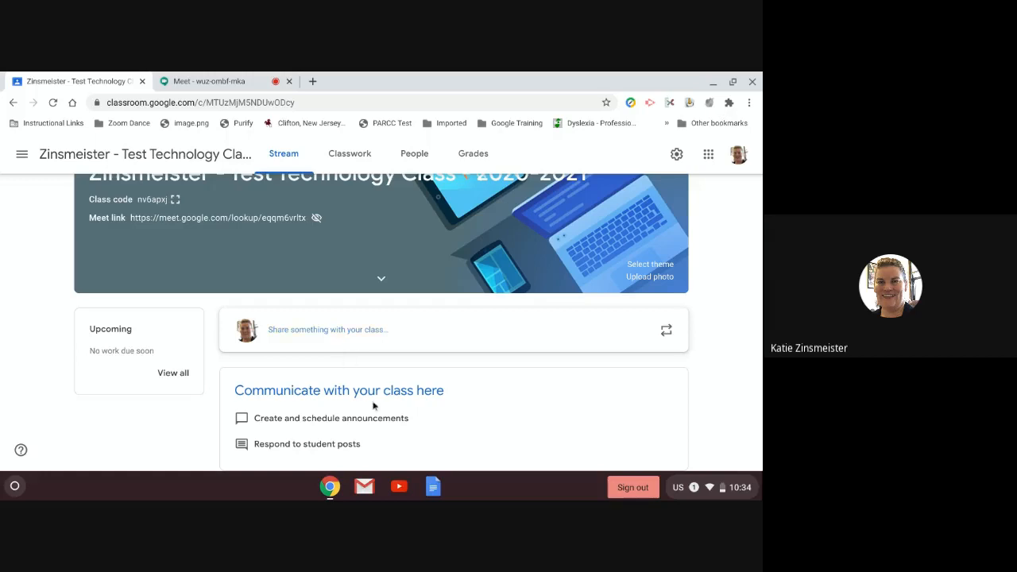
Step: Write the announcement 'Good Morning! Please remember your project is due tomorrow.' and check its audience
{"action": "left_click", "coordinate": [392, 331]}
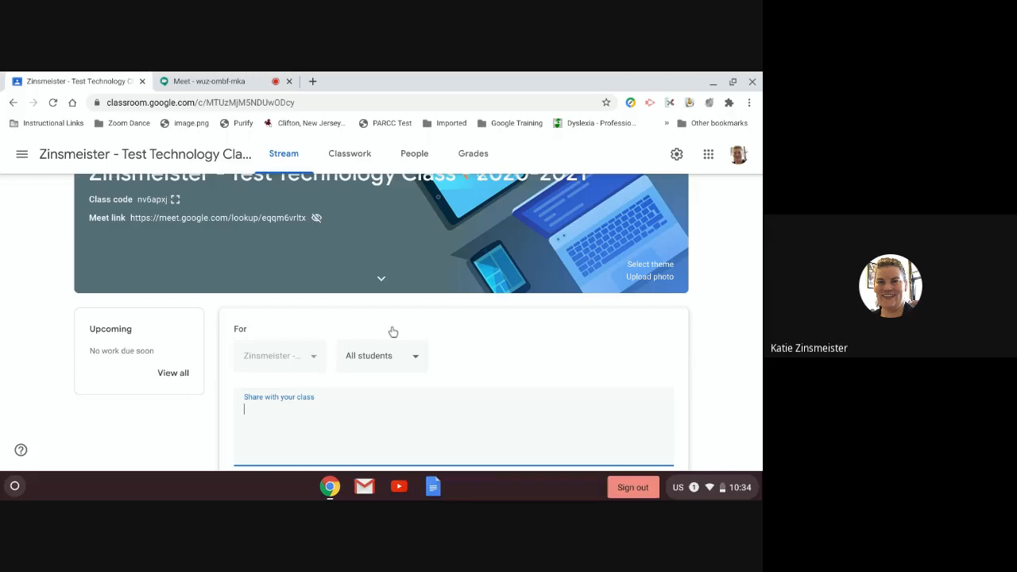
{"action": "type", "text": "Good Morning!  Please remember y"}
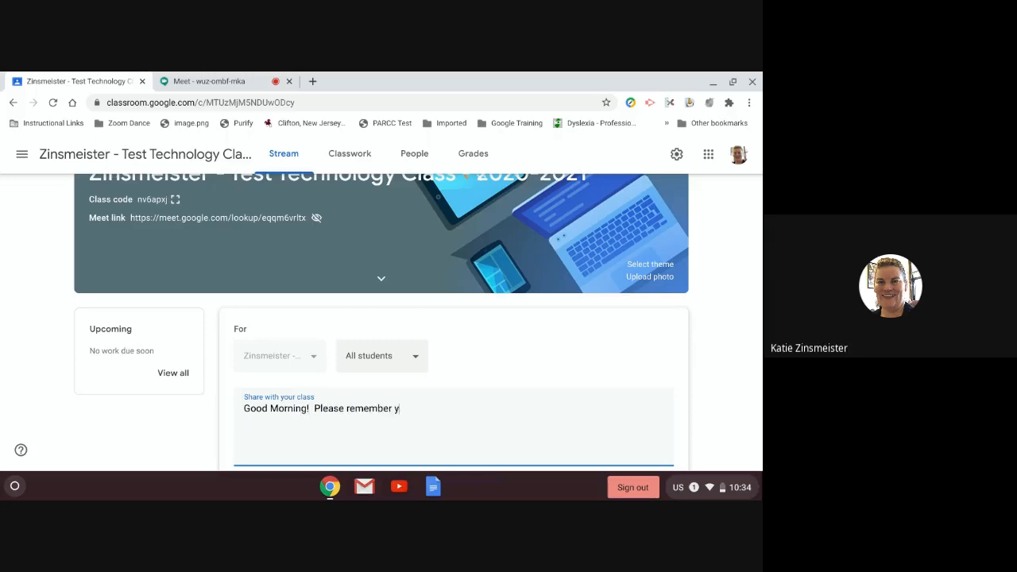
{"action": "type", "text": "our project is due tomorrow."}
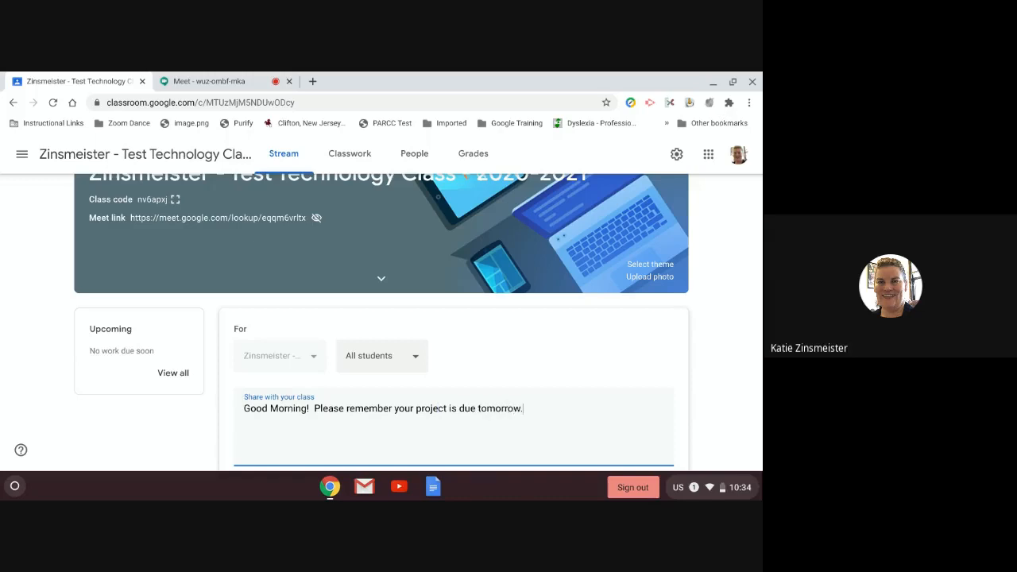
{"action": "left_click", "coordinate": [370, 356]}
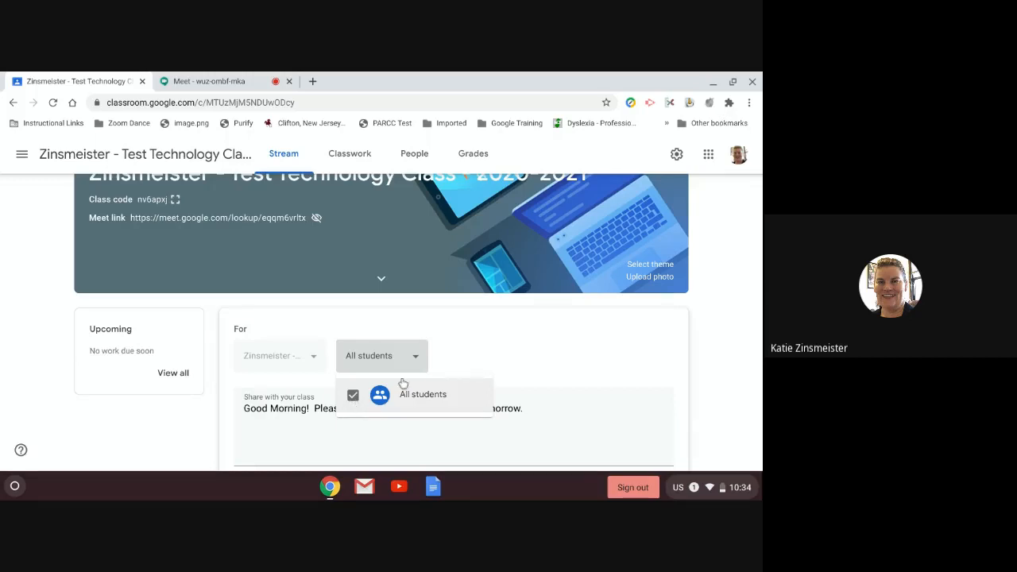
Step: Keep All students as the audience and show the announcement's Add attachment choices
{"action": "left_click", "coordinate": [416, 357]}
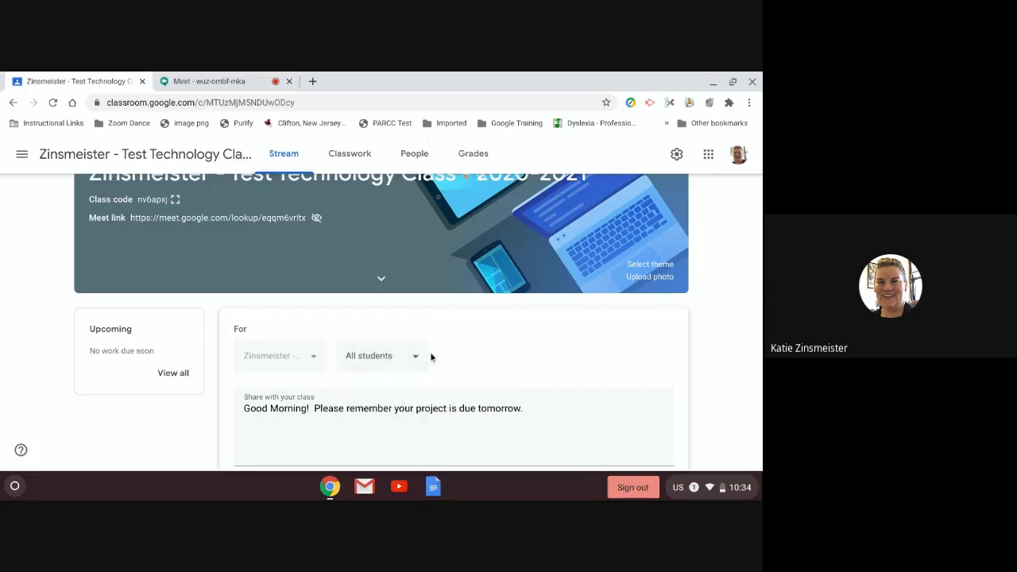
{"action": "scroll", "coordinate": [430, 358], "scroll_direction": "down", "scroll_amount": 3}
{"action": "scroll", "coordinate": [356, 372], "scroll_direction": "down", "scroll_amount": 1}
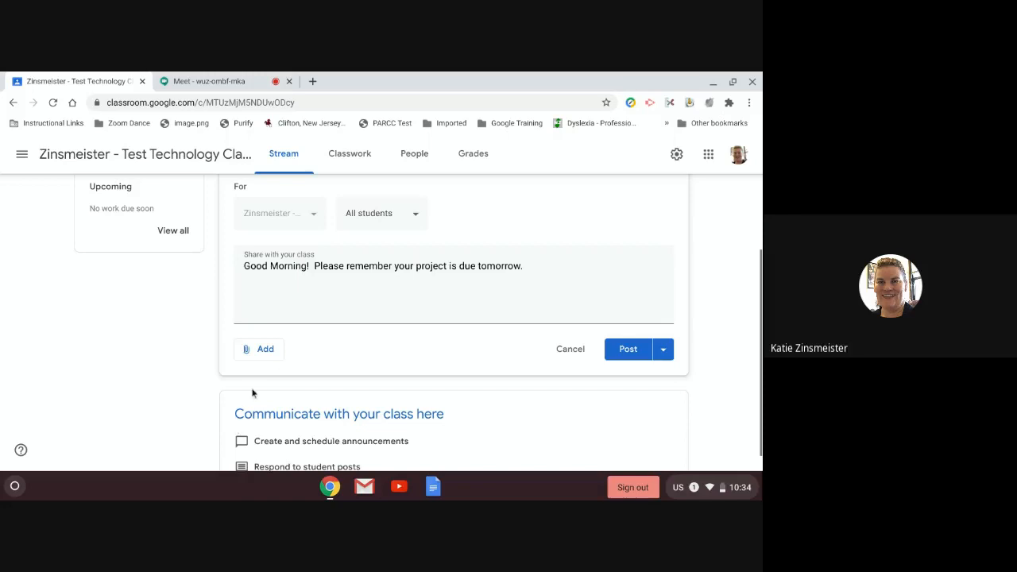
{"action": "left_click", "coordinate": [266, 352]}
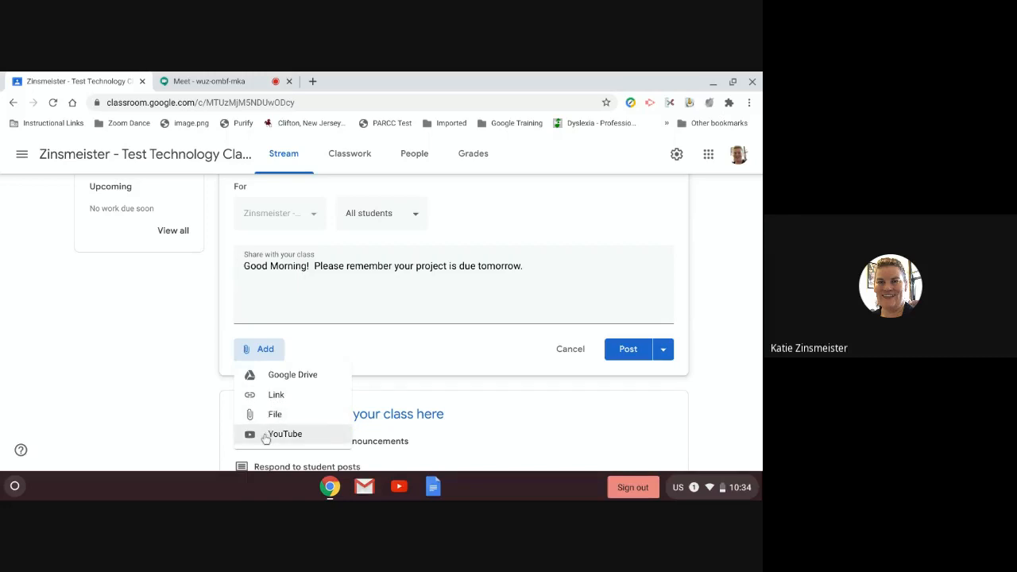
Step: Search YouTube for 'Good Morning!' and attach The Singing Walrus 'Good Morning Song for Kids (with lyrics)'
{"action": "left_click", "coordinate": [270, 435]}
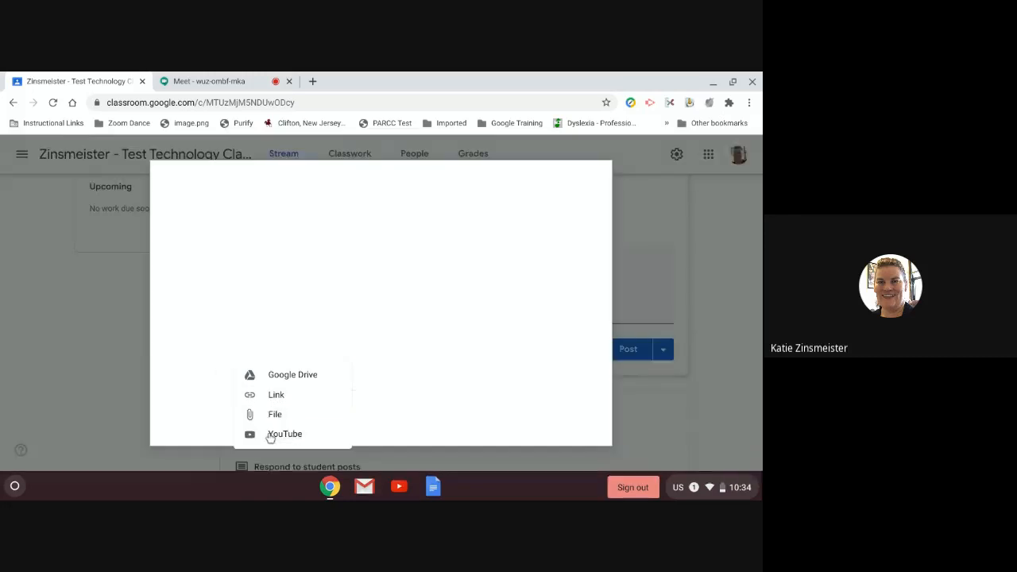
{"action": "left_click", "coordinate": [279, 246]}
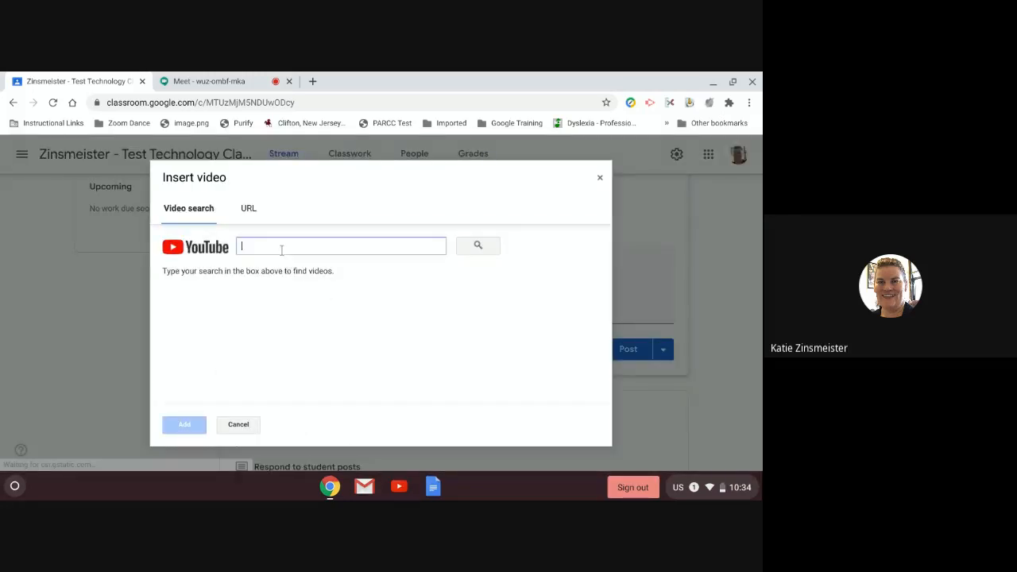
{"action": "type", "text": "Good Morning!"}
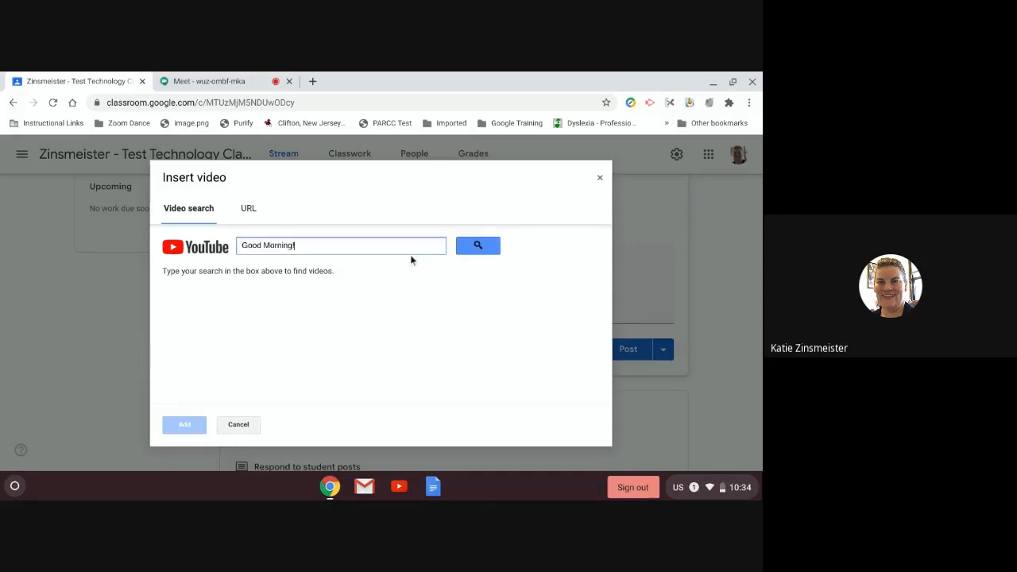
{"action": "left_click", "coordinate": [475, 248]}
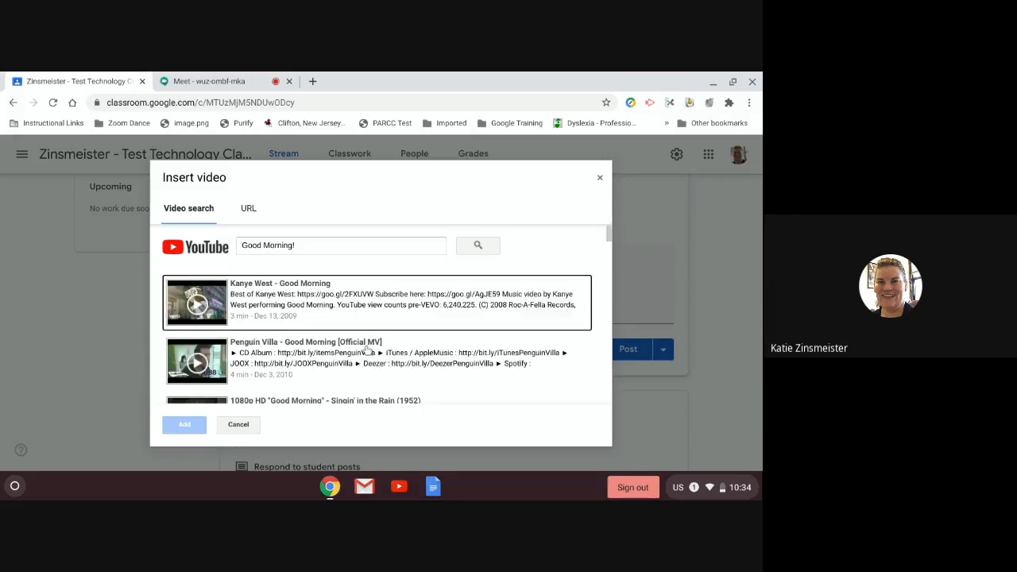
{"action": "scroll", "coordinate": [367, 350], "scroll_direction": "down", "scroll_amount": 5}
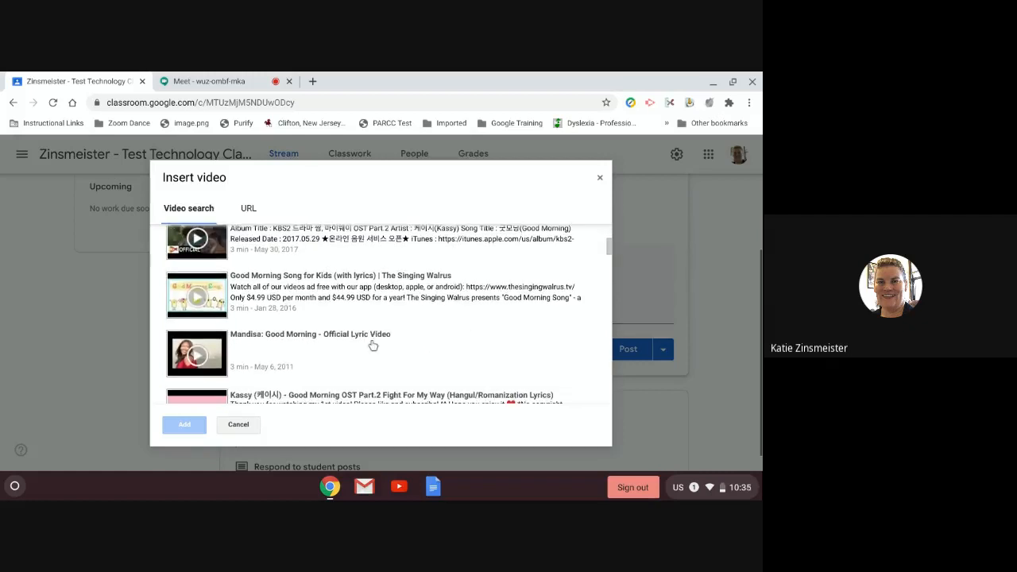
{"action": "scroll", "coordinate": [367, 317], "scroll_direction": "down", "scroll_amount": 1}
{"action": "left_click", "coordinate": [363, 270]}
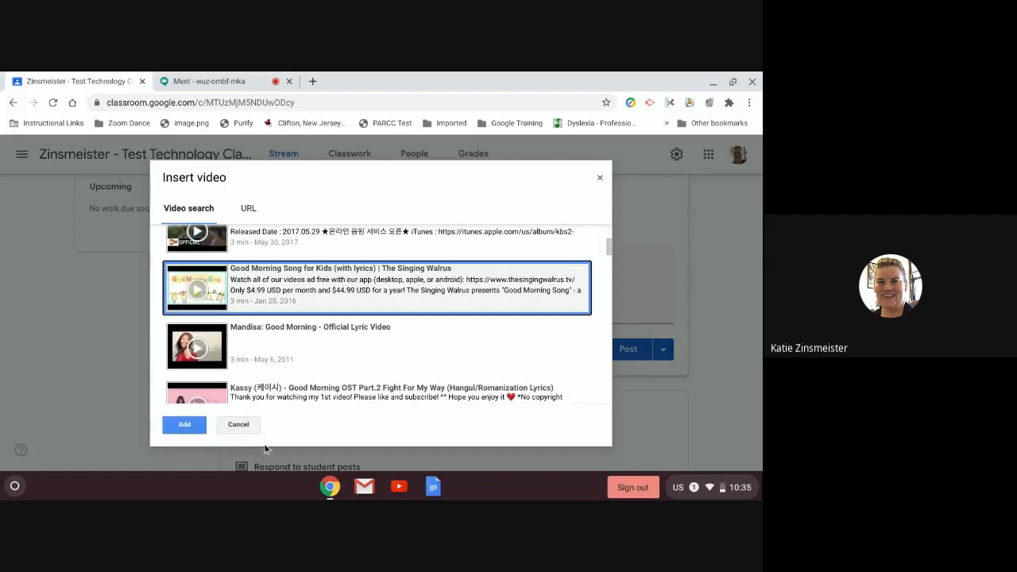
{"action": "left_click", "coordinate": [184, 426]}
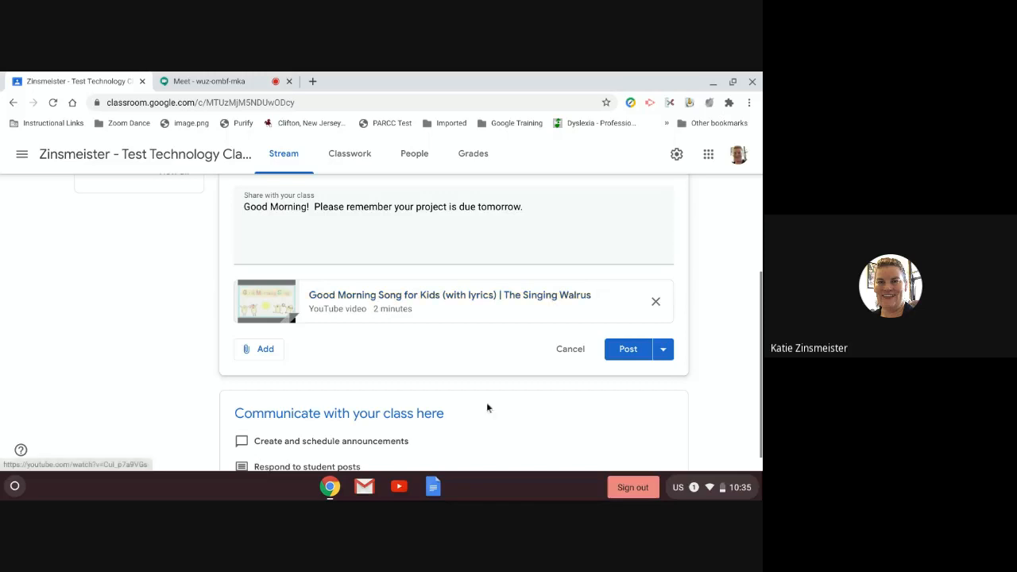
Step: Post the announcement with the Good Morning song video to the class stream
{"action": "left_click", "coordinate": [268, 349]}
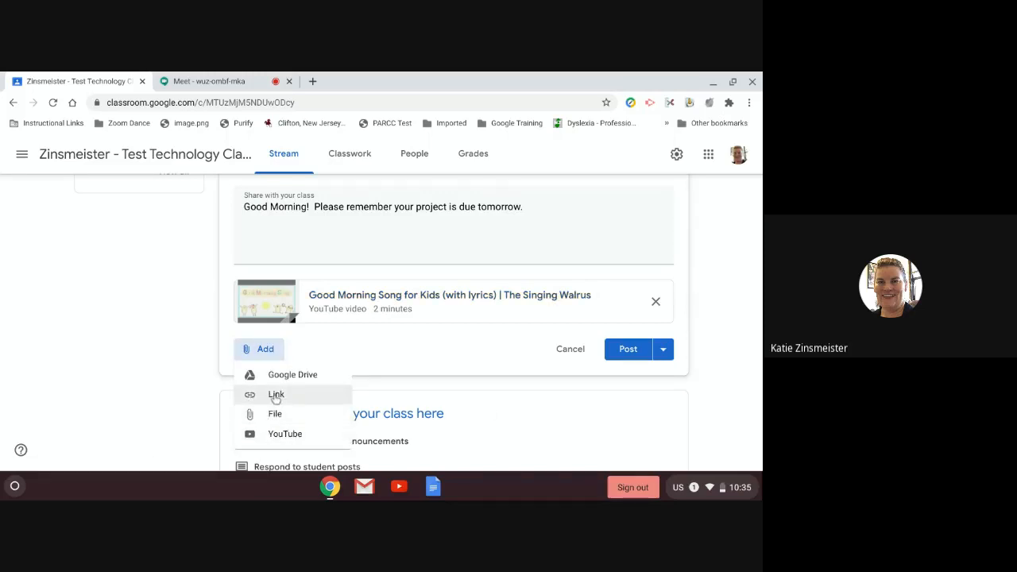
{"action": "left_click", "coordinate": [681, 259]}
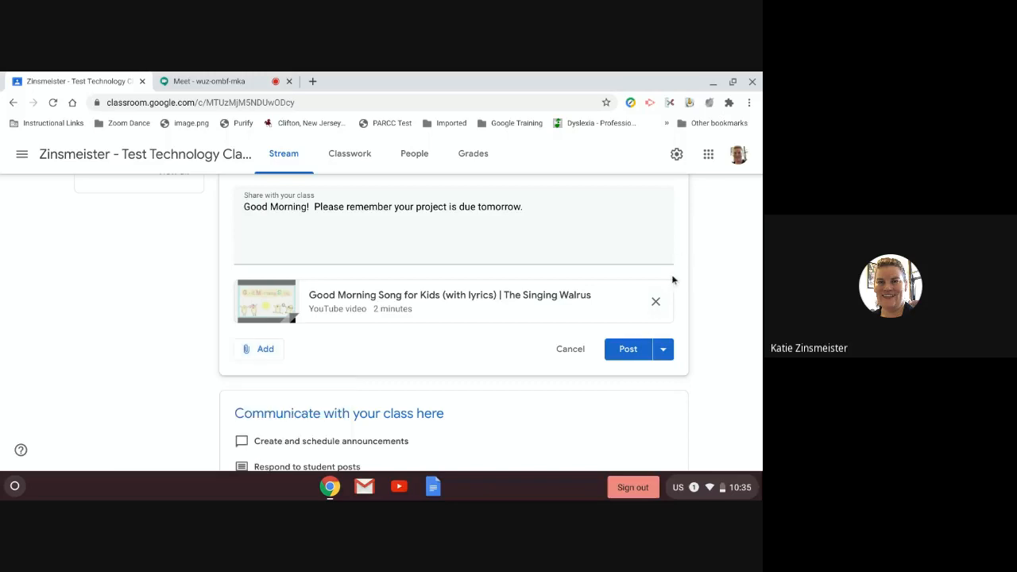
{"action": "left_click", "coordinate": [665, 350]}
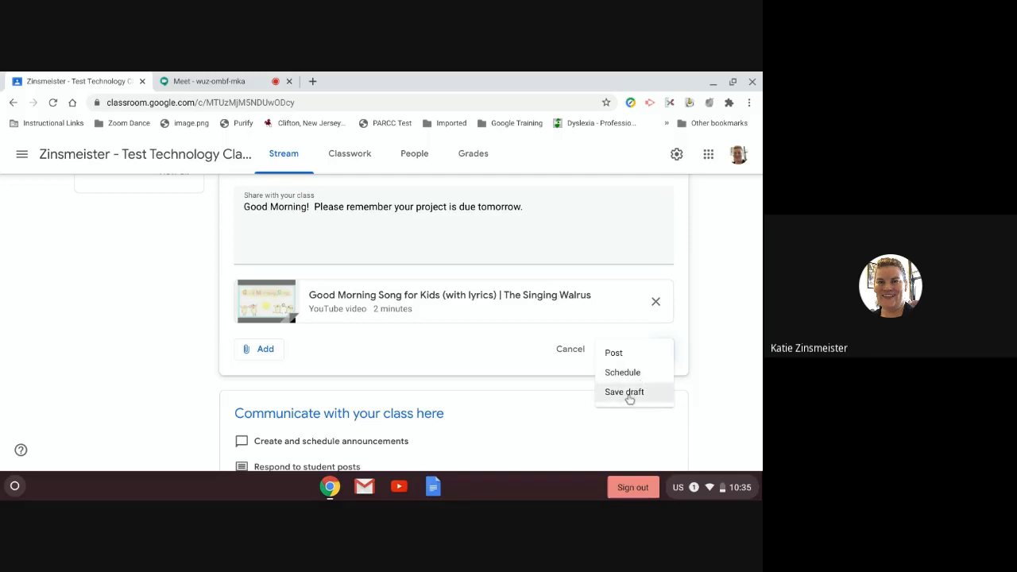
{"action": "left_click", "coordinate": [613, 354]}
{"action": "left_click", "coordinate": [614, 354]}
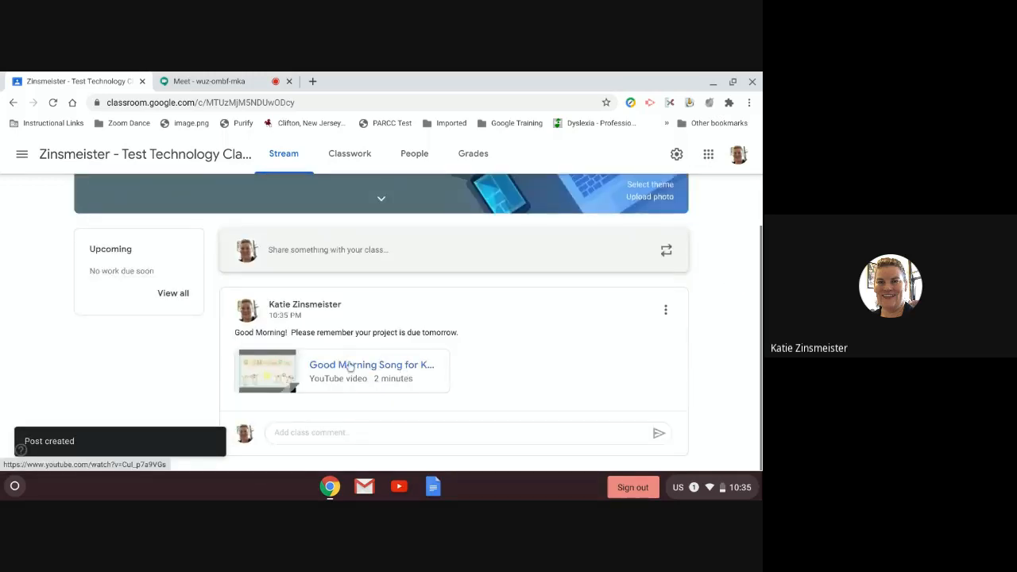
{"action": "left_click", "coordinate": [349, 366]}
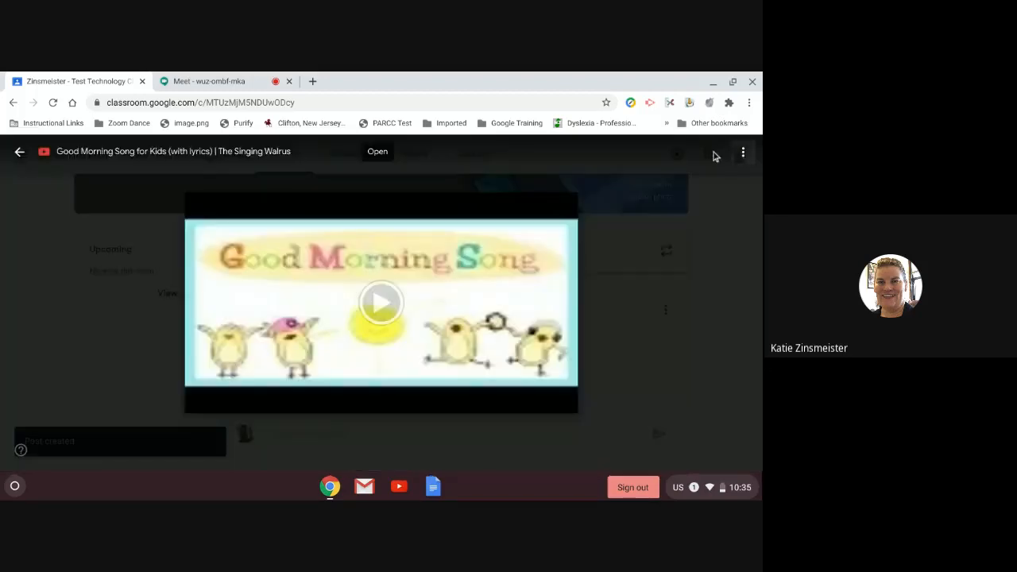
{"action": "left_click", "coordinate": [568, 352]}
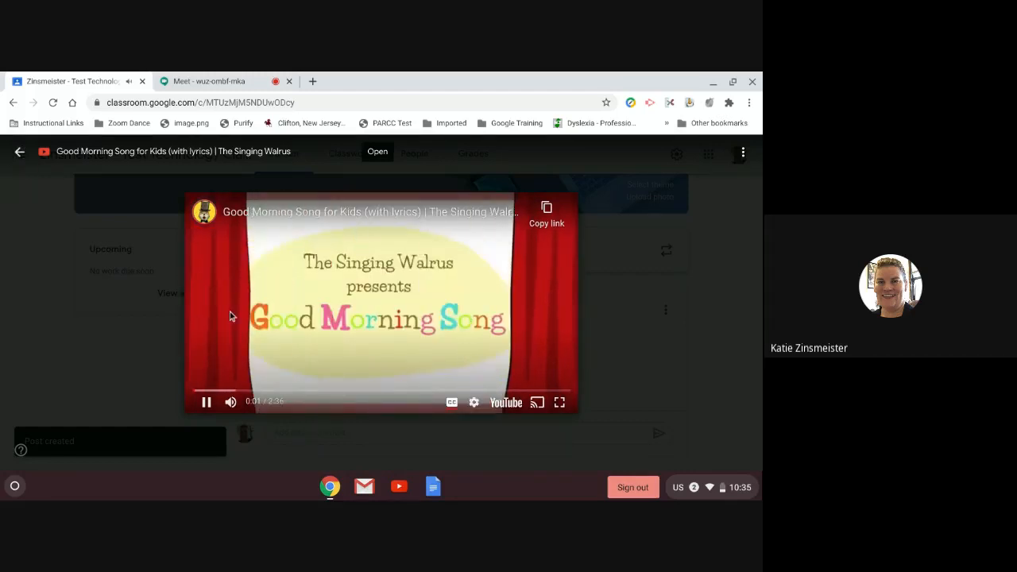
{"action": "left_click", "coordinate": [205, 402]}
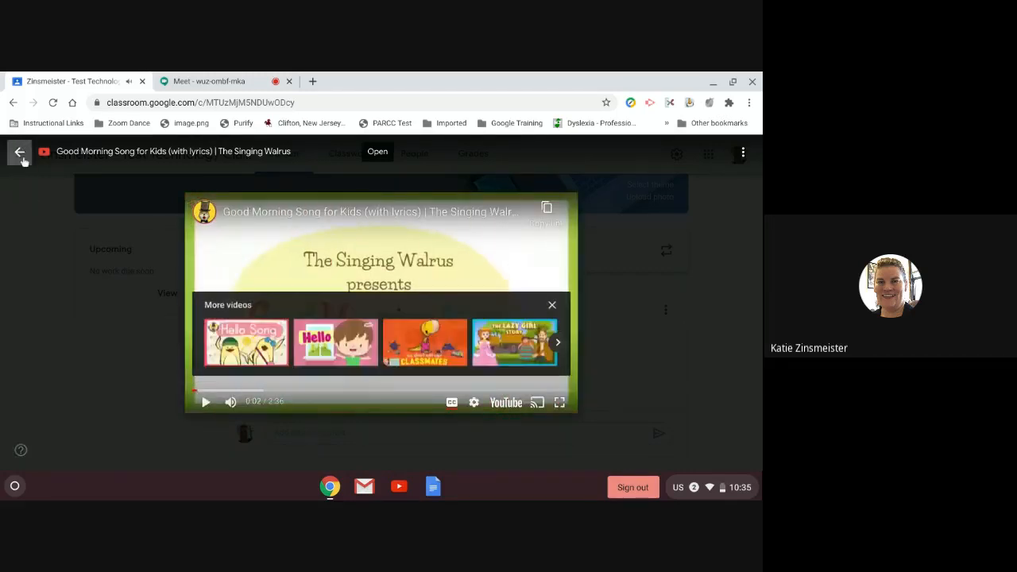
{"action": "left_click", "coordinate": [20, 153]}
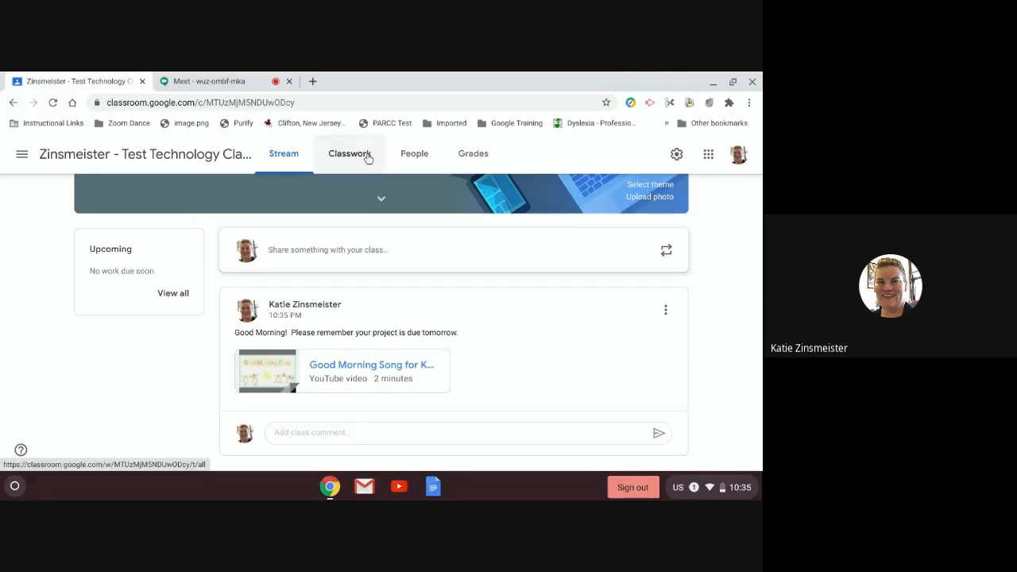
Step: Switch from the class stream to the Classwork page
{"action": "left_click", "coordinate": [368, 158]}
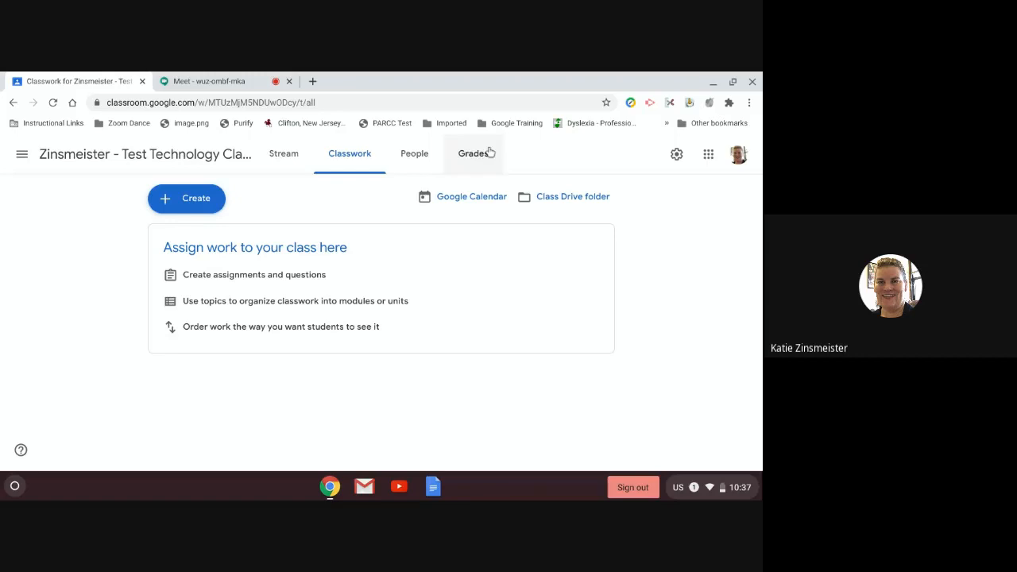
Step: Open the + Create menu listing Assignment, Quiz, Question, Material and Topic choices
{"action": "left_click", "coordinate": [195, 202]}
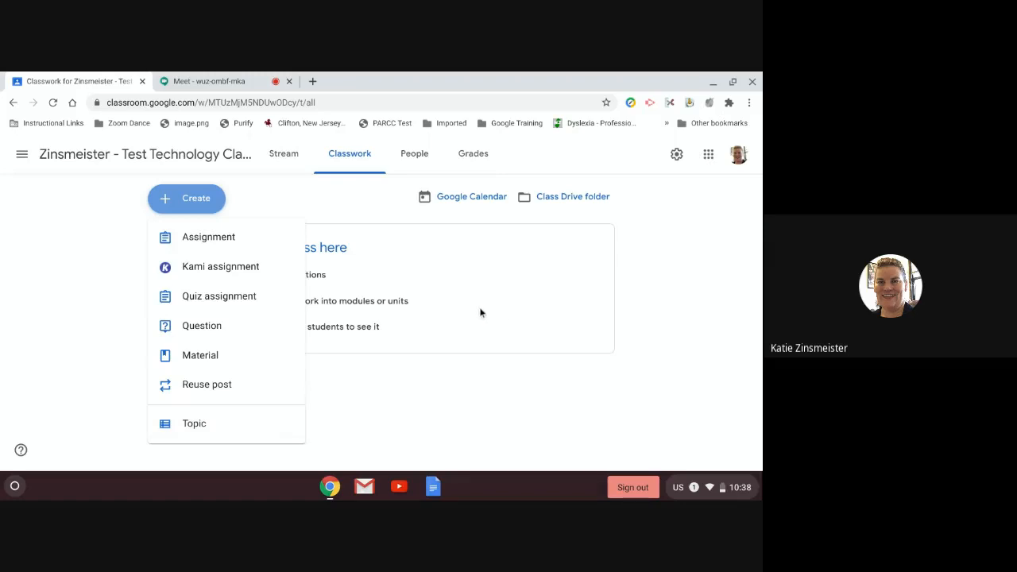
Step: Create a Classwork topic named '9/8/2020-9/11/2020'
{"action": "left_click", "coordinate": [196, 426]}
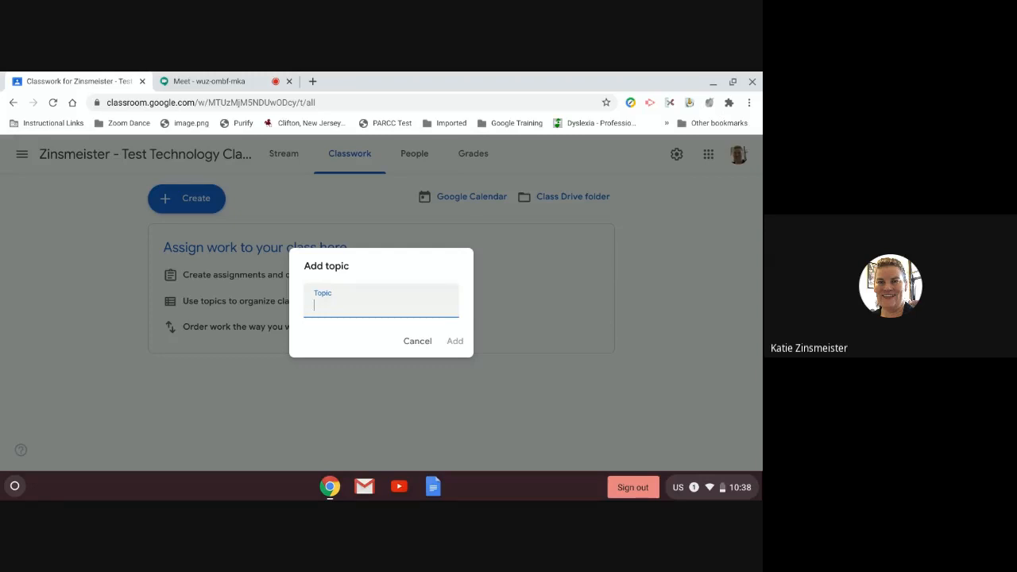
{"action": "right_click", "coordinate": [400, 314]}
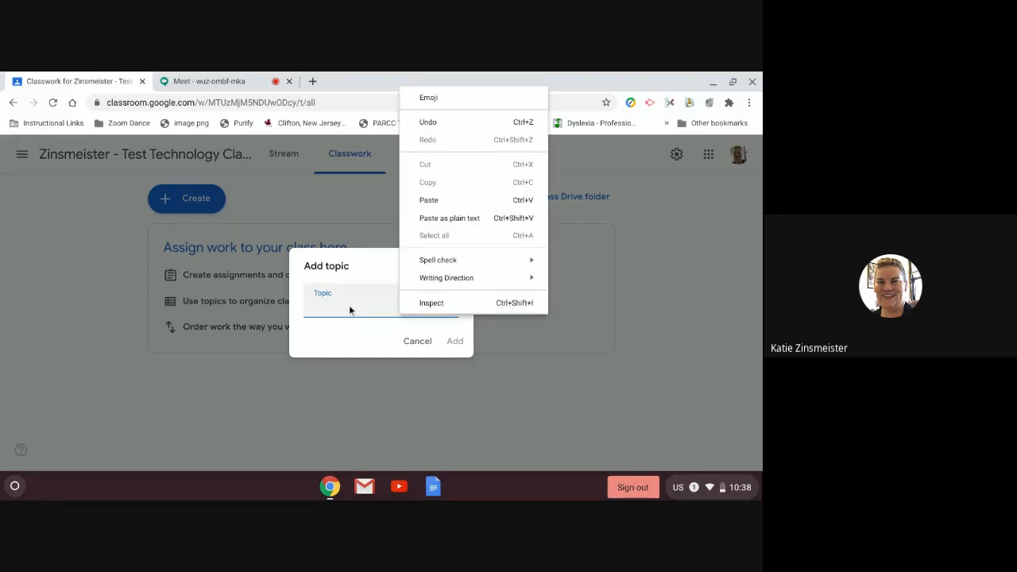
{"action": "left_click", "coordinate": [349, 310]}
{"action": "type", "text": "9"}
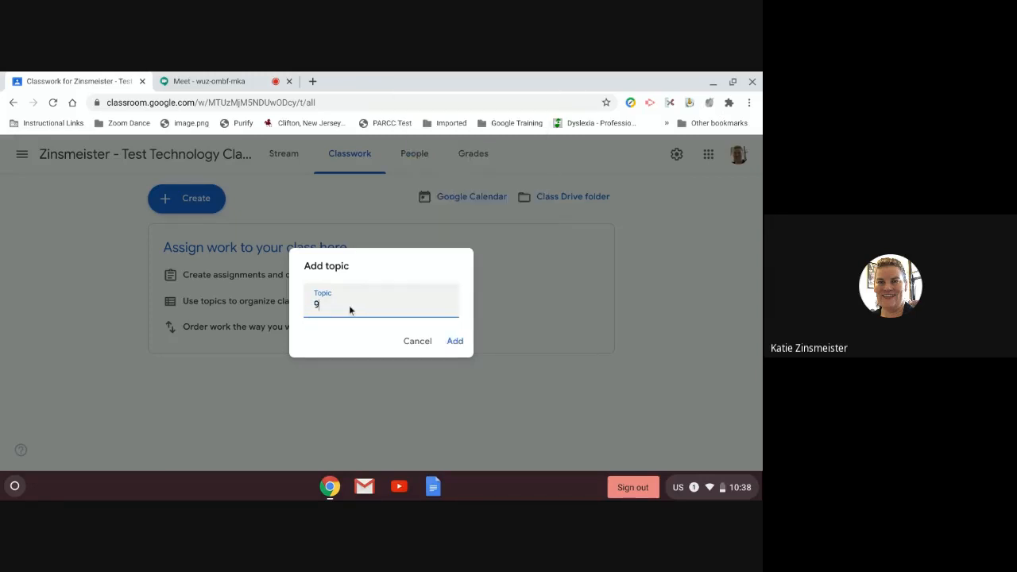
{"action": "type", "text": "/8/2020-9/11/2020"}
{"action": "left_click", "coordinate": [456, 342]}
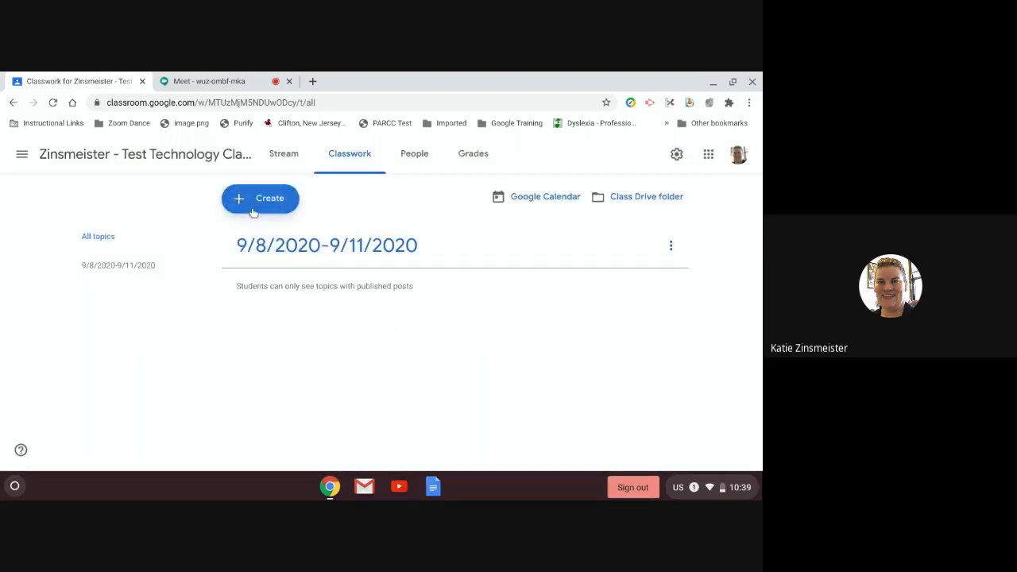
Step: Rename the 9/8/2020-9/11/2020 topic by prefixing it with 'Math - '
{"action": "left_click", "coordinate": [253, 209]}
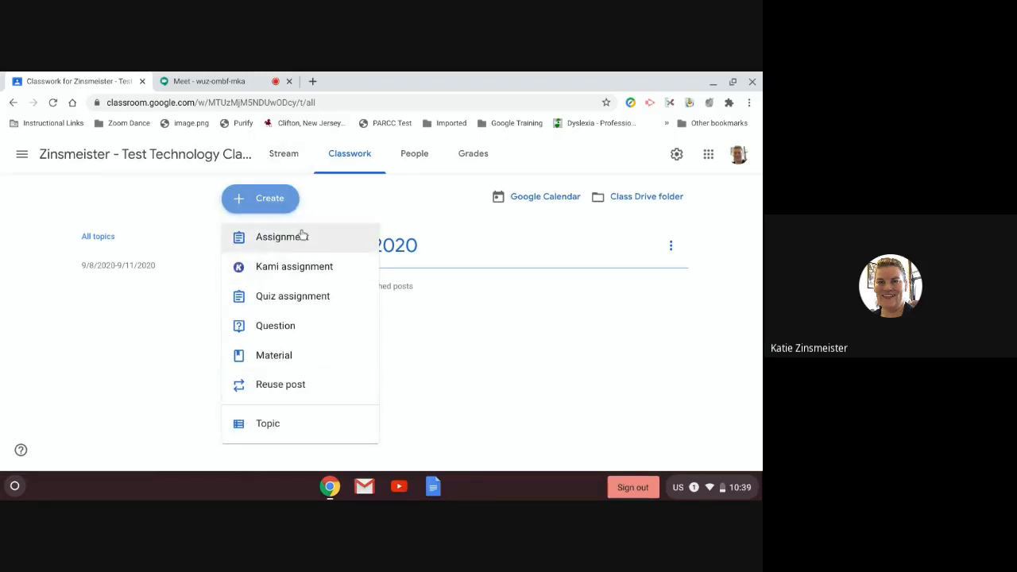
{"action": "left_click", "coordinate": [415, 309]}
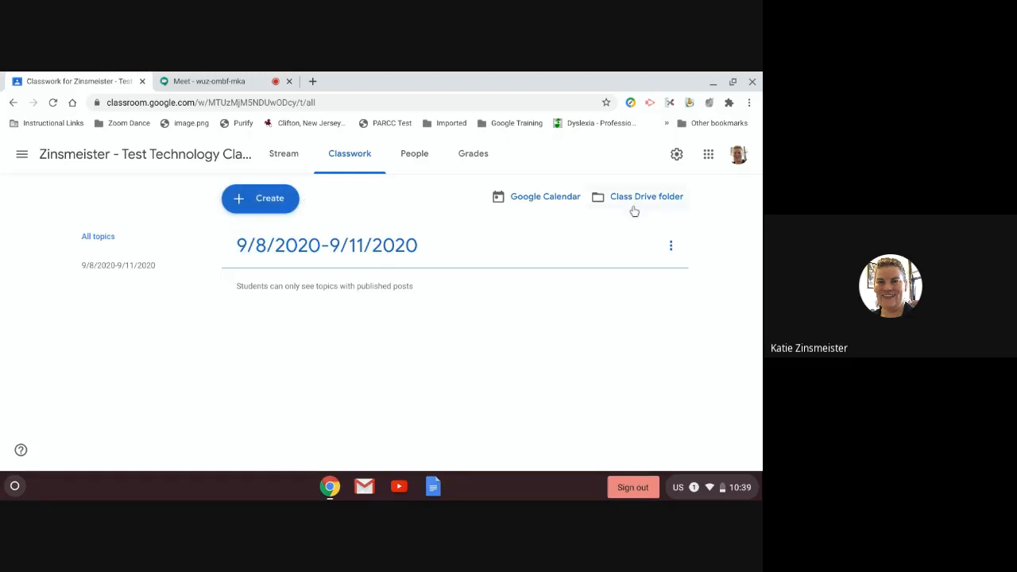
{"action": "left_click", "coordinate": [671, 246]}
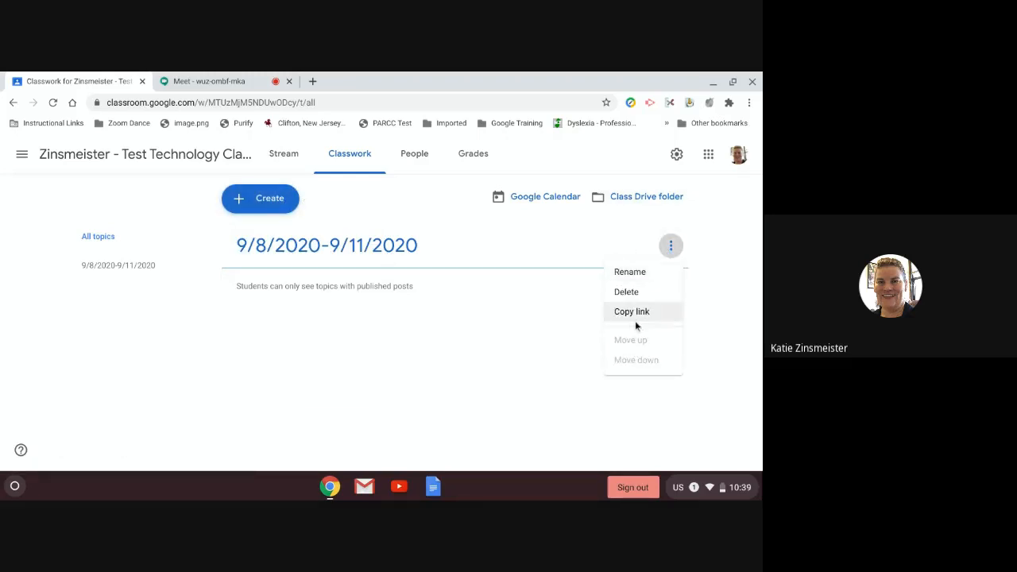
{"action": "left_click", "coordinate": [632, 278]}
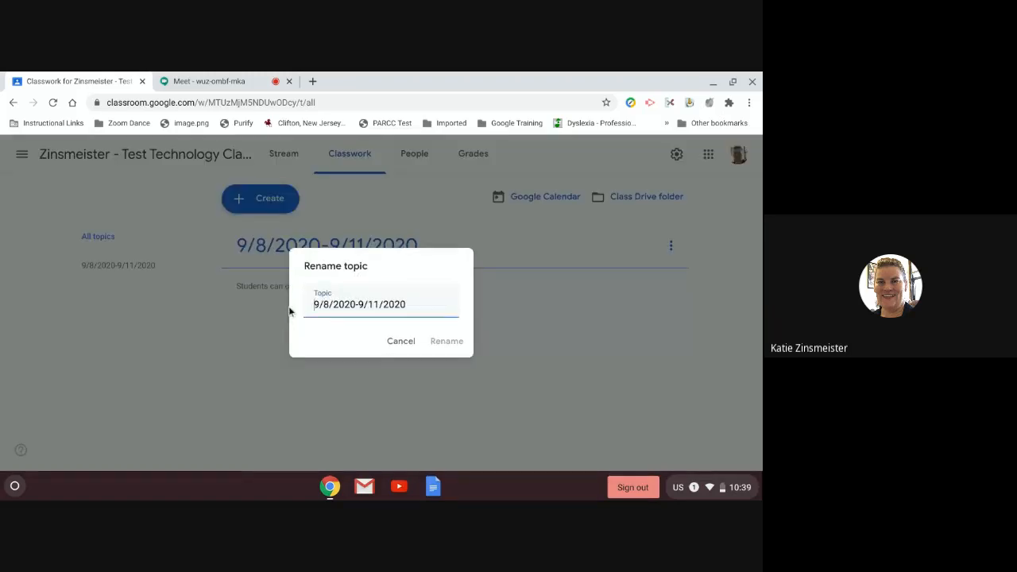
{"action": "type", "text": "Math -"}
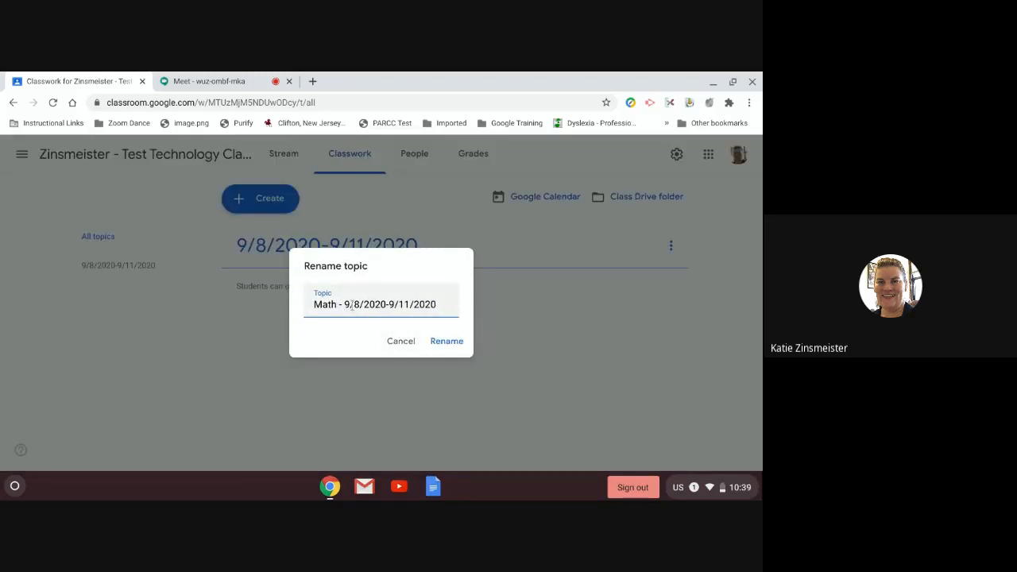
{"action": "key", "text": "BackSpace"}
{"action": "key", "text": "BackSpace"}
{"action": "key", "text": "BackSpace"}
{"action": "key", "text": "BackSpace"}
{"action": "key", "text": "BackSpace"}
{"action": "key", "text": "BackSpace"}
{"action": "key", "text": "BackSpace"}
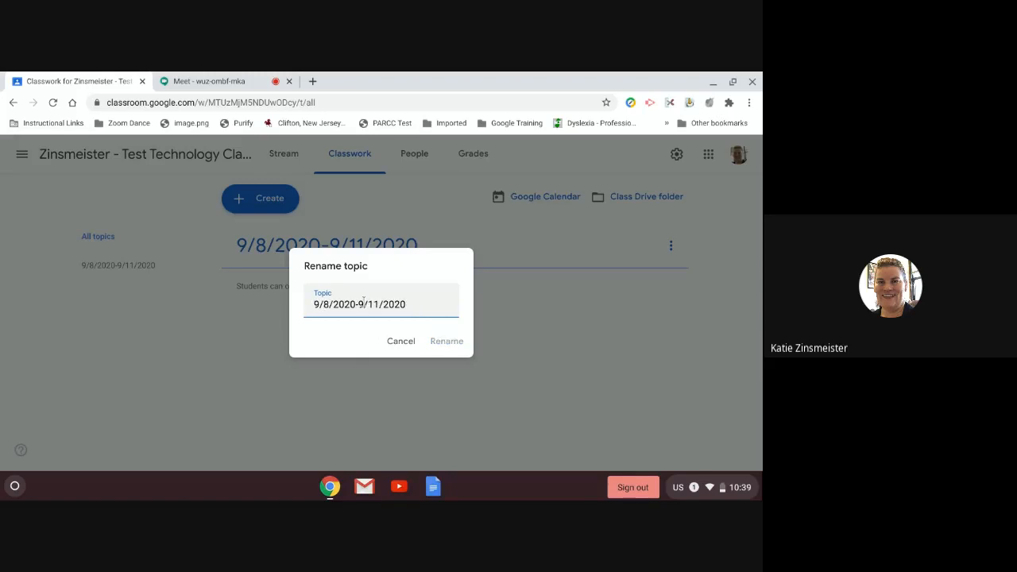
{"action": "type", "text": "Math -"}
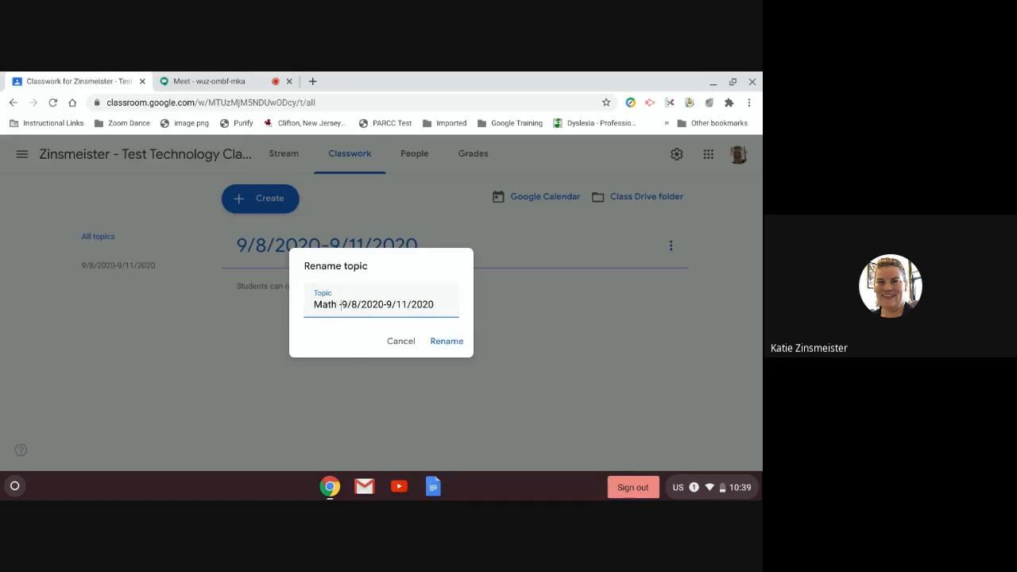
{"action": "left_click", "coordinate": [438, 346]}
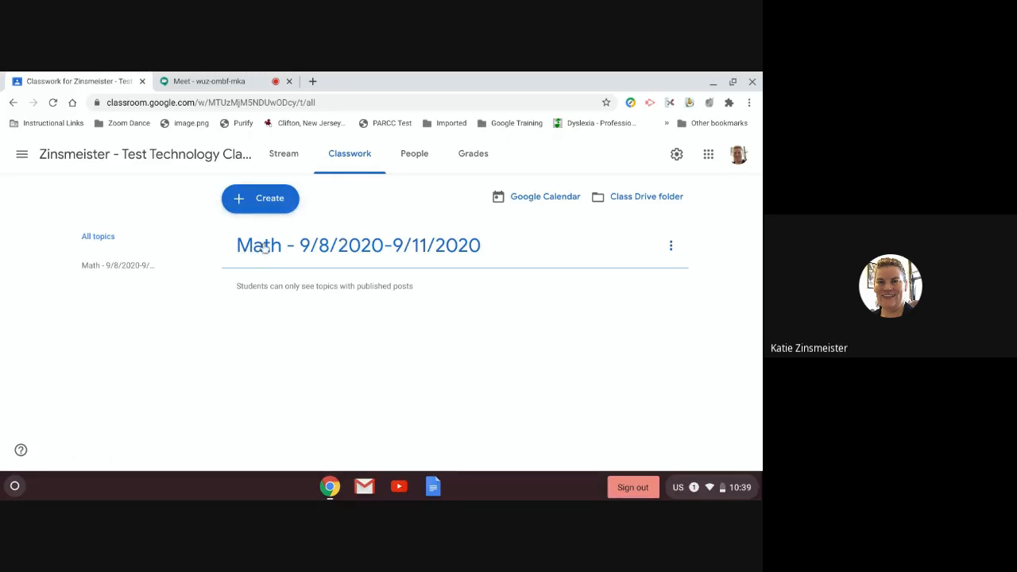
Step: Create a topic named 'Language Arts', without the date range
{"action": "left_click", "coordinate": [268, 204]}
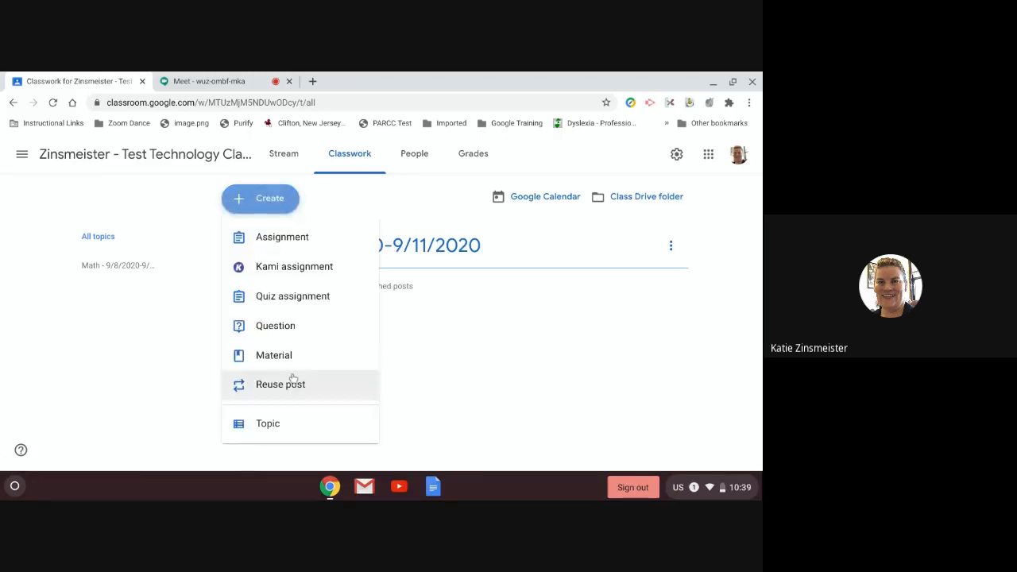
{"action": "left_click", "coordinate": [269, 437]}
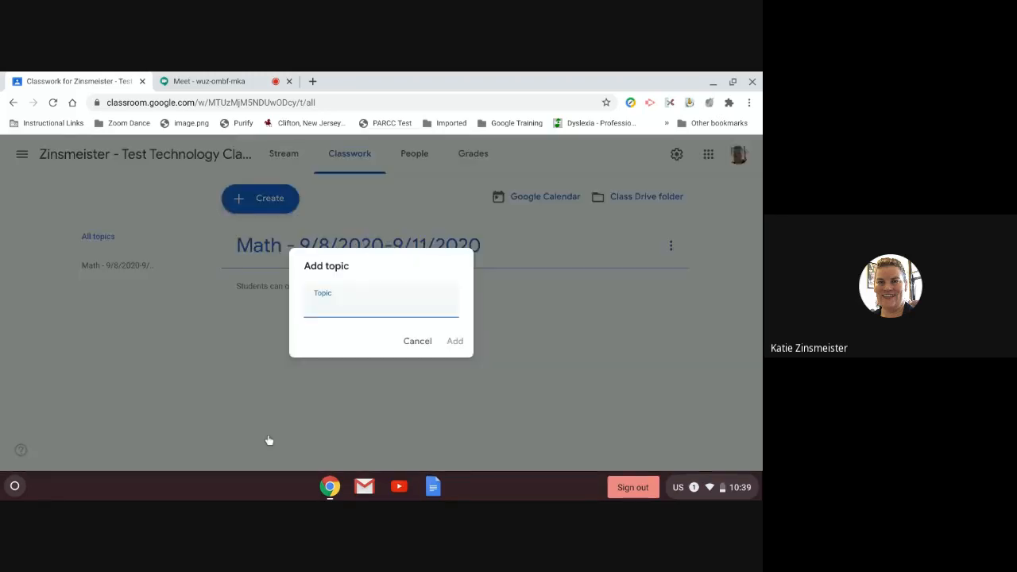
{"action": "type", "text": "Languag"}
{"action": "type", "text": "e A"}
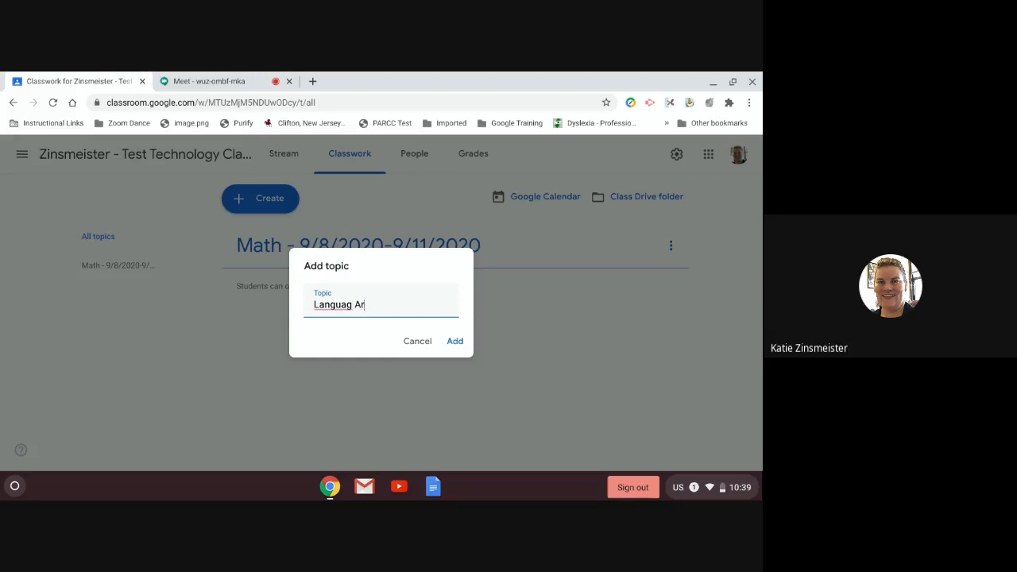
{"action": "type", "text": "rts - 9/"}
{"action": "type", "text": "8/30"}
{"action": "key", "text": "BackSpace"}
{"action": "key", "text": "BackSpace"}
{"action": "type", "text": "2020-9/2"}
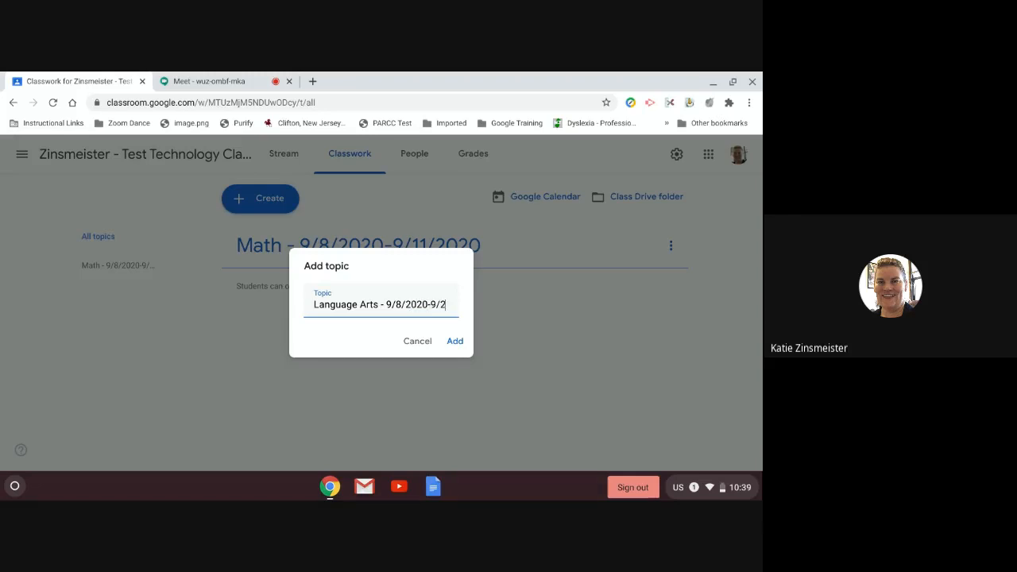
{"action": "key", "text": "BackSpace"}
{"action": "type", "text": "11"}
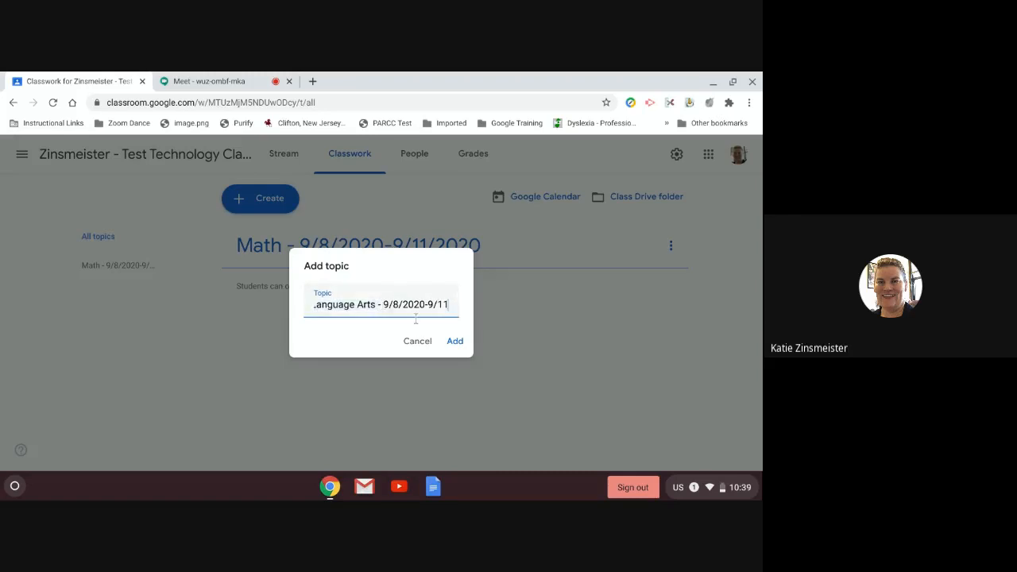
{"action": "left_click_drag", "start_coordinate": [379, 307], "coordinate": [457, 292]}
{"action": "key", "text": "BackSpace"}
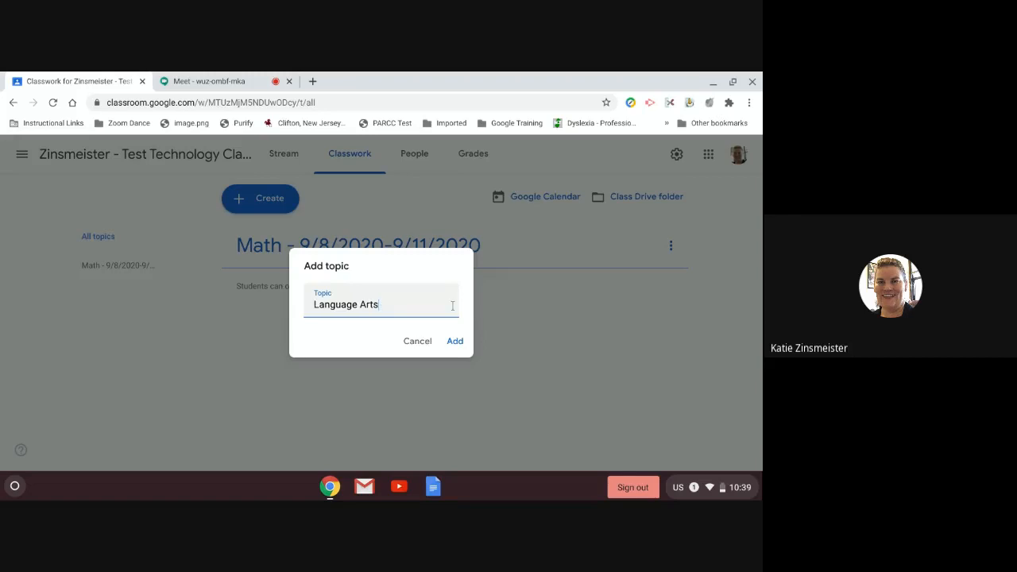
{"action": "left_click", "coordinate": [455, 341]}
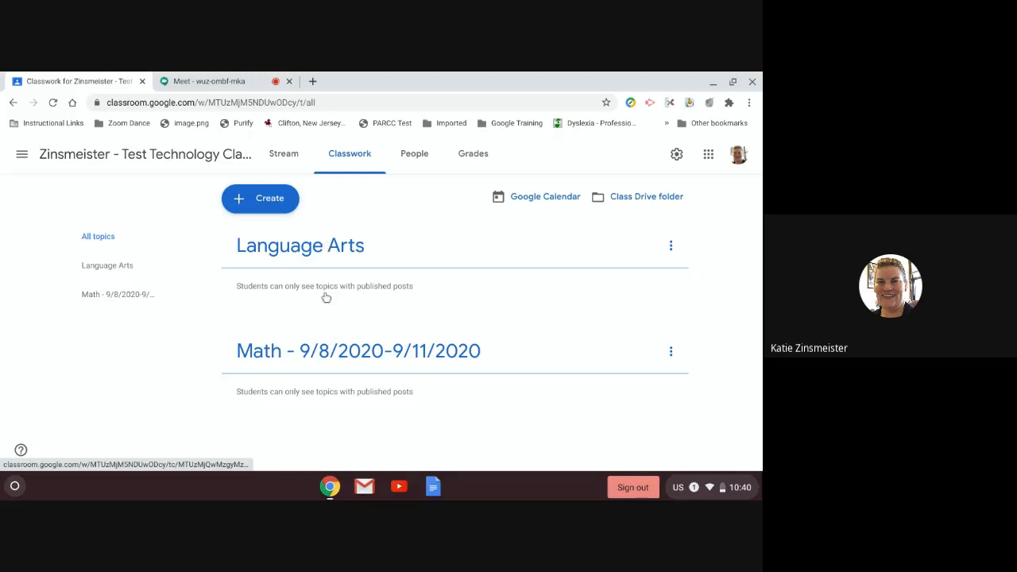
Step: Rename 'Math - 9/8/2020-9/11/2020' to 'Math' and return to All topics
{"action": "left_click", "coordinate": [340, 357]}
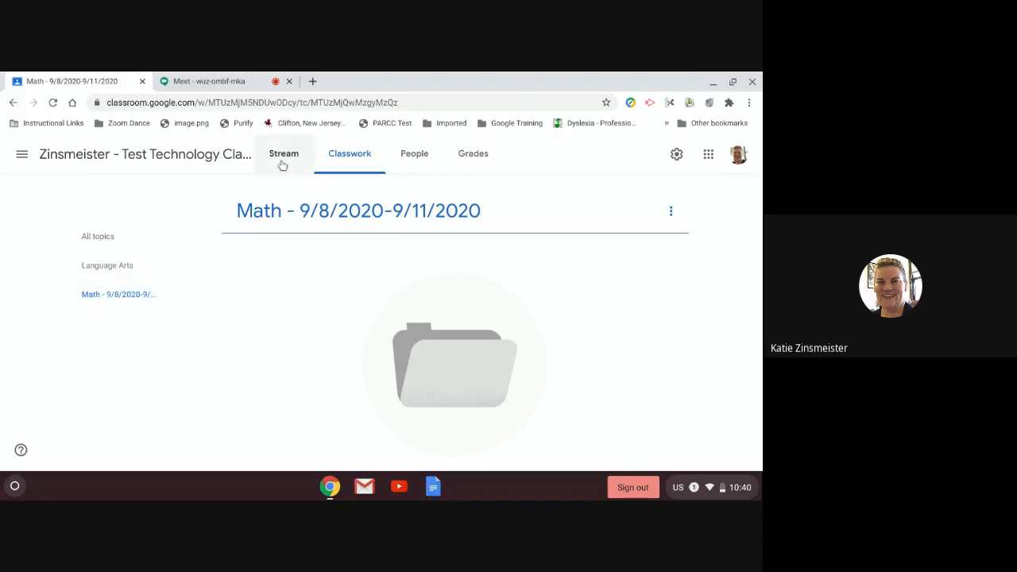
{"action": "left_click", "coordinate": [107, 237]}
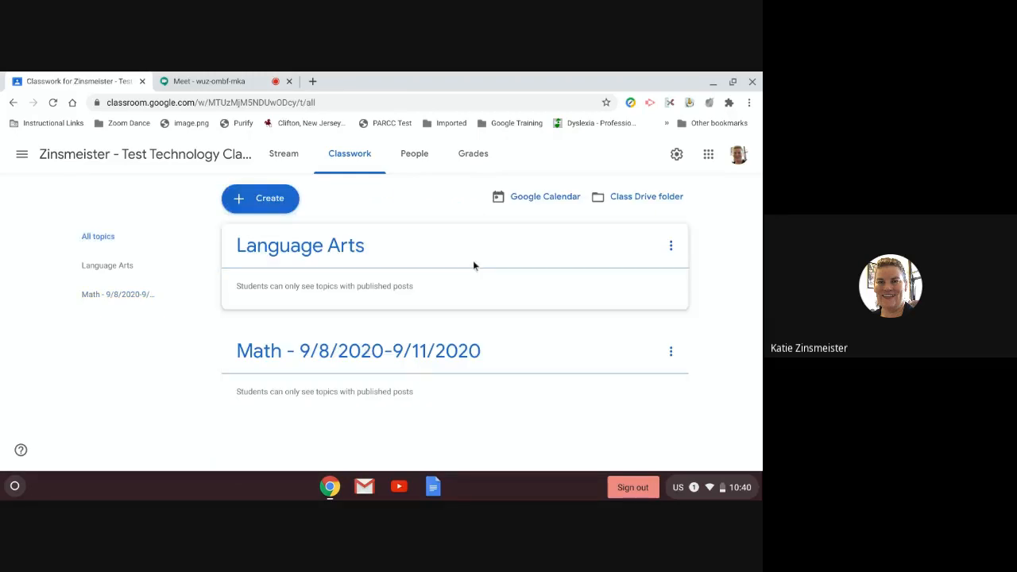
{"action": "left_click", "coordinate": [297, 359]}
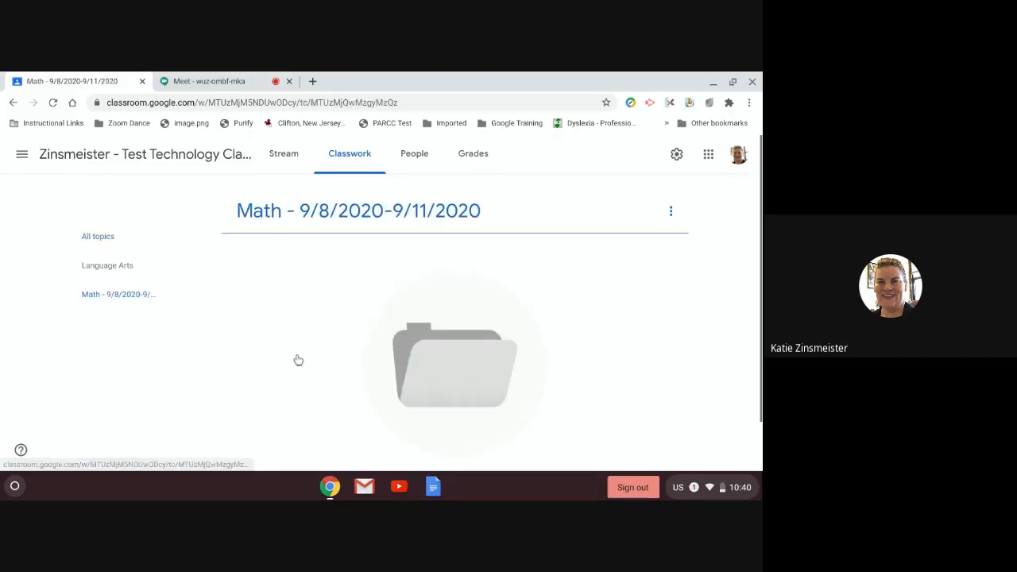
{"action": "left_click", "coordinate": [669, 209]}
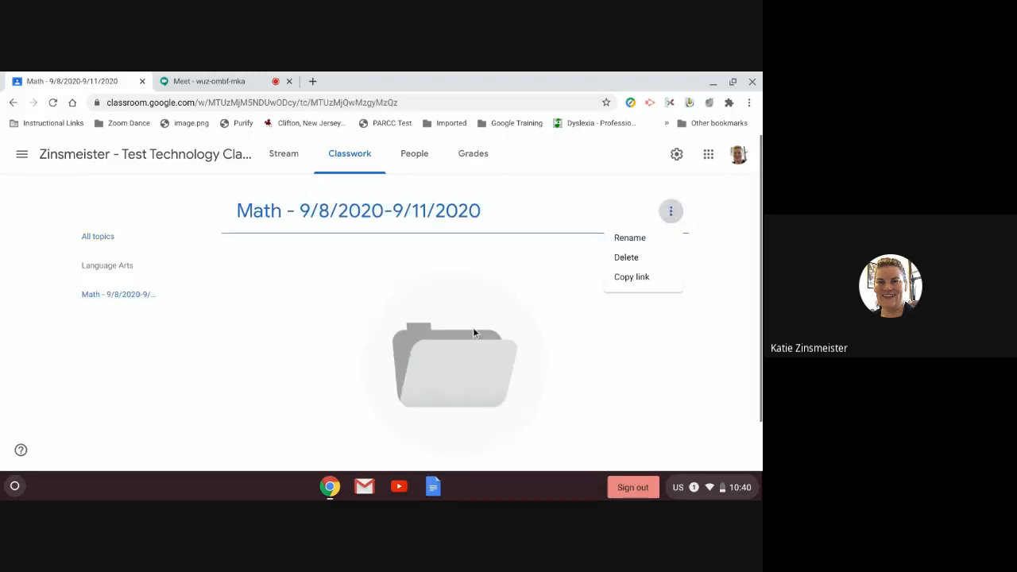
{"action": "left_click", "coordinate": [640, 237]}
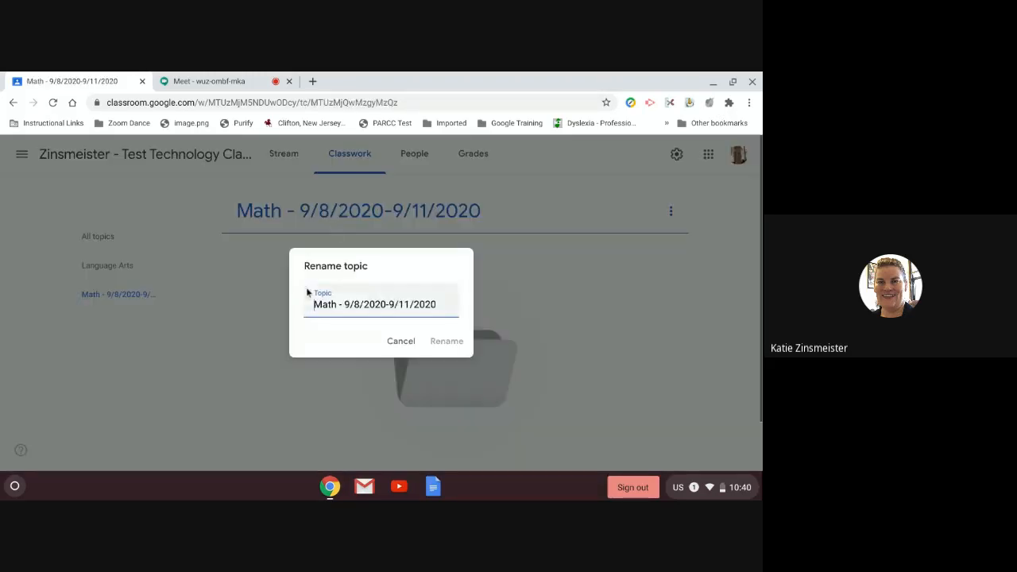
{"action": "left_click_drag", "start_coordinate": [340, 303], "coordinate": [462, 308]}
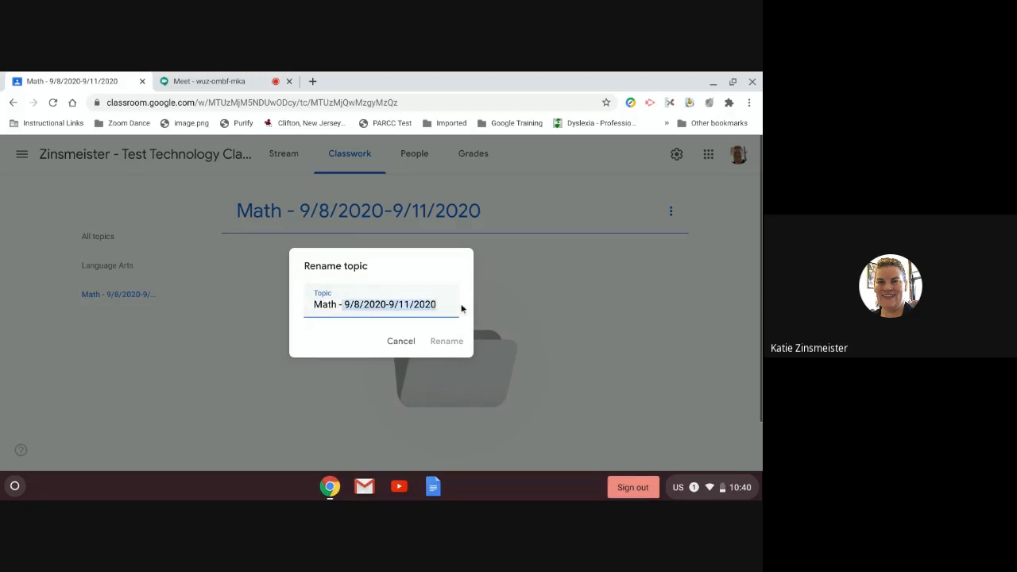
{"action": "key", "text": "BackSpace"}
{"action": "left_click", "coordinate": [444, 345]}
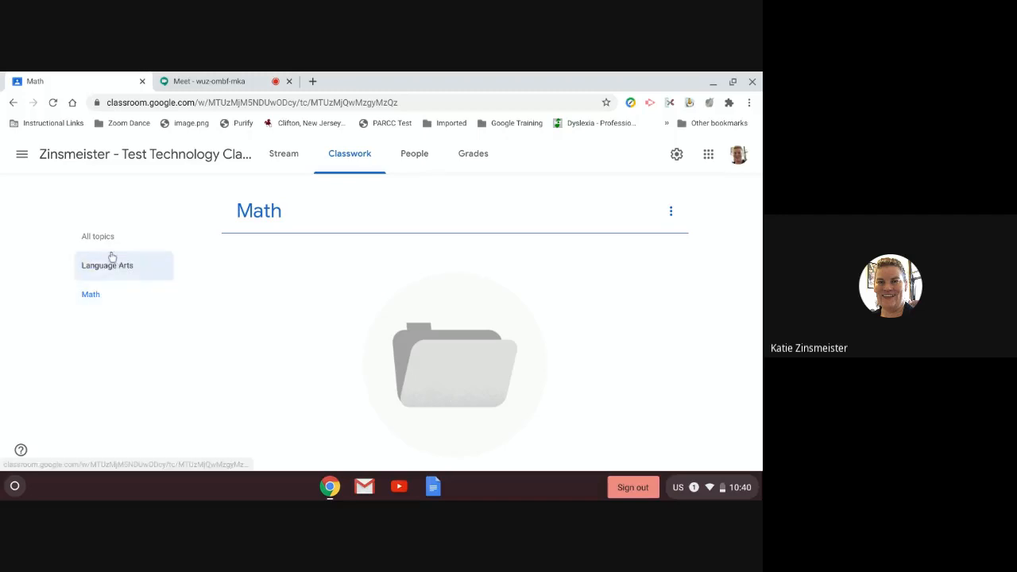
{"action": "left_click", "coordinate": [97, 236]}
Step: Create two more topics, 'Resources' and 'Materials'
{"action": "left_click", "coordinate": [263, 197]}
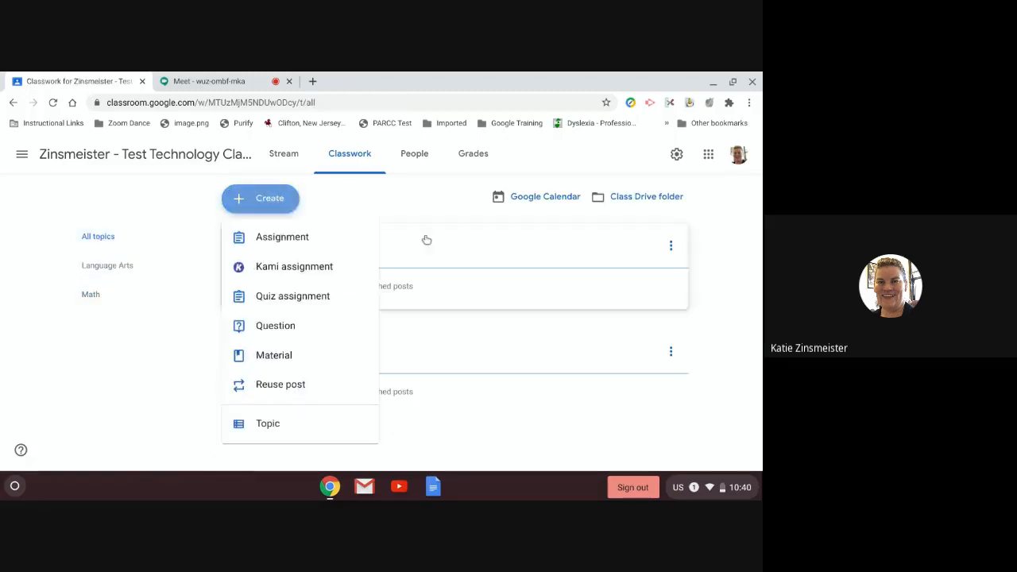
{"action": "left_click", "coordinate": [271, 425]}
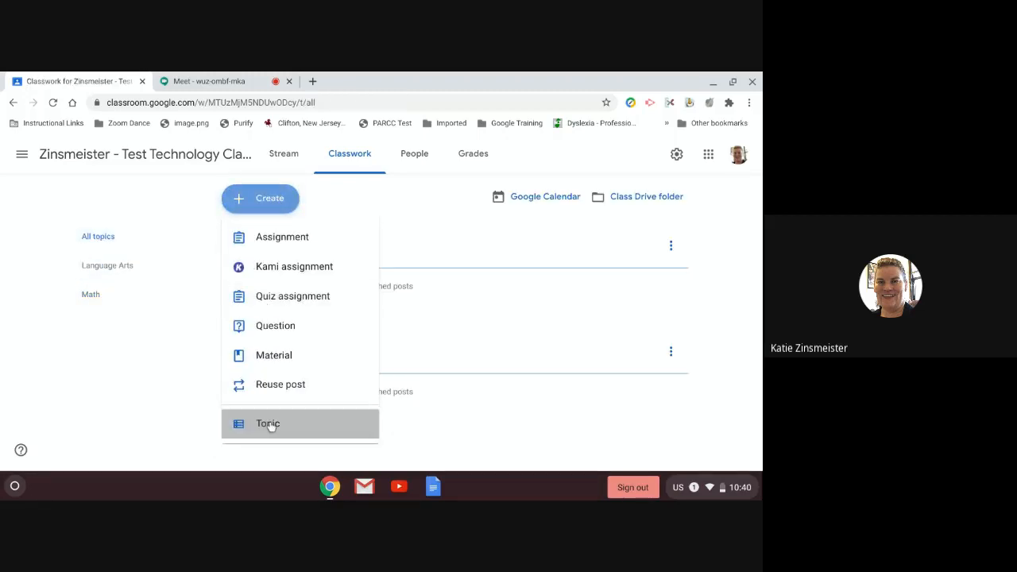
{"action": "type", "text": "Resour"}
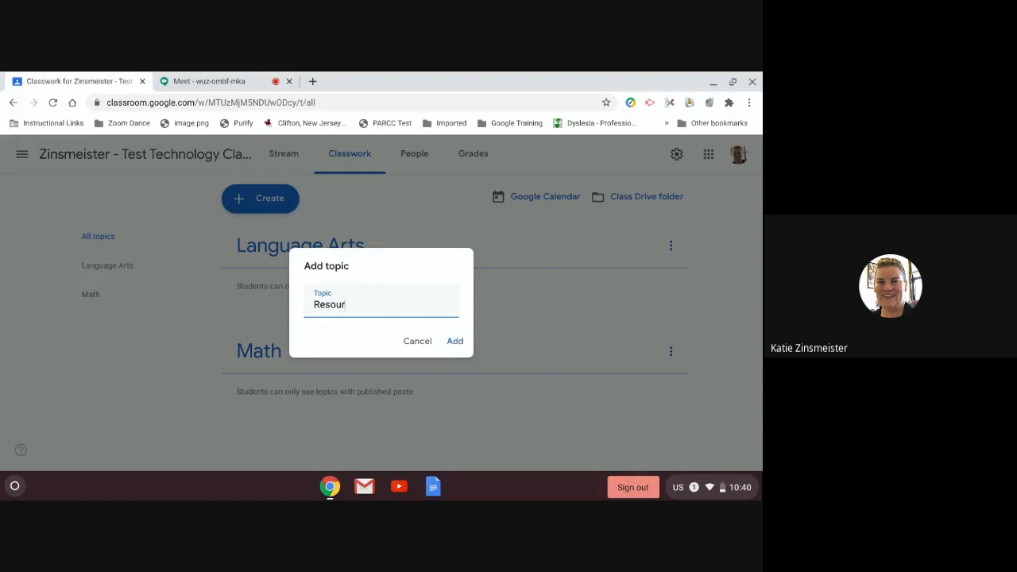
{"action": "type", "text": "ces"}
{"action": "left_click", "coordinate": [455, 340]}
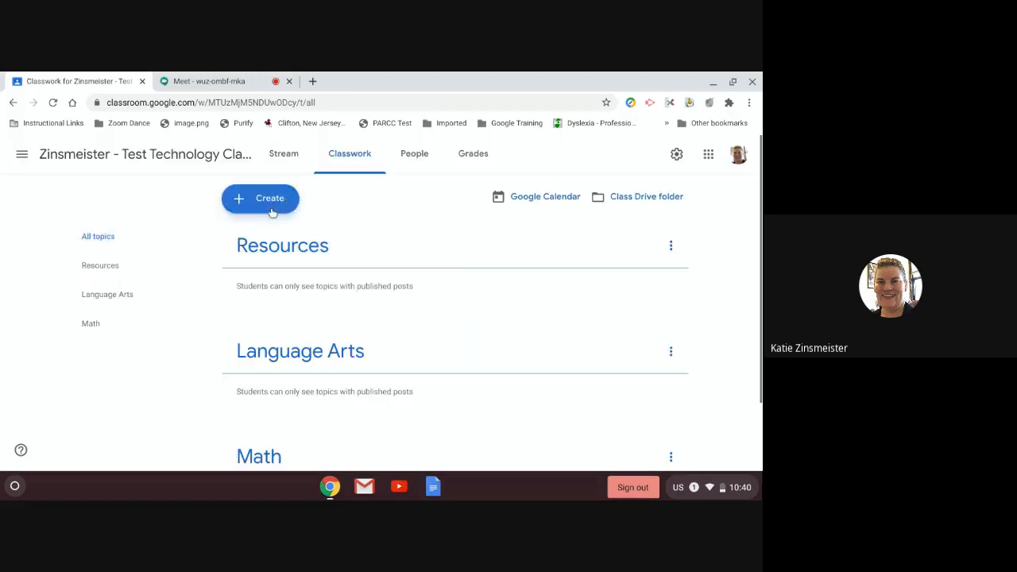
{"action": "left_click", "coordinate": [271, 204]}
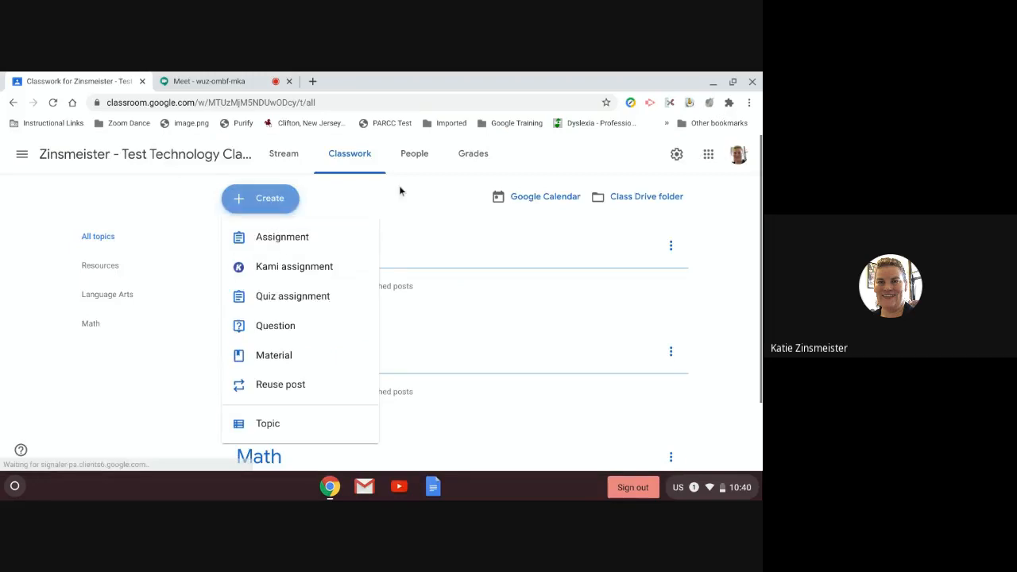
{"action": "left_click", "coordinate": [238, 433]}
{"action": "type", "text": "Materials"}
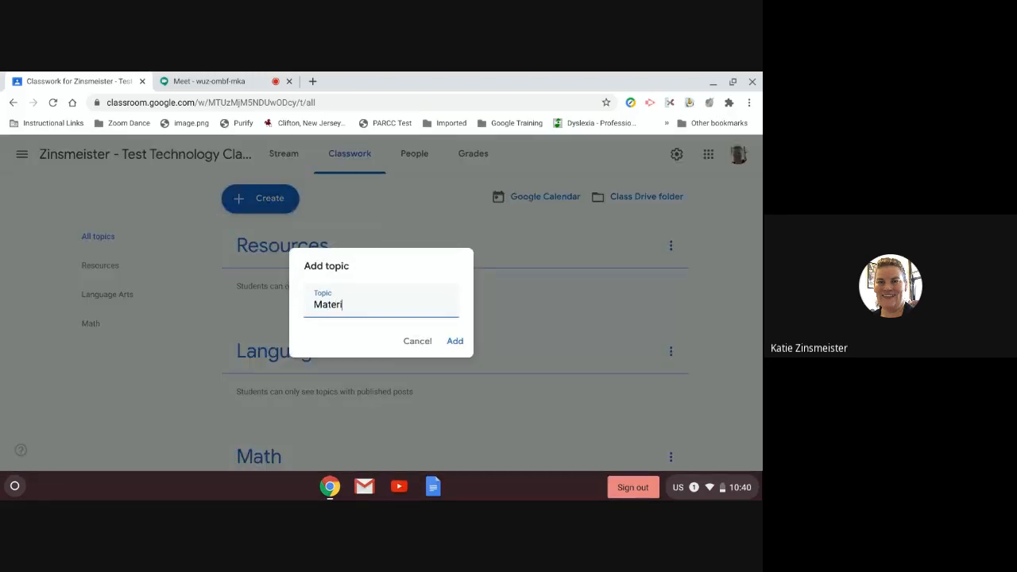
{"action": "left_click", "coordinate": [454, 343]}
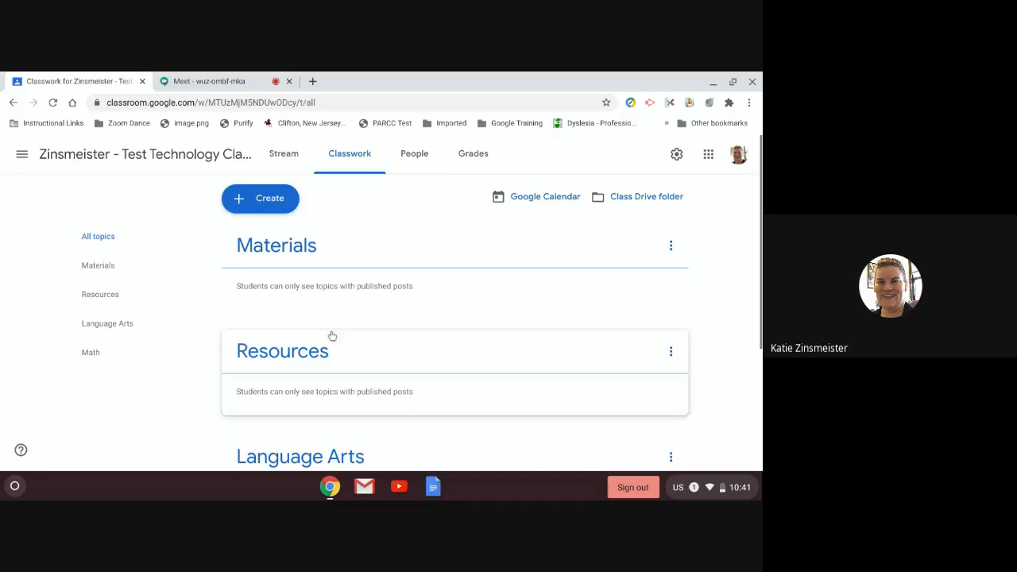
{"action": "scroll", "coordinate": [544, 315], "scroll_direction": "down", "scroll_amount": 1}
{"action": "scroll", "coordinate": [553, 341], "scroll_direction": "down", "scroll_amount": 3}
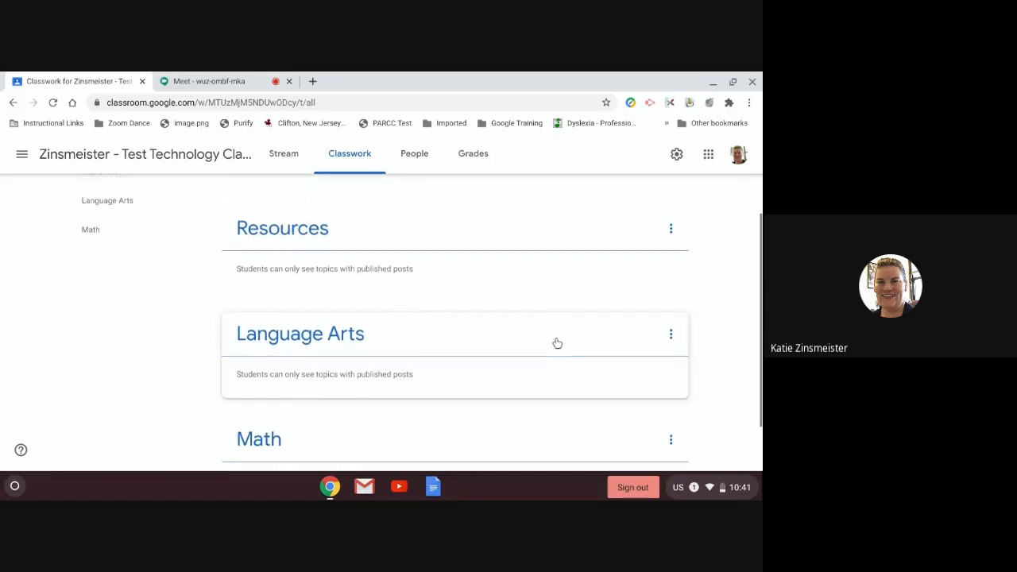
{"action": "scroll", "coordinate": [554, 341], "scroll_direction": "up", "scroll_amount": 3}
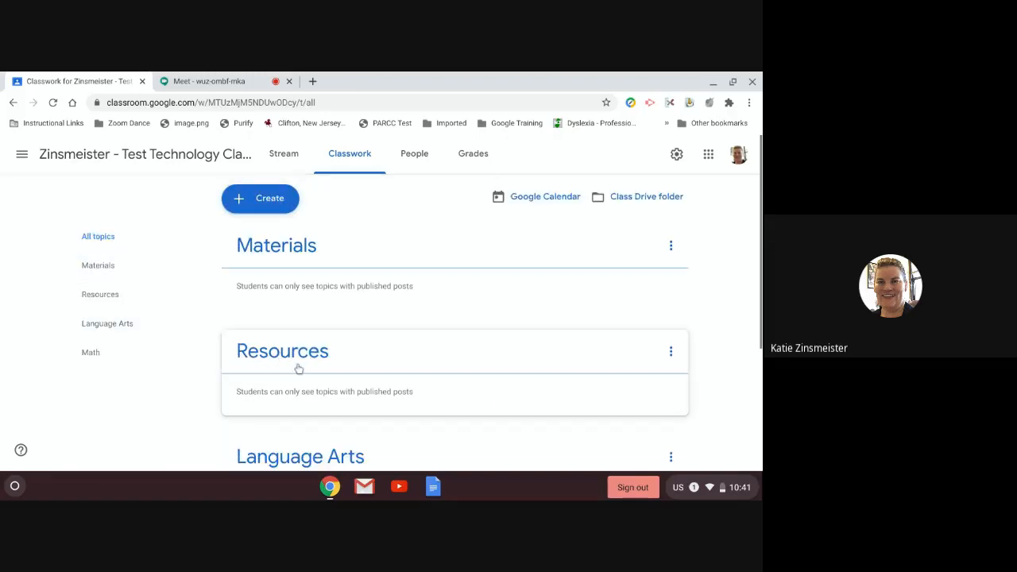
{"action": "scroll", "coordinate": [295, 368], "scroll_direction": "down", "scroll_amount": 1}
{"action": "scroll", "coordinate": [305, 363], "scroll_direction": "up", "scroll_amount": 1}
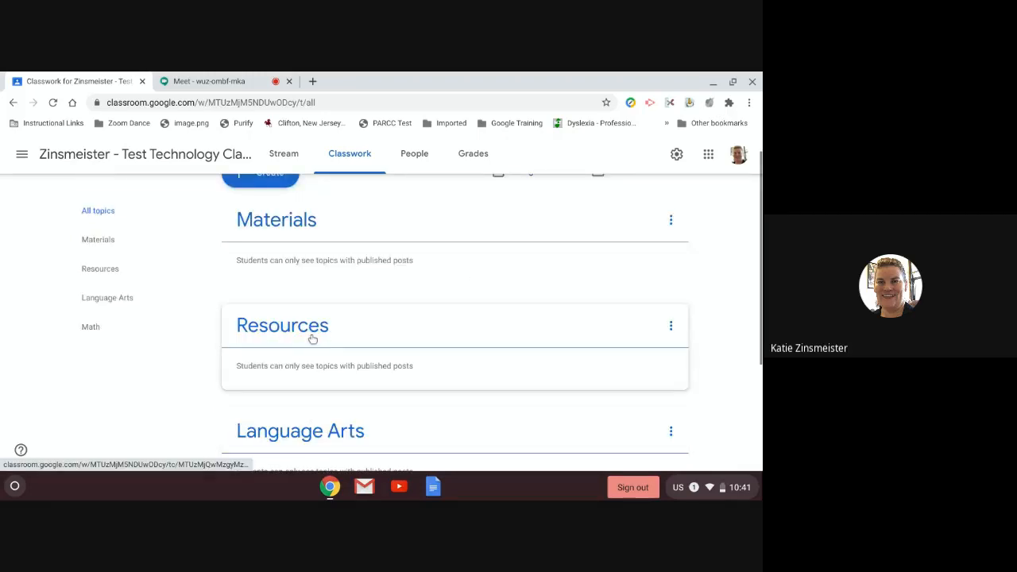
{"action": "left_click_drag", "start_coordinate": [312, 339], "coordinate": [318, 435]}
{"action": "scroll", "coordinate": [332, 415], "scroll_direction": "up", "scroll_amount": 5}
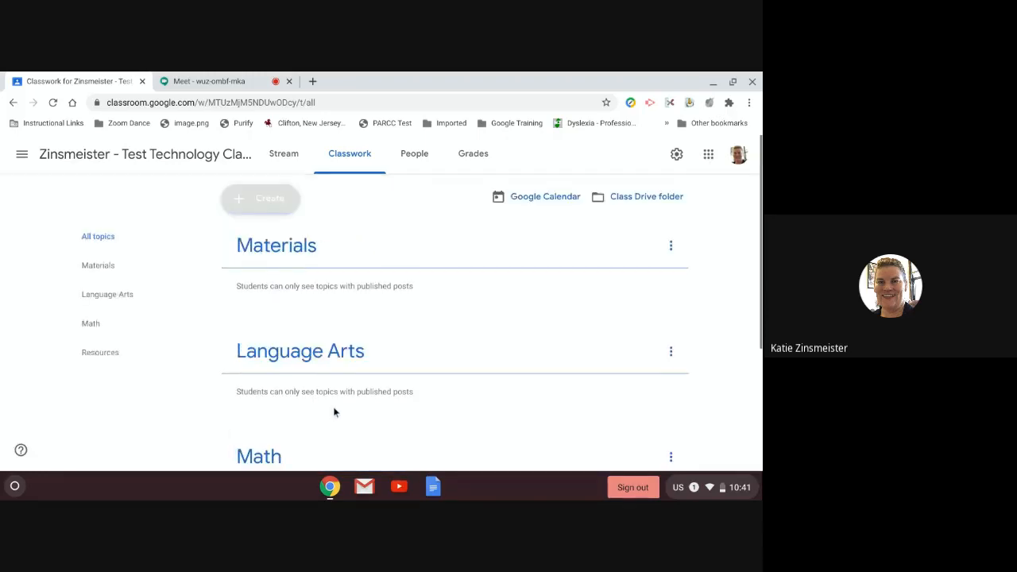
{"action": "left_click", "coordinate": [283, 256]}
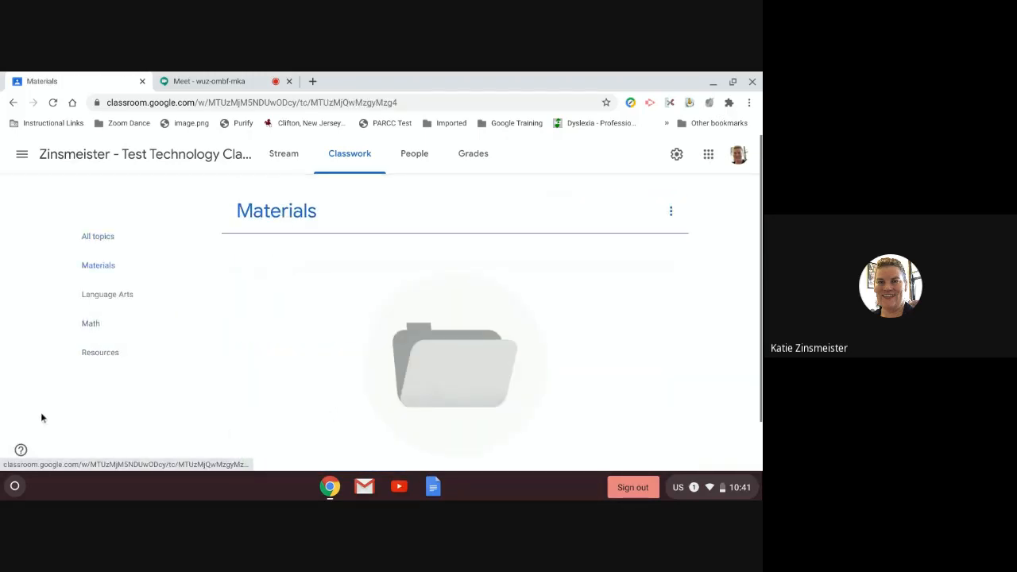
{"action": "left_click_drag", "start_coordinate": [288, 232], "coordinate": [289, 219]}
{"action": "left_click", "coordinate": [288, 219]}
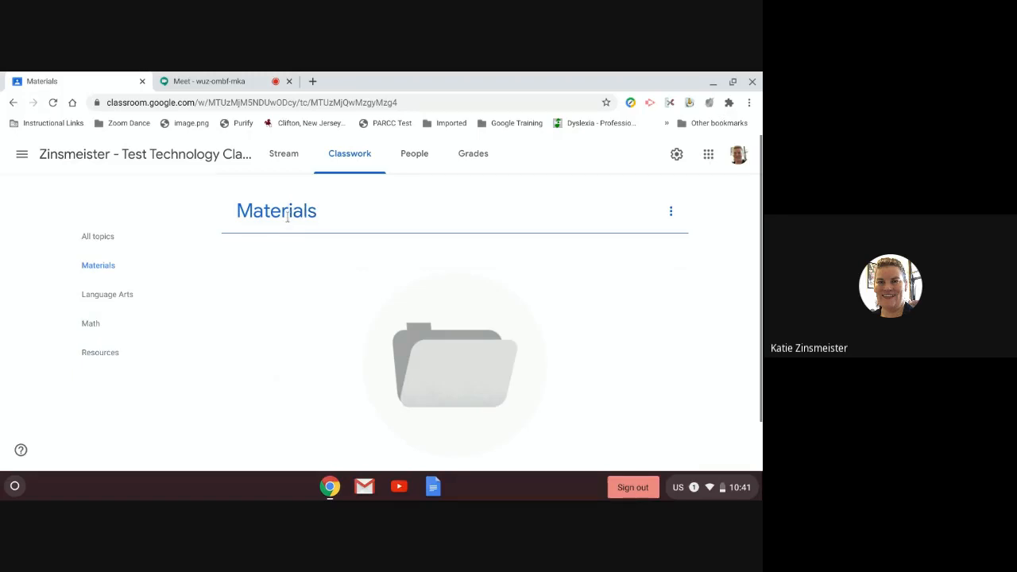
{"action": "left_click", "coordinate": [161, 231]}
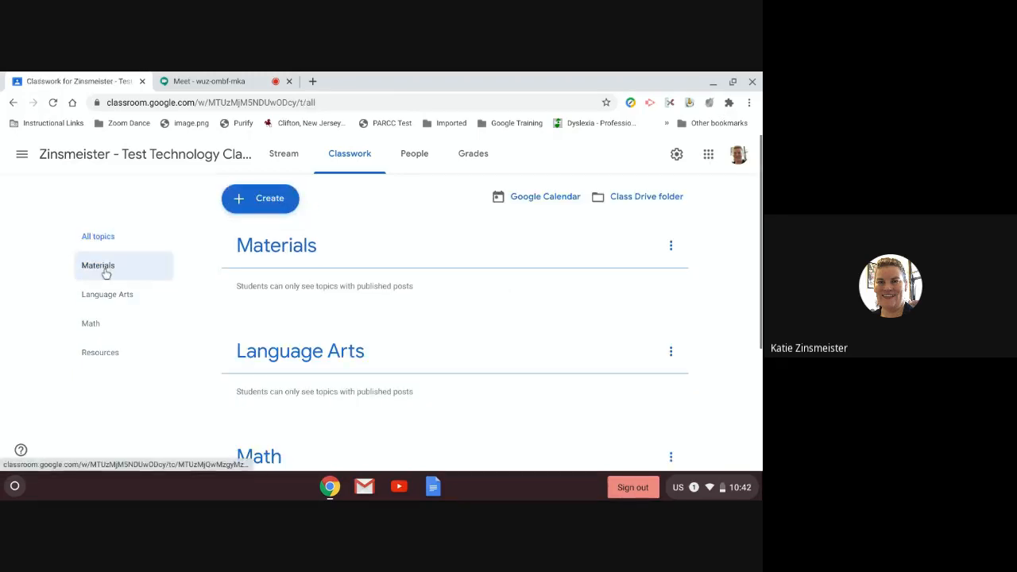
{"action": "left_click_drag", "start_coordinate": [92, 351], "coordinate": [128, 280]}
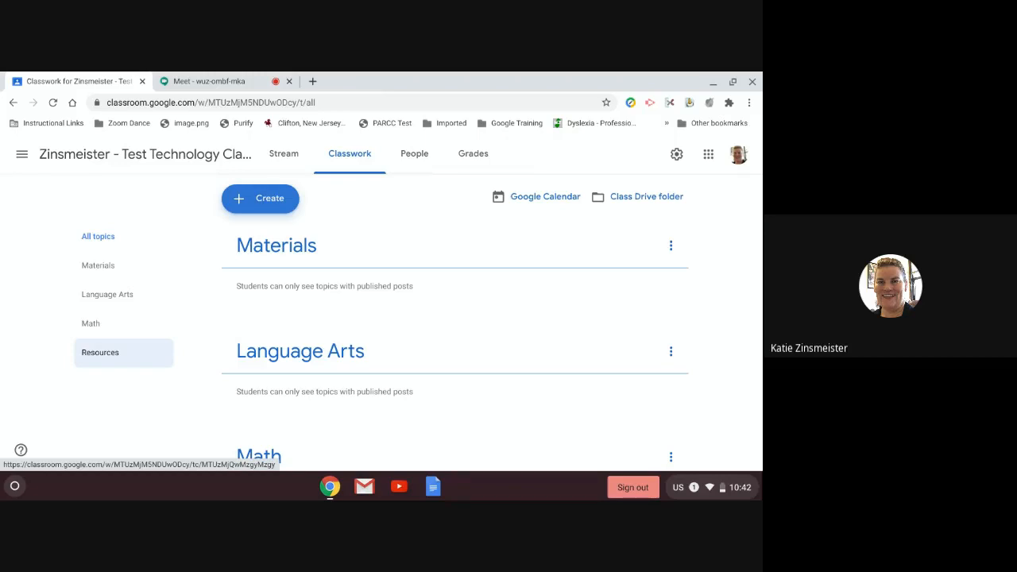
Step: Create an assignment titled 'Math Practice' with placeholder instruction text, then open the attachment choices
{"action": "left_click", "coordinate": [262, 198]}
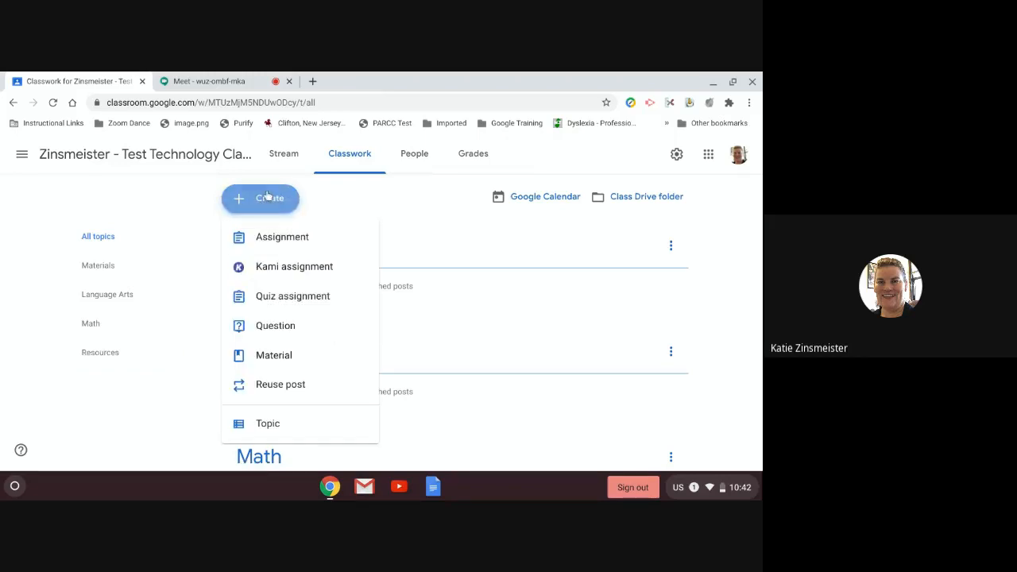
{"action": "left_click", "coordinate": [273, 238]}
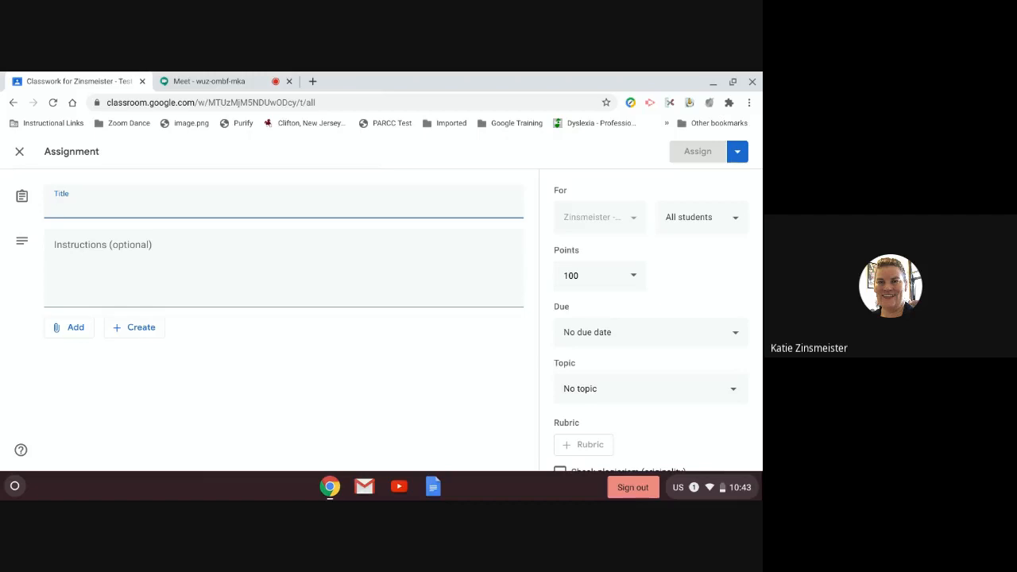
{"action": "type", "text": "Mat"}
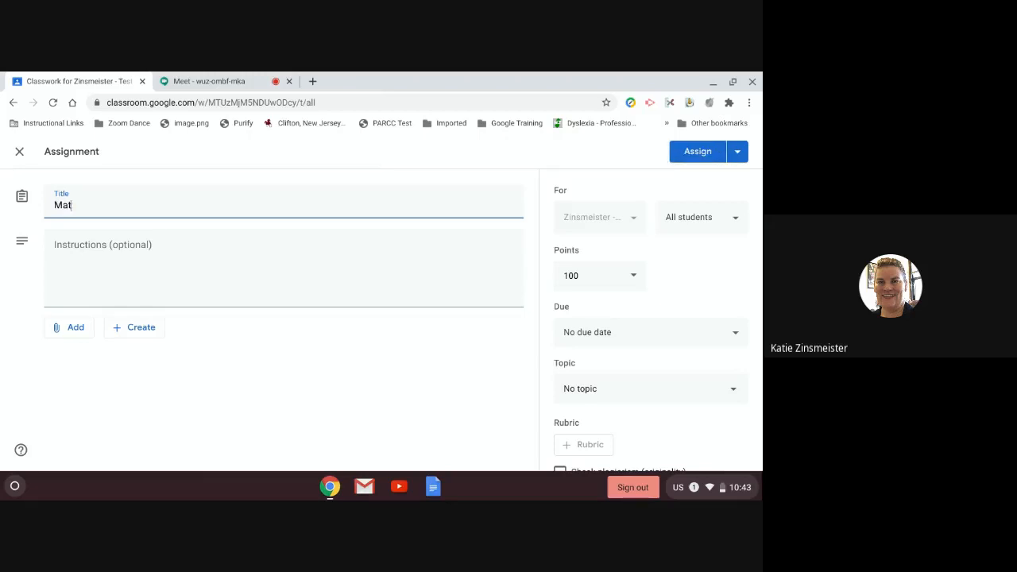
{"action": "type", "text": "h Practice"}
{"action": "left_click", "coordinate": [142, 243]}
{"action": "type", "text": "klhakr"}
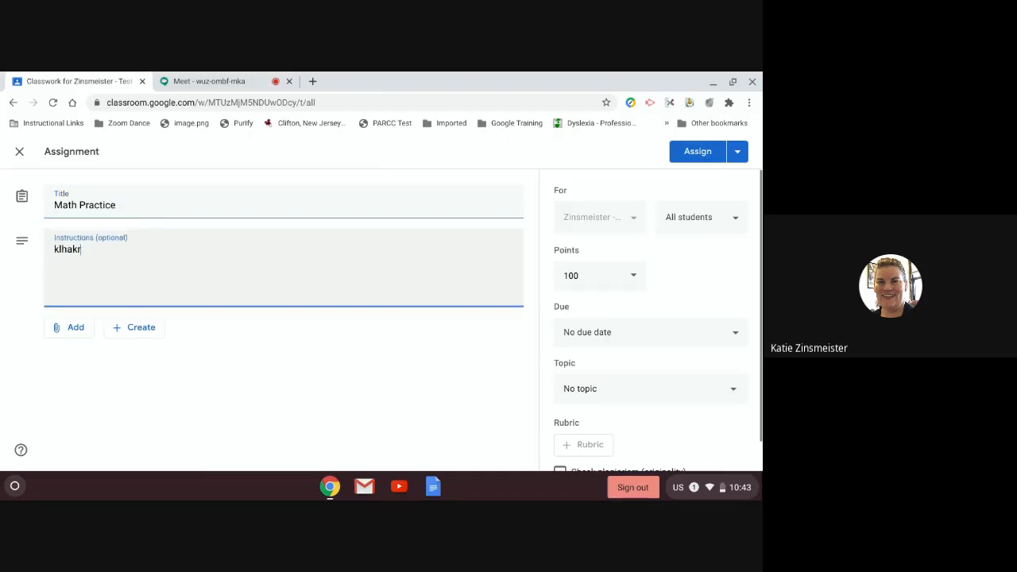
{"action": "type", "text": "khfdklnlkaeyrhqoiholnvlskhg"}
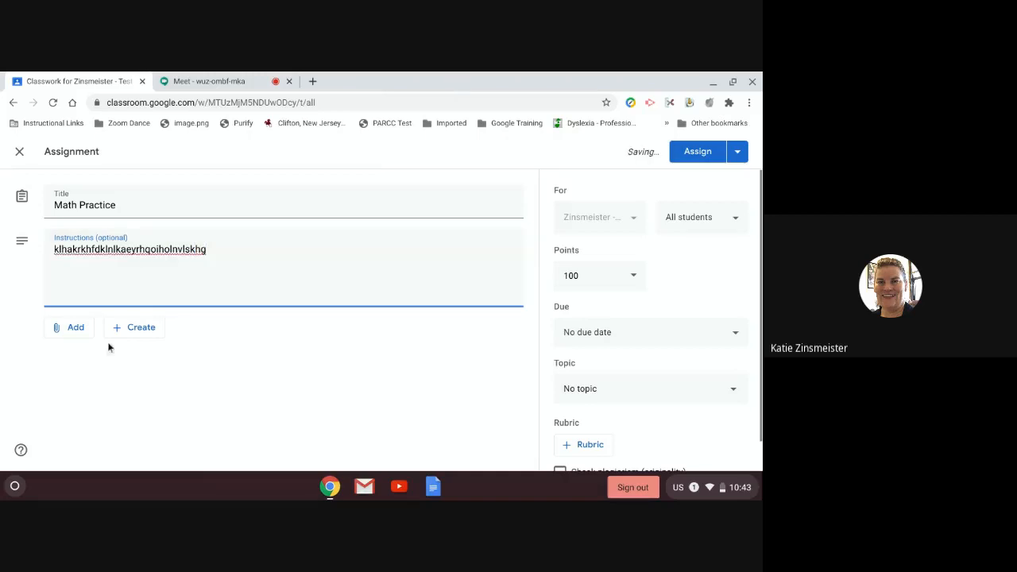
{"action": "left_click", "coordinate": [68, 334]}
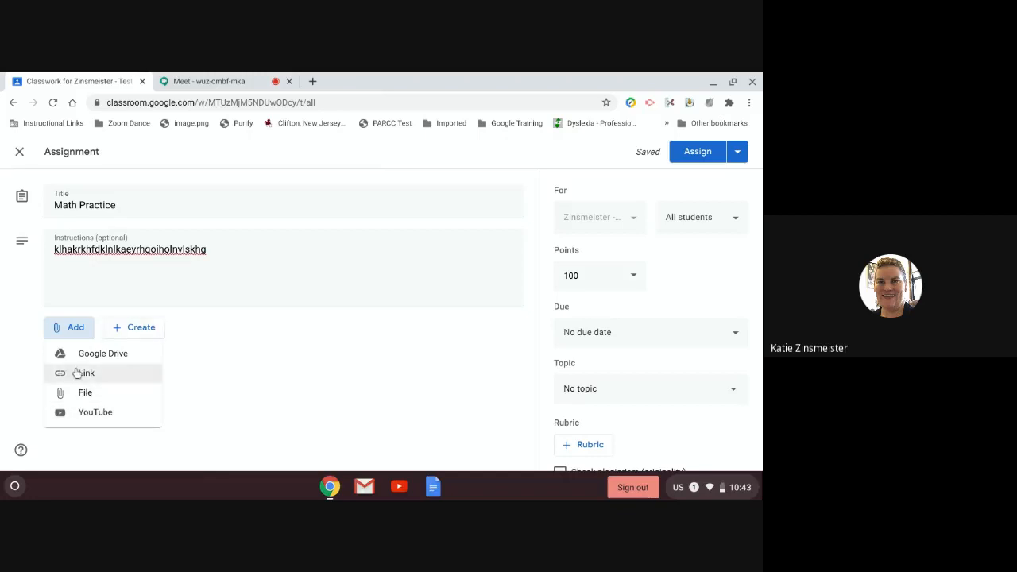
{"action": "left_click", "coordinate": [83, 372]}
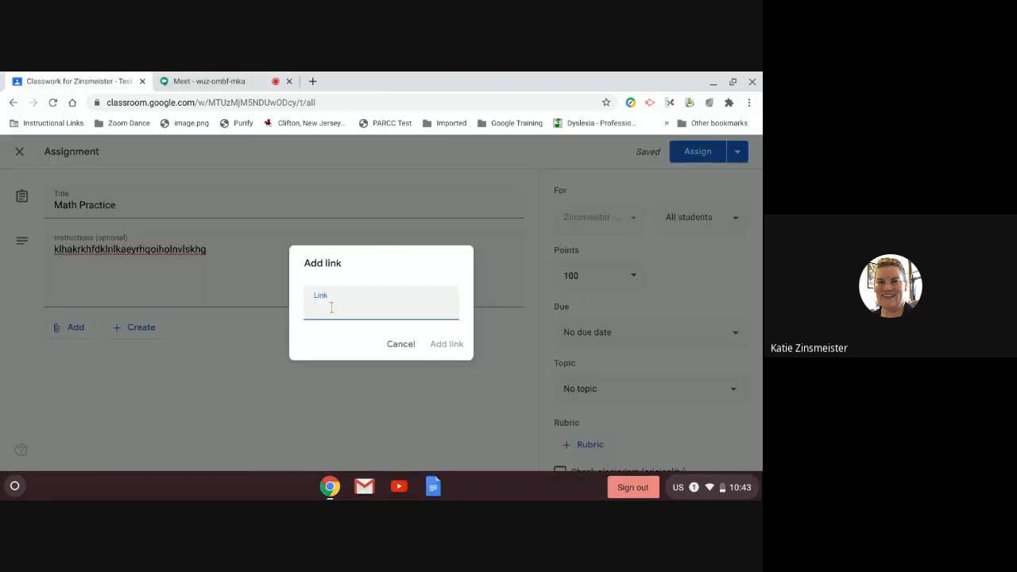
{"action": "type", "text": "imagine math"}
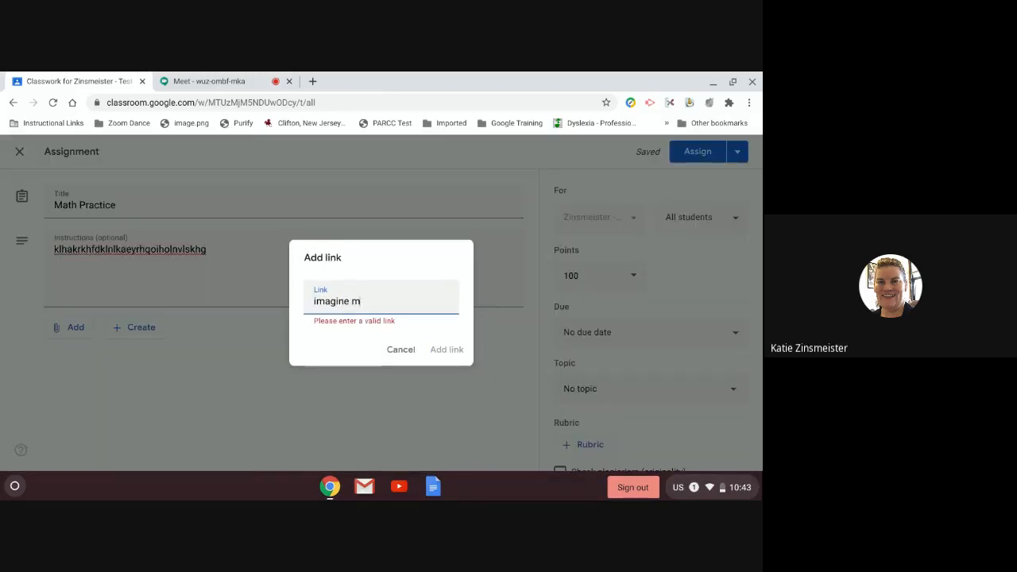
{"action": "key", "text": "BackSpace"}
{"action": "key", "text": "BackSpace"}
{"action": "key", "text": "BackSpace"}
{"action": "key", "text": "BackSpace"}
{"action": "key", "text": "BackSpace"}
{"action": "key", "text": "BackSpace"}
{"action": "key", "text": "BackSpace"}
{"action": "key", "text": "BackSpace"}
{"action": "key", "text": "BackSpace"}
{"action": "key", "text": "BackSpace"}
{"action": "key", "text": "BackSpace"}
{"action": "key", "text": "BackSpace"}
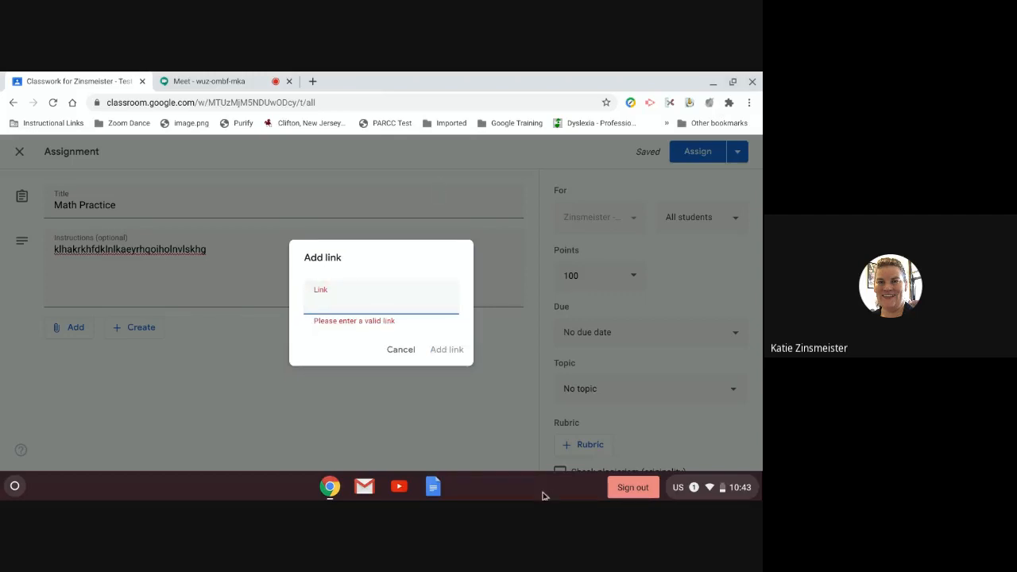
{"action": "type", "text": "w"}
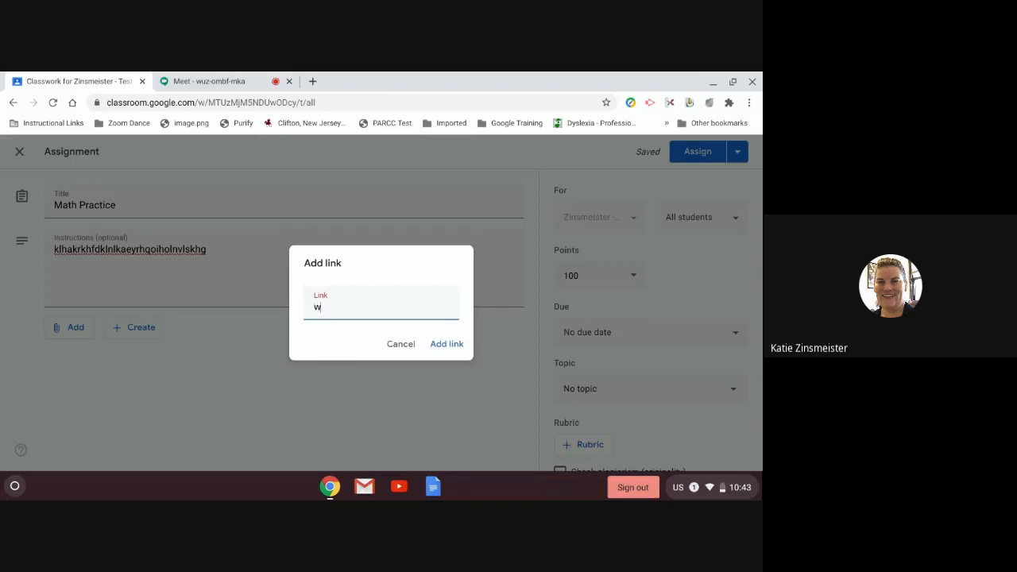
{"action": "type", "text": "ww.brainpop.com"}
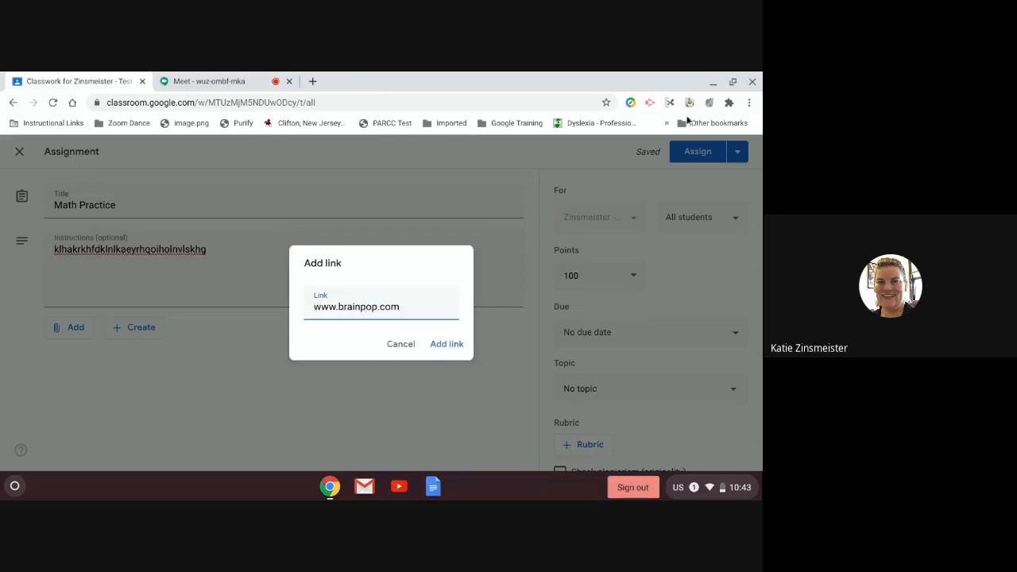
{"action": "left_click", "coordinate": [451, 349]}
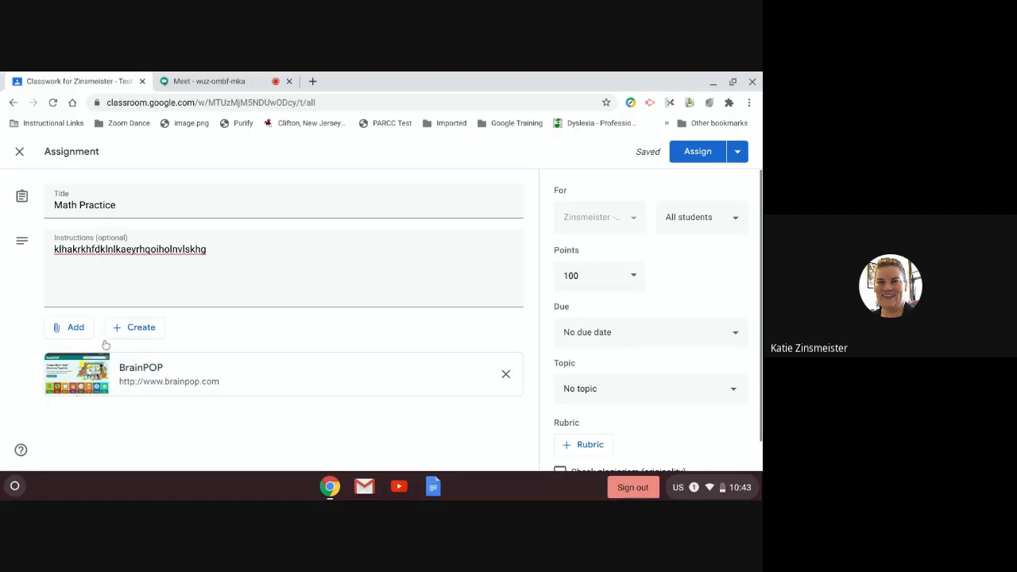
{"action": "left_click", "coordinate": [146, 329]}
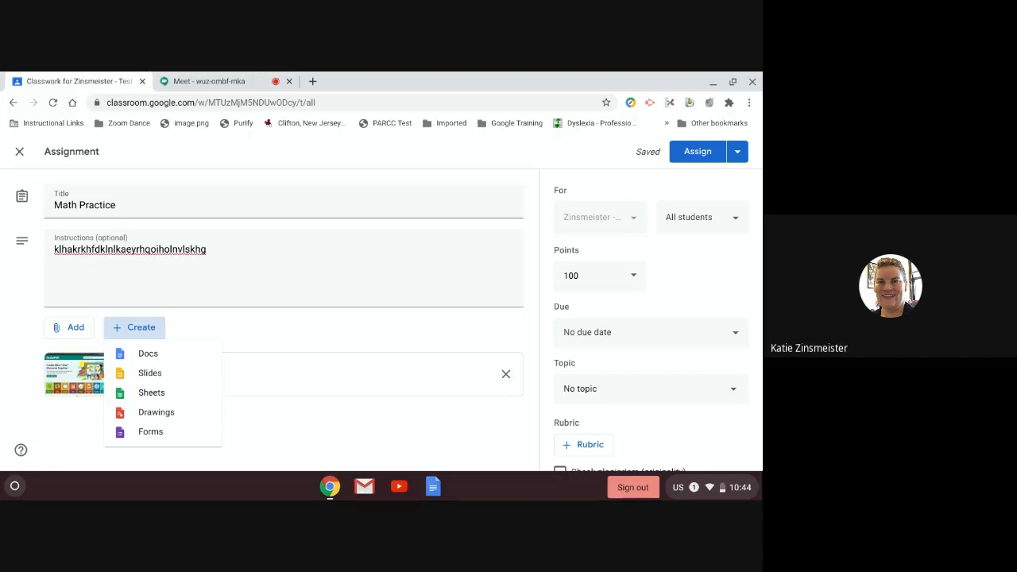
Step: Create a new Google Doc for the assignment with a placeholder title and one line of body text
{"action": "left_click", "coordinate": [145, 355]}
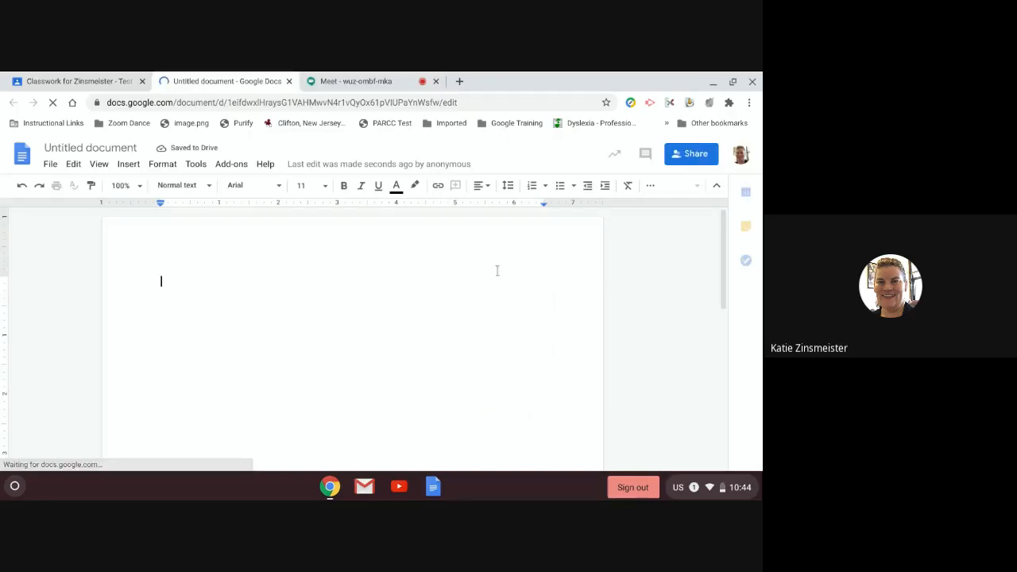
{"action": "left_click", "coordinate": [113, 148]}
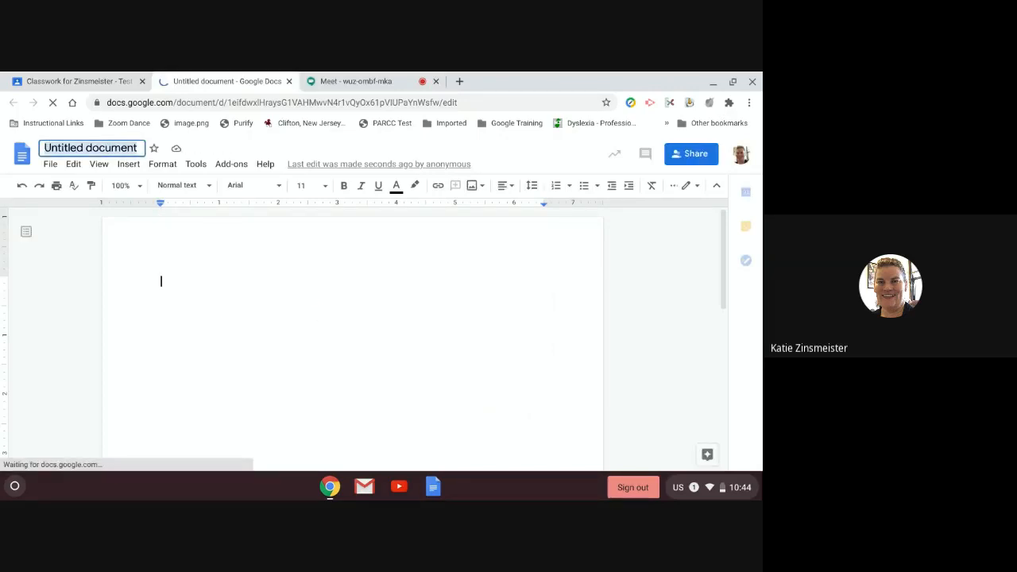
{"action": "type", "text": "adflkhfkldanlknlkdnfblkadhlkda"}
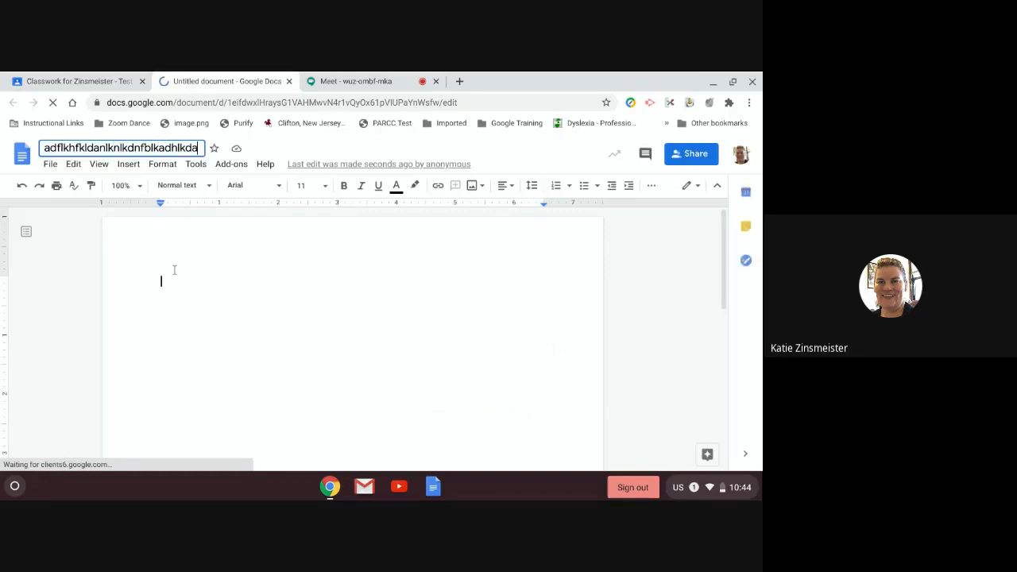
{"action": "key", "text": "Return"}
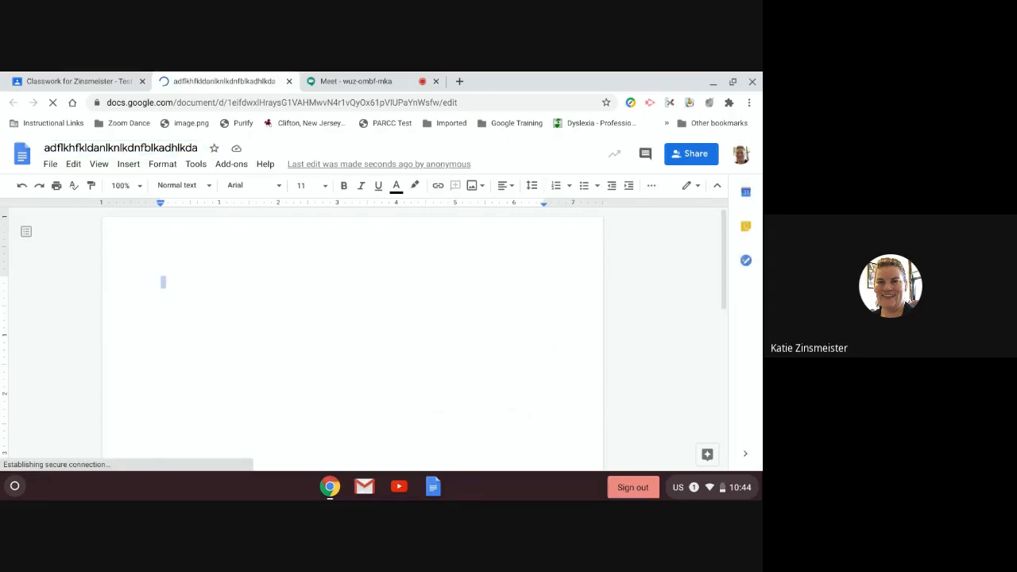
{"action": "type", "text": "bajkvbfkjagb,mab.kbfagnm,vkabl"}
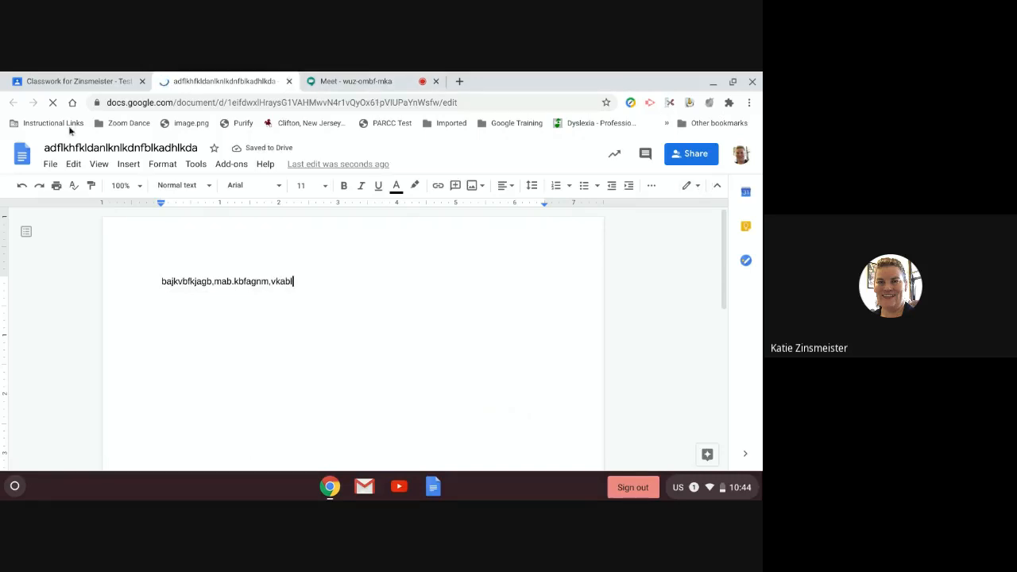
Step: Back in the assignment, set the attached Untitled document to 'Make a copy for each student'
{"action": "left_click", "coordinate": [81, 85]}
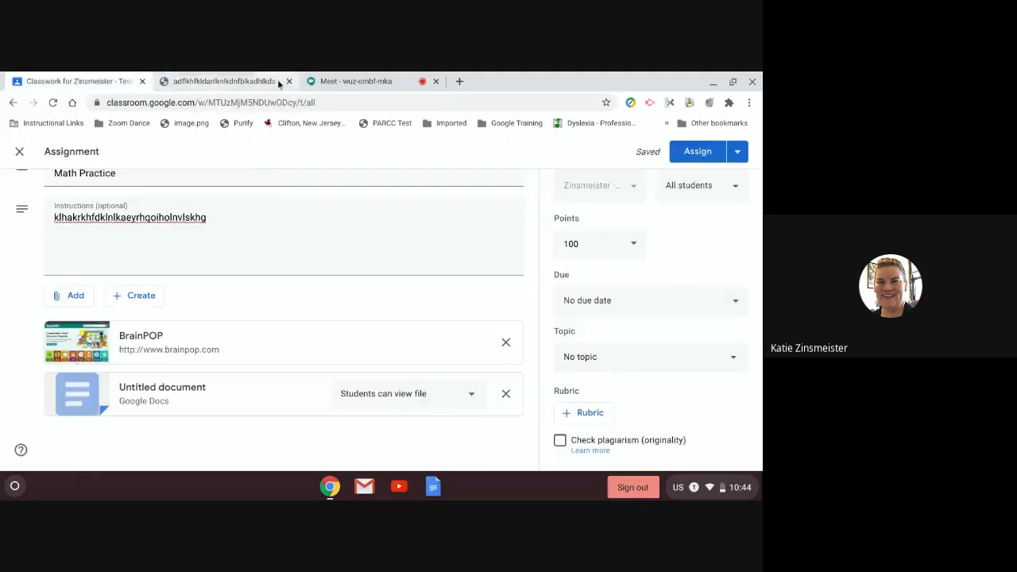
{"action": "left_click", "coordinate": [288, 81]}
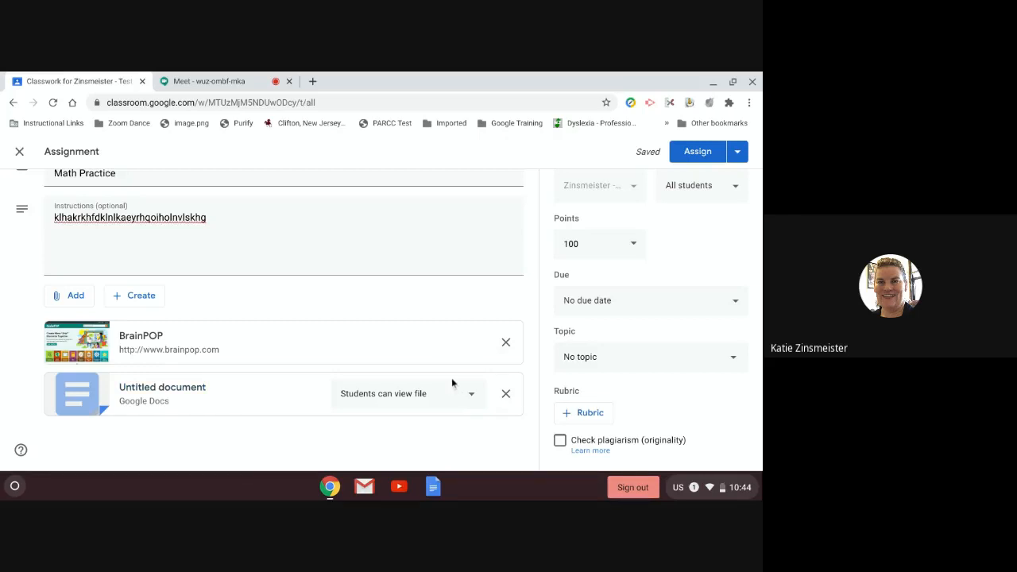
{"action": "left_click", "coordinate": [472, 396]}
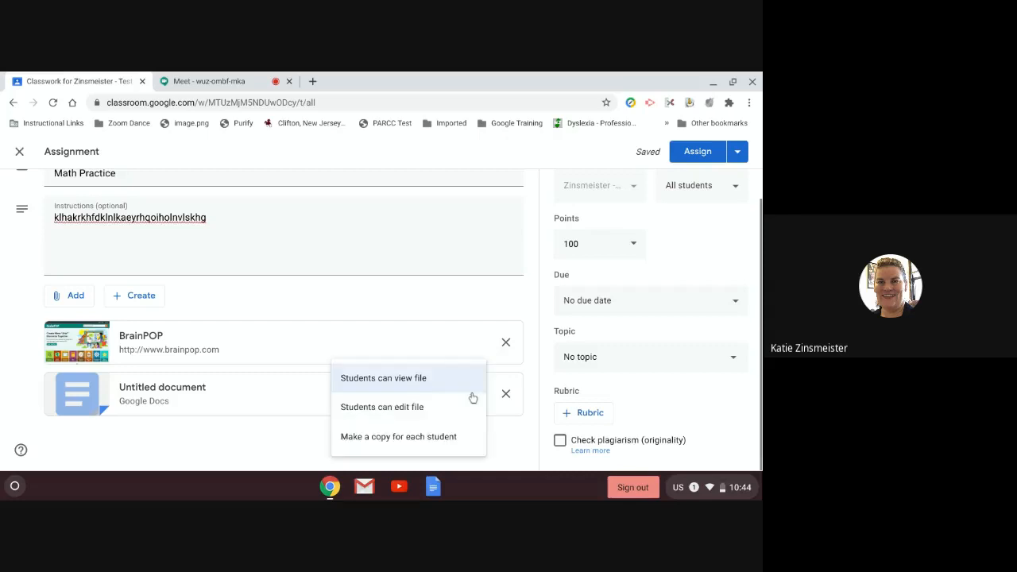
{"action": "left_click", "coordinate": [397, 445]}
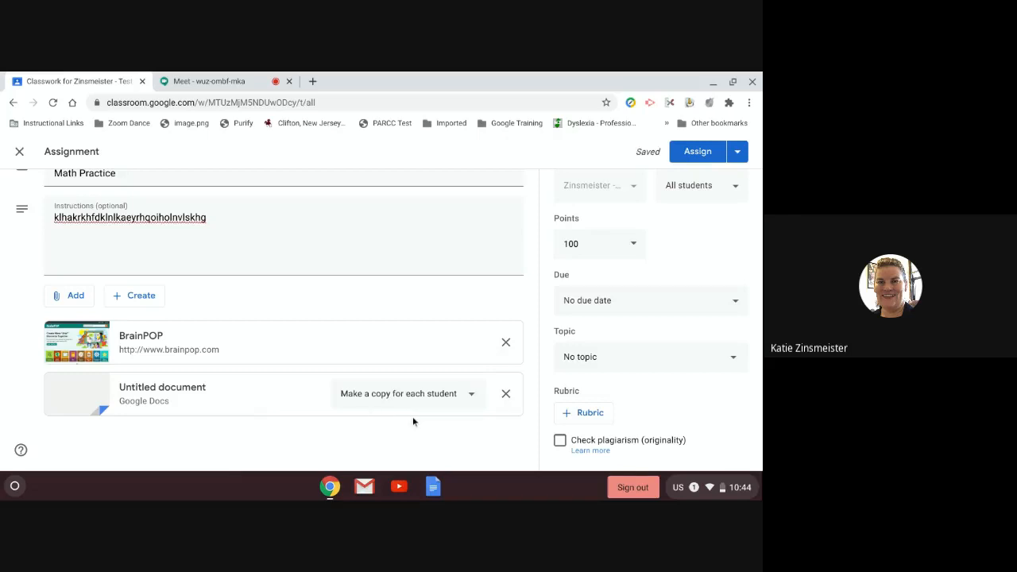
{"action": "left_click", "coordinate": [467, 394]}
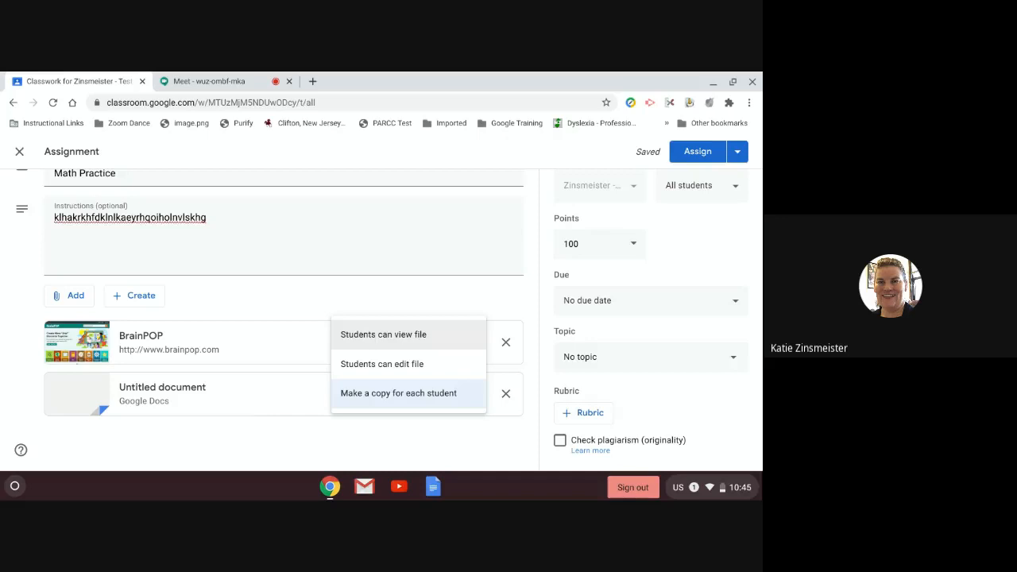
{"action": "left_click", "coordinate": [383, 401]}
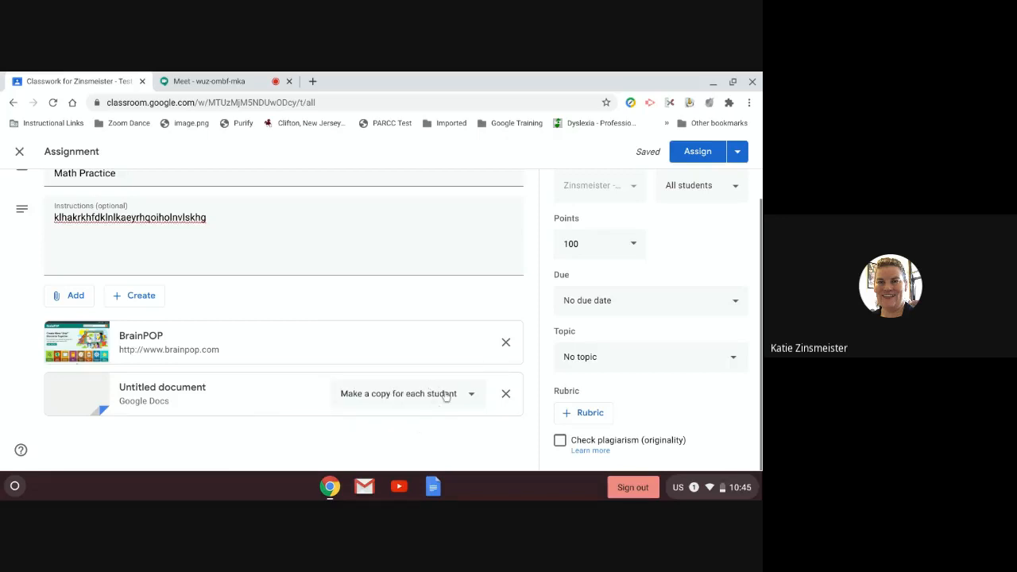
{"action": "left_click", "coordinate": [445, 395]}
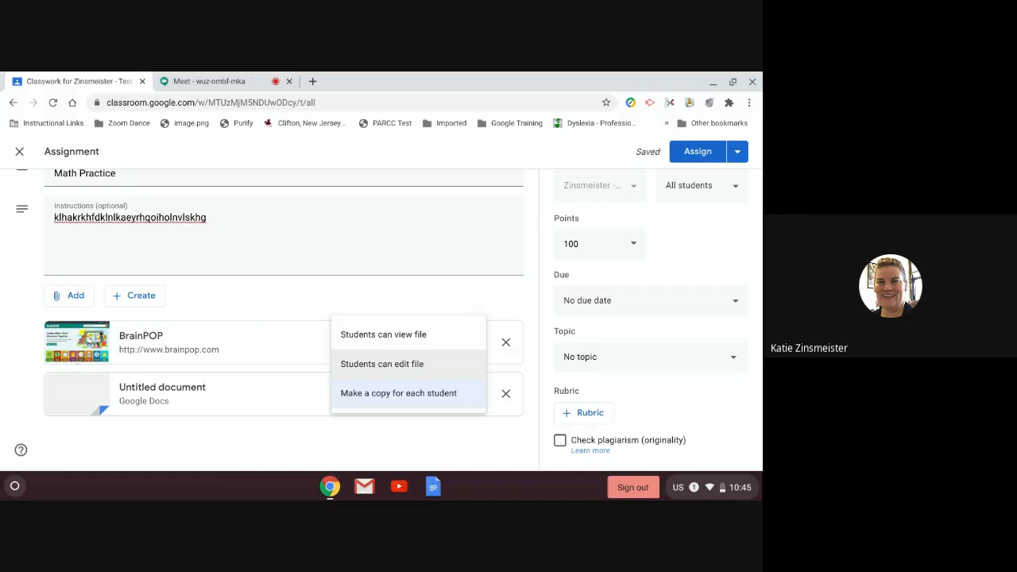
{"action": "left_click", "coordinate": [250, 458]}
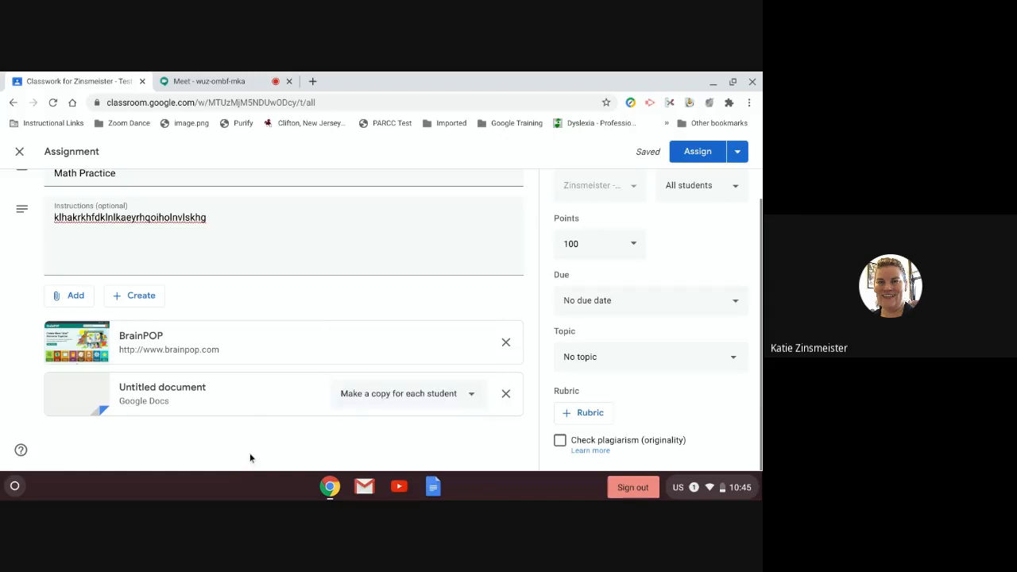
{"action": "left_click", "coordinate": [455, 393]}
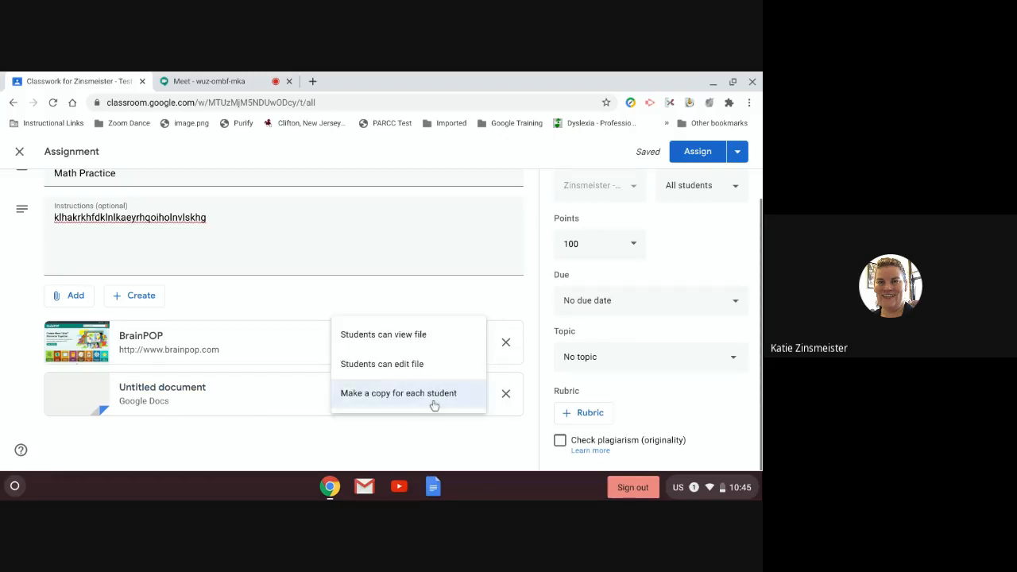
{"action": "left_click", "coordinate": [436, 397]}
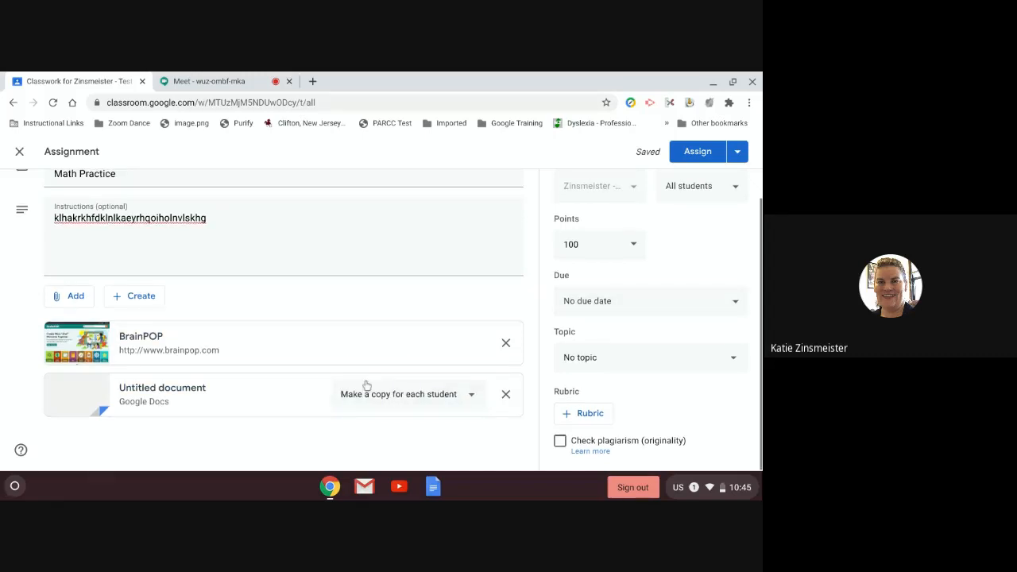
{"action": "scroll", "coordinate": [366, 385], "scroll_direction": "up", "scroll_amount": 1}
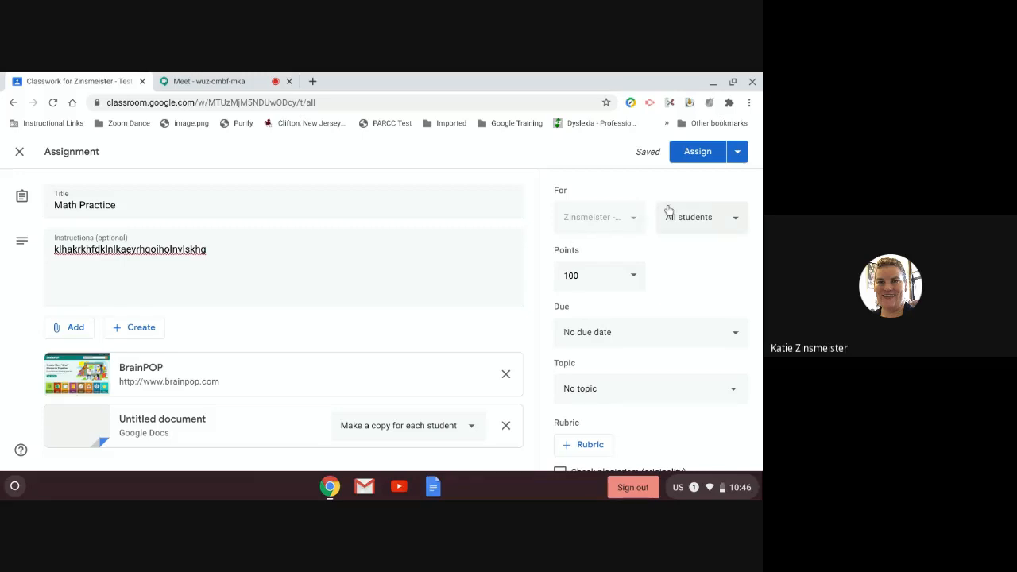
{"action": "left_click", "coordinate": [731, 221]}
{"action": "left_click", "coordinate": [727, 225]}
Step: Keep all students as recipients and make the assignment ungraded
{"action": "left_click", "coordinate": [712, 220]}
{"action": "left_click", "coordinate": [712, 220]}
{"action": "left_click", "coordinate": [699, 218]}
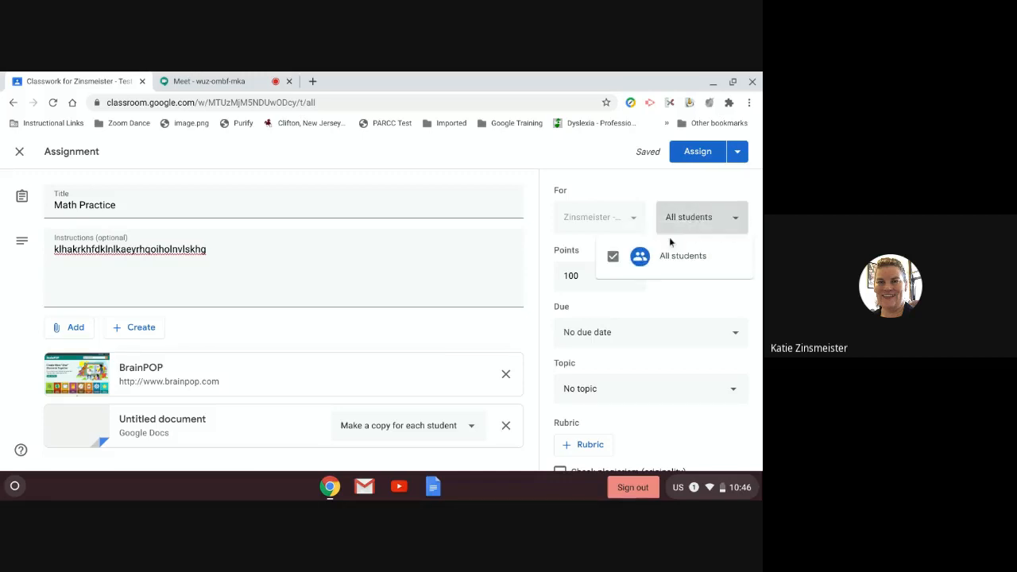
{"action": "left_click", "coordinate": [701, 213]}
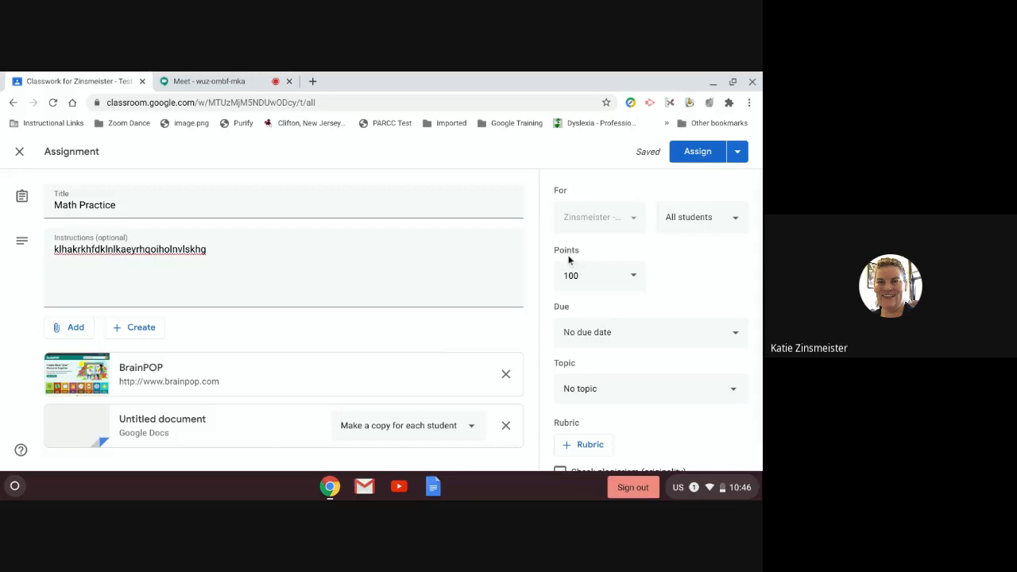
{"action": "left_click", "coordinate": [634, 276]}
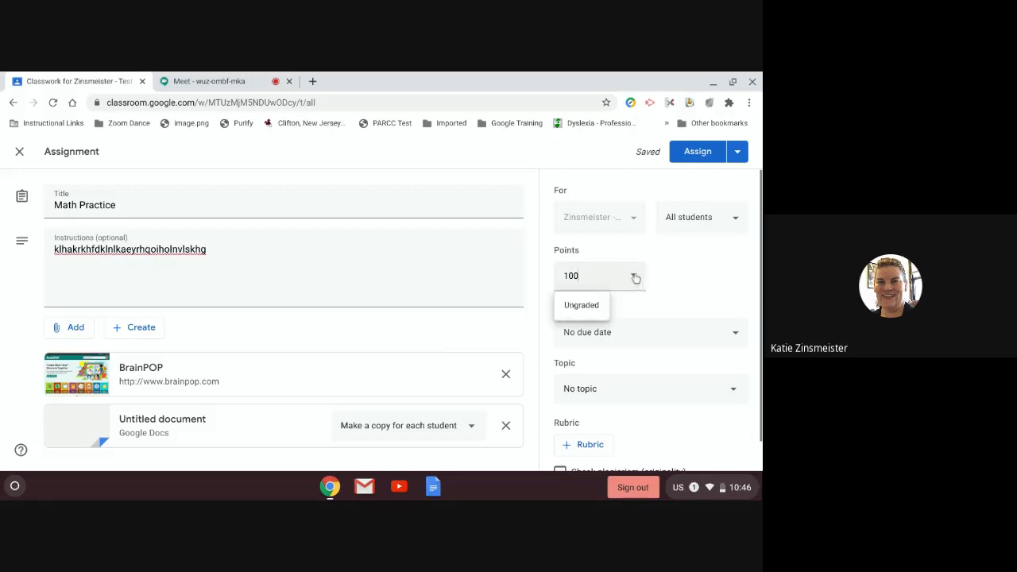
{"action": "left_click", "coordinate": [586, 310]}
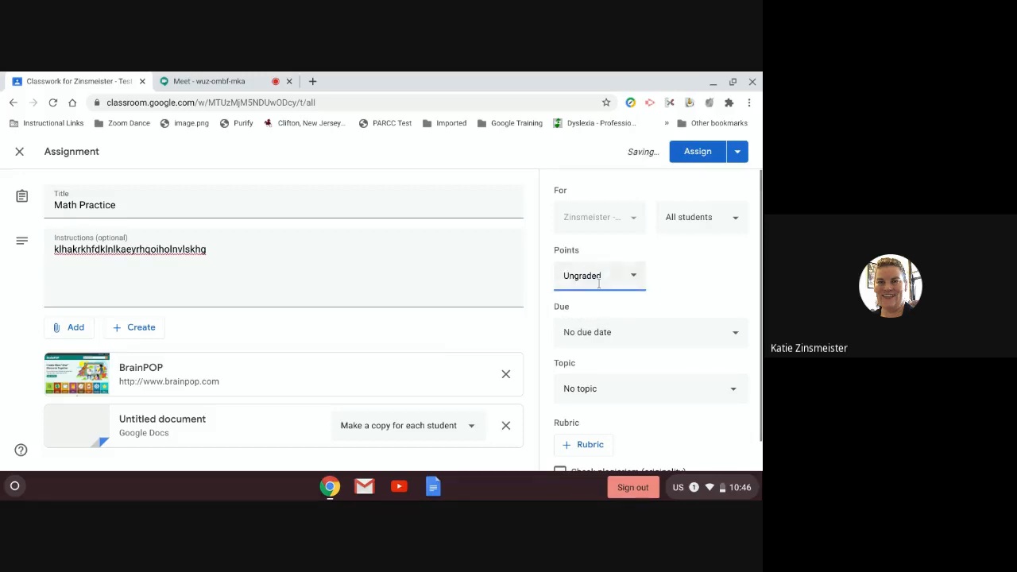
Step: Set the due date to Wed, Sep 2 and file the assignment under the Math topic
{"action": "left_click", "coordinate": [591, 334]}
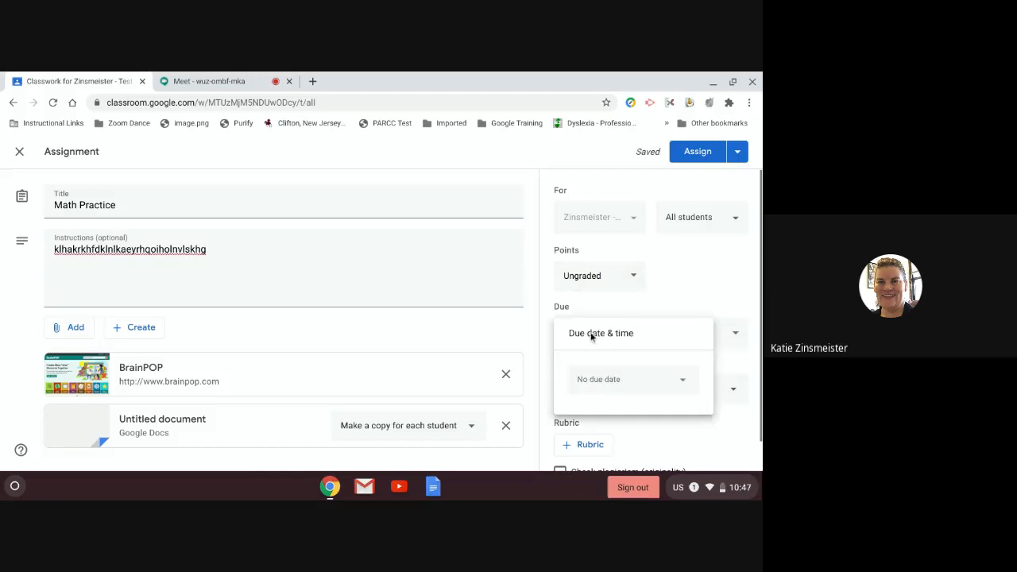
{"action": "left_click", "coordinate": [595, 379]}
{"action": "left_click", "coordinate": [640, 277]}
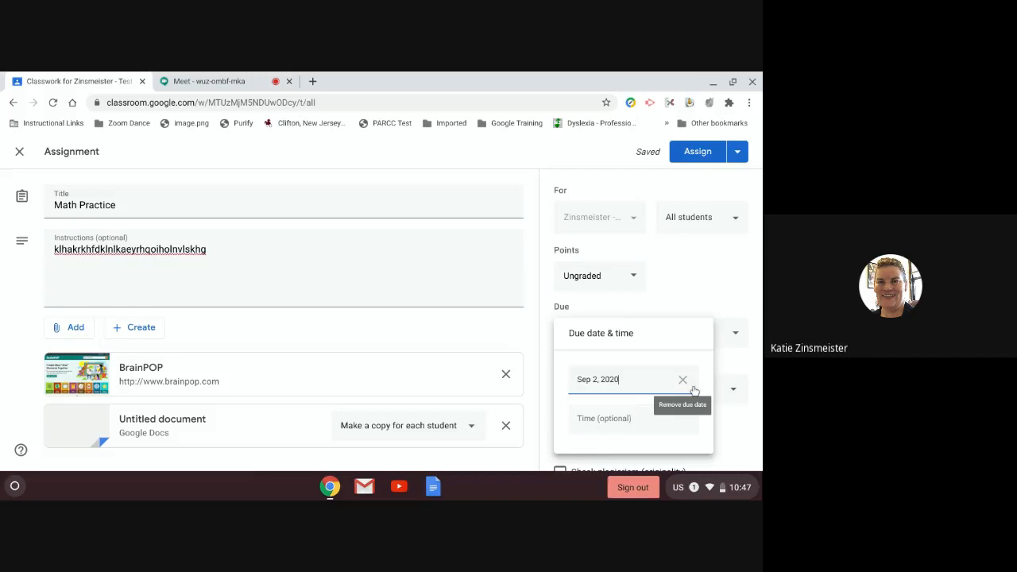
{"action": "left_click", "coordinate": [699, 315]}
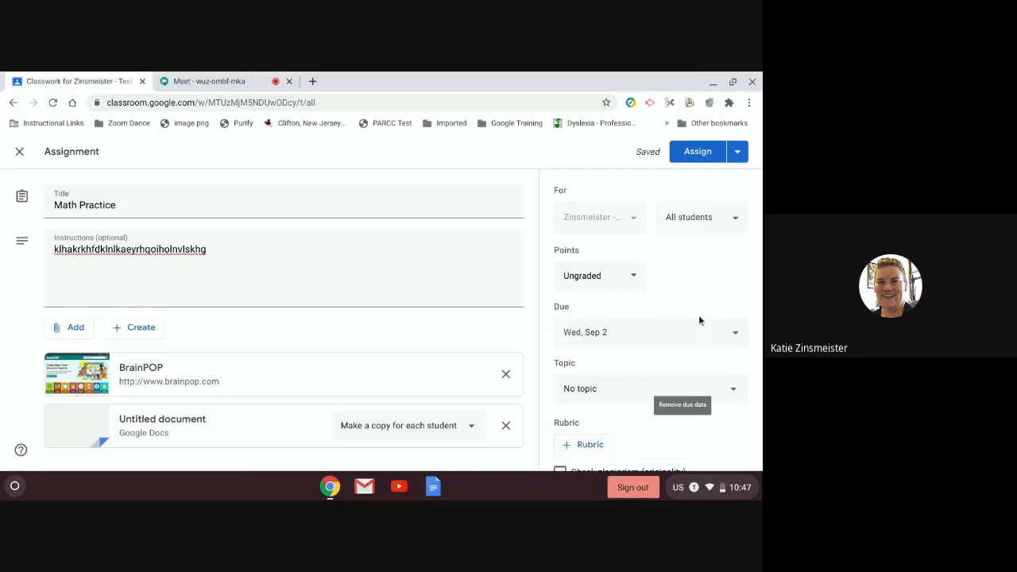
{"action": "left_click", "coordinate": [609, 388]}
{"action": "left_click", "coordinate": [581, 412]}
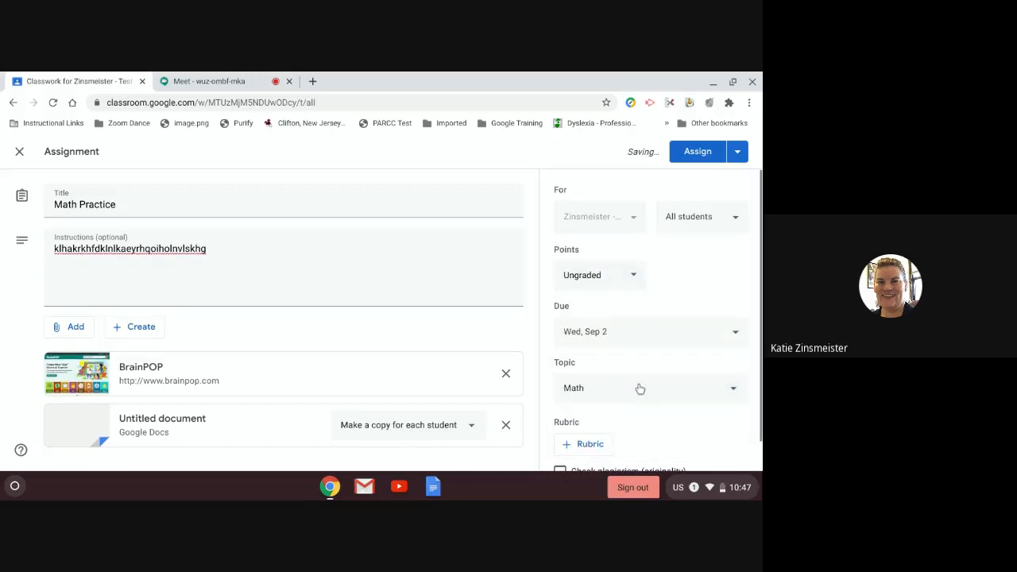
{"action": "scroll", "coordinate": [628, 397], "scroll_direction": "down", "scroll_amount": 1}
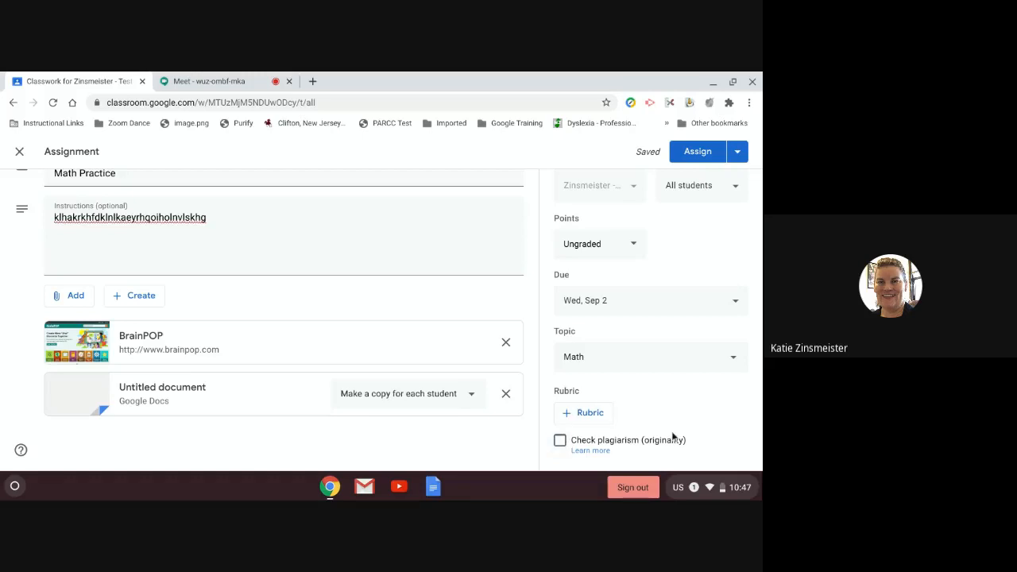
{"action": "left_click", "coordinate": [586, 413]}
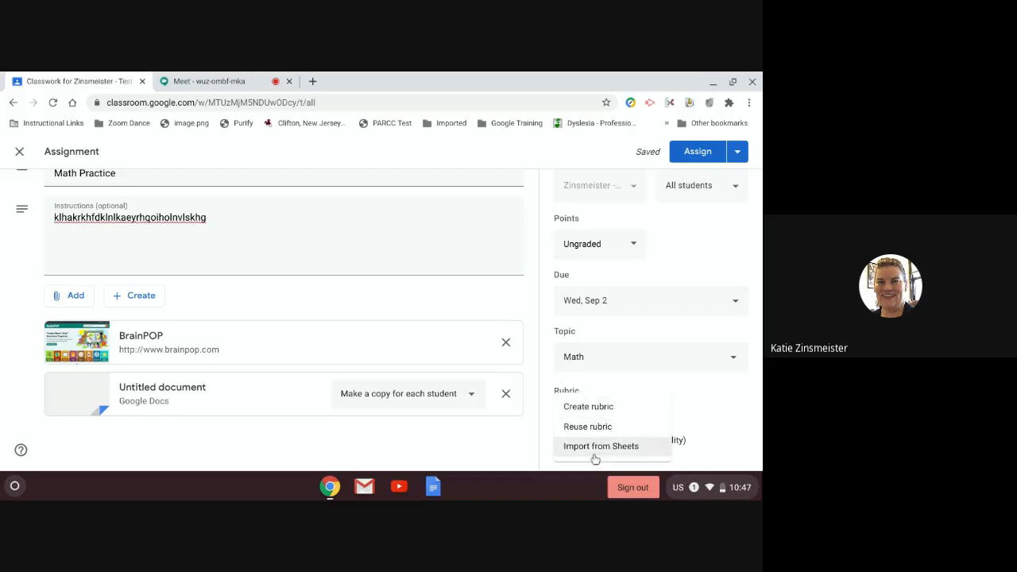
{"action": "left_click", "coordinate": [643, 394]}
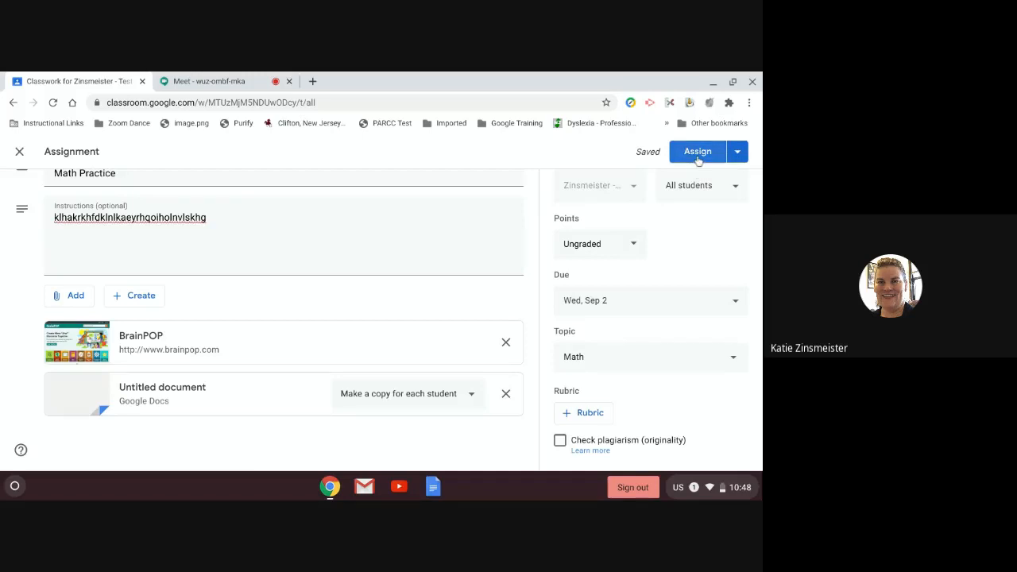
Step: Cancel the Schedule option and assign Math Practice to the class immediately
{"action": "left_click", "coordinate": [738, 153]}
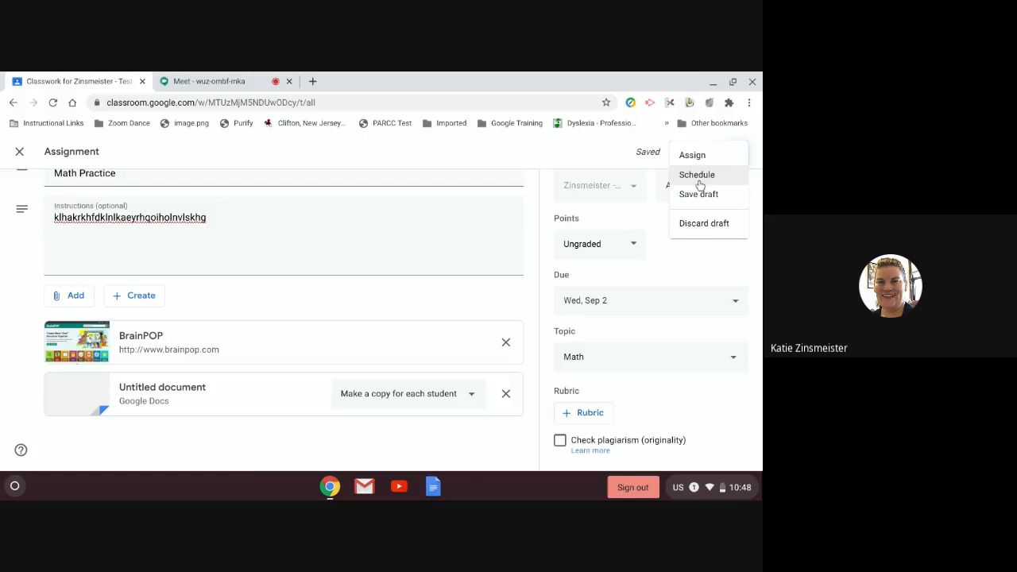
{"action": "left_click", "coordinate": [704, 177]}
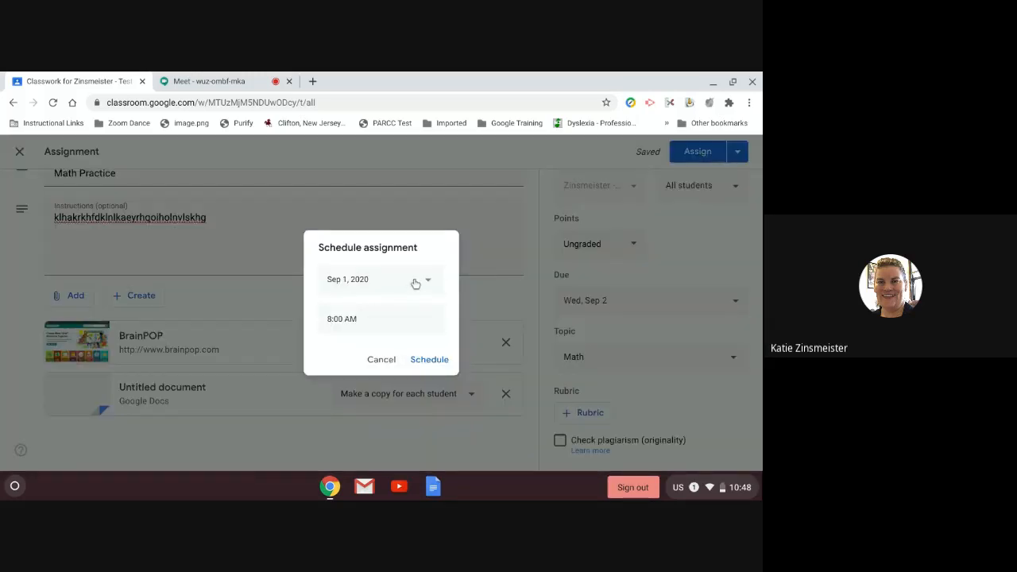
{"action": "left_click", "coordinate": [391, 282]}
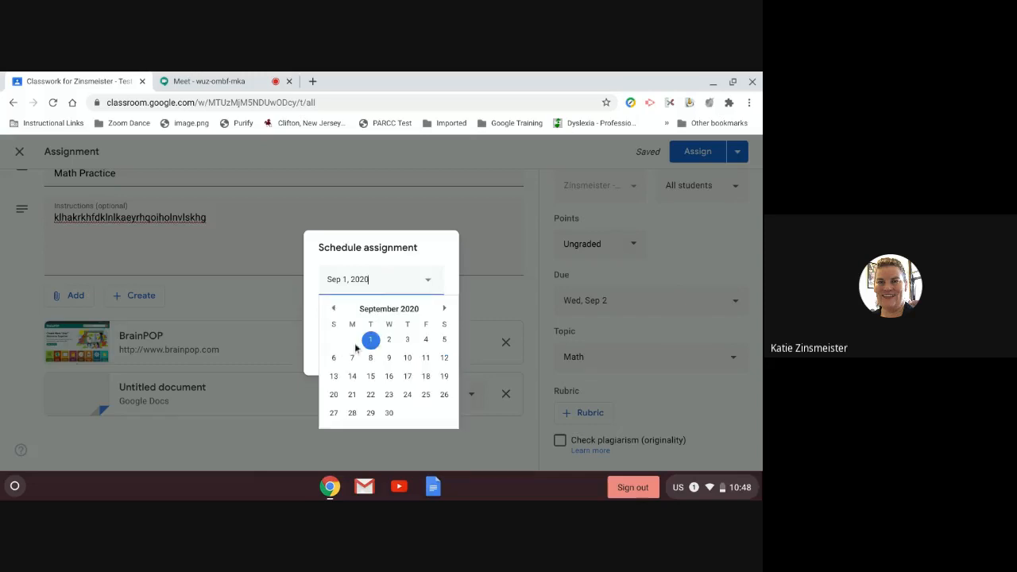
{"action": "left_click", "coordinate": [443, 249]}
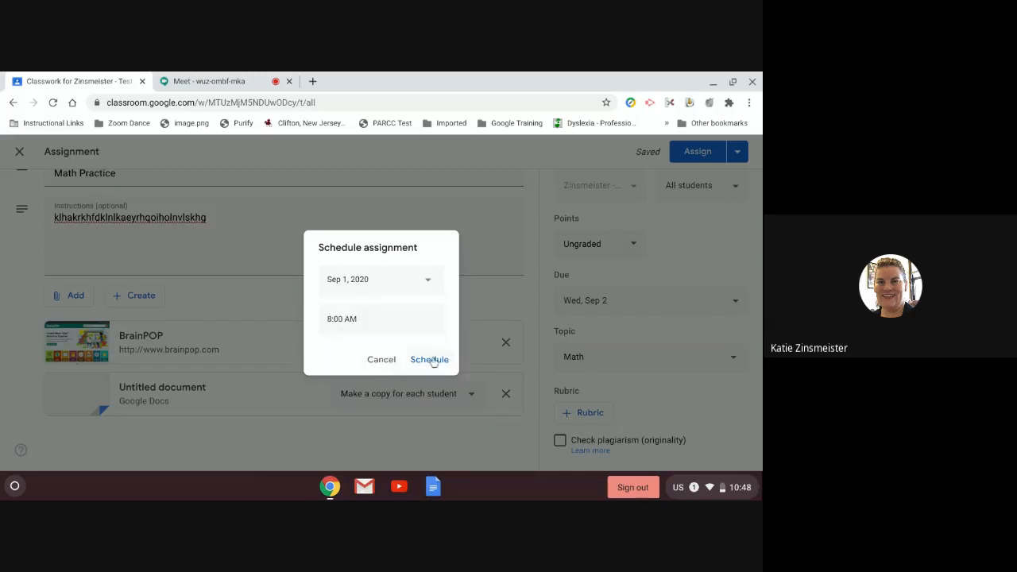
{"action": "left_click", "coordinate": [385, 358]}
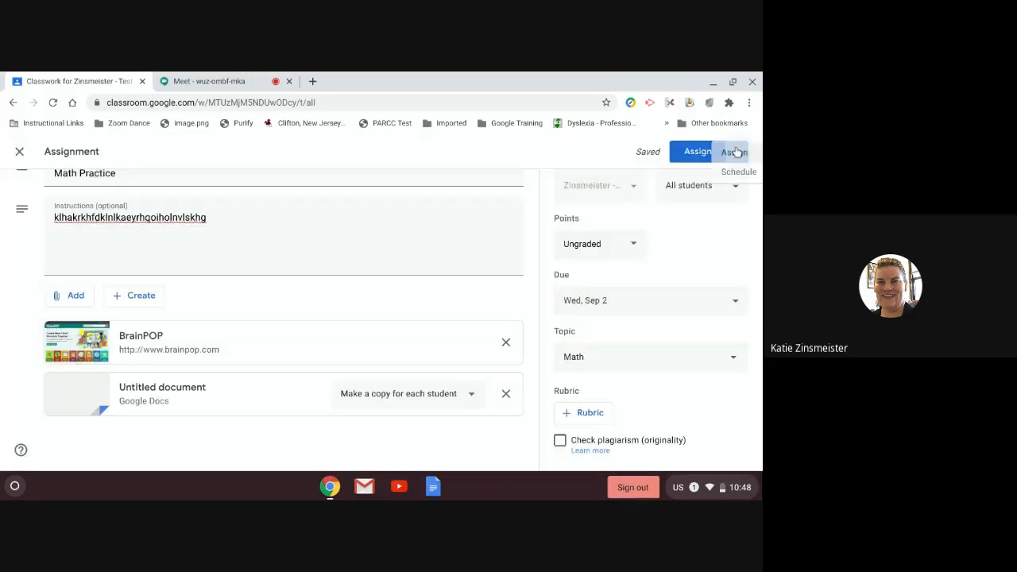
{"action": "left_click", "coordinate": [737, 151]}
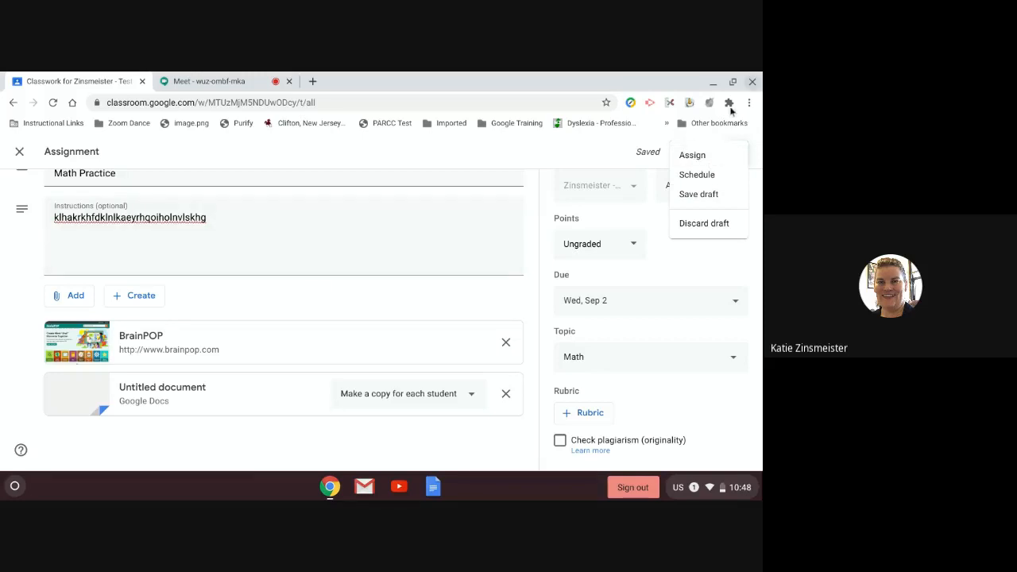
{"action": "left_click", "coordinate": [693, 156]}
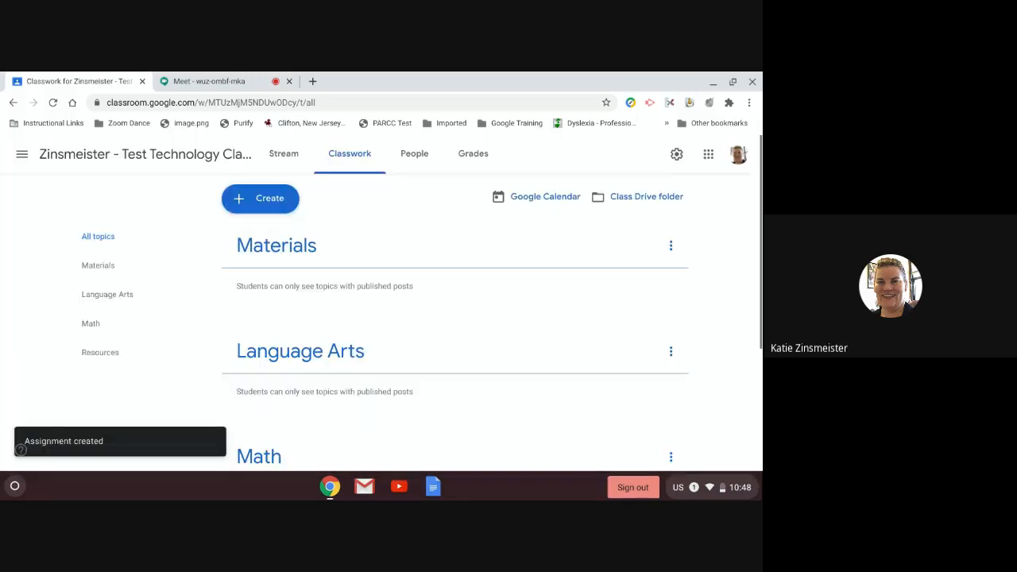
{"action": "scroll", "coordinate": [401, 353], "scroll_direction": "down", "scroll_amount": 3}
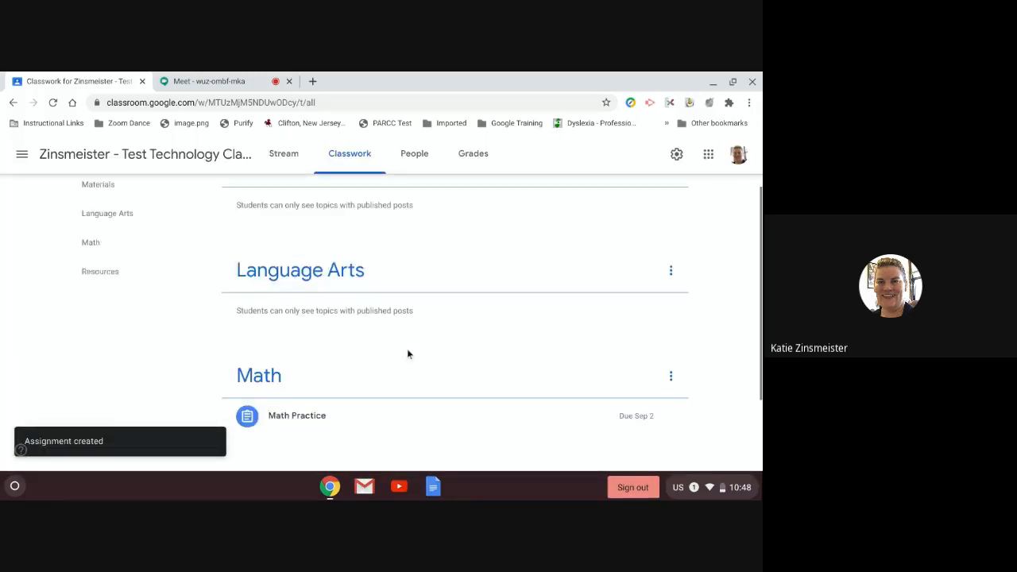
{"action": "left_click", "coordinate": [283, 153]}
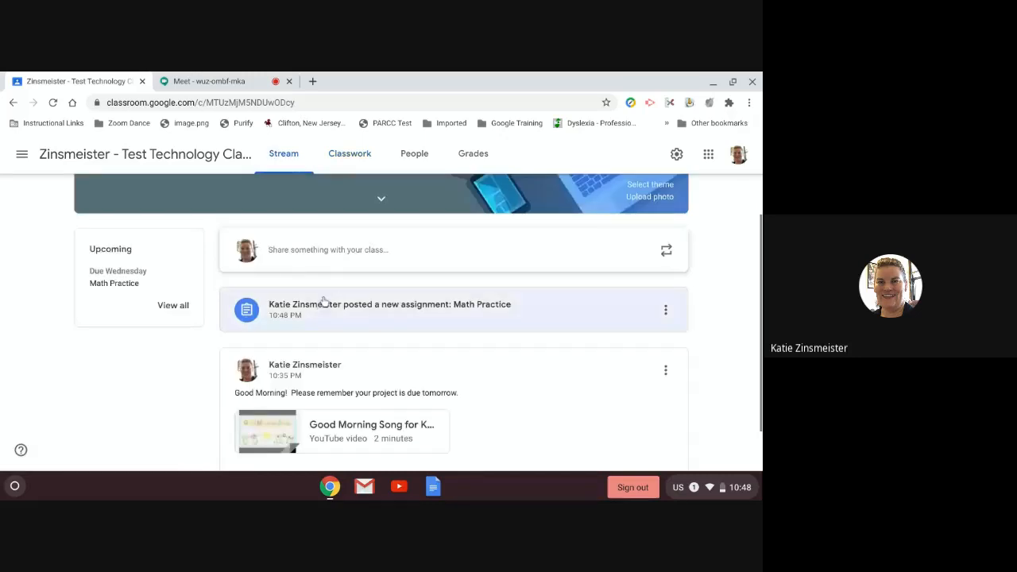
{"action": "left_click", "coordinate": [429, 305]}
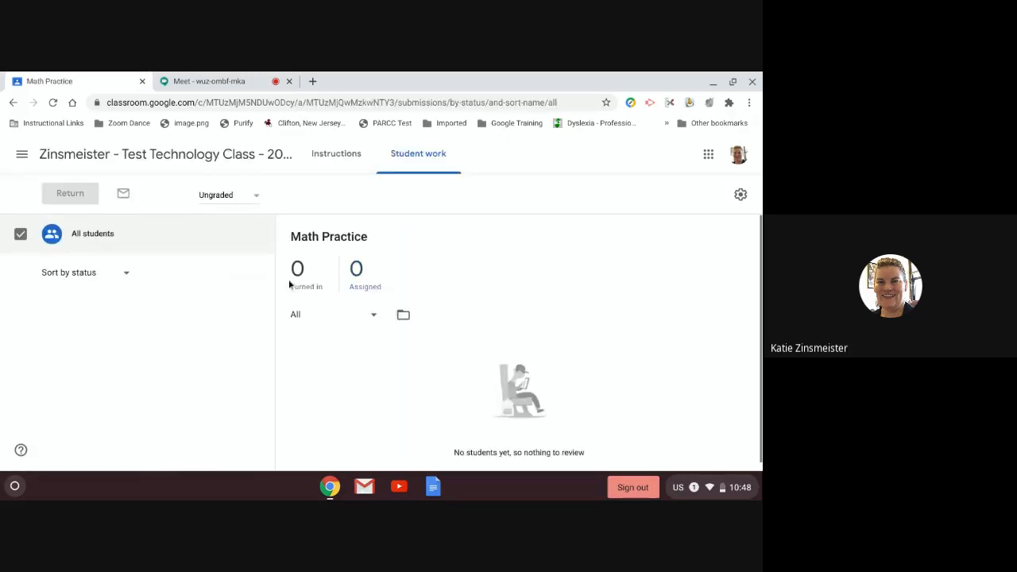
{"action": "left_click", "coordinate": [343, 160]}
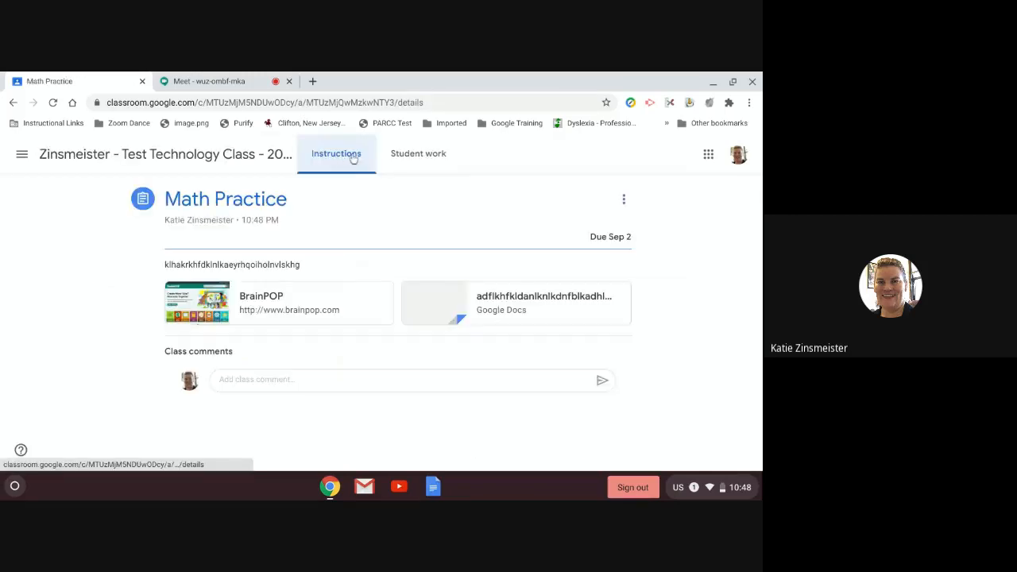
{"action": "left_click", "coordinate": [417, 155]}
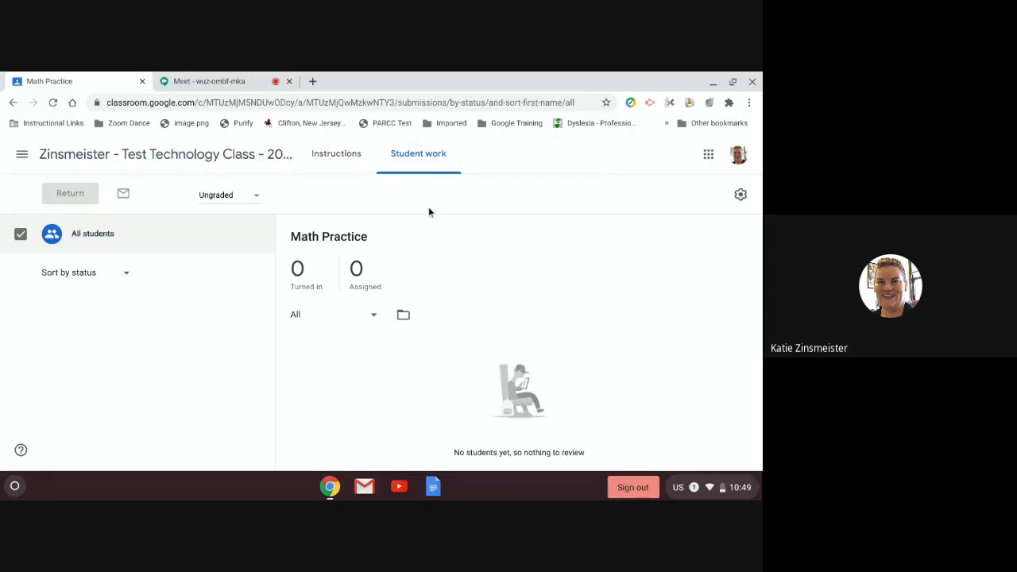
{"action": "left_click", "coordinate": [162, 155]}
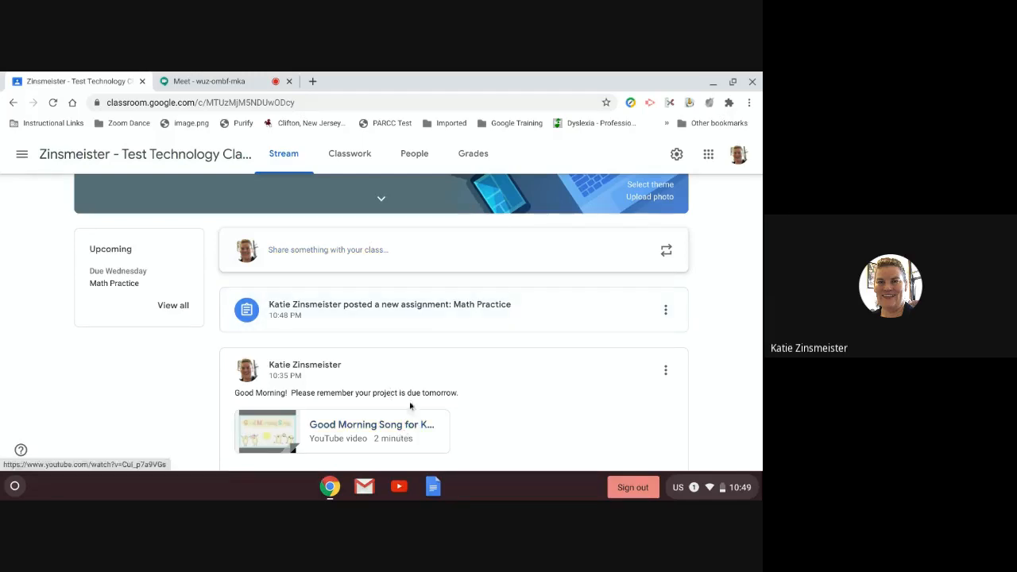
{"action": "left_click", "coordinate": [334, 162]}
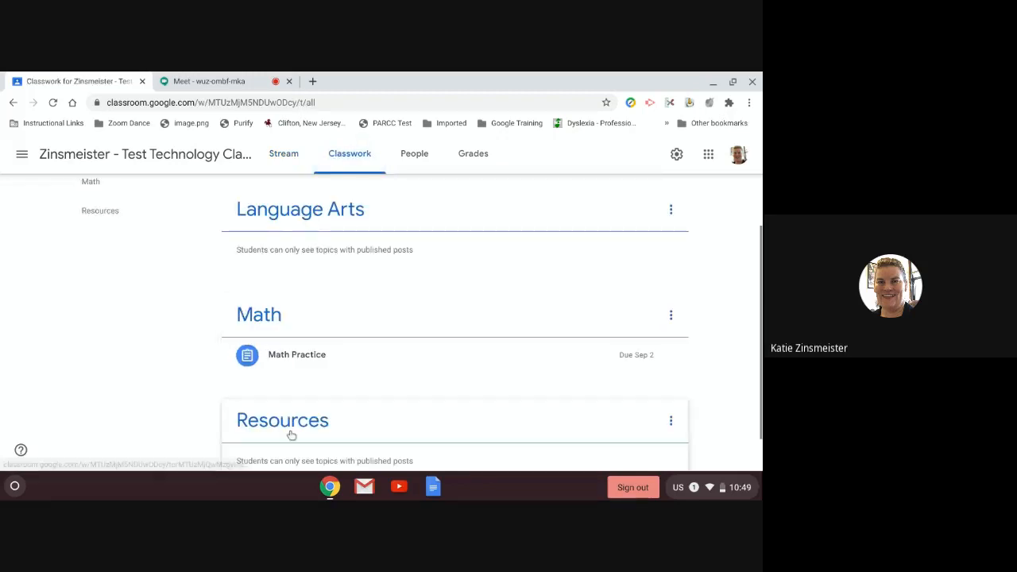
{"action": "left_click", "coordinate": [277, 161]}
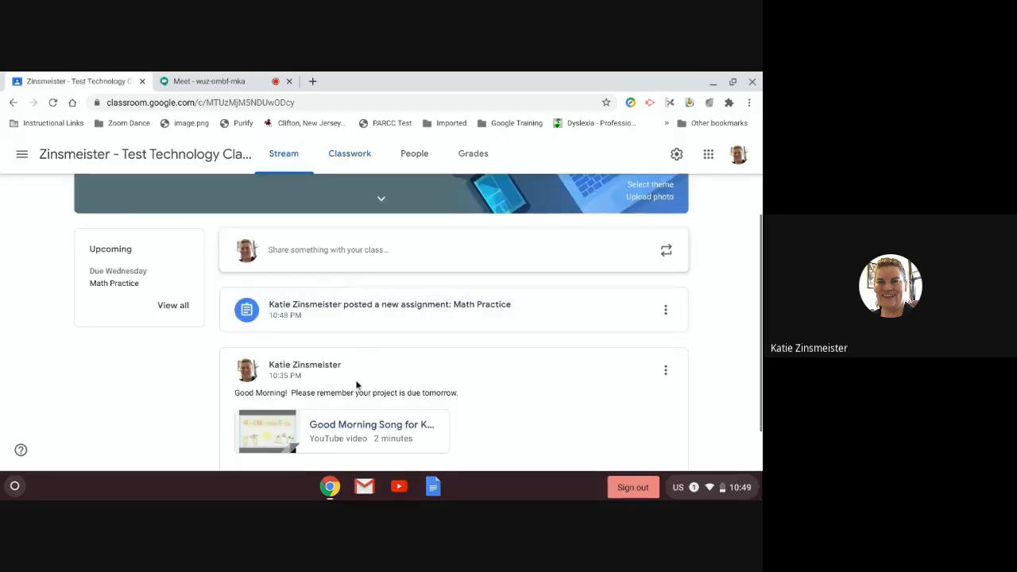
{"action": "left_click", "coordinate": [664, 369]}
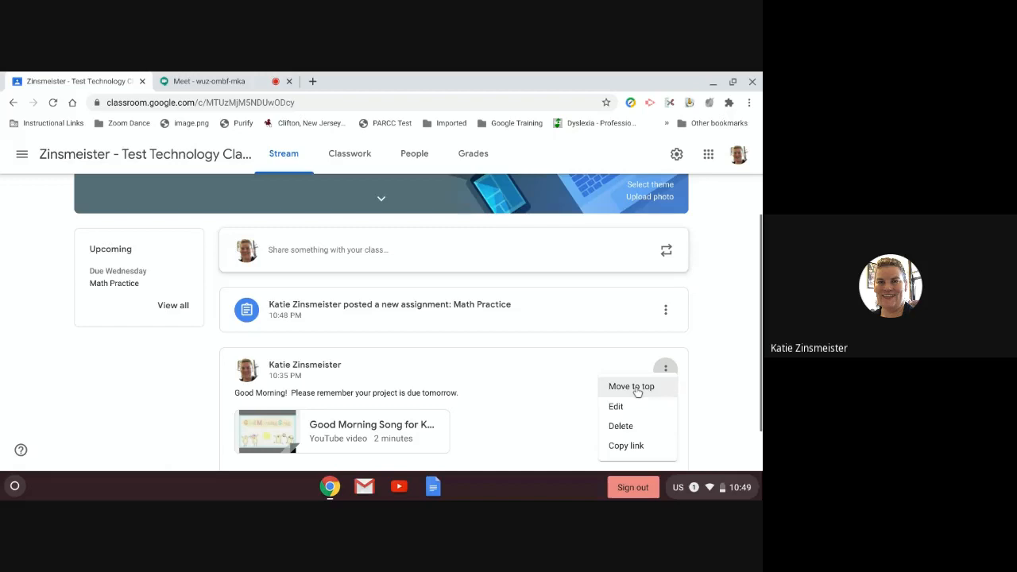
{"action": "left_click", "coordinate": [665, 370]}
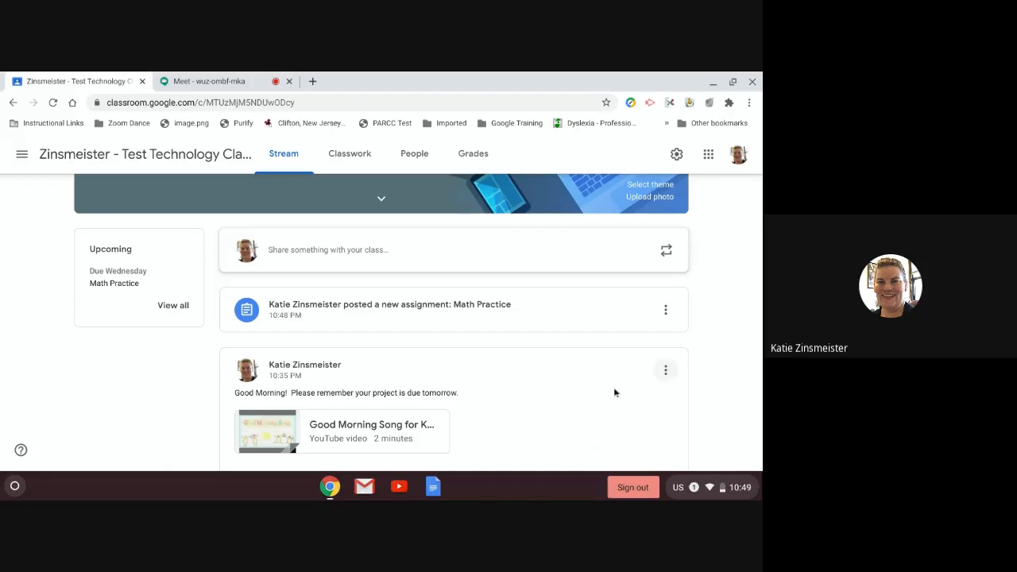
{"action": "left_click", "coordinate": [339, 159]}
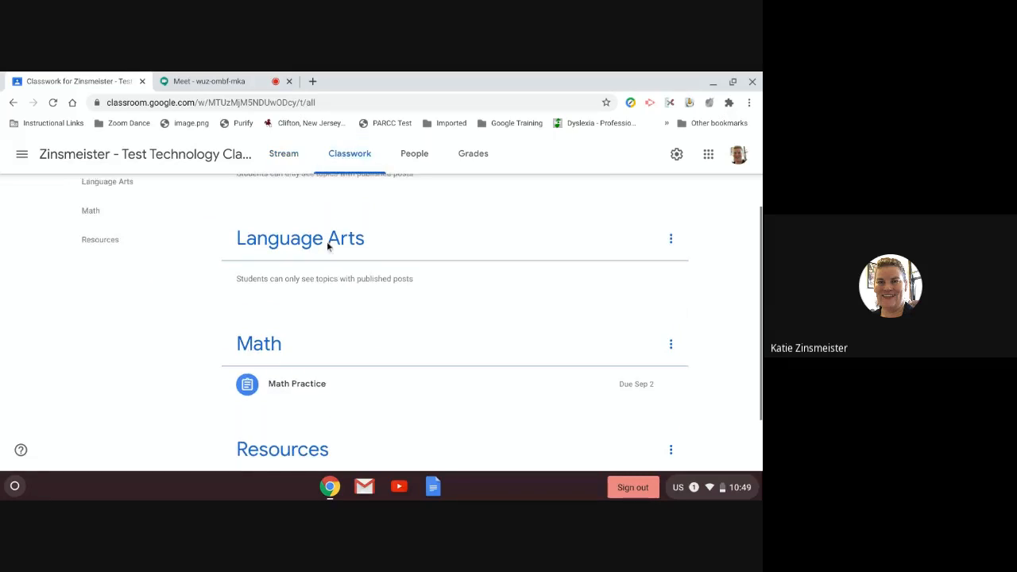
{"action": "scroll", "coordinate": [329, 248], "scroll_direction": "up", "scroll_amount": 3}
Step: Create a short-answer question 'What is your favorite color?'
{"action": "left_click", "coordinate": [263, 199]}
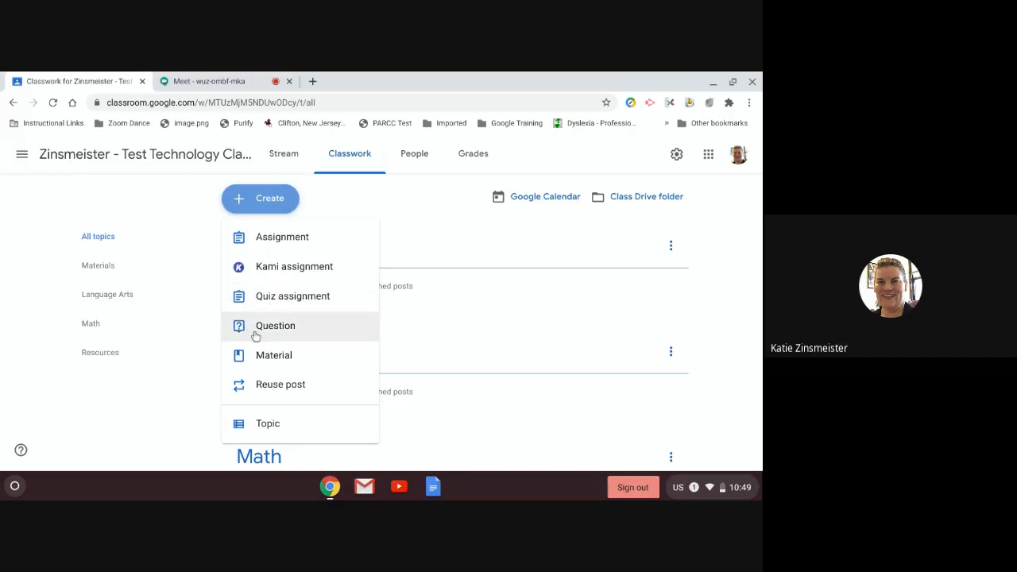
{"action": "left_click", "coordinate": [269, 329]}
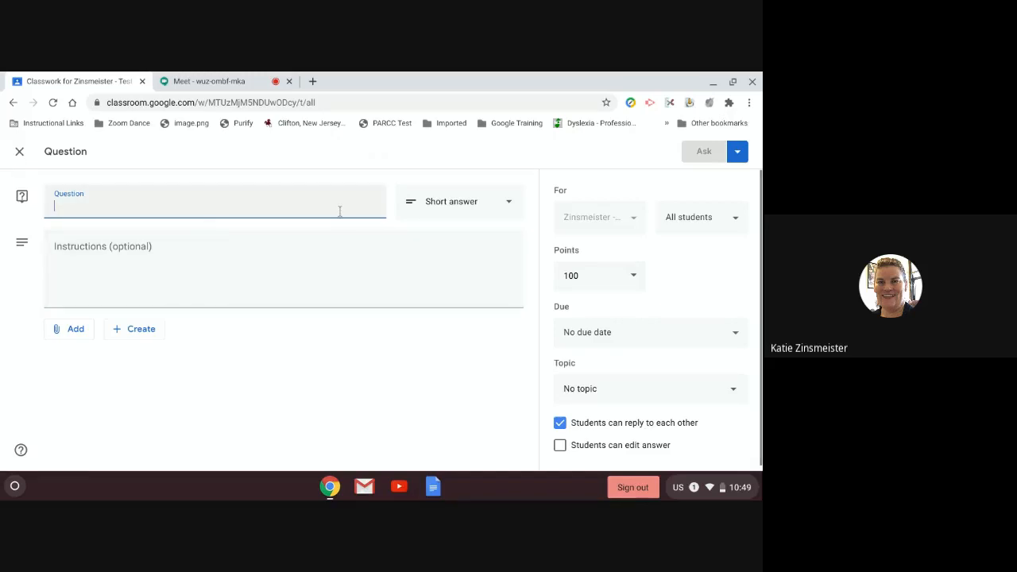
{"action": "type", "text": "What is "}
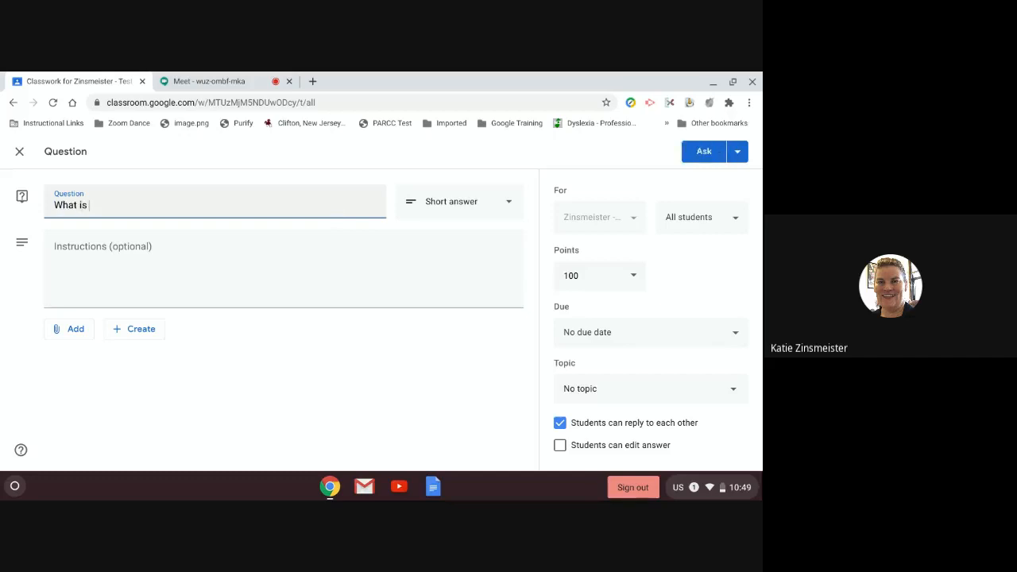
{"action": "type", "text": "your favorite color?"}
{"action": "key", "text": "Tab"}
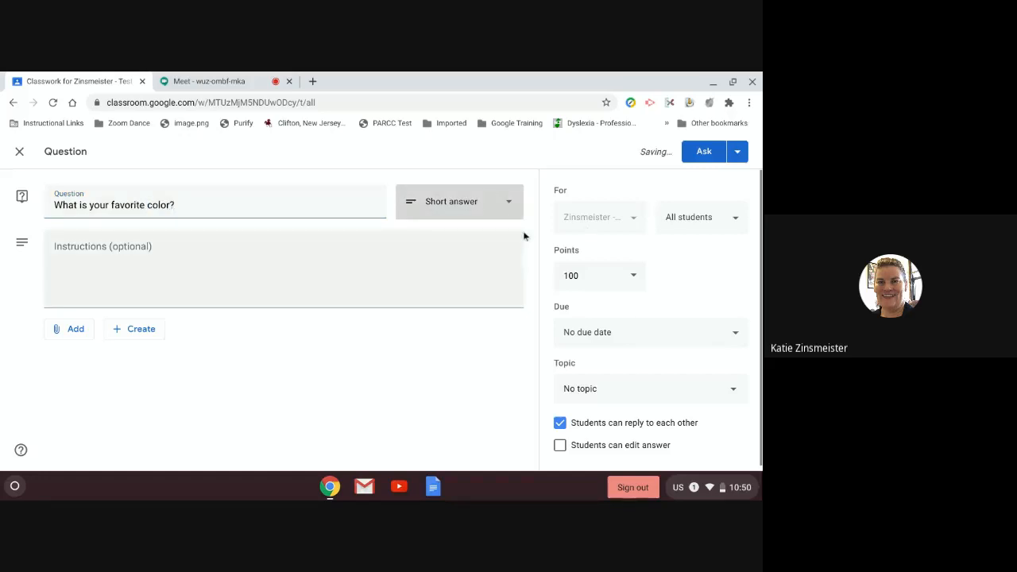
{"action": "left_click", "coordinate": [501, 203]}
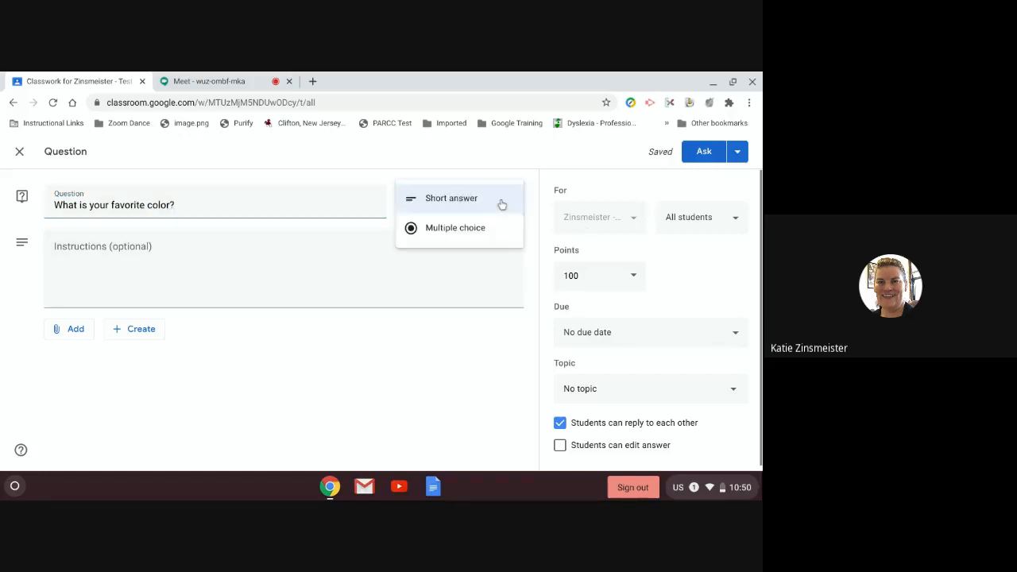
{"action": "left_click", "coordinate": [456, 200]}
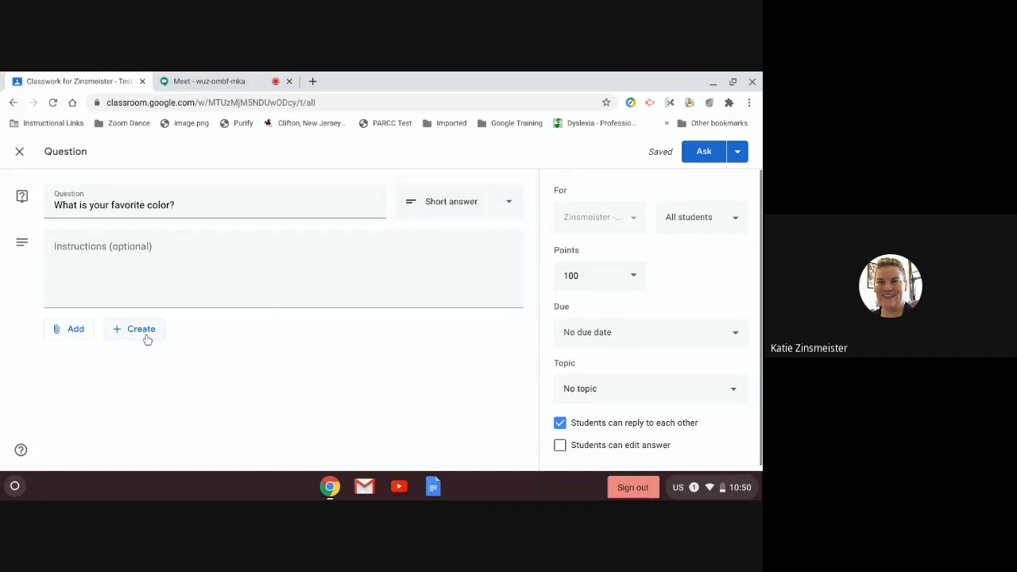
Step: Add the instruction 'Please type your answer in the next 10 minutes.'
{"action": "left_click", "coordinate": [182, 243]}
{"action": "type", "text": "Please t"}
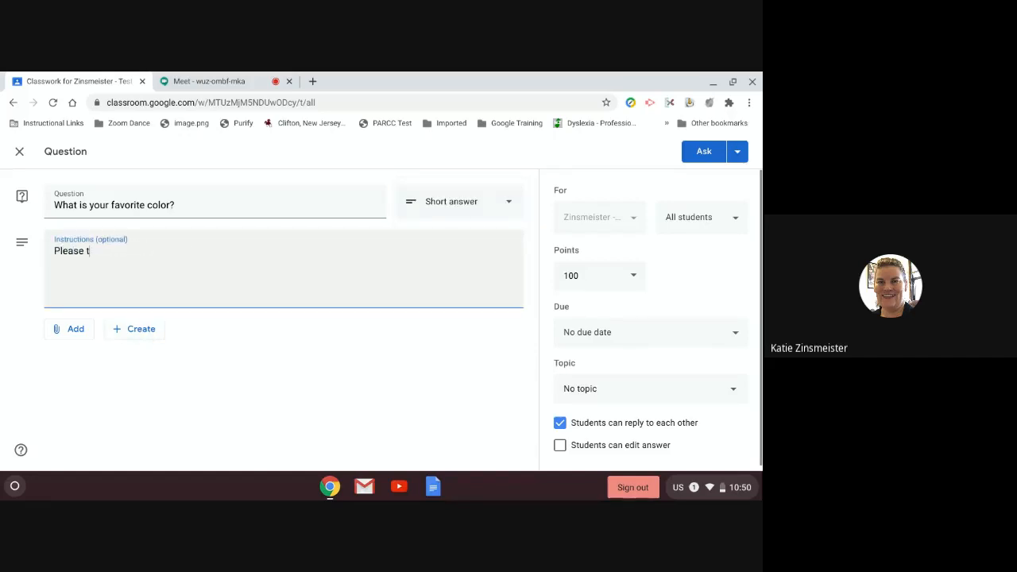
{"action": "type", "text": "ype your answer in the next 0"}
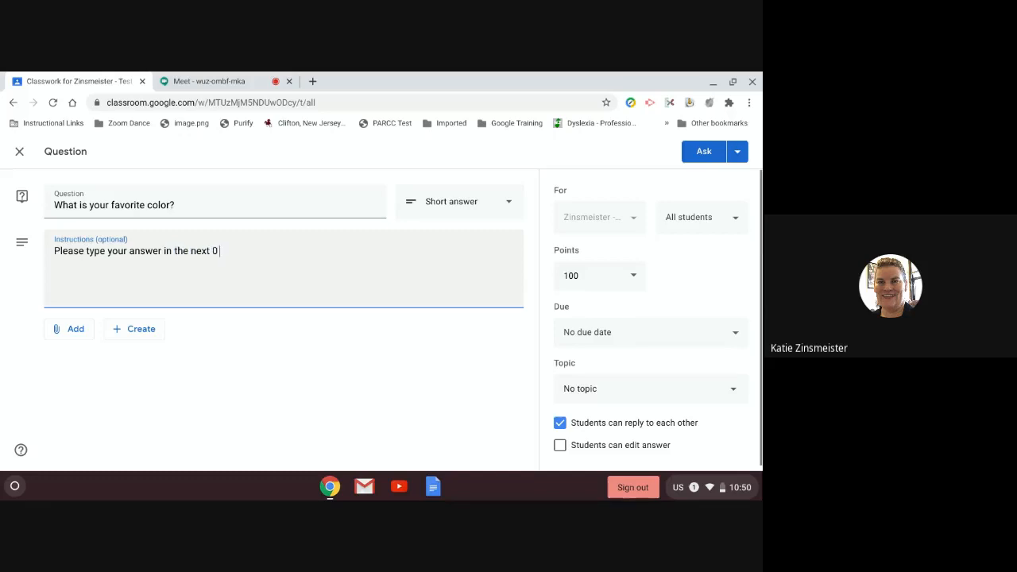
{"action": "key", "text": "BackSpace"}
{"action": "type", "text": "10 minutes."}
{"action": "key", "text": "BackSpace"}
{"action": "type", "text": "."}
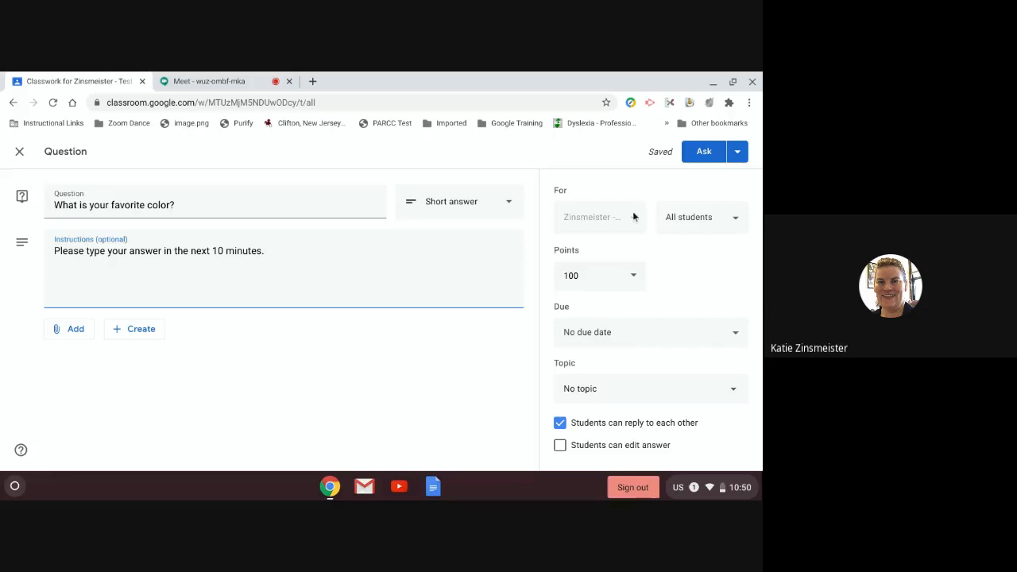
Step: Make the color question ungraded, file it under Language Arts, and turn off student replies
{"action": "left_click", "coordinate": [711, 226]}
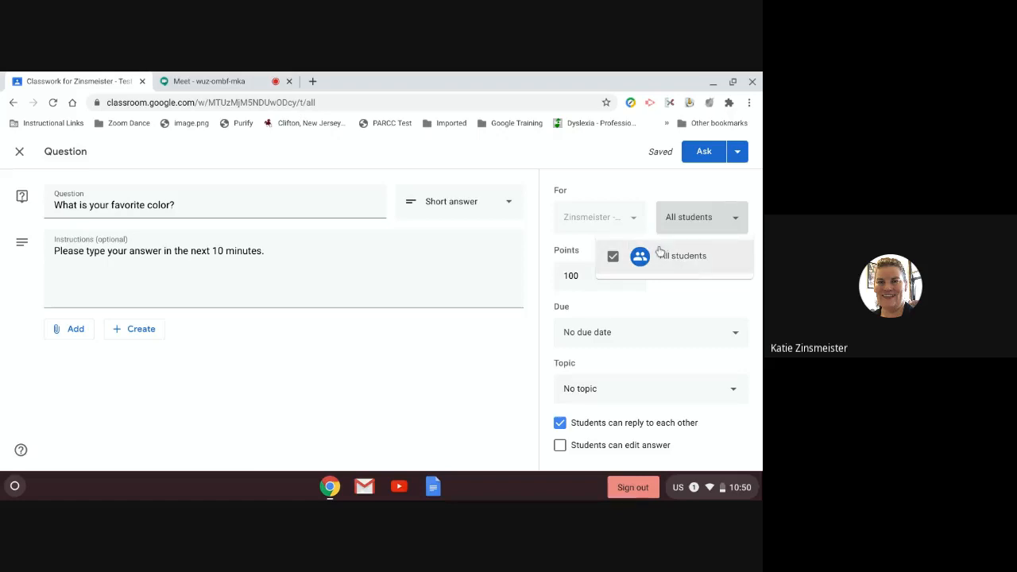
{"action": "left_click", "coordinate": [696, 224]}
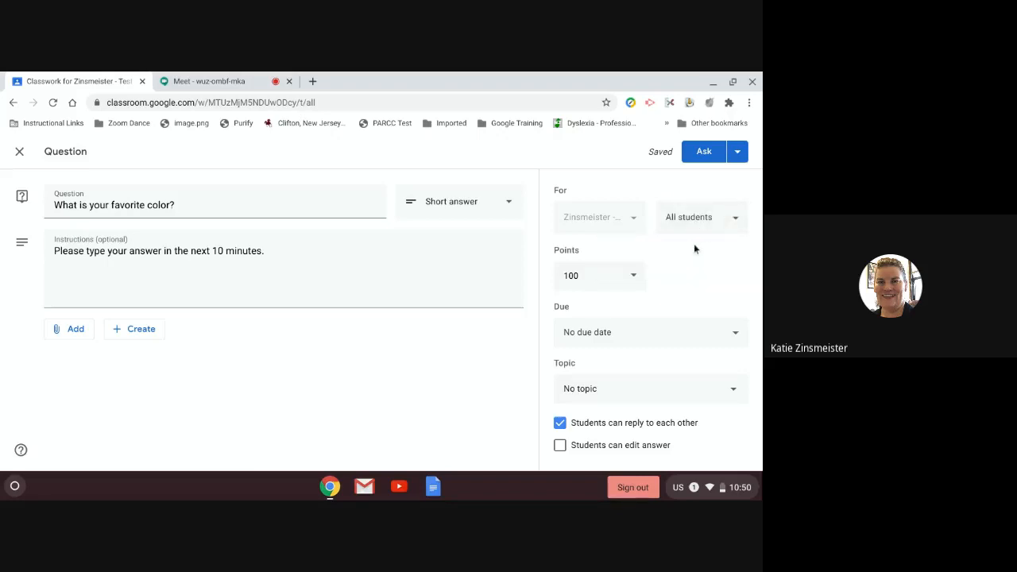
{"action": "left_click", "coordinate": [632, 285]}
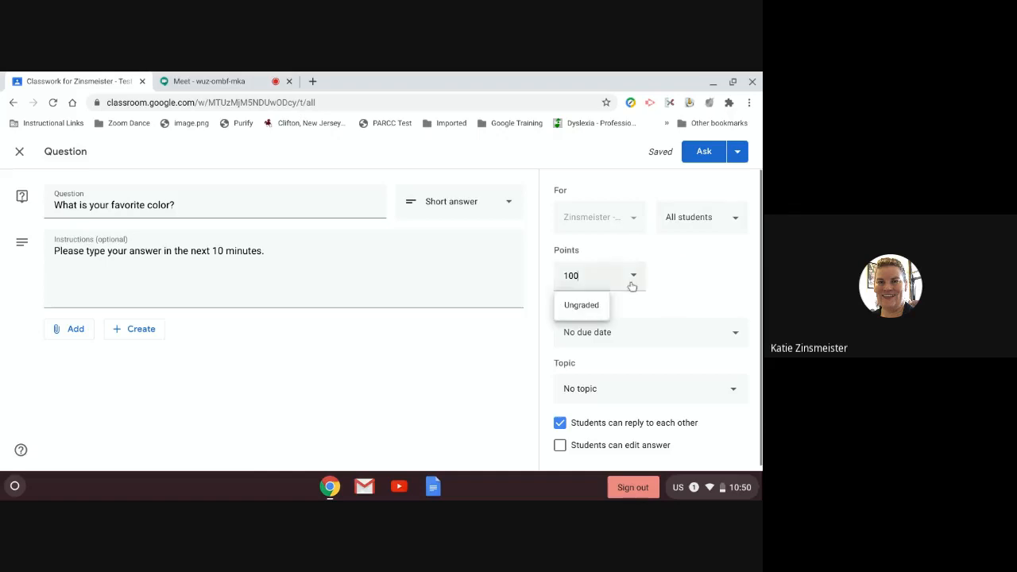
{"action": "left_click", "coordinate": [594, 307]}
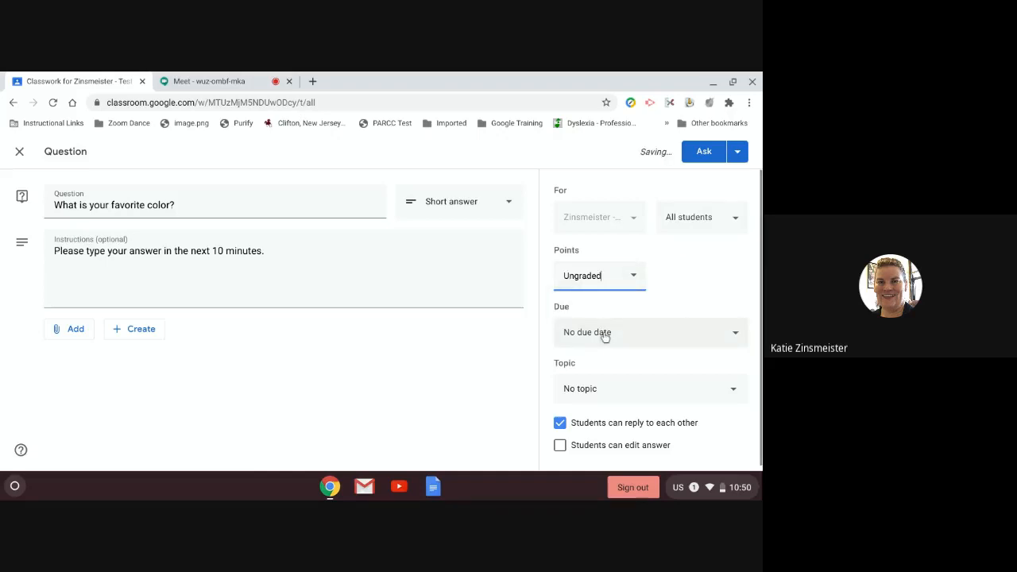
{"action": "left_click", "coordinate": [596, 389]}
{"action": "left_click", "coordinate": [608, 356]}
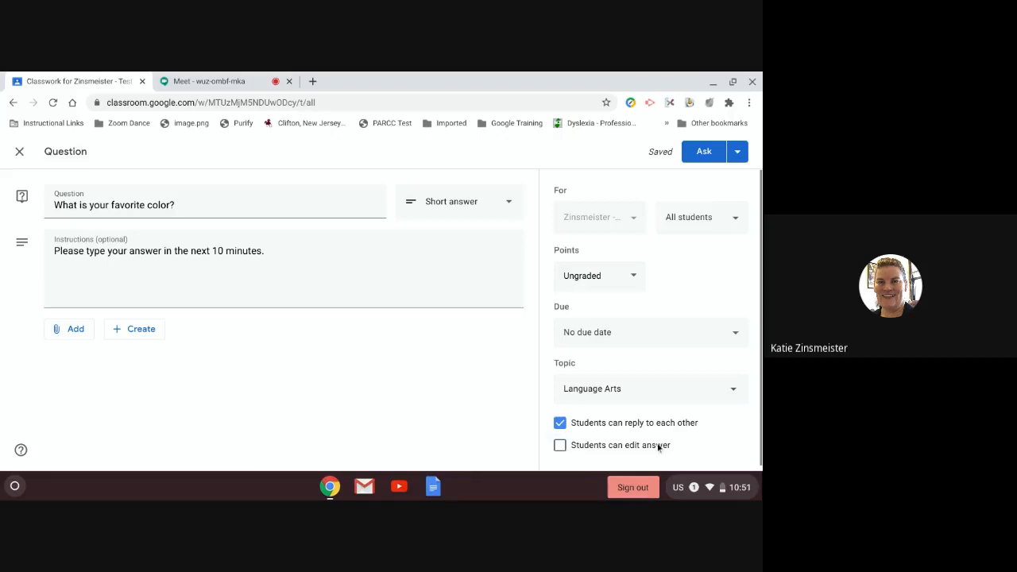
{"action": "left_click", "coordinate": [560, 422]}
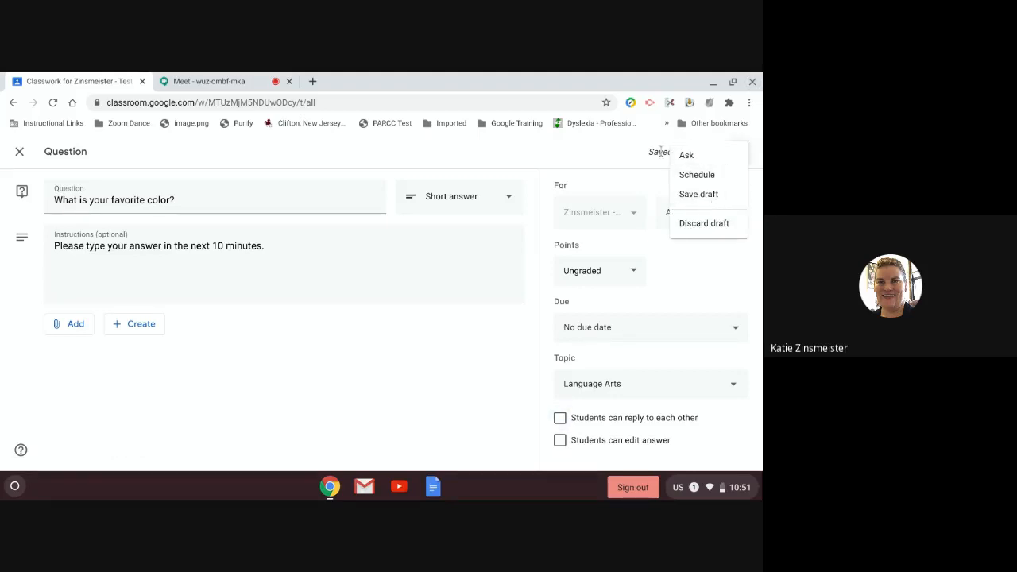
Step: Post the color question to the class
{"action": "left_click", "coordinate": [628, 156]}
{"action": "left_click", "coordinate": [702, 151]}
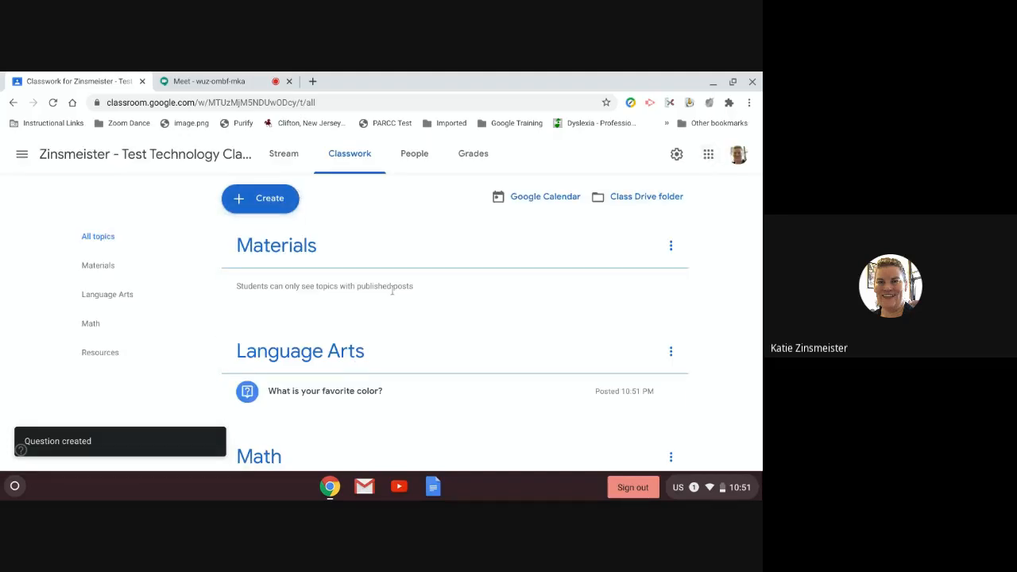
{"action": "scroll", "coordinate": [450, 348], "scroll_direction": "down", "scroll_amount": 1}
{"action": "scroll", "coordinate": [449, 353], "scroll_direction": "down", "scroll_amount": 1}
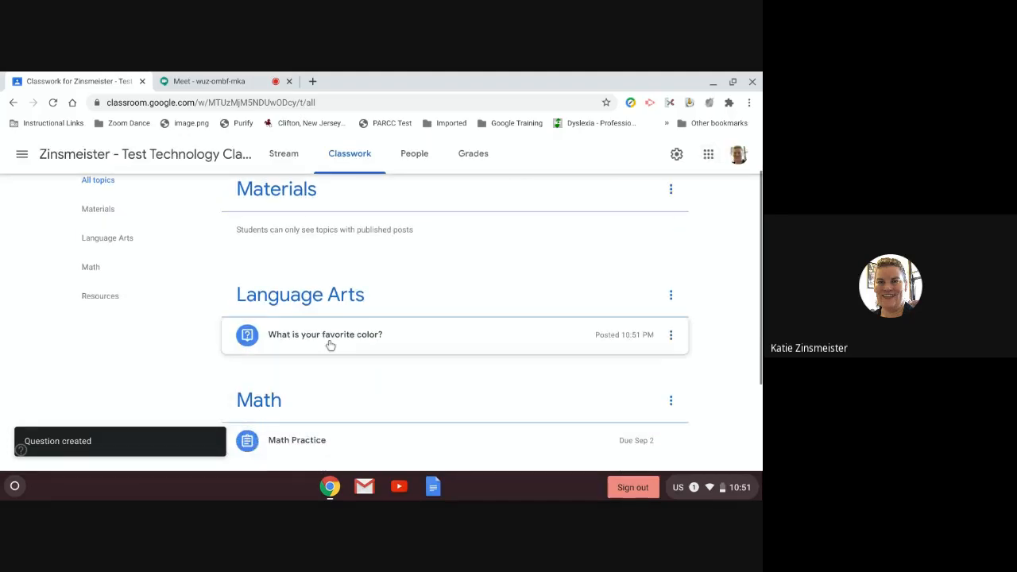
Step: Review the posted question from the Stream, then return to Classwork and open Create
{"action": "left_click", "coordinate": [283, 158]}
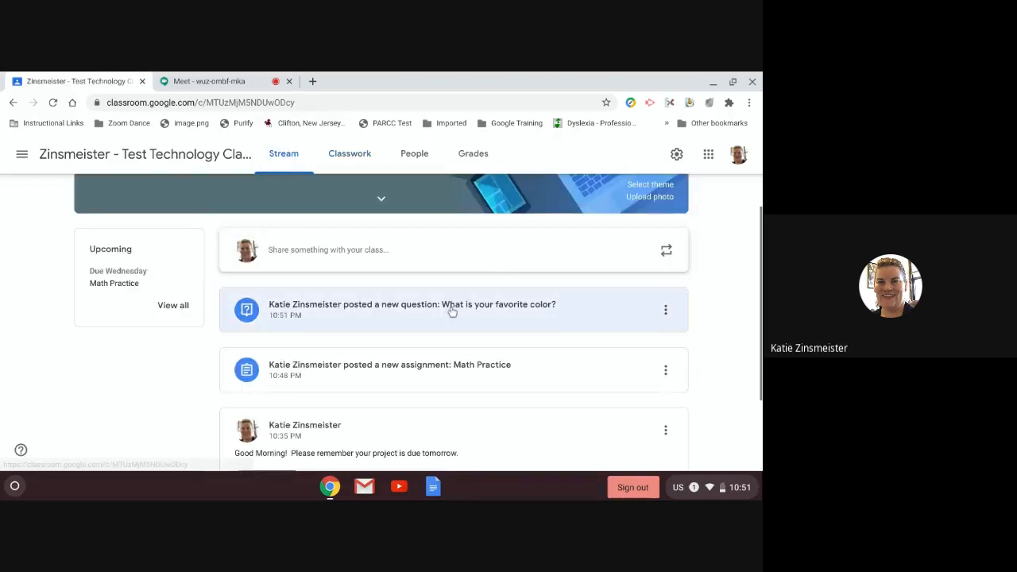
{"action": "left_click", "coordinate": [394, 310]}
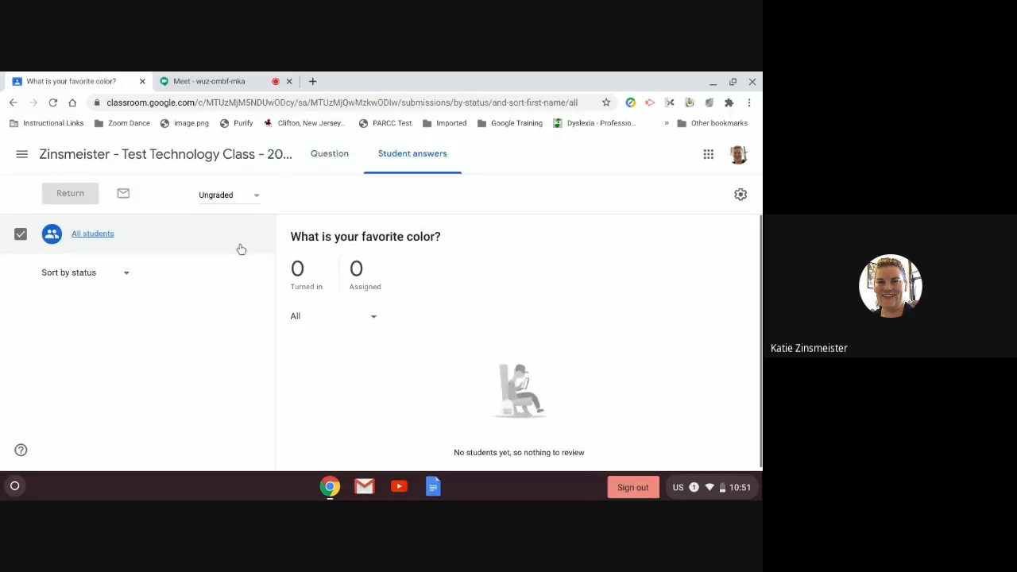
{"action": "left_click", "coordinate": [334, 154]}
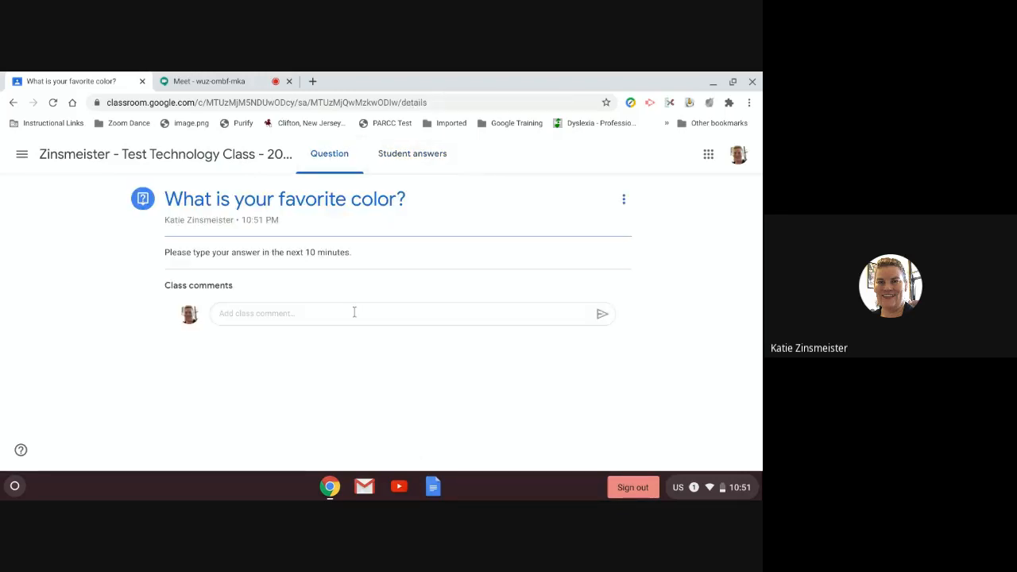
{"action": "left_click", "coordinate": [355, 312]}
{"action": "left_click", "coordinate": [335, 260]}
{"action": "left_click", "coordinate": [113, 159]}
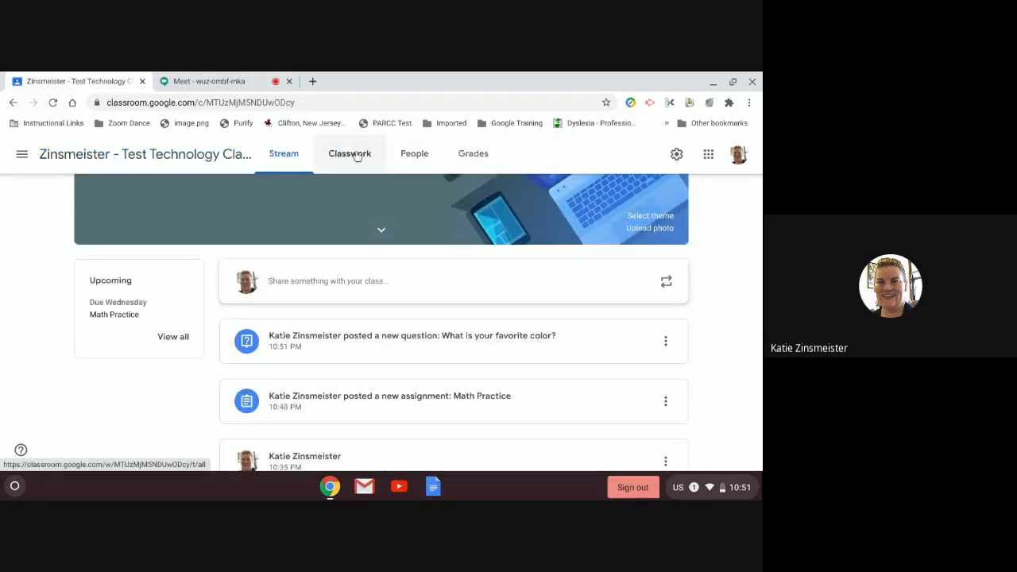
{"action": "left_click", "coordinate": [356, 156]}
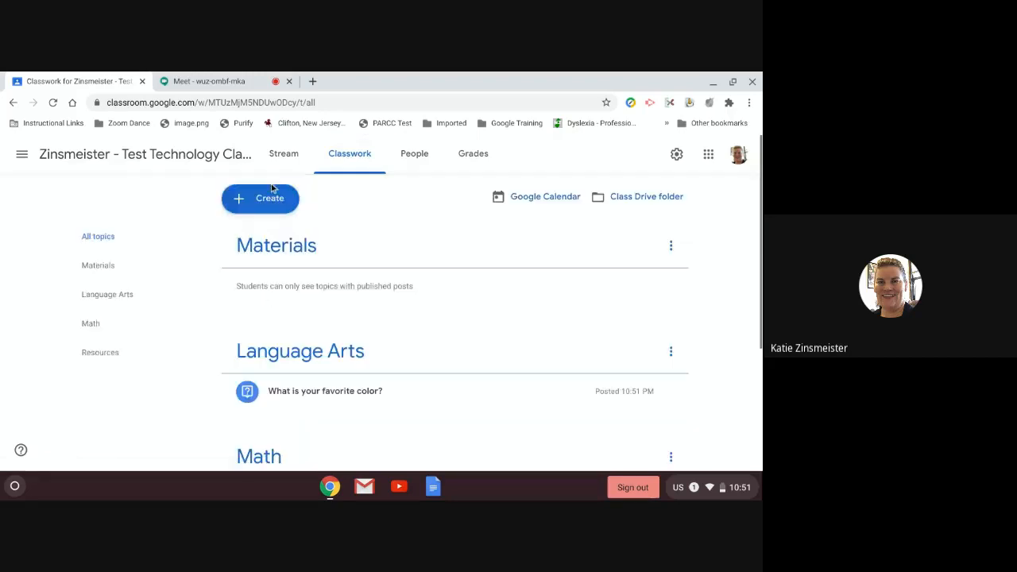
{"action": "left_click", "coordinate": [268, 200]}
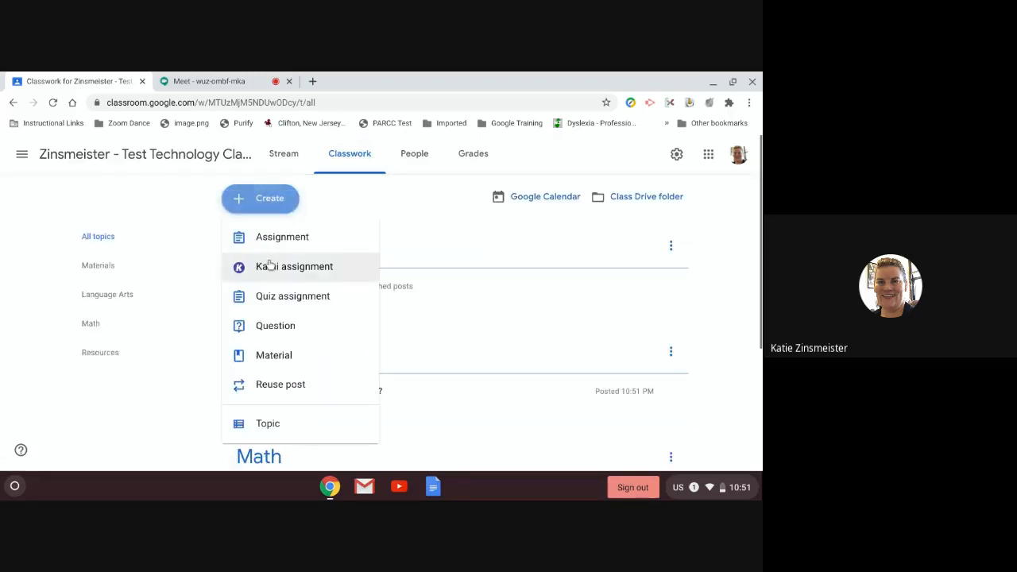
Step: Start a new material titled 'BrainPOP Link'
{"action": "left_click", "coordinate": [272, 357]}
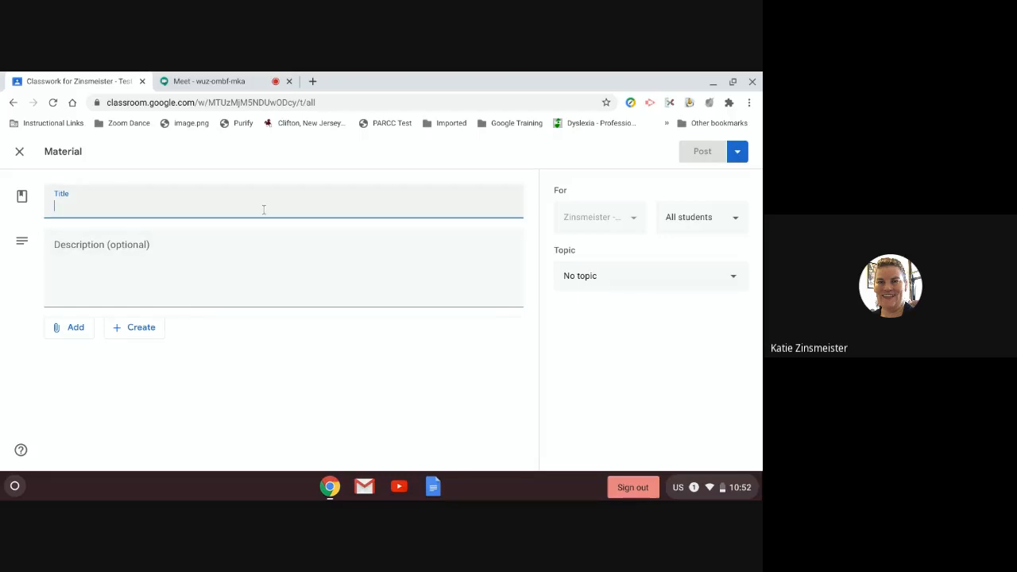
{"action": "type", "text": "BrainPOP"}
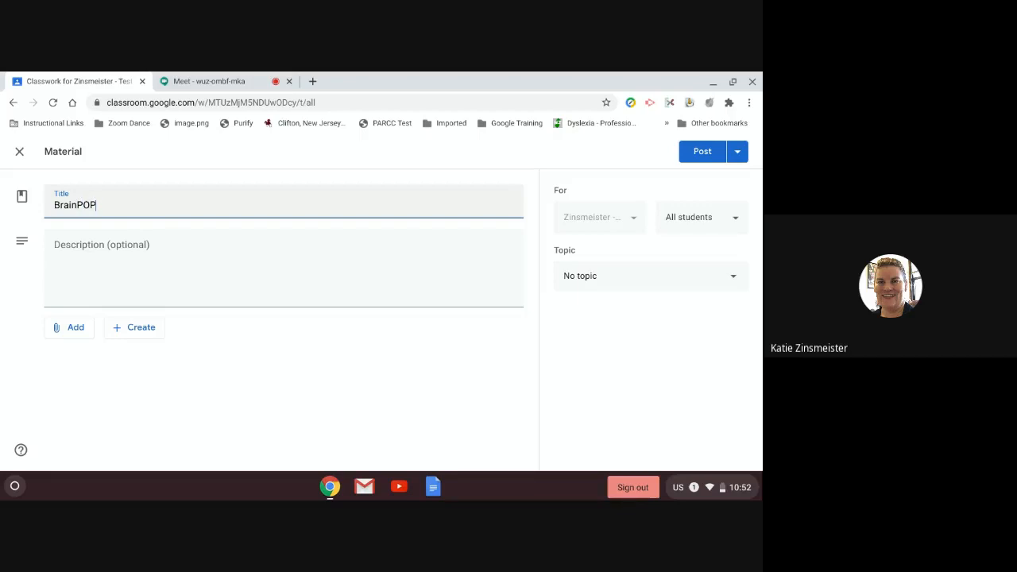
{"action": "key", "text": "BackSpace"}
{"action": "type", "text": "P Link"}
{"action": "key", "text": "Tab"}
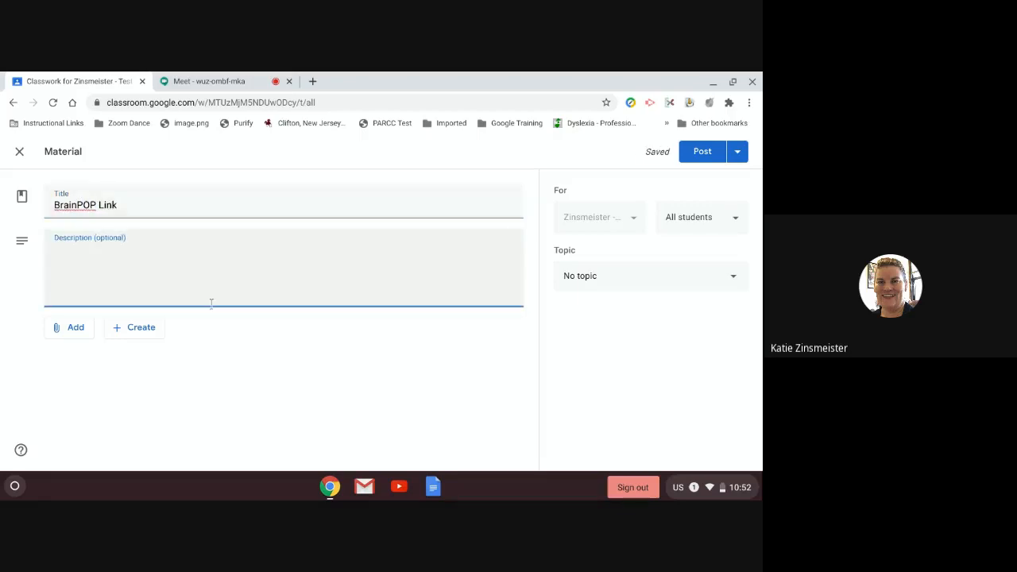
{"action": "left_click", "coordinate": [80, 334]}
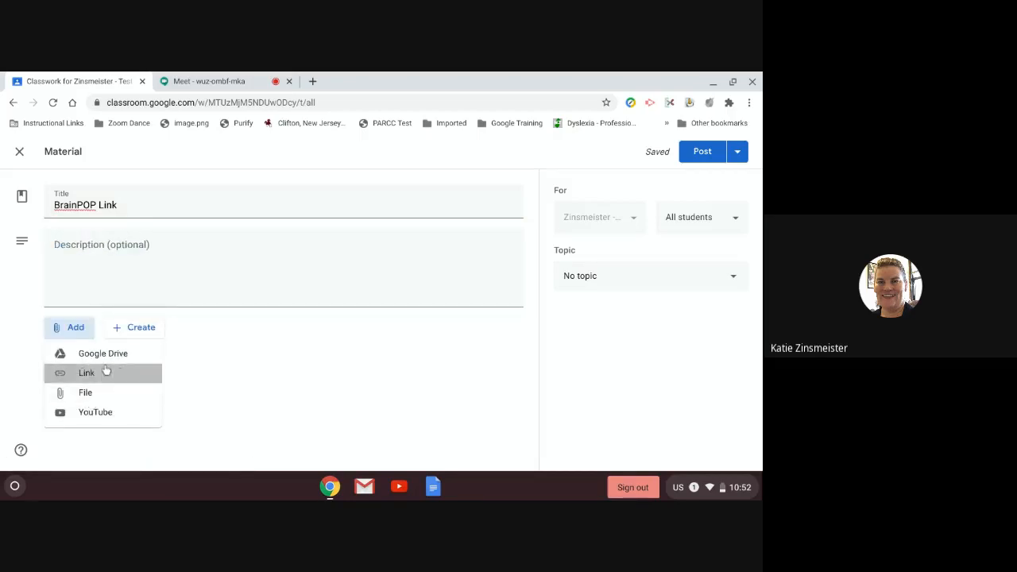
{"action": "left_click", "coordinate": [105, 373]}
{"action": "type", "text": "www.brainpo"}
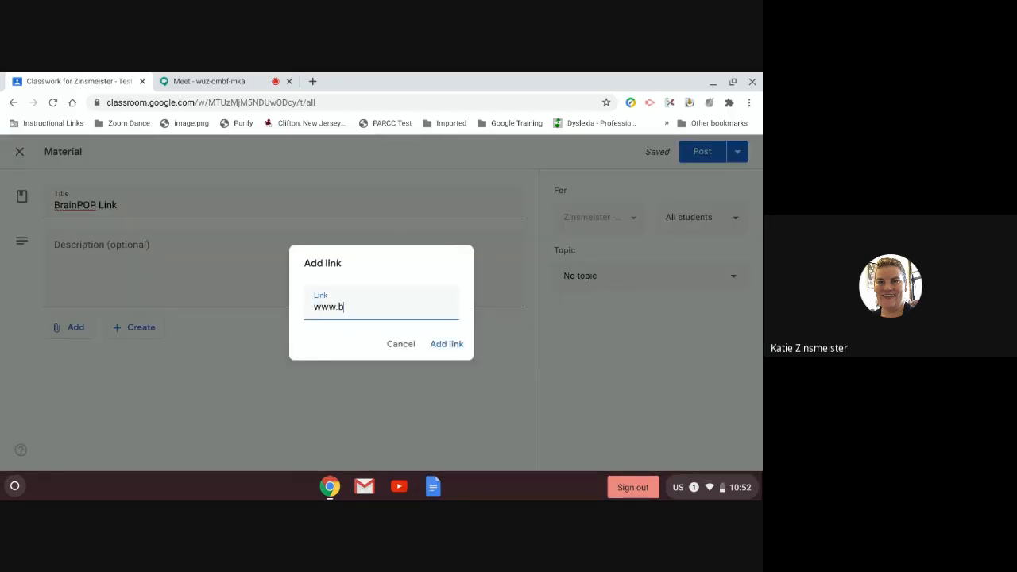
{"action": "type", "text": "p.com"}
{"action": "left_click", "coordinate": [444, 351]}
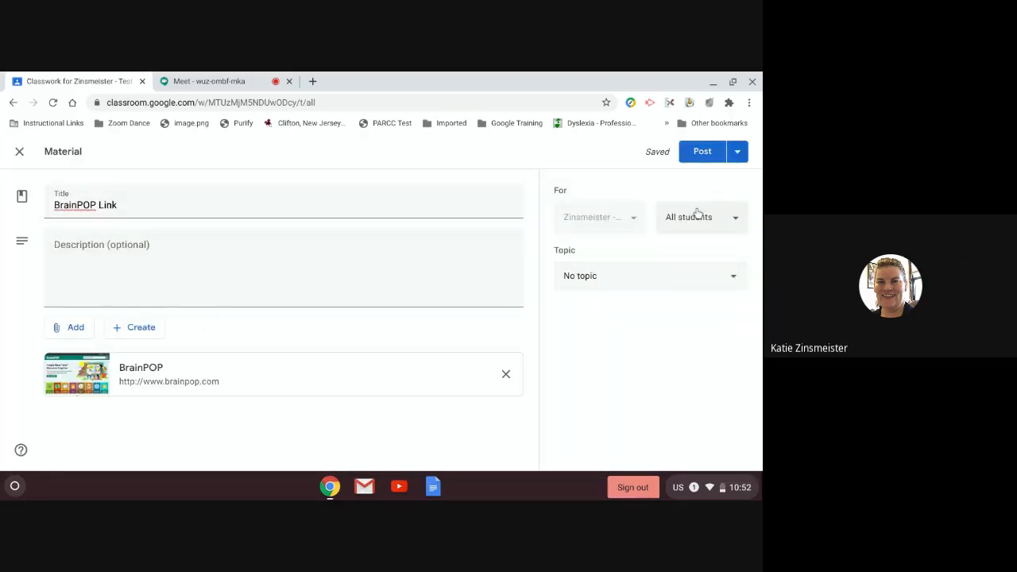
Step: Add a description asking students to use their school Google login and to reach out with questions
{"action": "left_click", "coordinate": [321, 257]}
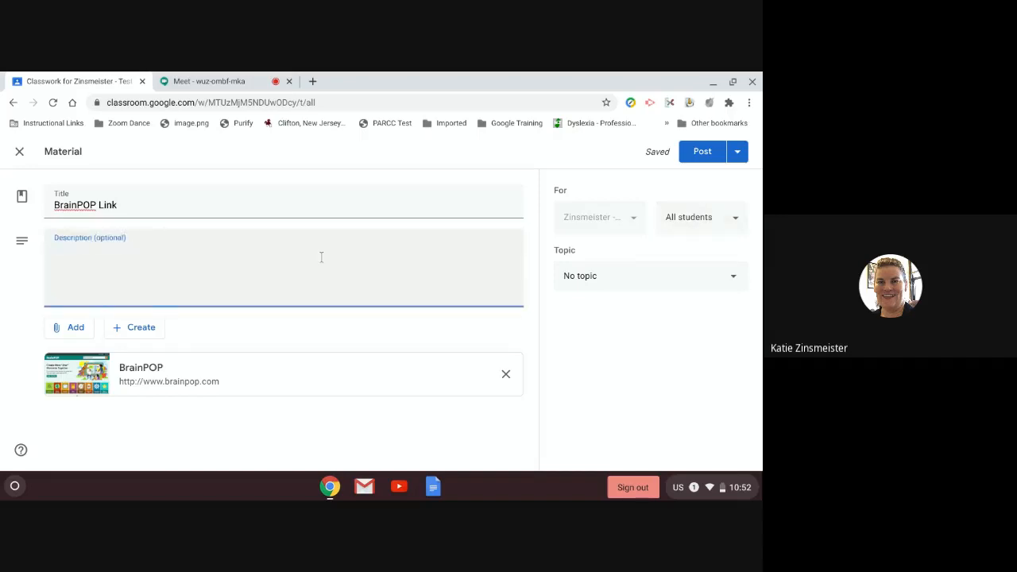
{"action": "type", "text": "Please use child's"}
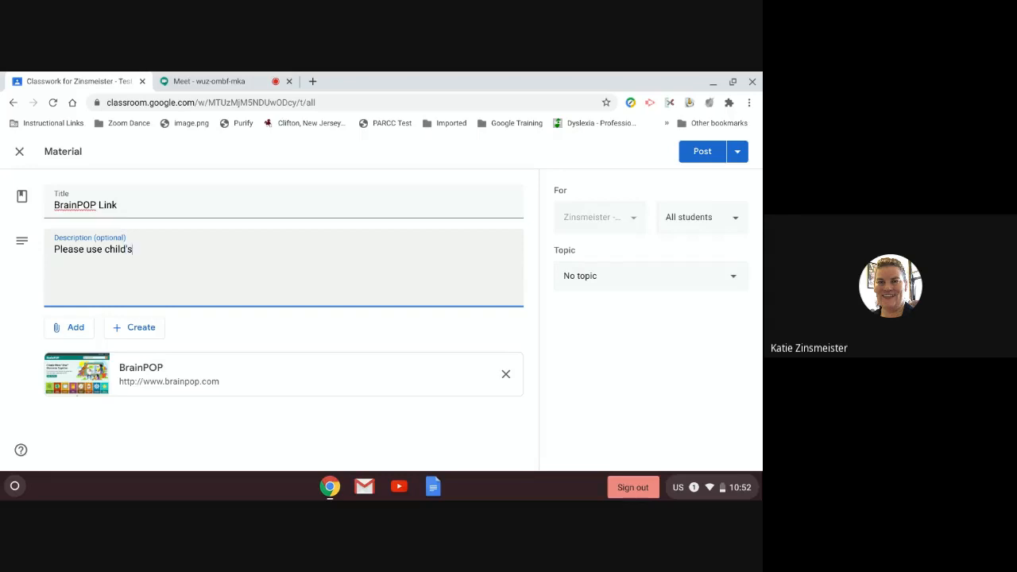
{"action": "type", "text": " unique log"}
{"action": "type", "text": " in"}
{"action": "key", "text": "BackSpace"}
{"action": "key", "text": "BackSpace"}
{"action": "key", "text": "BackSpace"}
{"action": "type", "text": "0"}
{"action": "key", "text": "BackSpace"}
{"action": "type", "text": "-in base don"}
{"action": "key", "text": "BackSpace"}
{"action": "key", "text": "BackSpace"}
{"action": "key", "text": "BackSpace"}
{"action": "key", "text": "BackSpace"}
{"action": "key", "text": "BackSpace"}
{"action": "key", "text": "BackSpace"}
{"action": "key", "text": "BackSpace"}
{"action": "key", "text": "BackSpace"}
{"action": "key", "text": "BackSpace"}
{"action": "key", "text": "BackSpace"}
{"action": "key", "text": "BackSpace"}
{"action": "key", "text": "BackSpace"}
{"action": "key", "text": "BackSpace"}
{"action": "key", "text": "BackSpace"}
{"action": "key", "text": "BackSpace"}
{"action": "key", "text": "BackSpace"}
{"action": "key", "text": "BackSpace"}
{"action": "key", "text": "BackSpace"}
{"action": "key", "text": "BackSpace"}
{"action": "key", "text": "BackSpace"}
{"action": "type", "text": "Google"}
{"action": "key", "text": "BackSpace"}
{"action": "key", "text": "BackSpace"}
{"action": "key", "text": "BackSpace"}
{"action": "key", "text": "BackSpace"}
{"action": "key", "text": "BackSpace"}
{"action": "key", "text": "BackSpace"}
{"action": "key", "text": "BackSpace"}
{"action": "type", "text": "Clifton Google Login to.  Plea"}
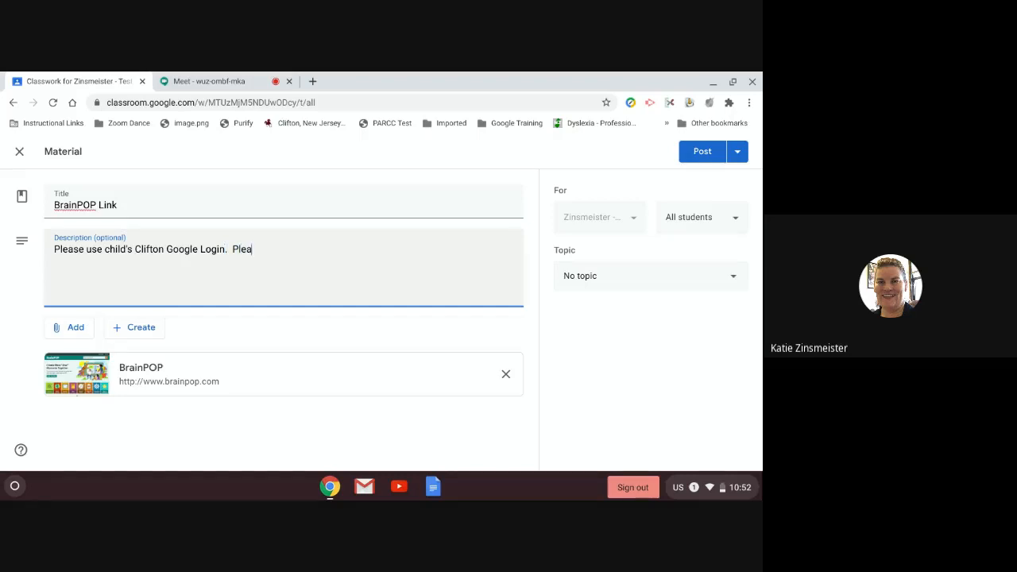
{"action": "type", "text": "se contact me if you have a"}
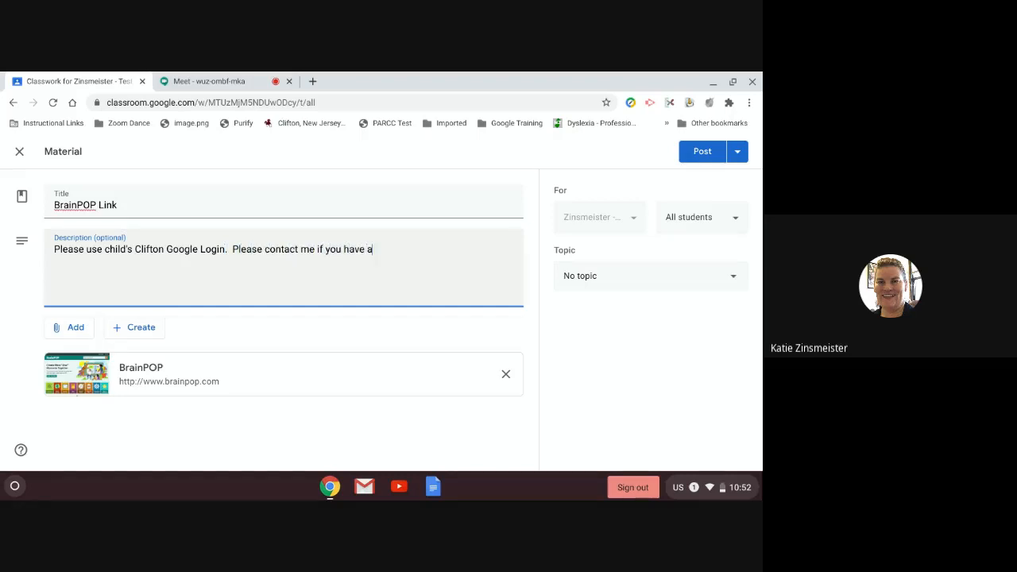
{"action": "type", "text": "ny questions."}
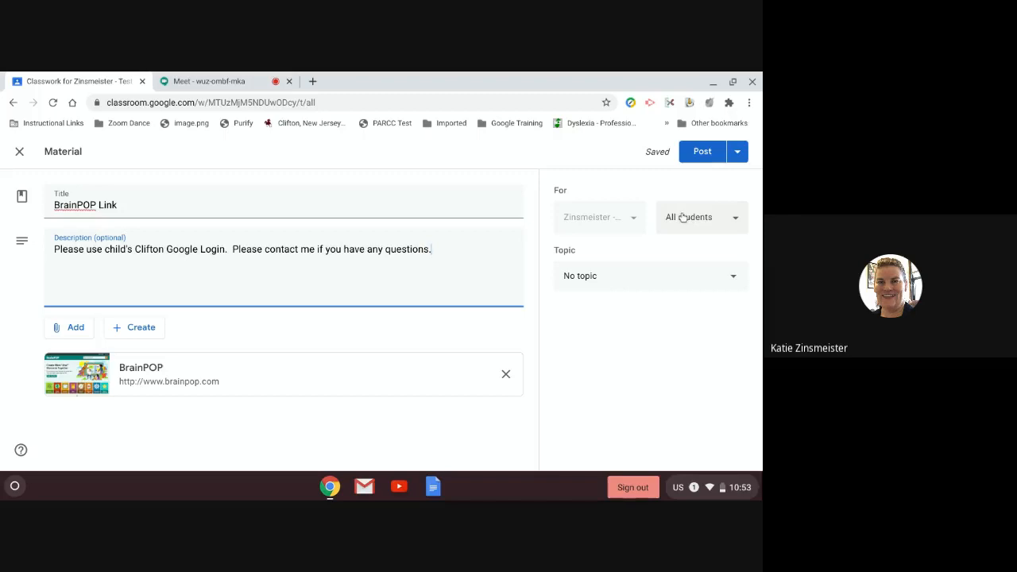
Step: File the BrainPOP Link material under the Materials topic and post it
{"action": "left_click", "coordinate": [601, 284]}
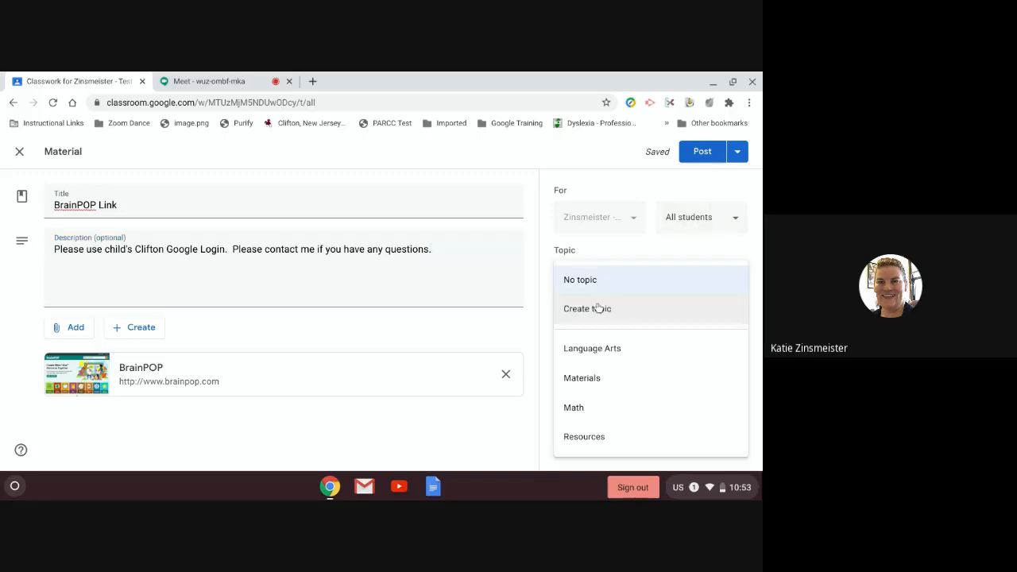
{"action": "left_click", "coordinate": [592, 383]}
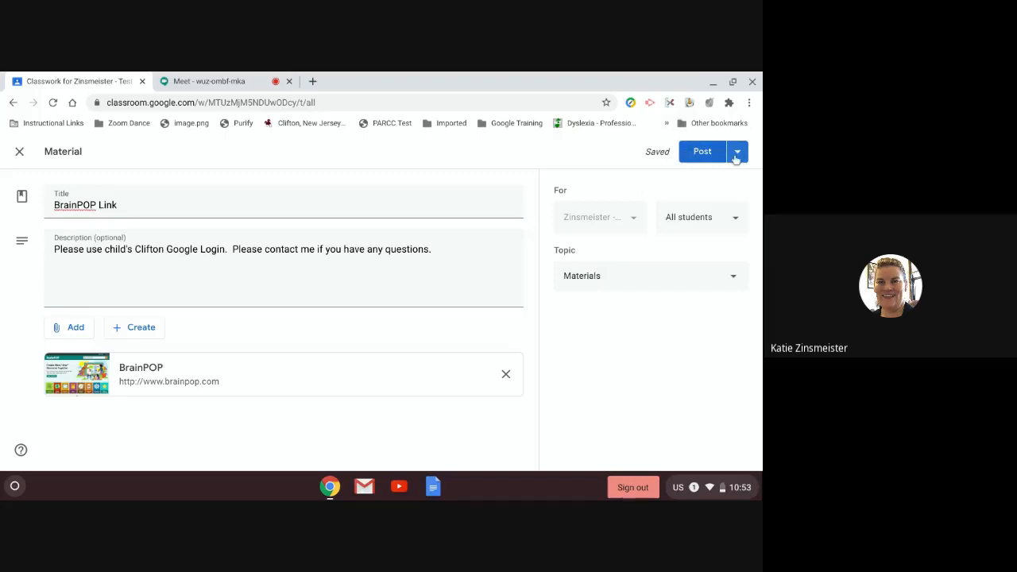
{"action": "left_click", "coordinate": [711, 152]}
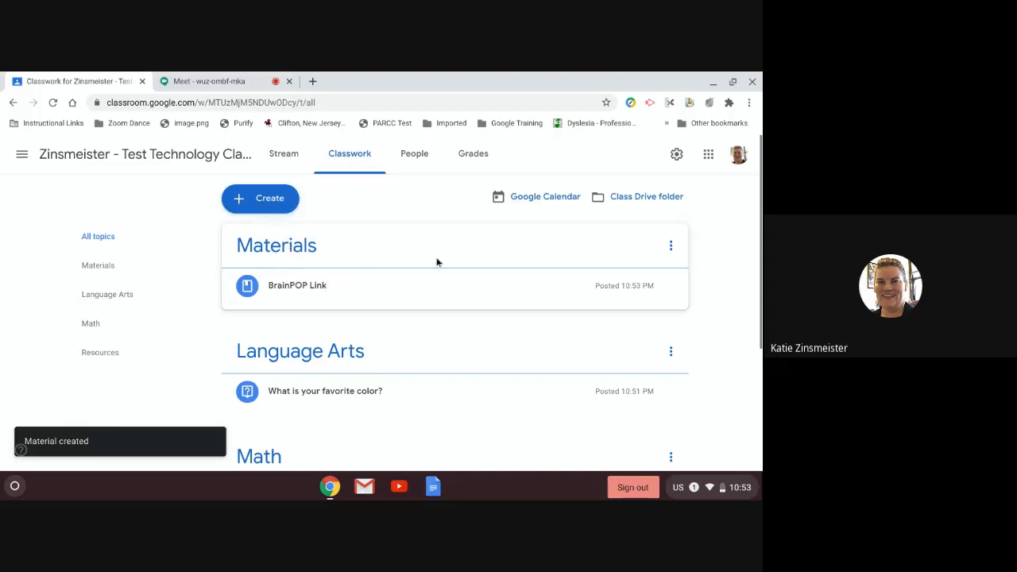
Step: Open the Create menu listing classwork types such as Kami assignment and Quiz assignment
{"action": "scroll", "coordinate": [385, 316], "scroll_direction": "down", "scroll_amount": 1}
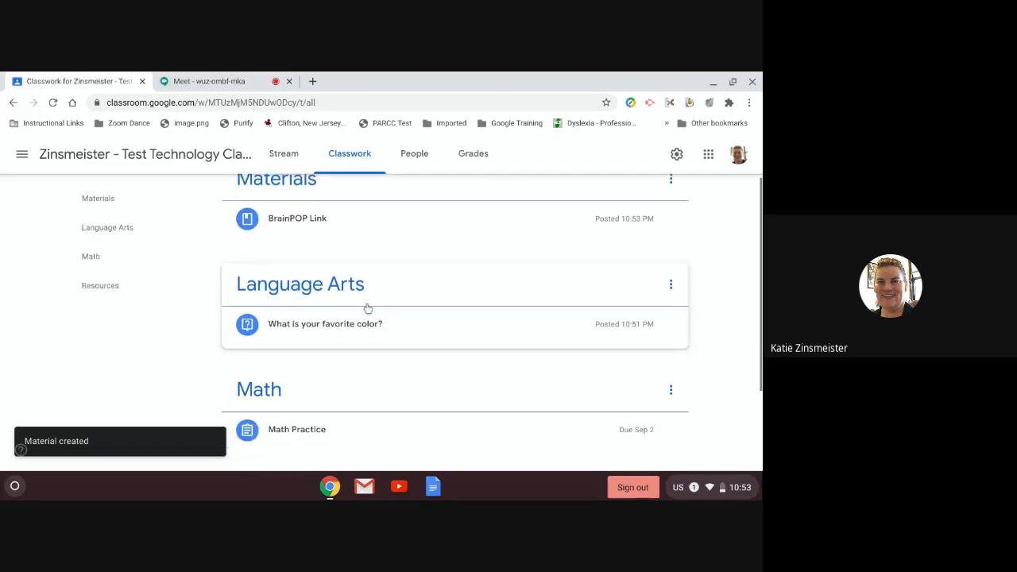
{"action": "scroll", "coordinate": [365, 306], "scroll_direction": "up", "scroll_amount": 1}
{"action": "left_click", "coordinate": [263, 203]}
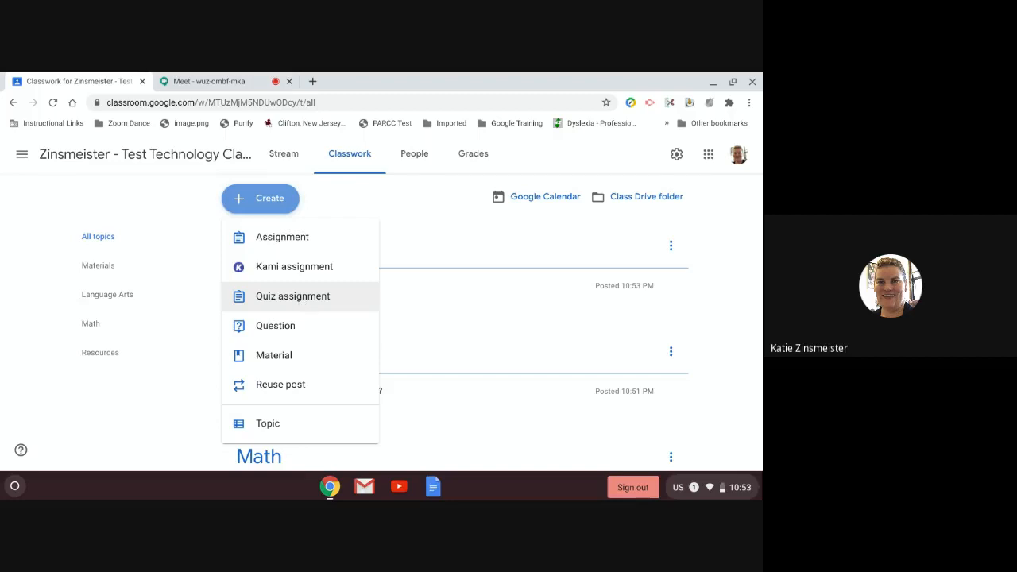
{"action": "left_click", "coordinate": [308, 297]}
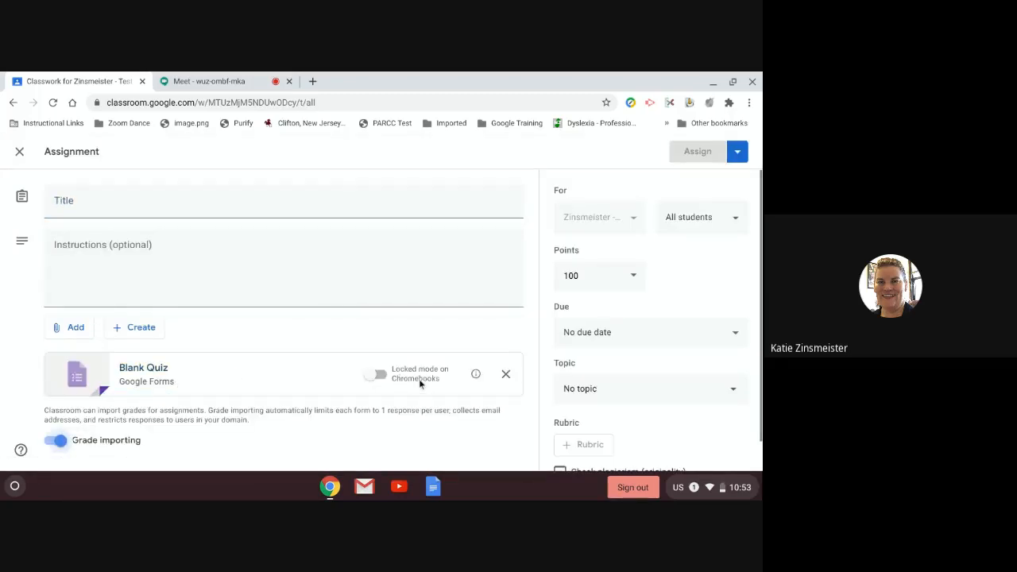
{"action": "left_click", "coordinate": [379, 375]}
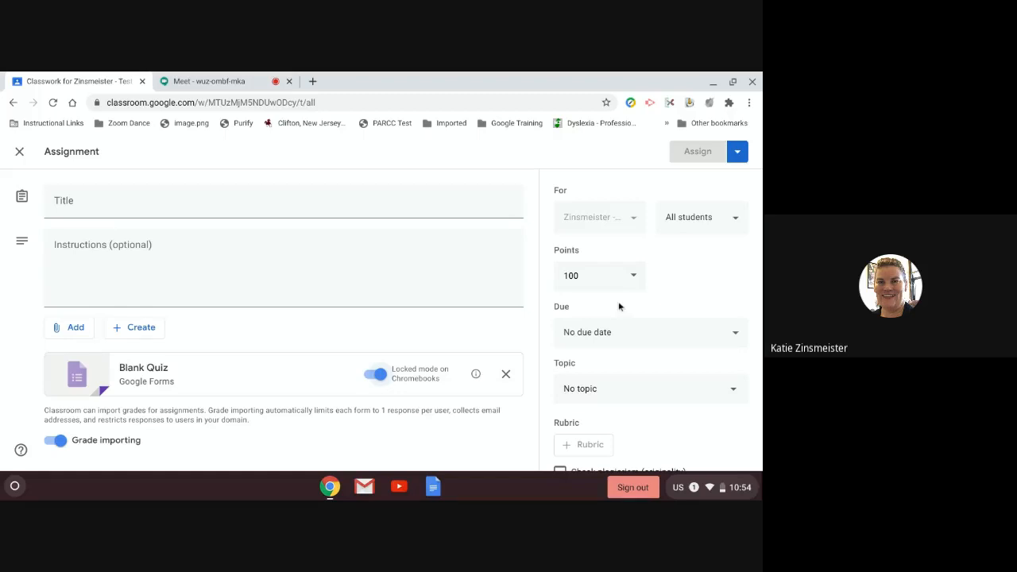
{"action": "scroll", "coordinate": [336, 302], "scroll_direction": "down", "scroll_amount": 1}
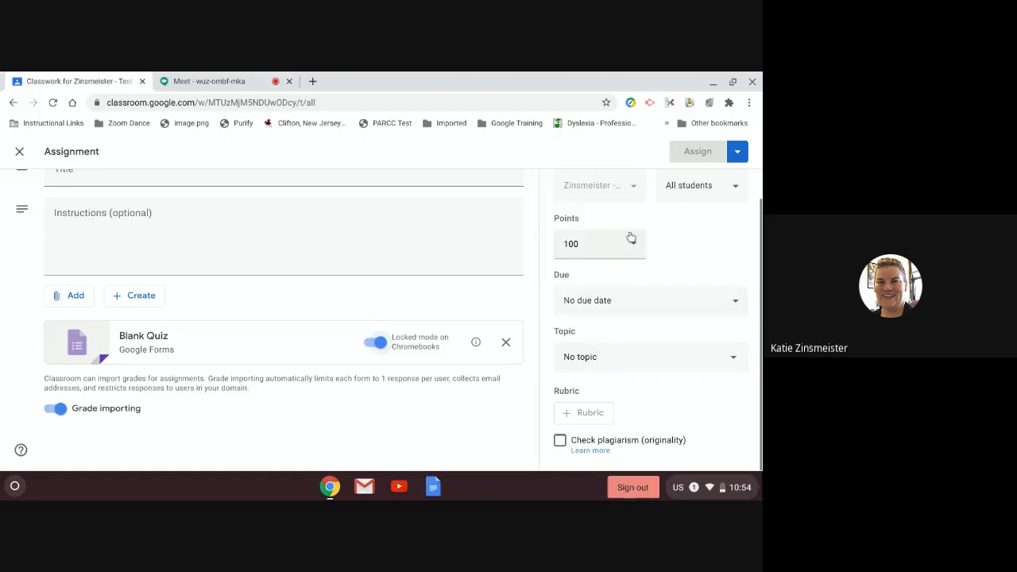
{"action": "scroll", "coordinate": [198, 206], "scroll_direction": "up", "scroll_amount": 1}
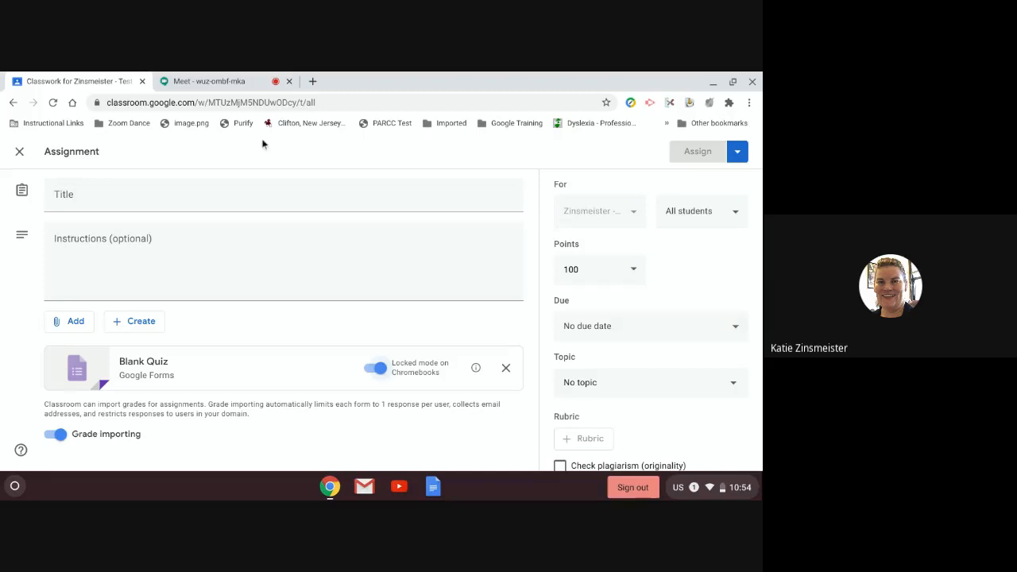
{"action": "left_click", "coordinate": [19, 154]}
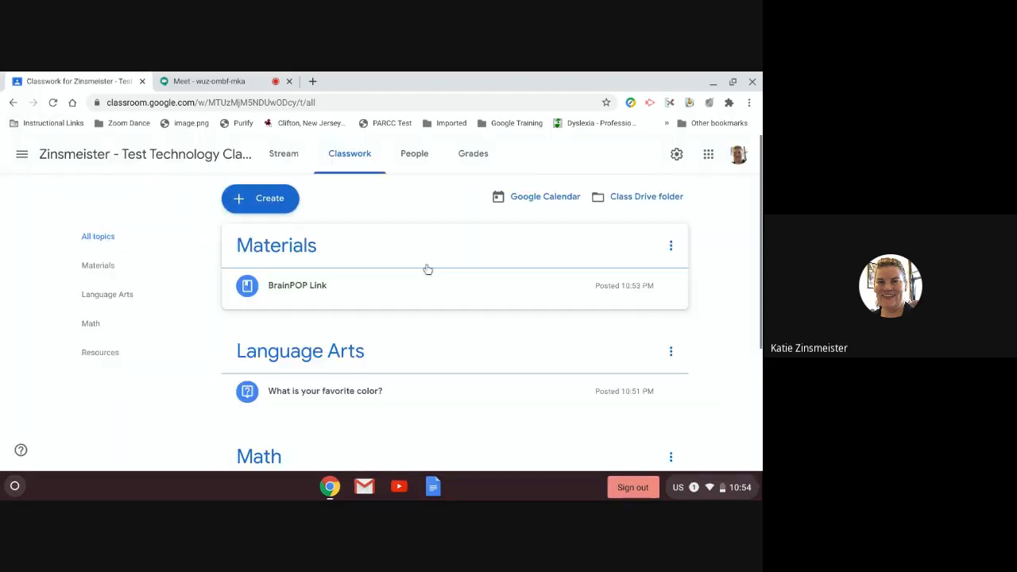
{"action": "left_click", "coordinate": [241, 203]}
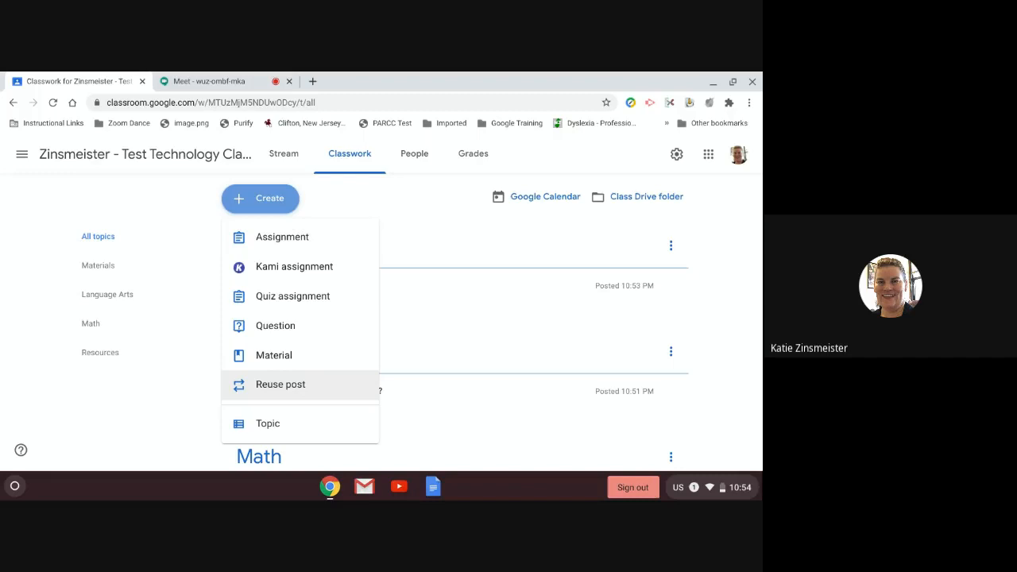
{"action": "left_click", "coordinate": [278, 385]}
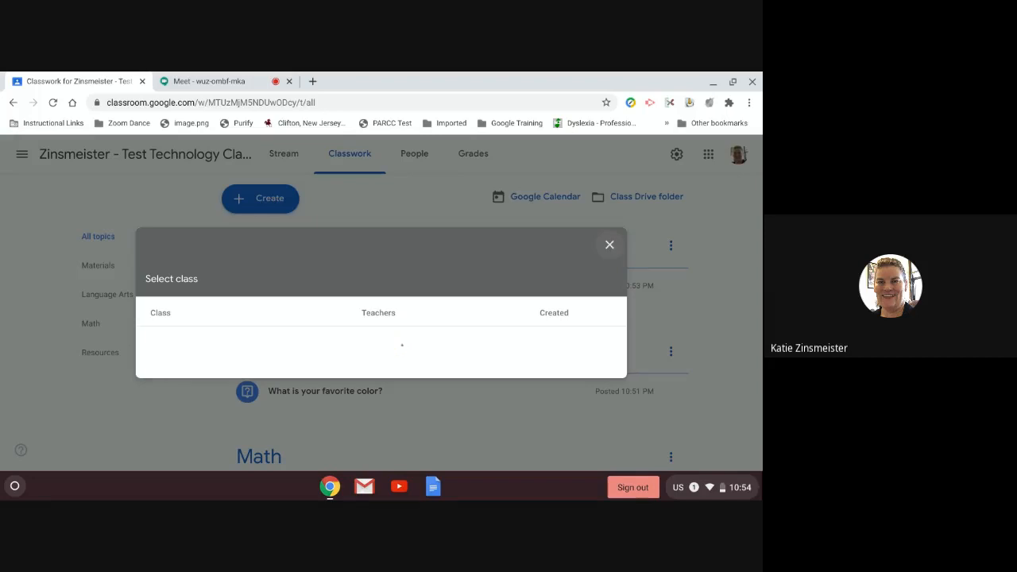
{"action": "left_click", "coordinate": [610, 245]}
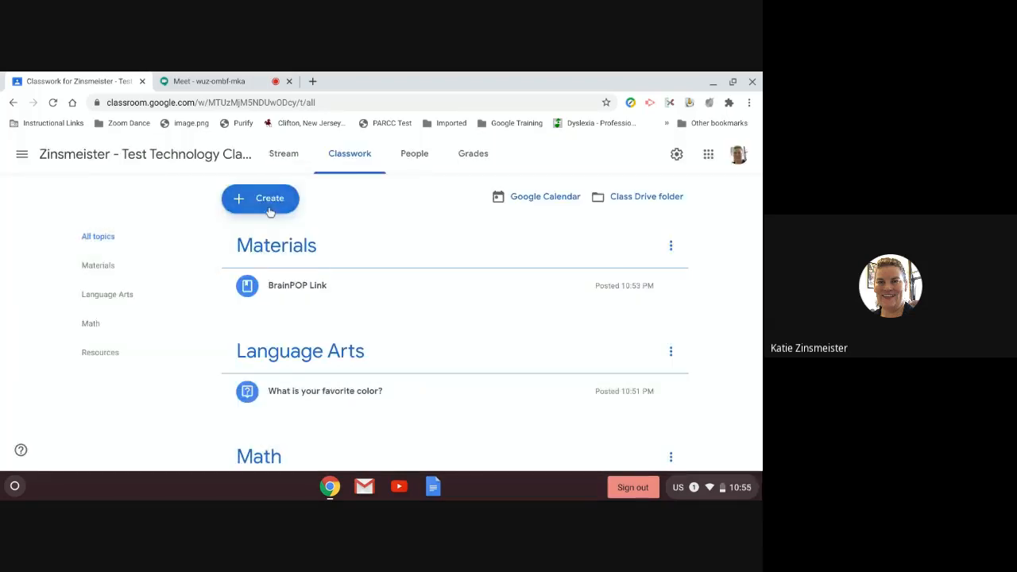
{"action": "left_click", "coordinate": [271, 205]}
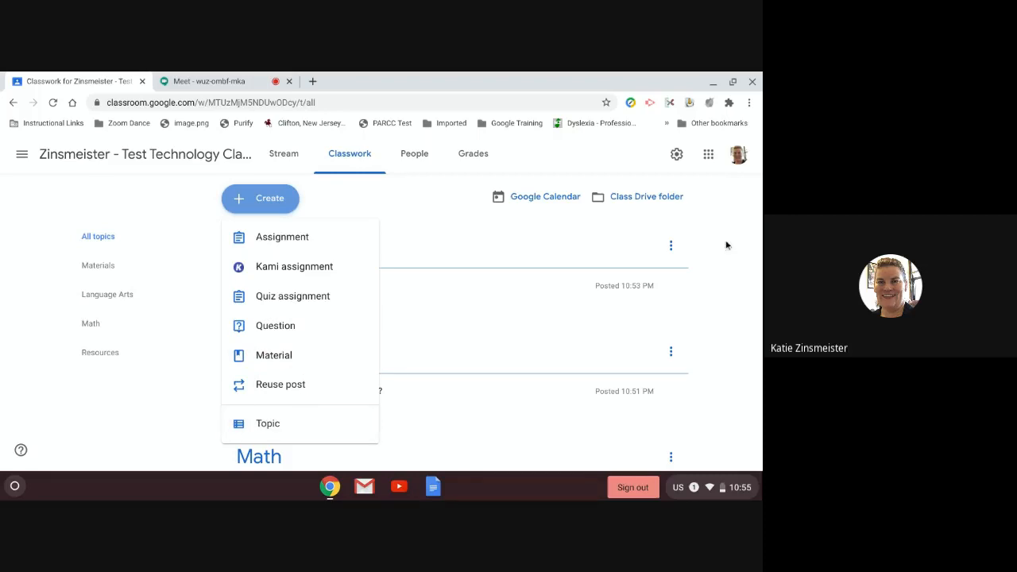
{"action": "left_click", "coordinate": [571, 258]}
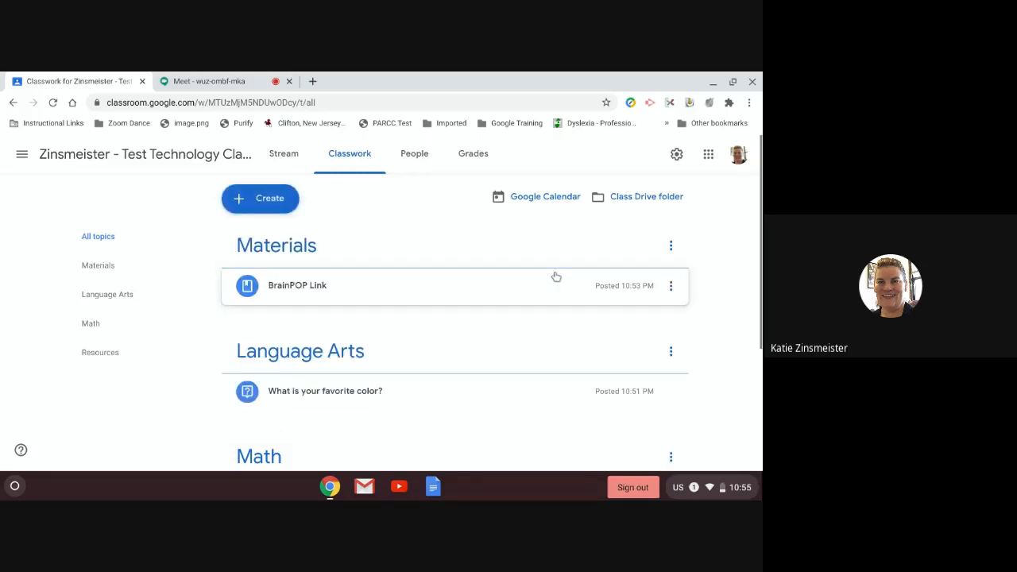
{"action": "scroll", "coordinate": [499, 334], "scroll_direction": "down", "scroll_amount": 3}
{"action": "scroll", "coordinate": [495, 331], "scroll_direction": "up", "scroll_amount": 3}
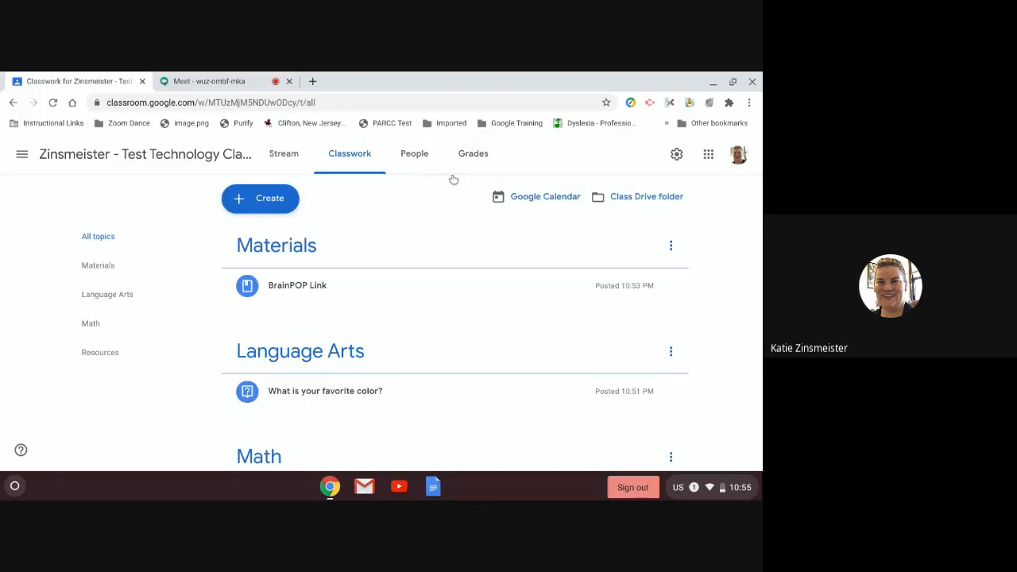
Step: Go to the People page and begin a co-teacher invite, then cancel it unsent
{"action": "left_click", "coordinate": [417, 155]}
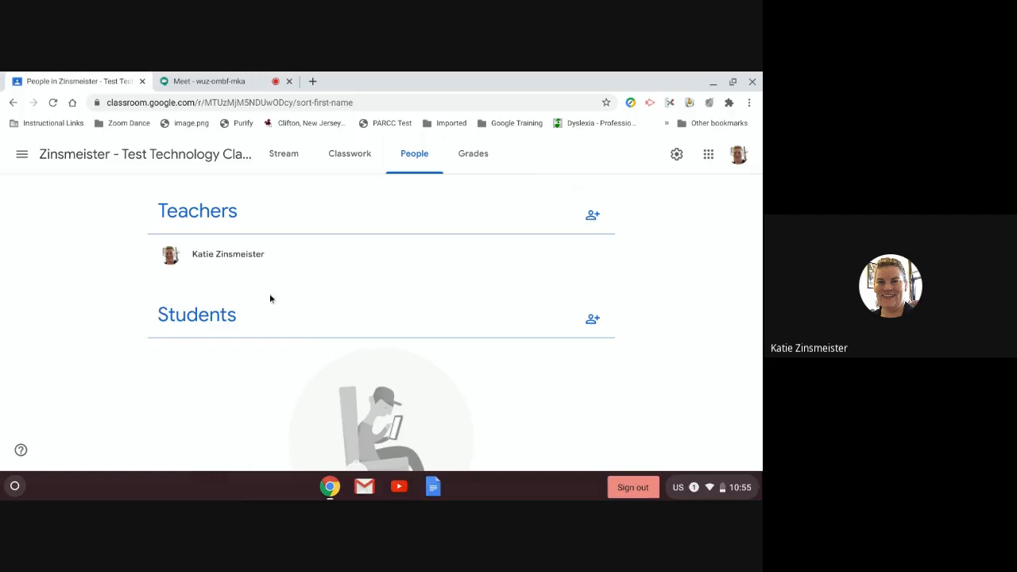
{"action": "left_click", "coordinate": [595, 220]}
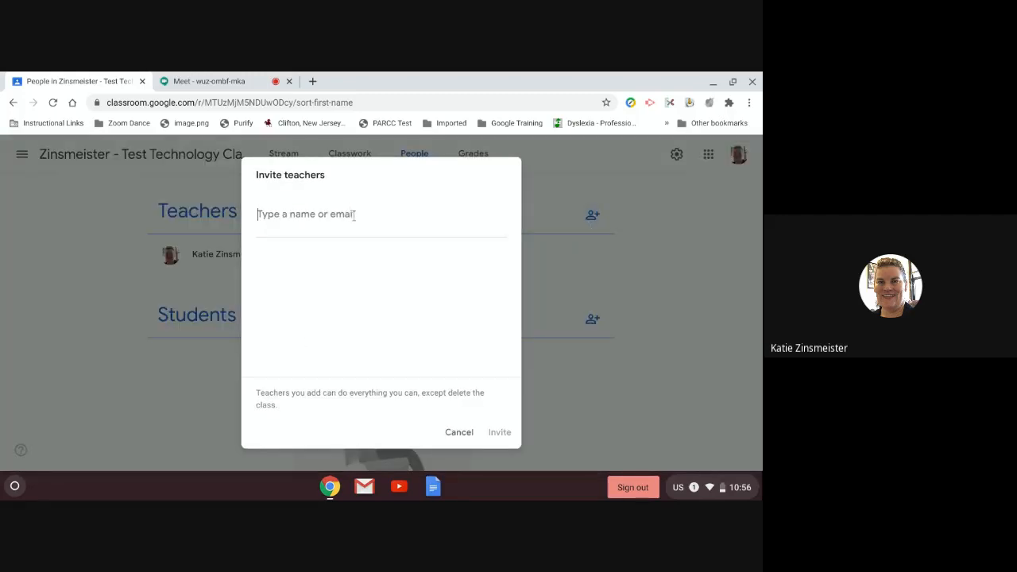
{"action": "type", "text": "v"}
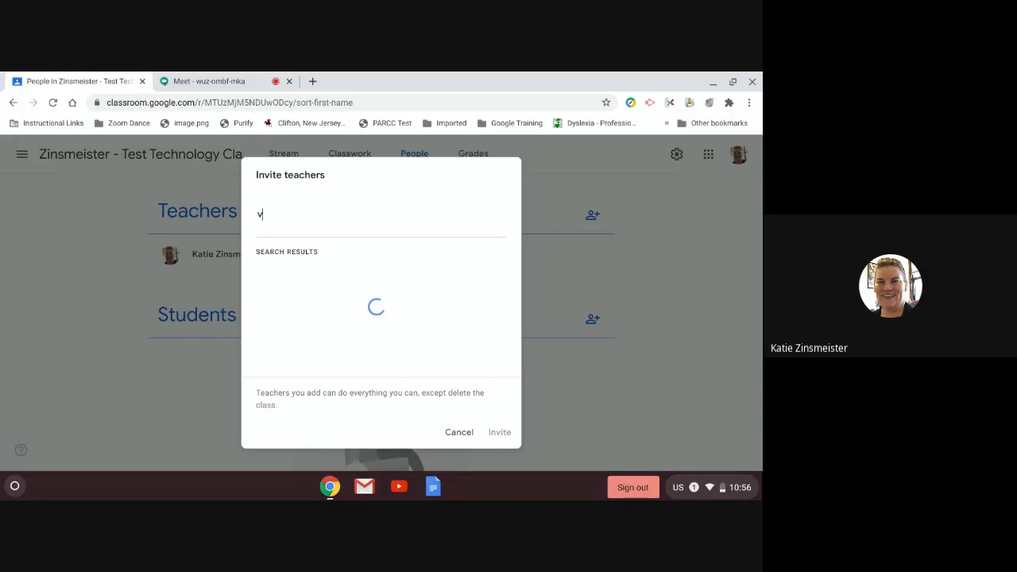
{"action": "key", "text": "BackSpace"}
{"action": "type", "text": "er"}
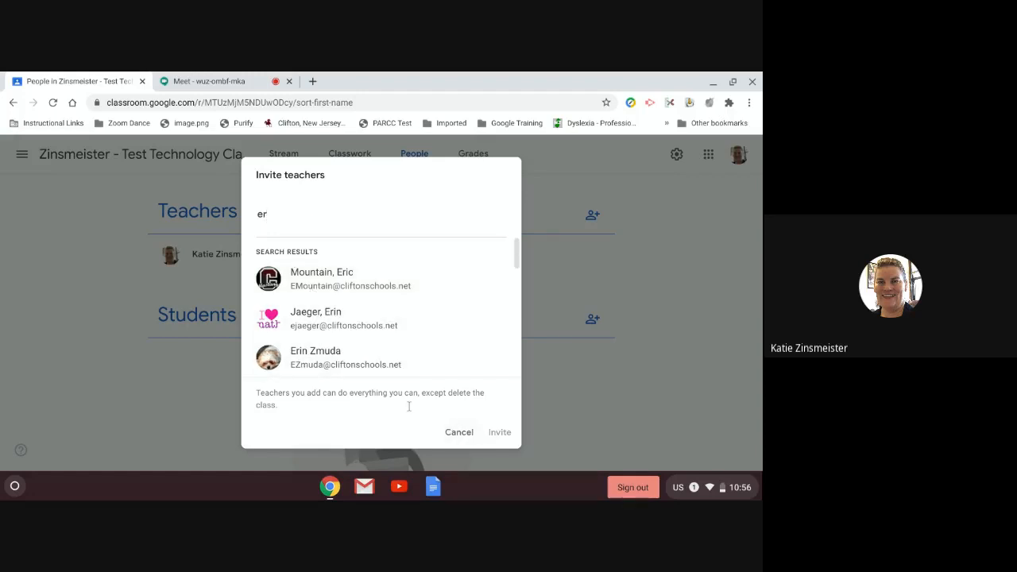
{"action": "left_click", "coordinate": [458, 431]}
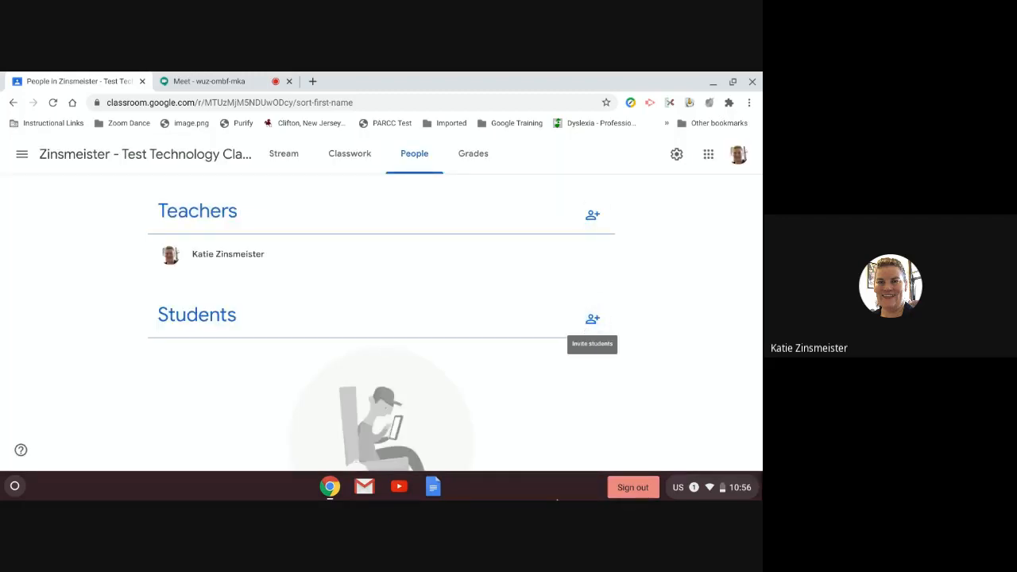
Step: Search for the student by their school e-mail address and select the matching account
{"action": "left_click", "coordinate": [592, 320]}
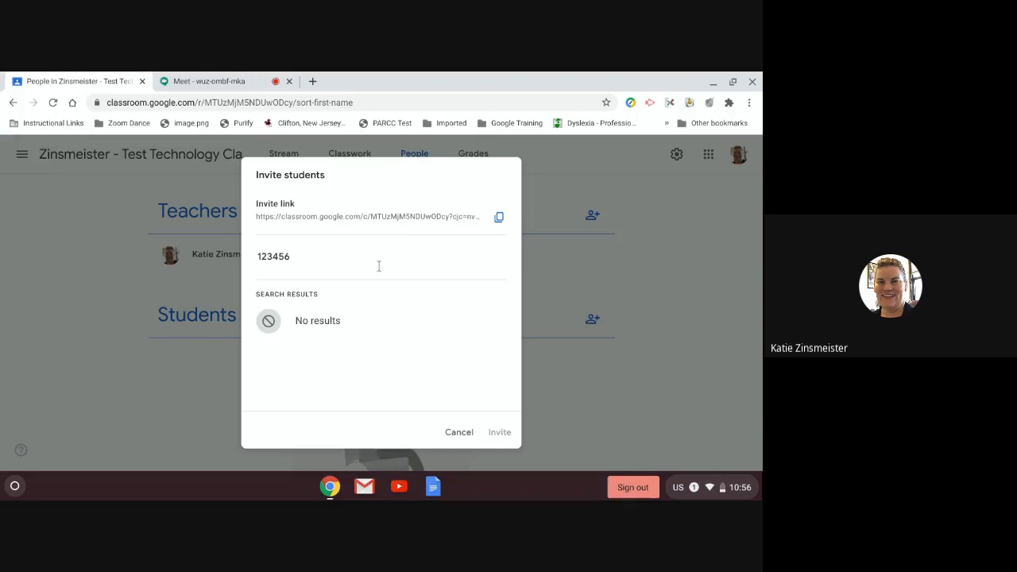
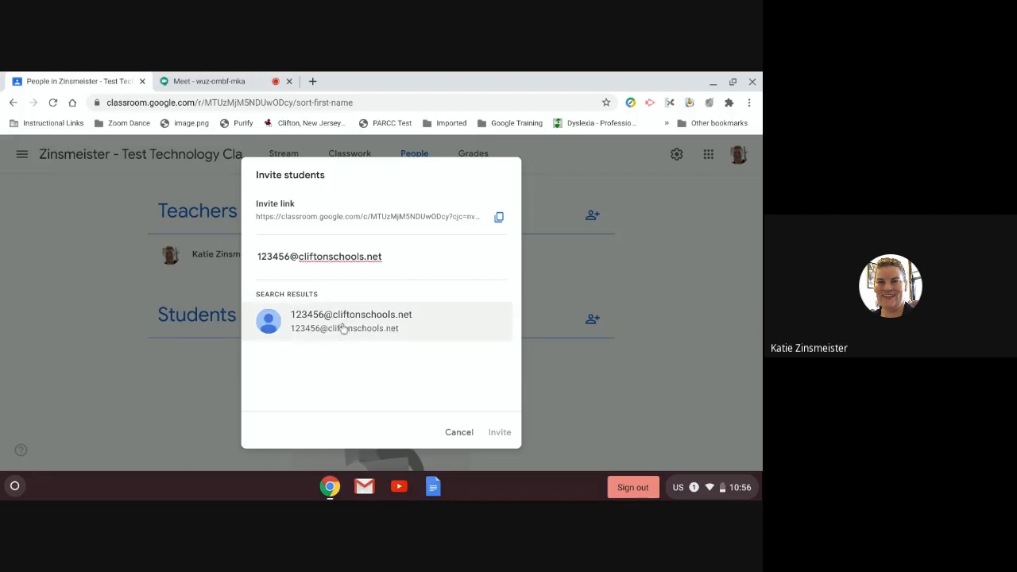
{"action": "left_click", "coordinate": [341, 328]}
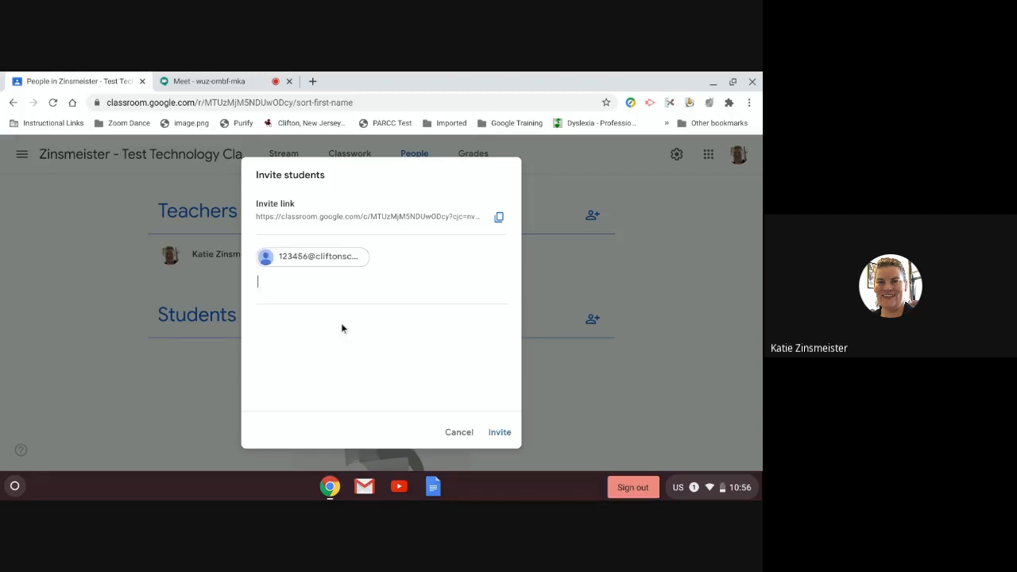
Step: Send the student invitation, then select the invited student and check the Actions menu
{"action": "left_click", "coordinate": [501, 433]}
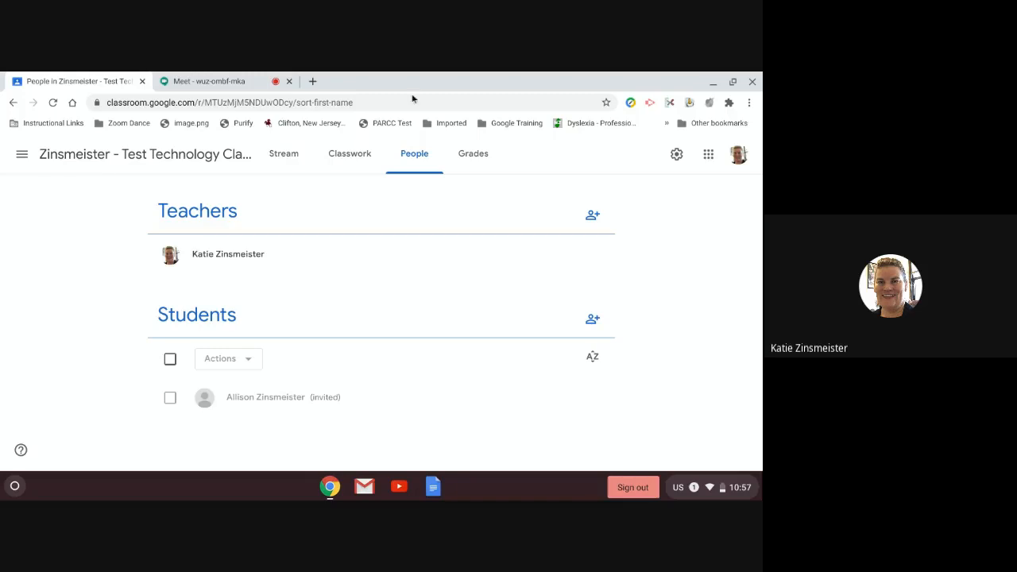
{"action": "left_click", "coordinate": [170, 399]}
{"action": "left_click", "coordinate": [230, 359]}
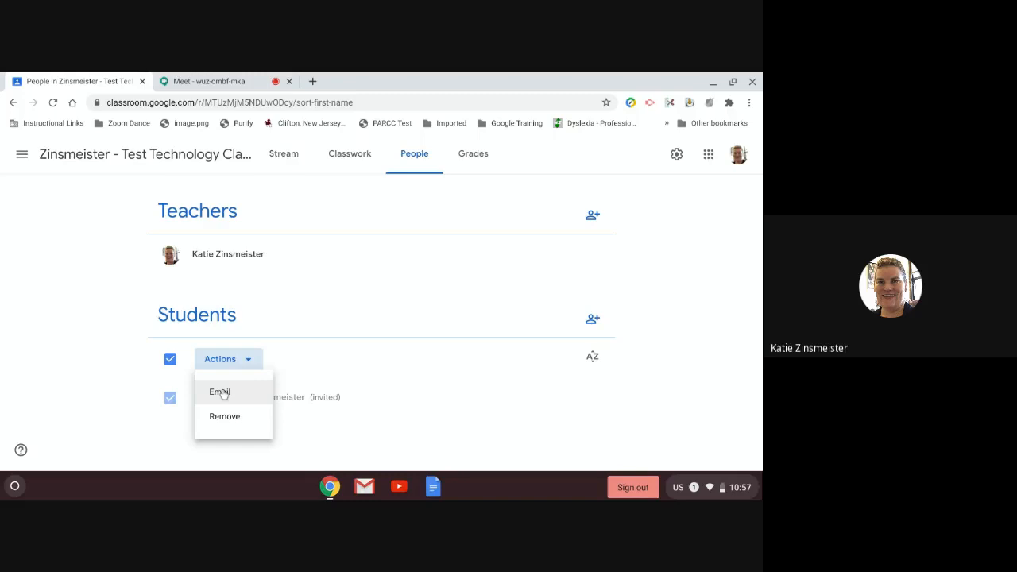
{"action": "left_click", "coordinate": [326, 319]}
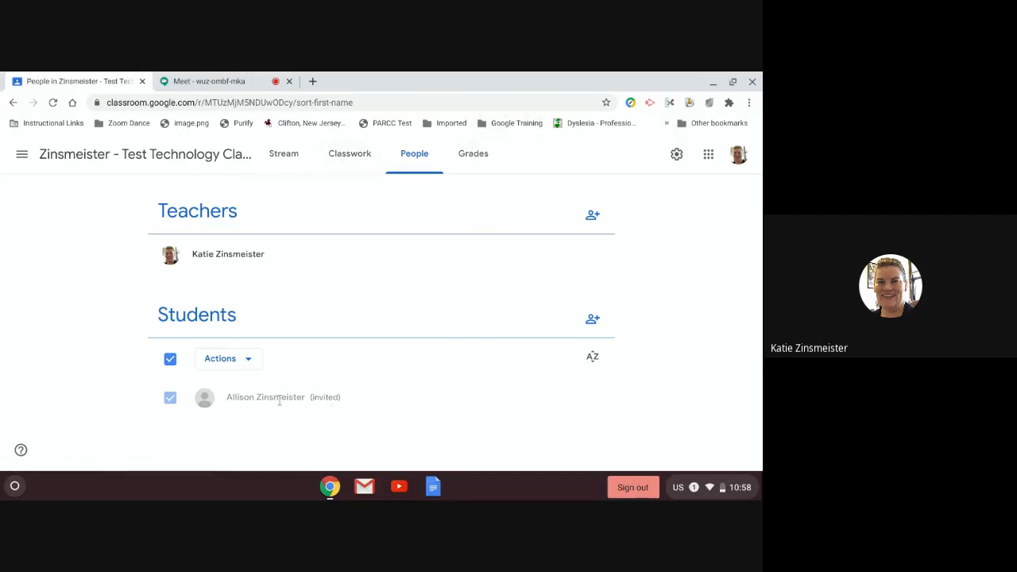
Step: Go back to the test technology class's Stream page from its People list
{"action": "left_click", "coordinate": [288, 160]}
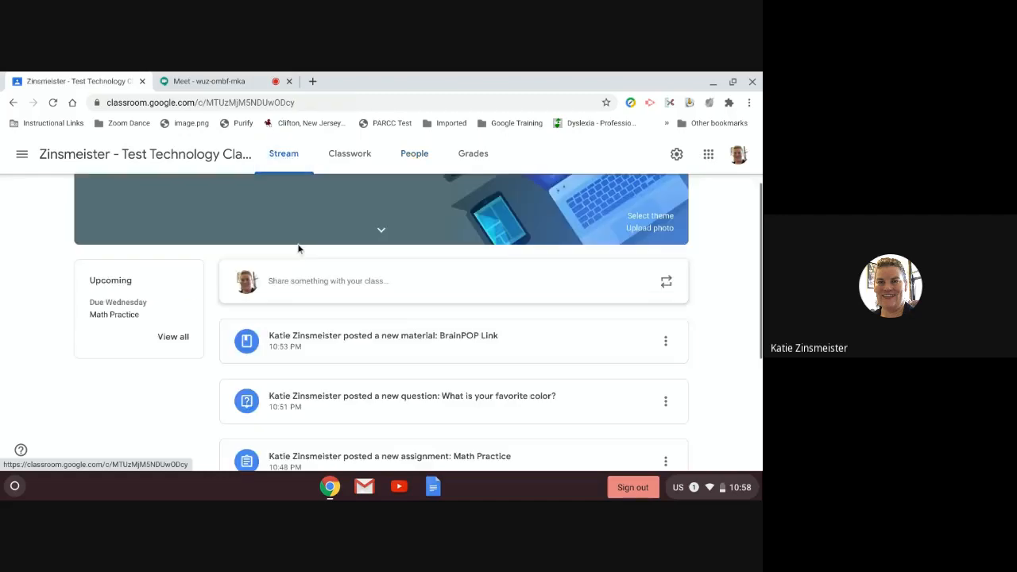
Step: Enlarge and close the class code, then view the Grades page showing no students yet
{"action": "left_click", "coordinate": [176, 243]}
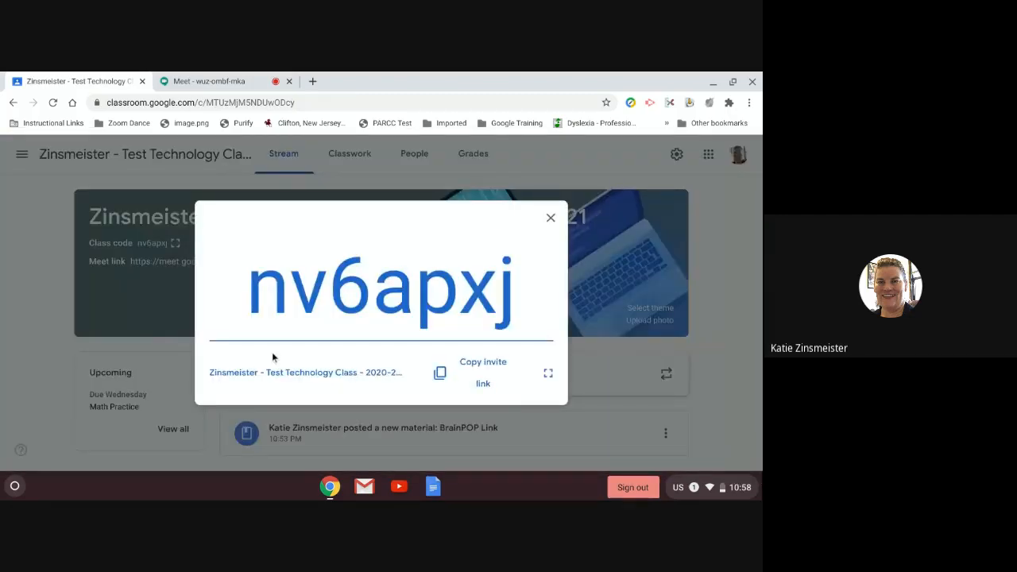
{"action": "left_click", "coordinate": [550, 218]}
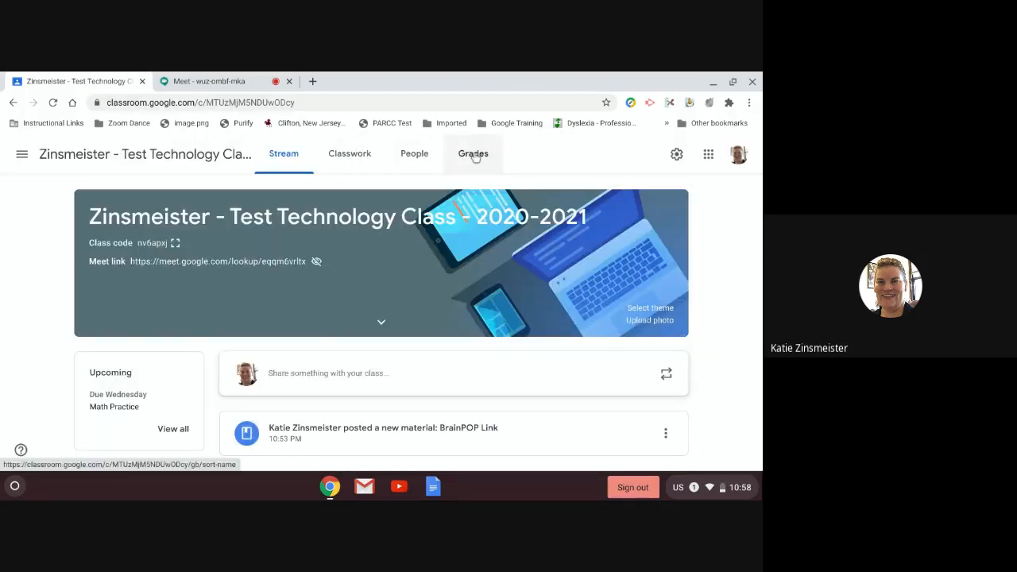
{"action": "left_click", "coordinate": [474, 156]}
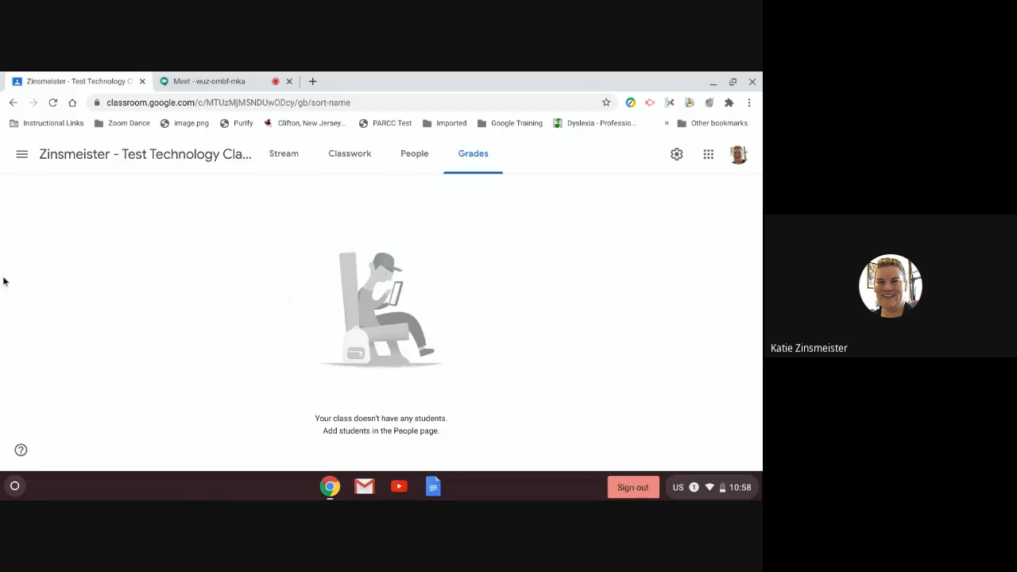
{"action": "left_click", "coordinate": [21, 154]}
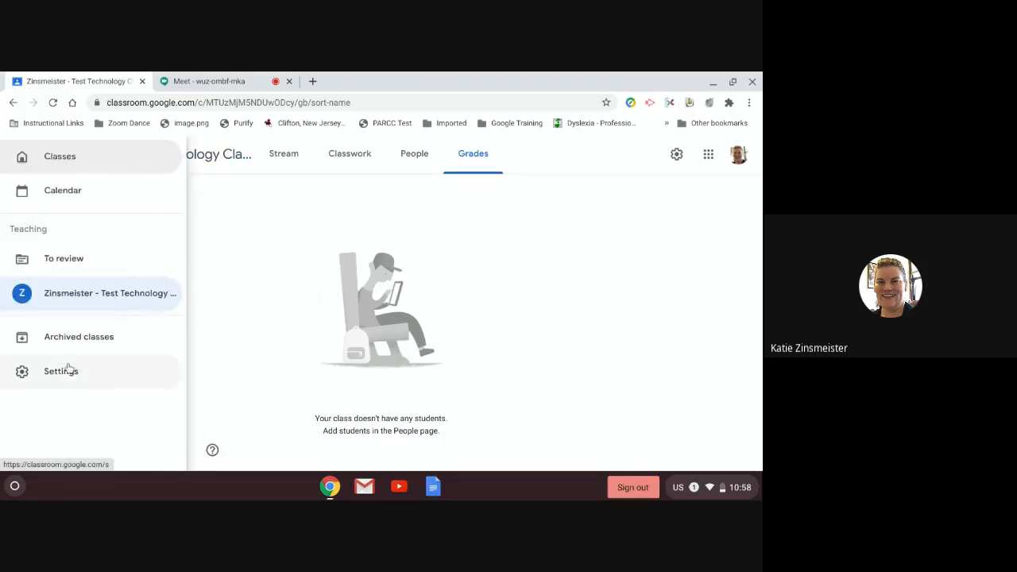
Step: Restore Elementary Staff Tech Support and Middle School Teacher Tech Support from Archived classes
{"action": "left_click", "coordinate": [76, 337]}
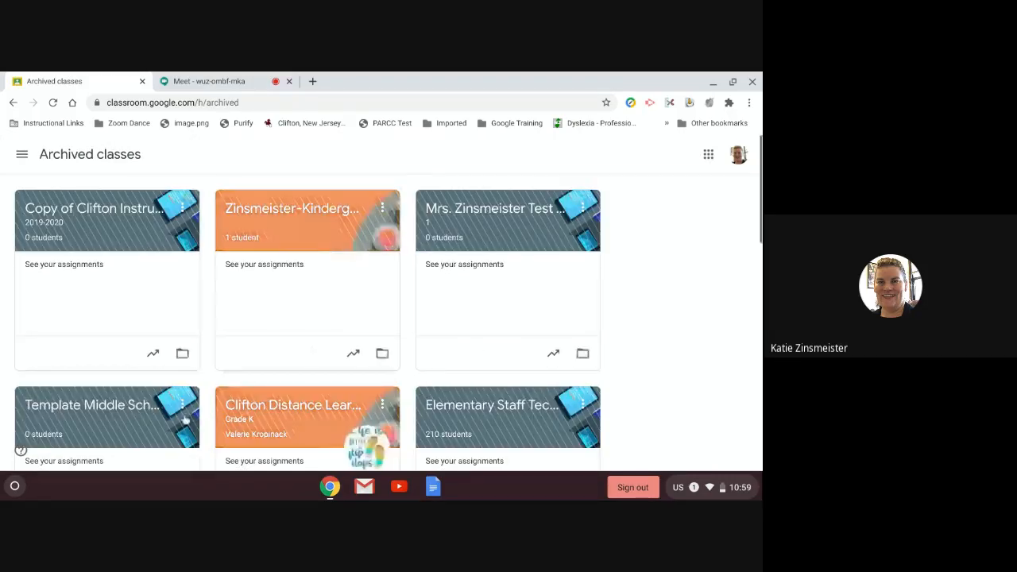
{"action": "scroll", "coordinate": [225, 427], "scroll_direction": "down", "scroll_amount": 2}
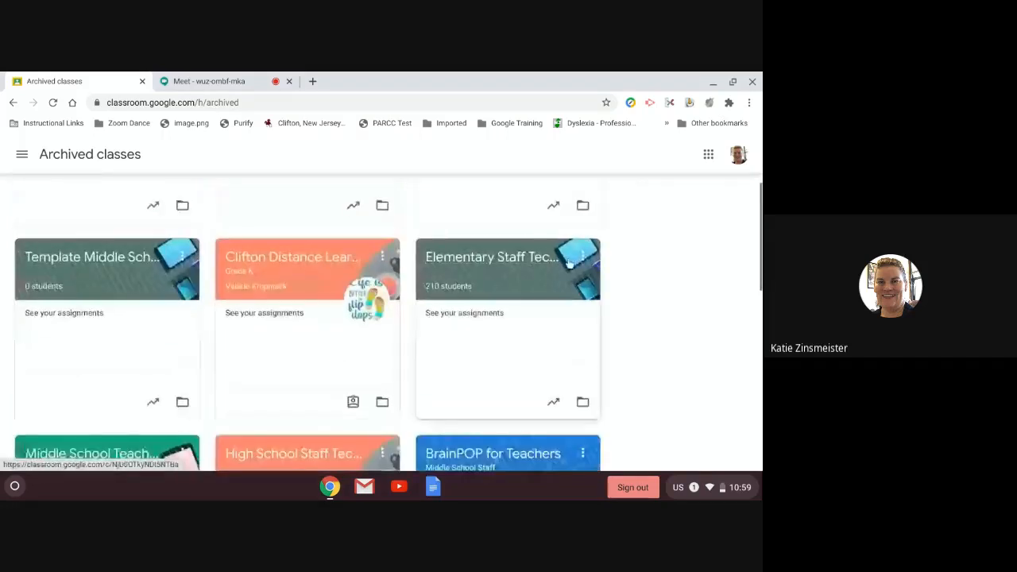
{"action": "left_click", "coordinate": [582, 257]}
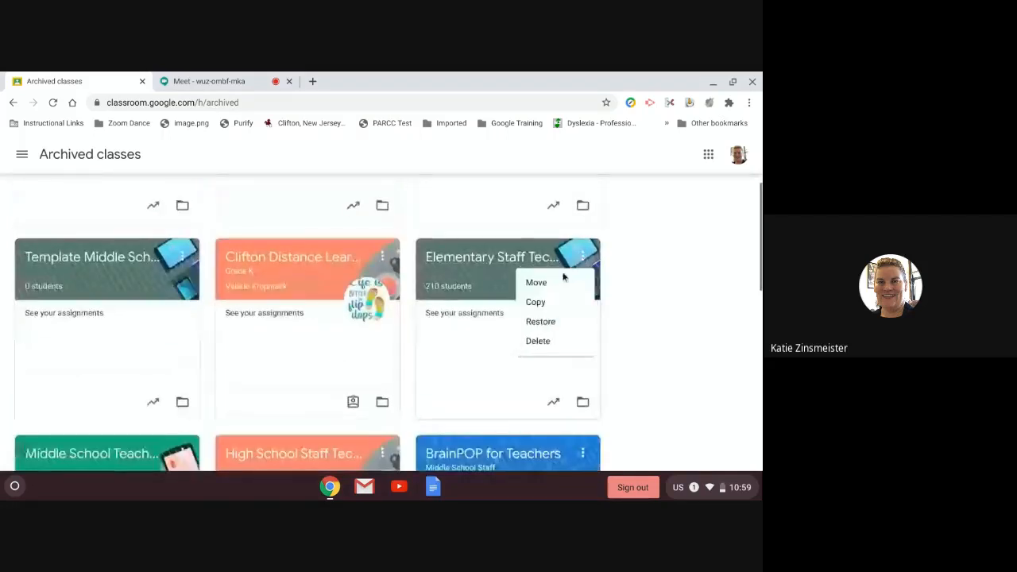
{"action": "left_click", "coordinate": [548, 321]}
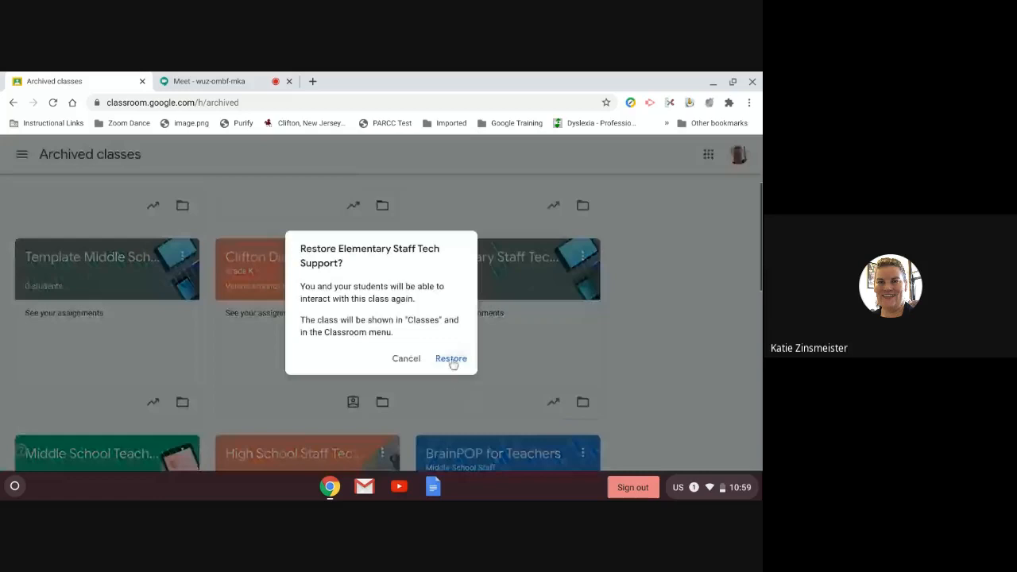
{"action": "left_click", "coordinate": [450, 358]}
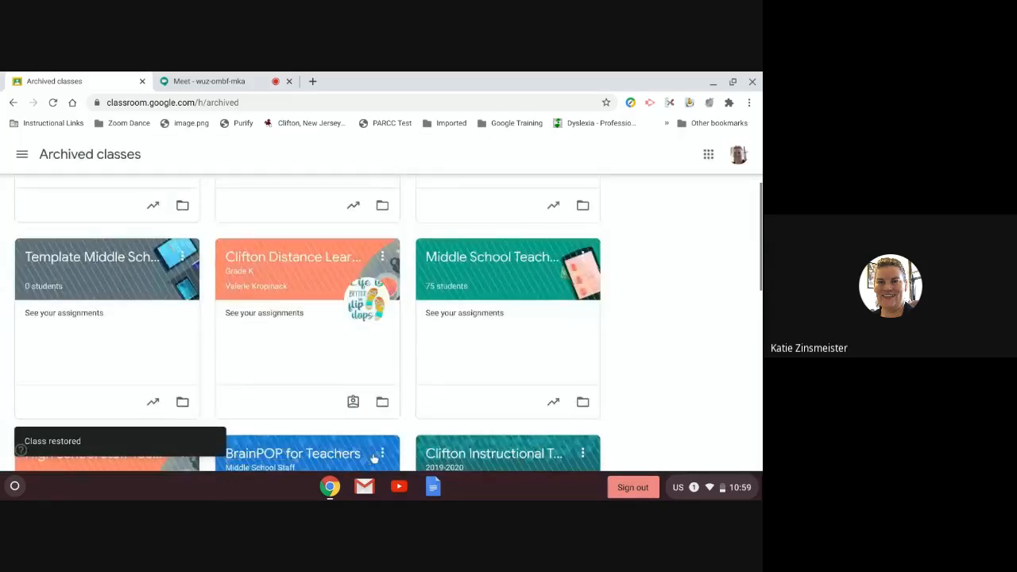
{"action": "left_click", "coordinate": [587, 262]}
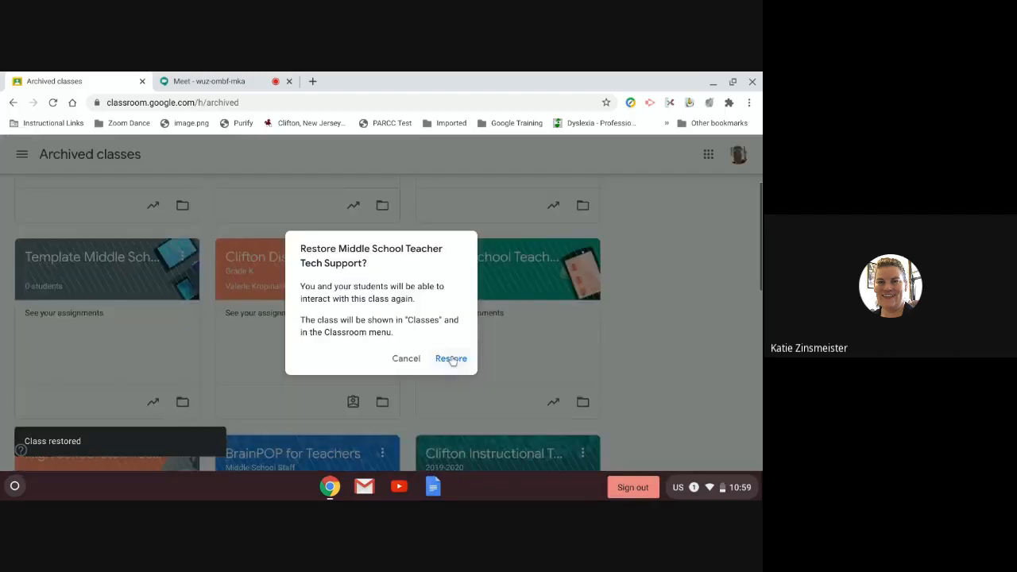
{"action": "left_click", "coordinate": [451, 358]}
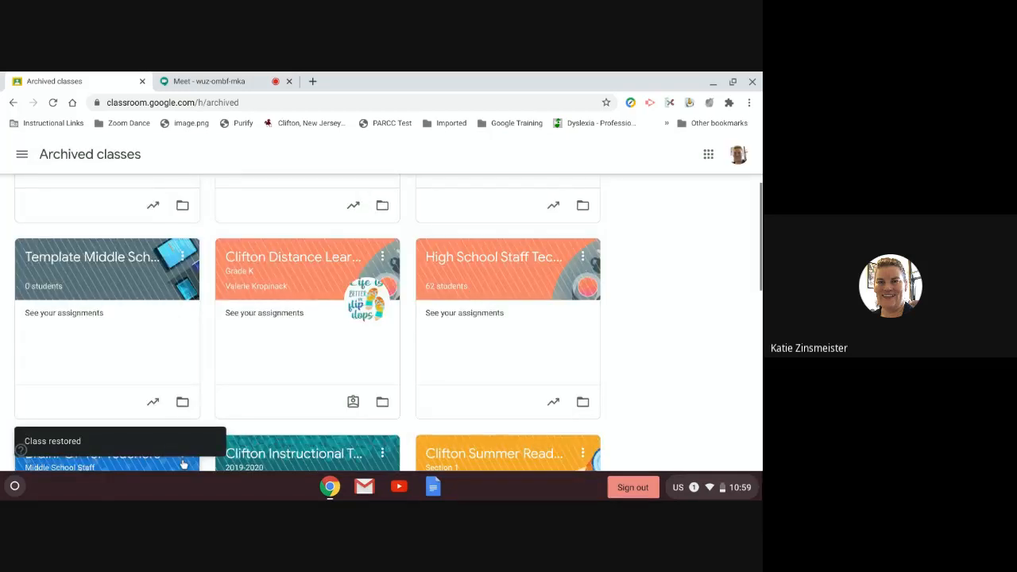
Step: Restore High School Staff Tech Support, then return to the Classes home page
{"action": "left_click", "coordinate": [183, 463]}
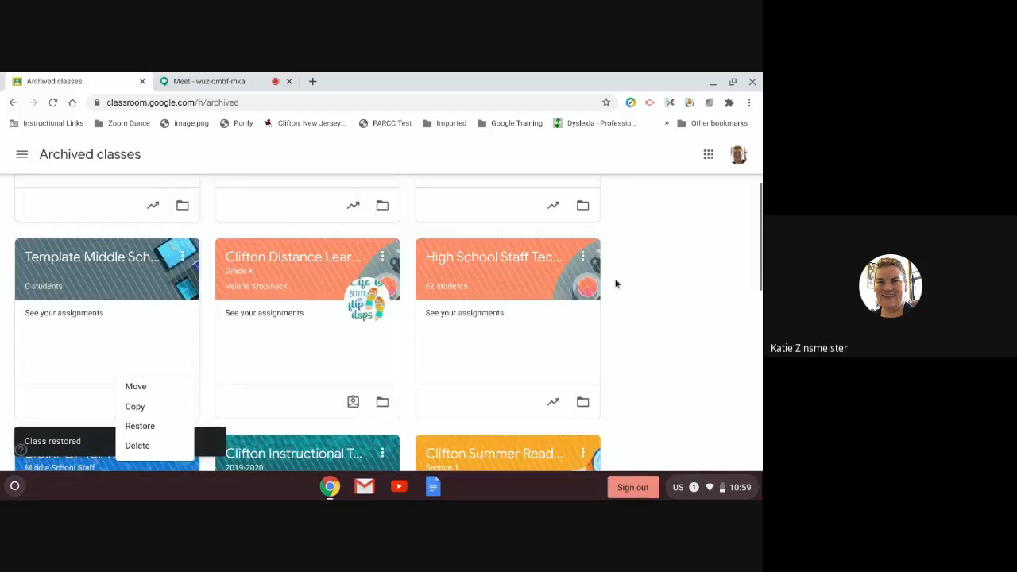
{"action": "left_click", "coordinate": [587, 252]}
{"action": "left_click", "coordinate": [586, 252]}
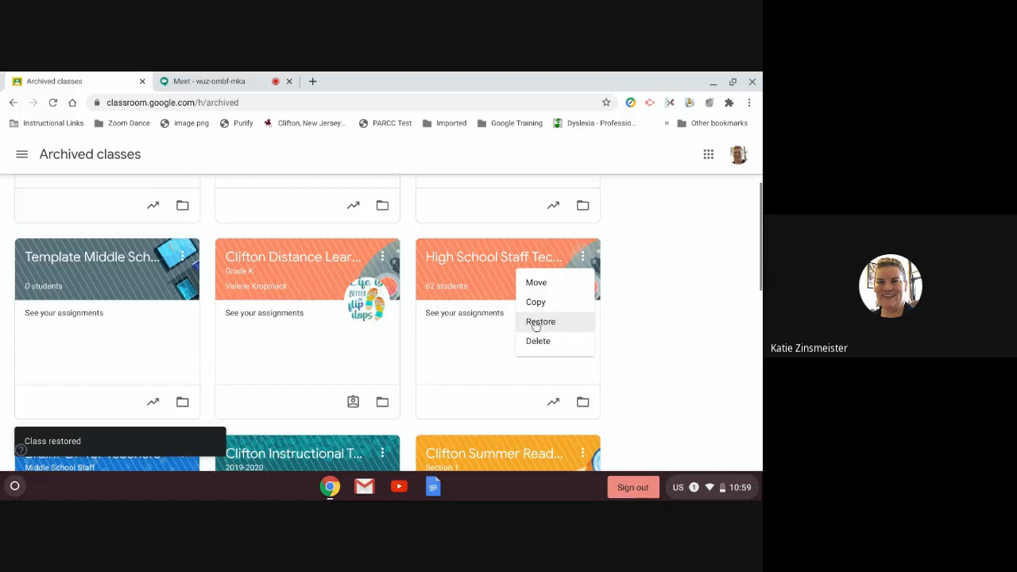
{"action": "left_click", "coordinate": [540, 321]}
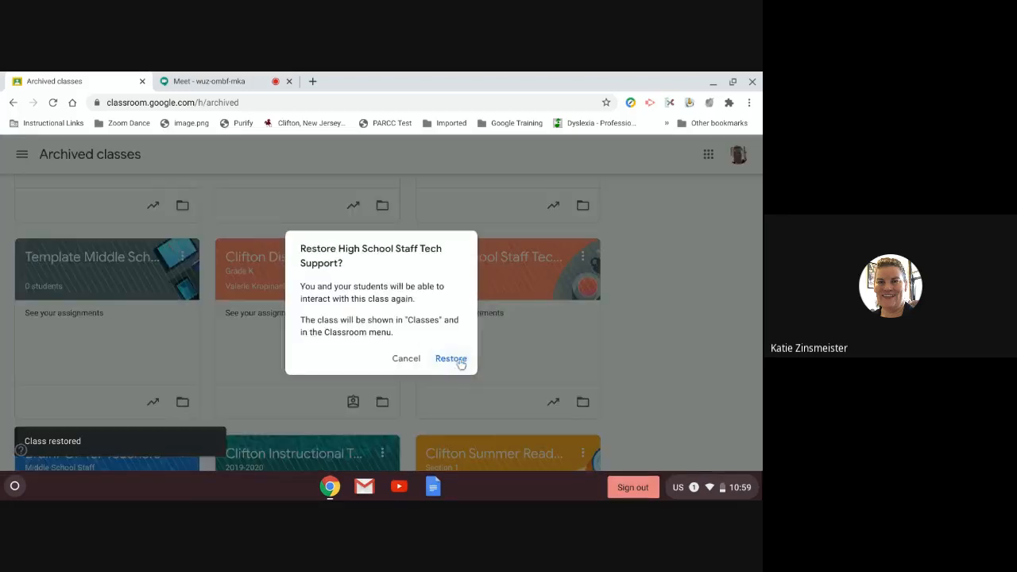
{"action": "left_click", "coordinate": [443, 359]}
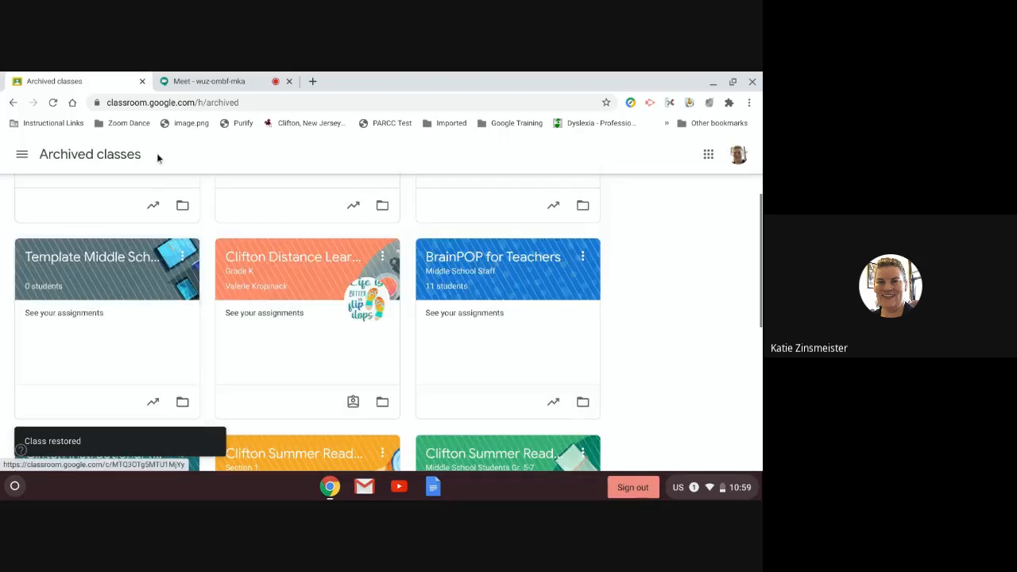
{"action": "scroll", "coordinate": [104, 222], "scroll_direction": "up", "scroll_amount": 2}
{"action": "left_click", "coordinate": [22, 155]}
{"action": "left_click", "coordinate": [69, 166]}
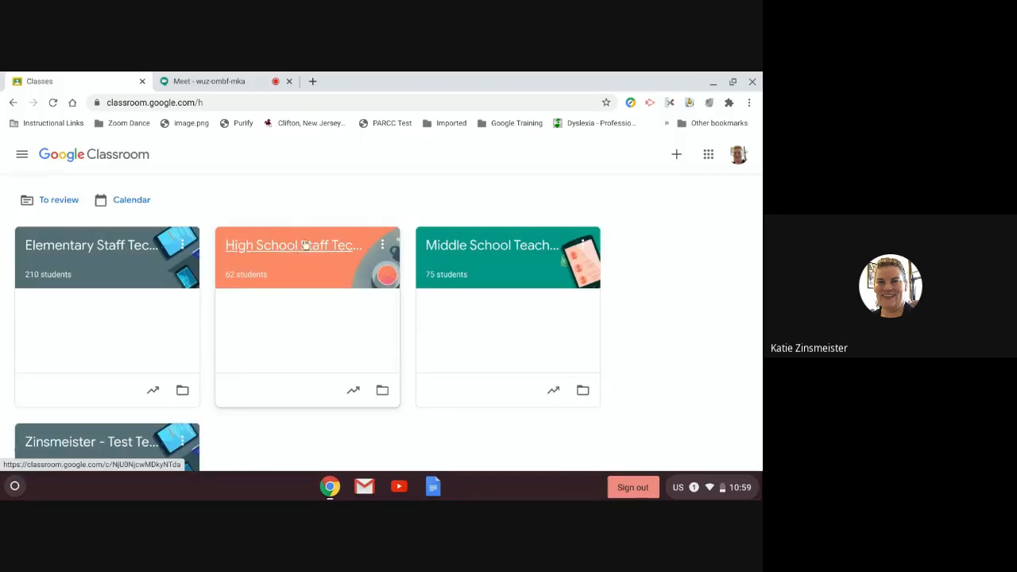
Step: Open High School Staff Tech Support, view its class code, then open Test Assignment's student work from Grades
{"action": "left_click", "coordinate": [307, 243]}
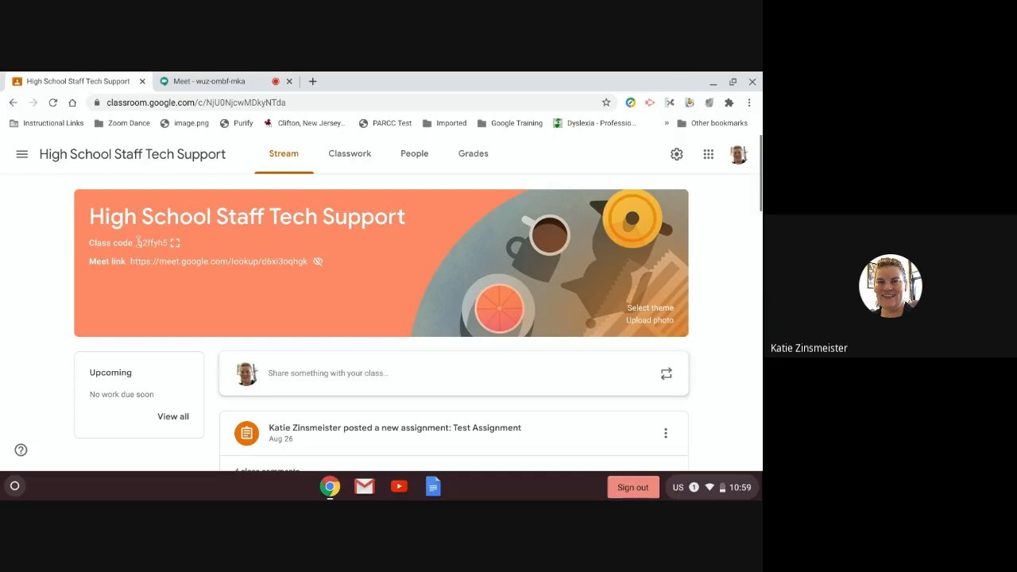
{"action": "left_click", "coordinate": [176, 244]}
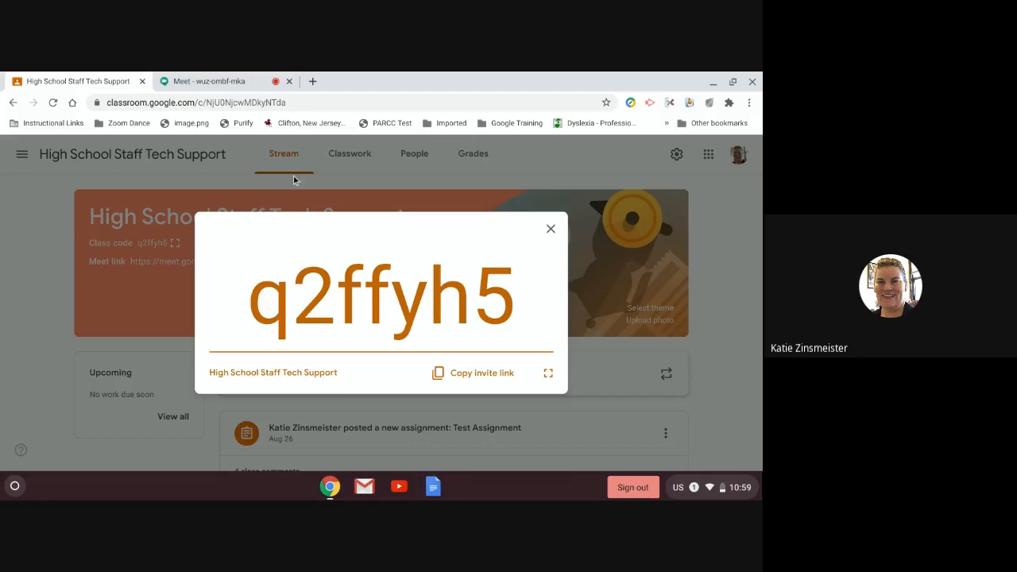
{"action": "left_click", "coordinate": [550, 231]}
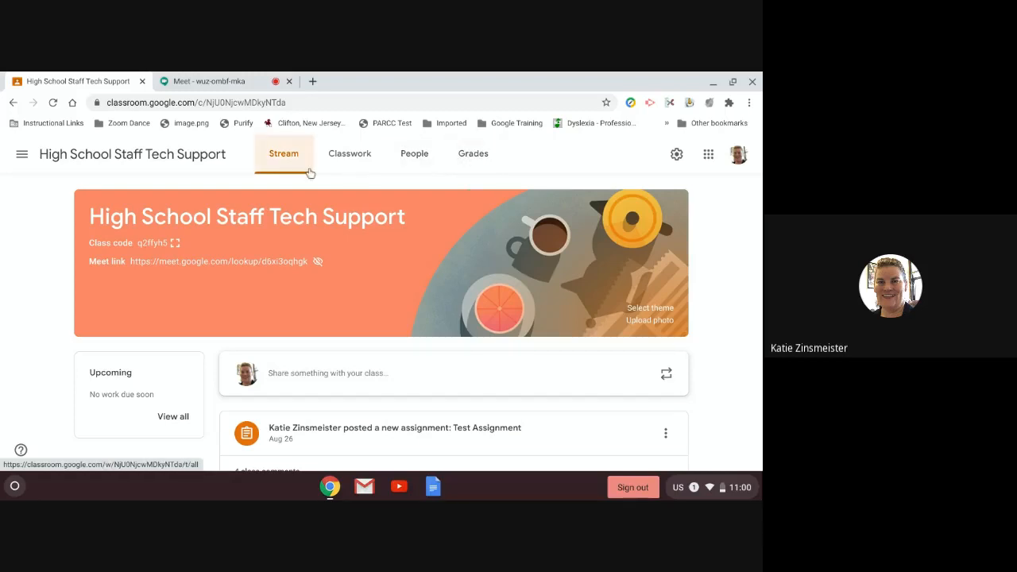
{"action": "left_click", "coordinate": [473, 155]}
{"action": "left_click", "coordinate": [470, 158]}
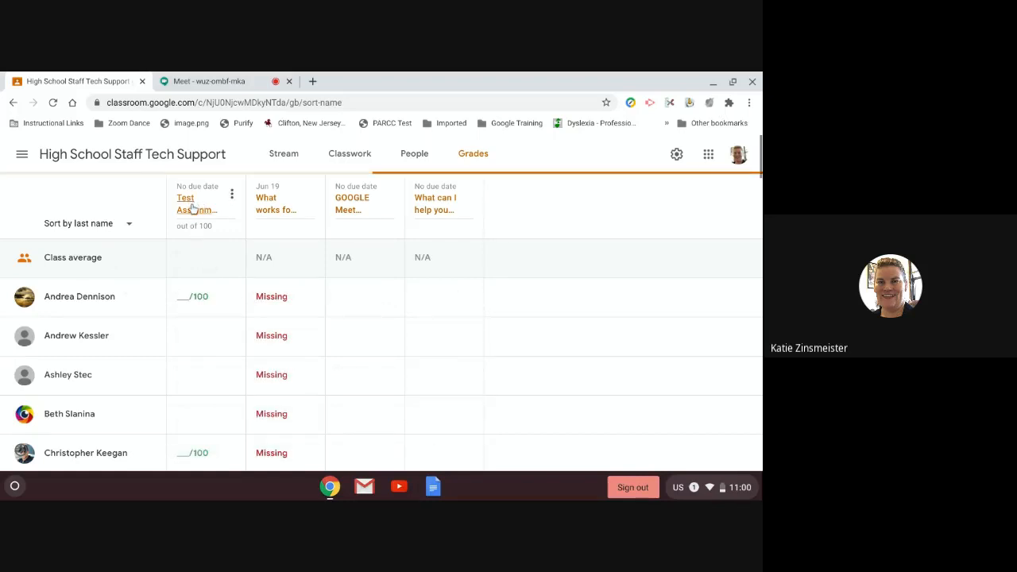
{"action": "left_click", "coordinate": [193, 205]}
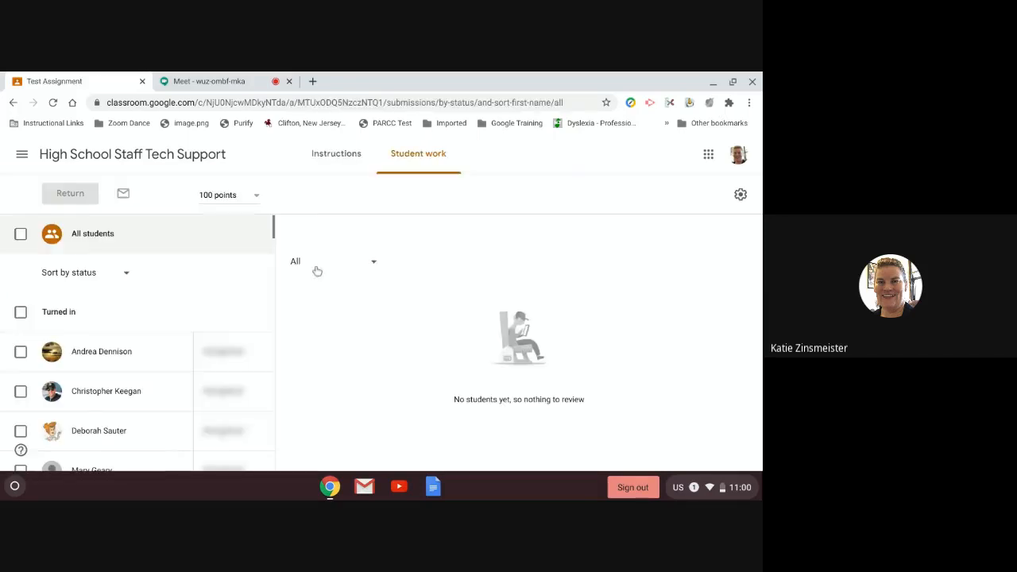
{"action": "left_click", "coordinate": [77, 358]}
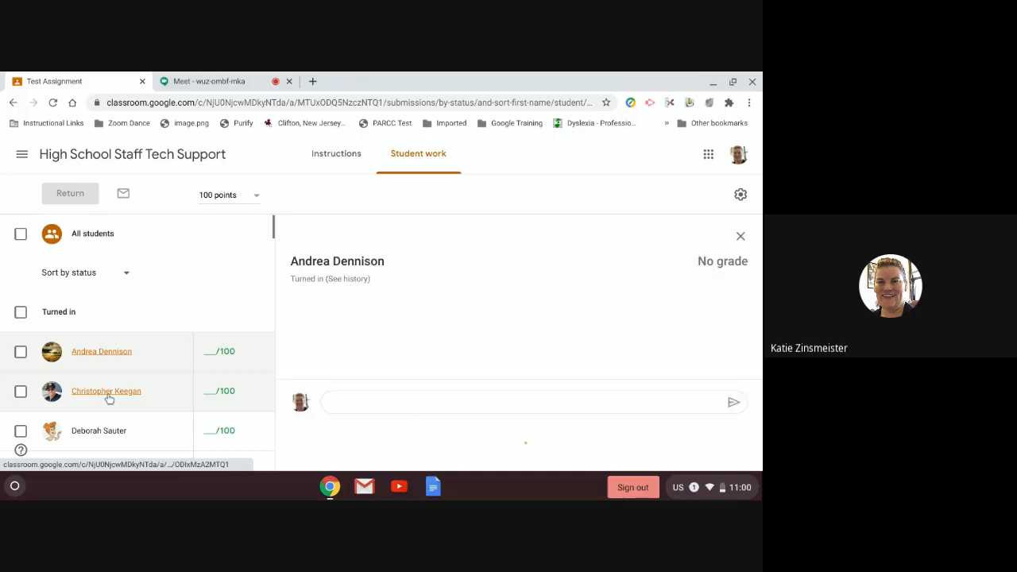
{"action": "left_click", "coordinate": [252, 351]}
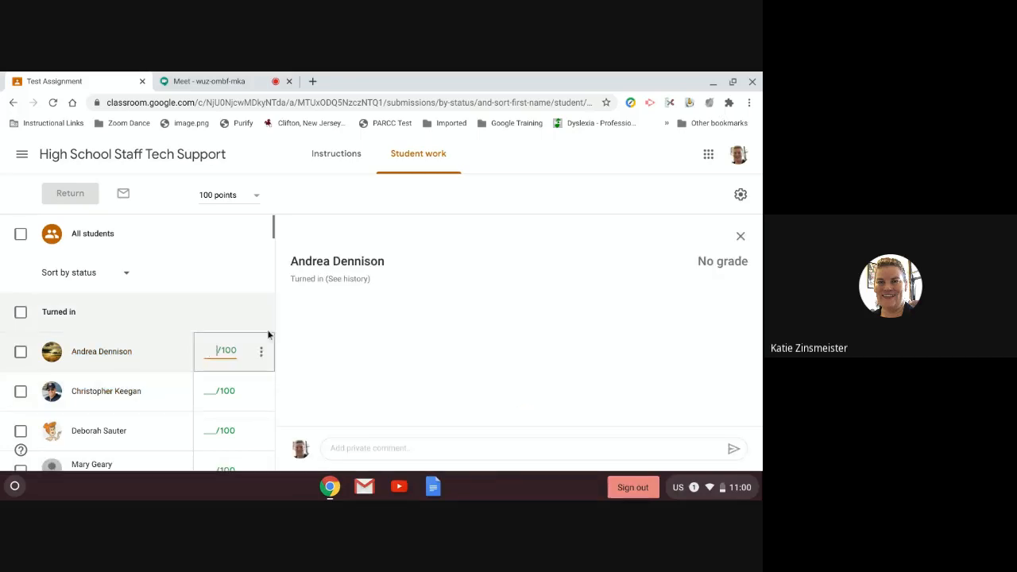
{"action": "type", "text": "0"}
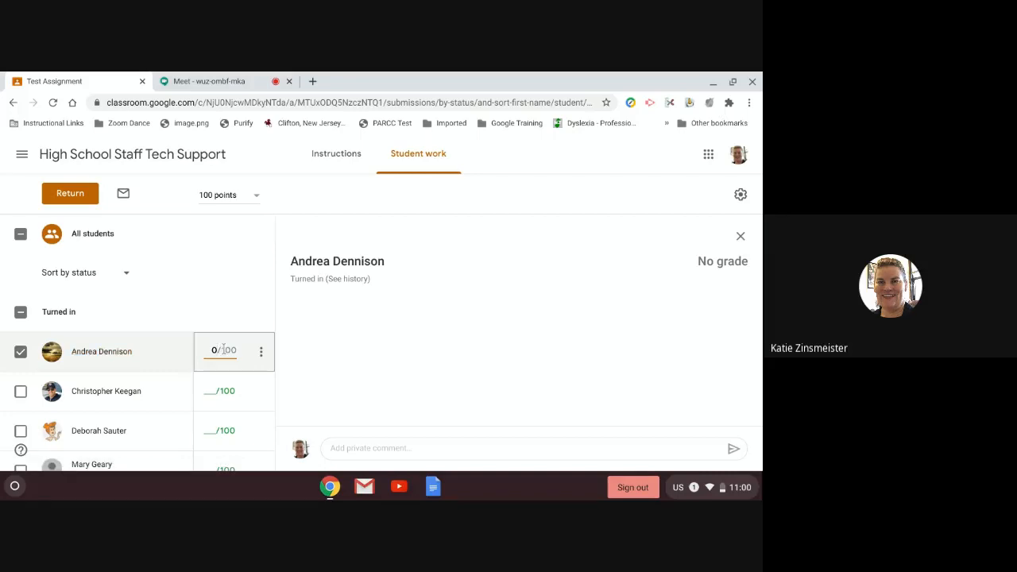
{"action": "key", "text": "BackSpace"}
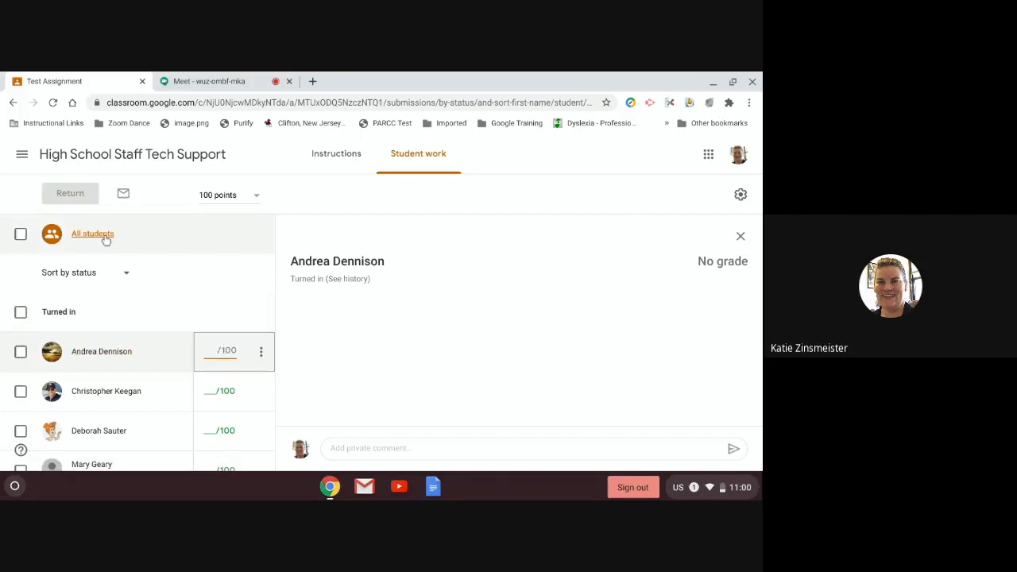
{"action": "left_click", "coordinate": [21, 234]}
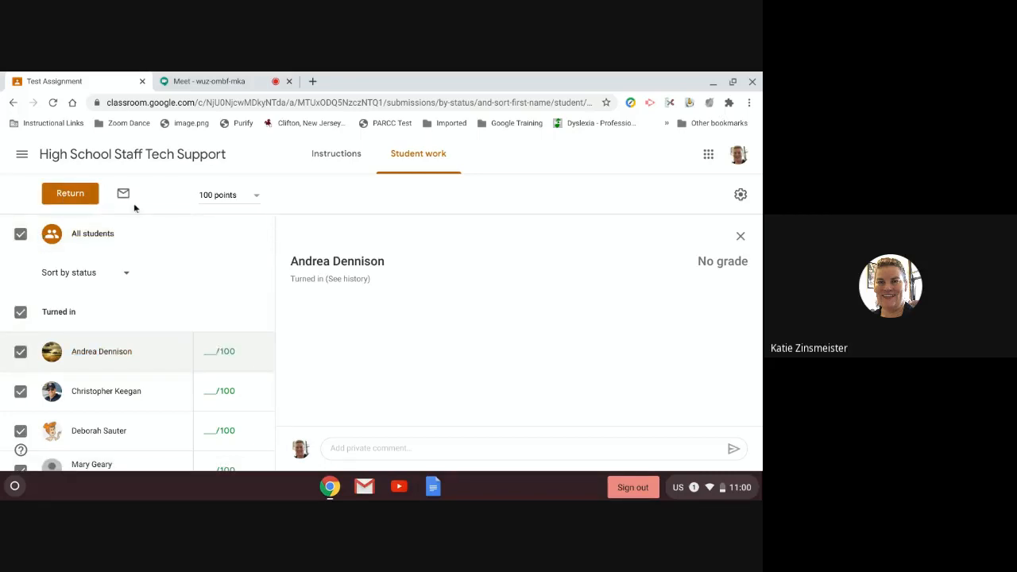
{"action": "left_click", "coordinate": [22, 155]}
{"action": "left_click", "coordinate": [75, 298]}
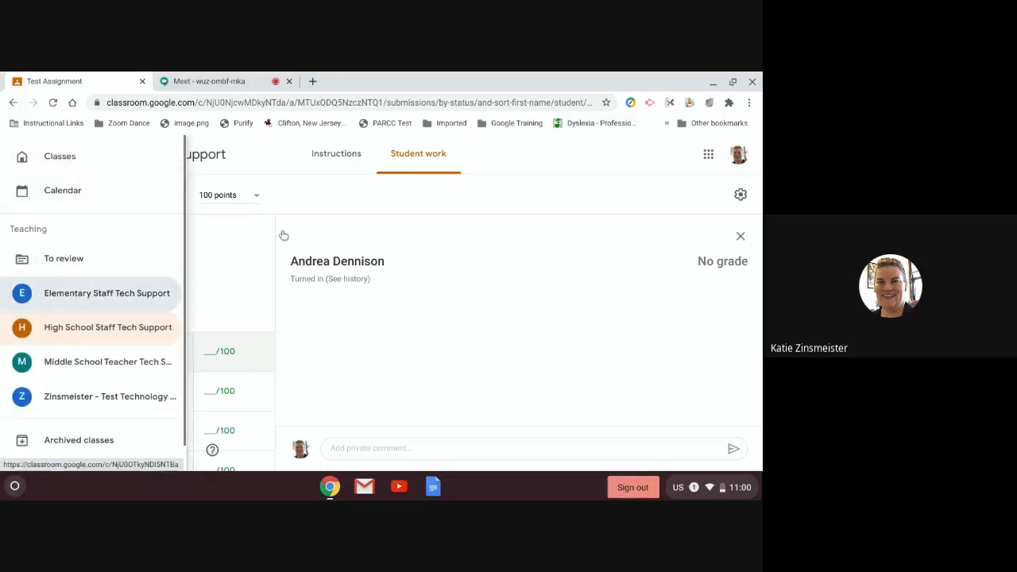
Step: Open the Elementary class gradebook and look over the May 7 assignment's options
{"action": "left_click", "coordinate": [471, 155]}
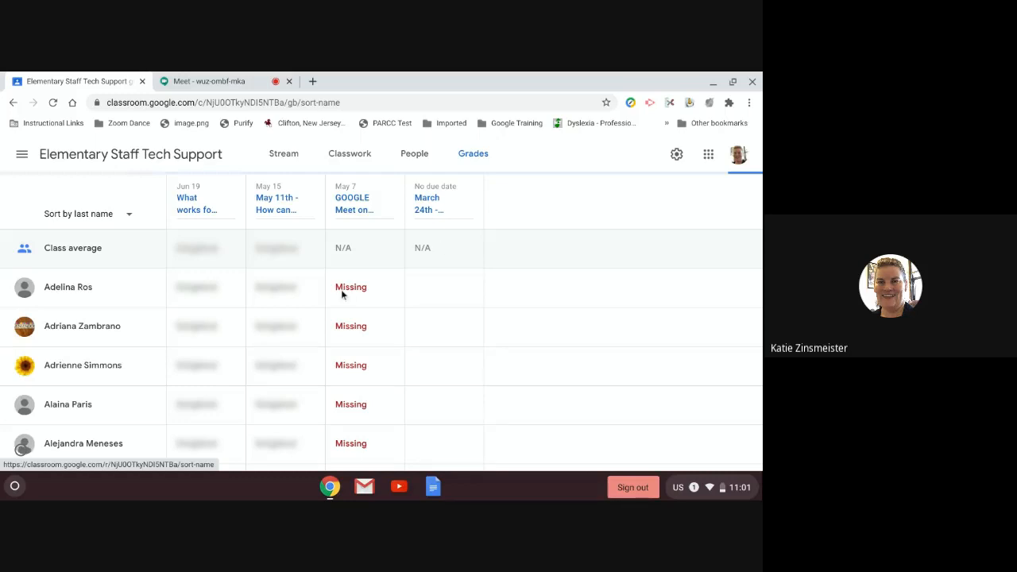
{"action": "scroll", "coordinate": [282, 325], "scroll_direction": "down", "scroll_amount": 3}
{"action": "scroll", "coordinate": [262, 322], "scroll_direction": "up", "scroll_amount": 2}
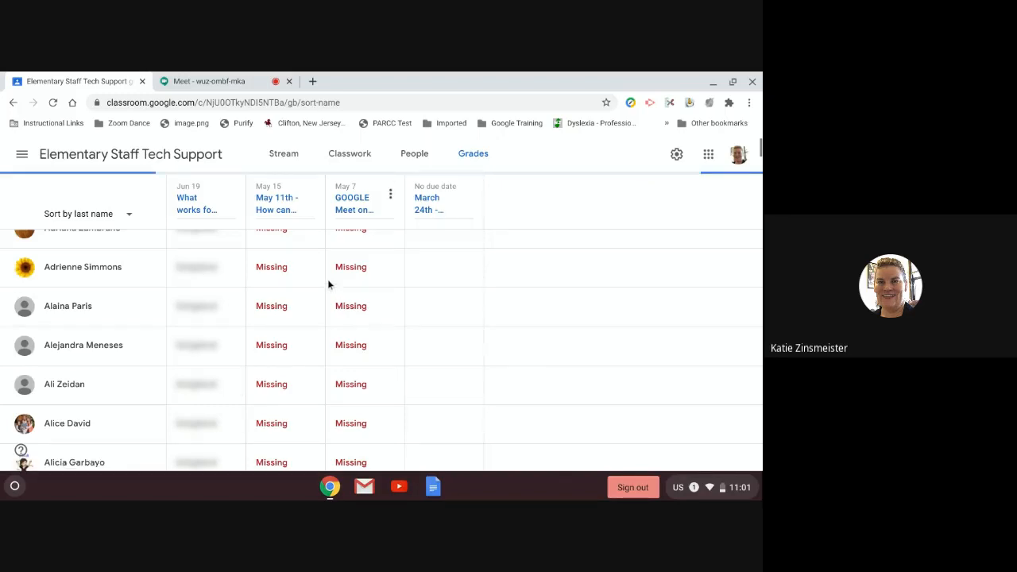
{"action": "scroll", "coordinate": [327, 278], "scroll_direction": "up", "scroll_amount": 2}
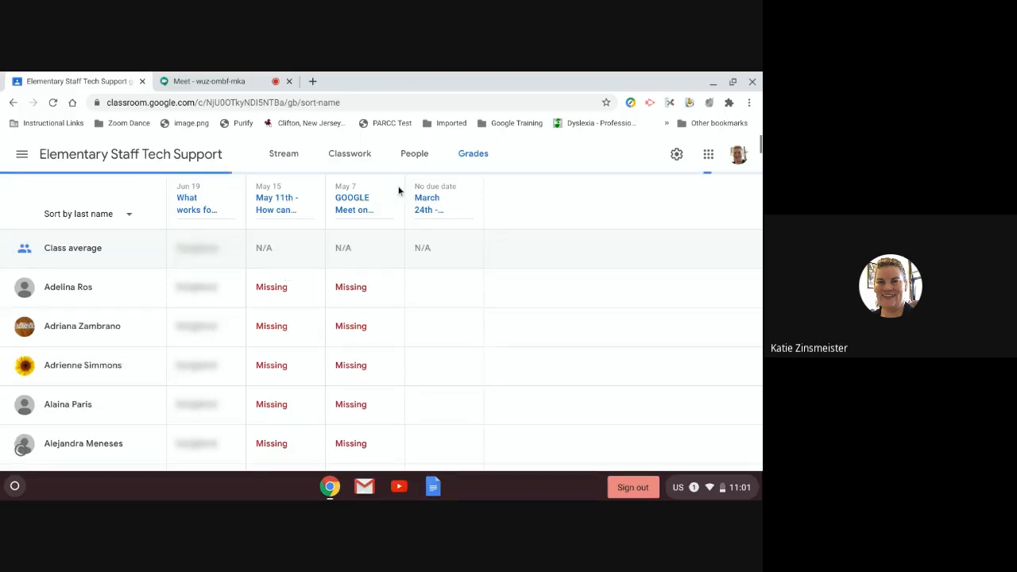
{"action": "mouse_move", "coordinate": [399, 190]}
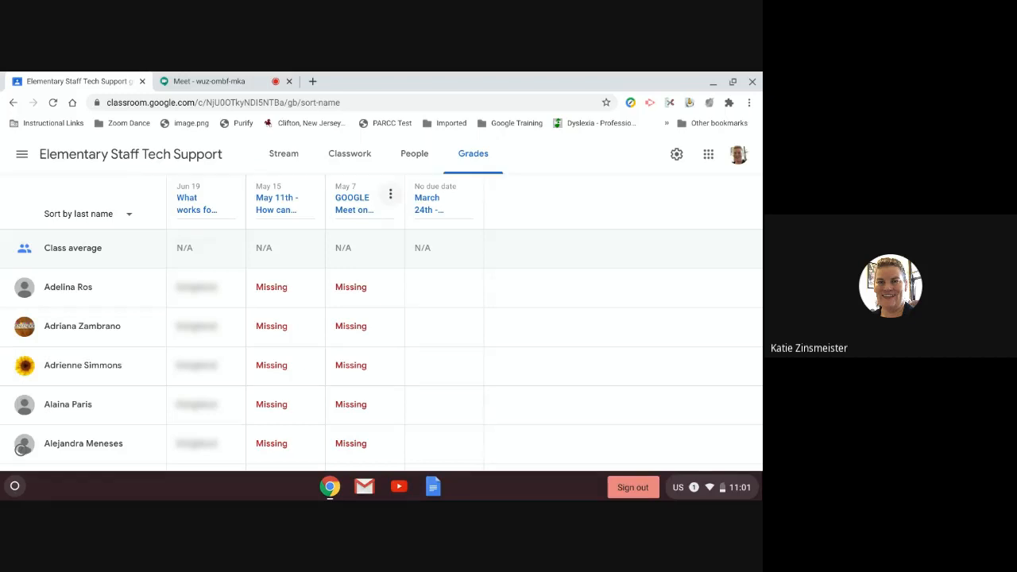
{"action": "left_click", "coordinate": [389, 197]}
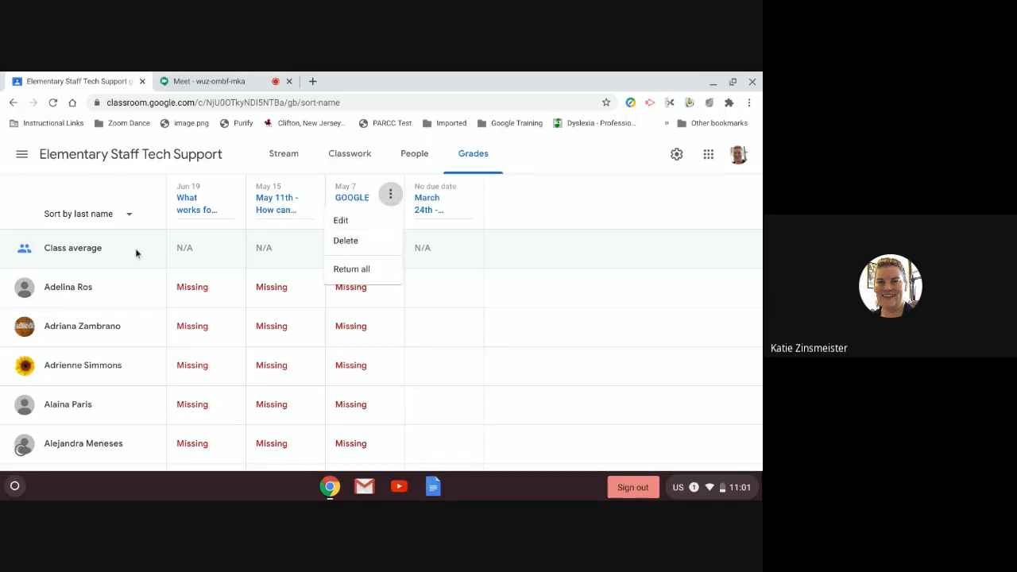
{"action": "left_click", "coordinate": [665, 198]}
{"action": "scroll", "coordinate": [284, 398], "scroll_direction": "down", "scroll_amount": 5}
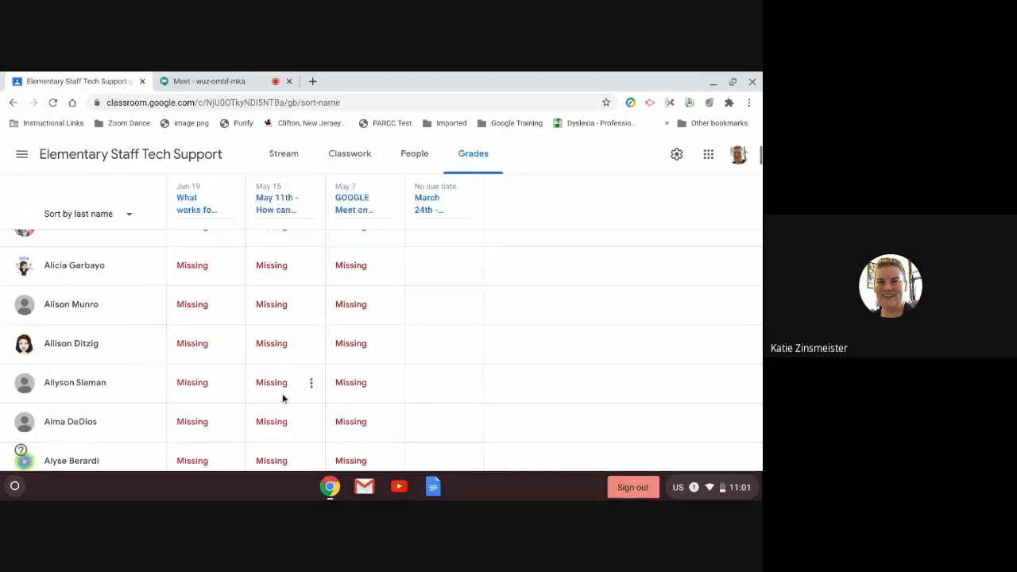
{"action": "scroll", "coordinate": [235, 408], "scroll_direction": "up", "scroll_amount": 5}
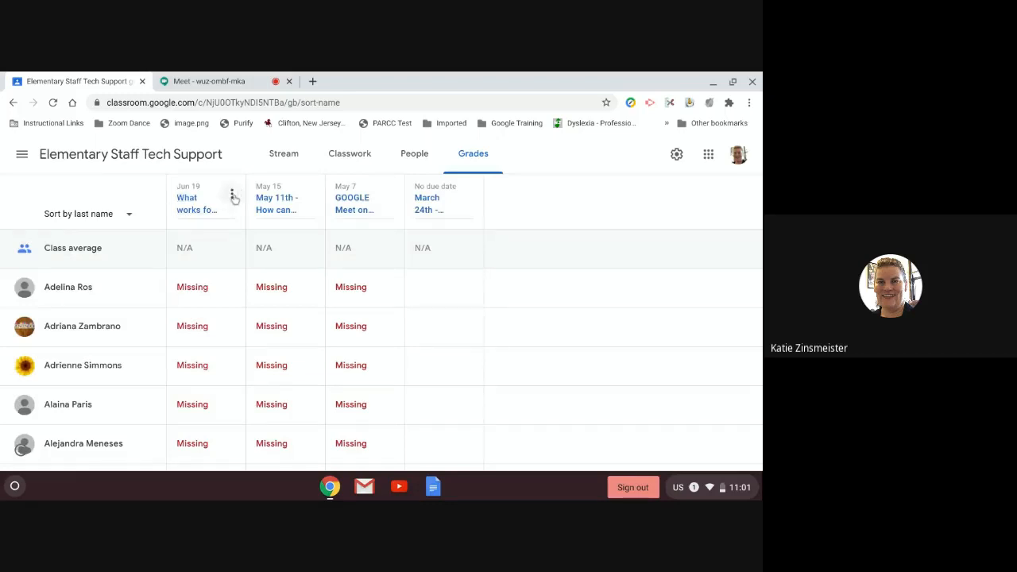
Step: View the first student's Jun 19 submission for 'What works for you?'
{"action": "left_click", "coordinate": [233, 194]}
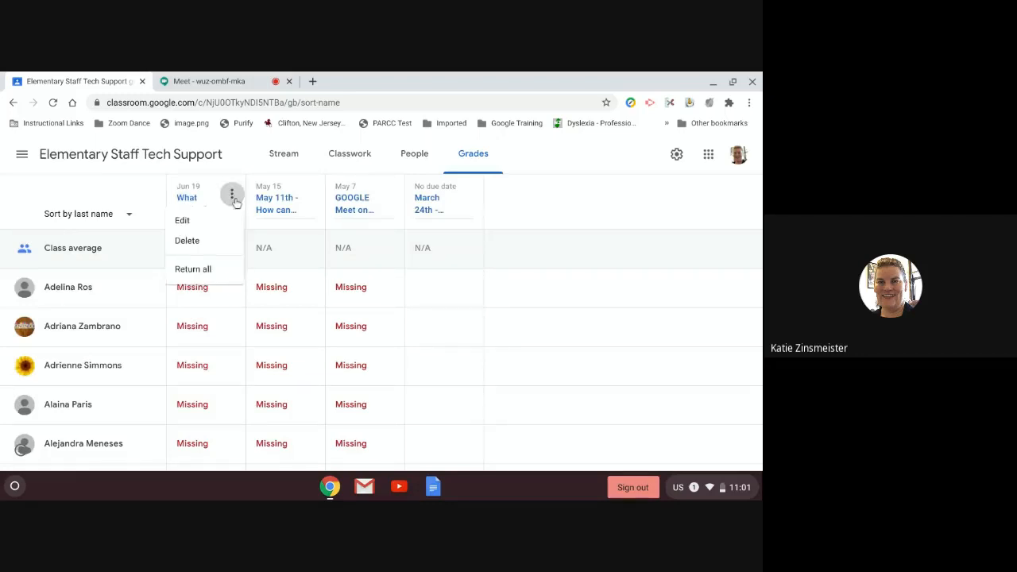
{"action": "left_click", "coordinate": [137, 168]}
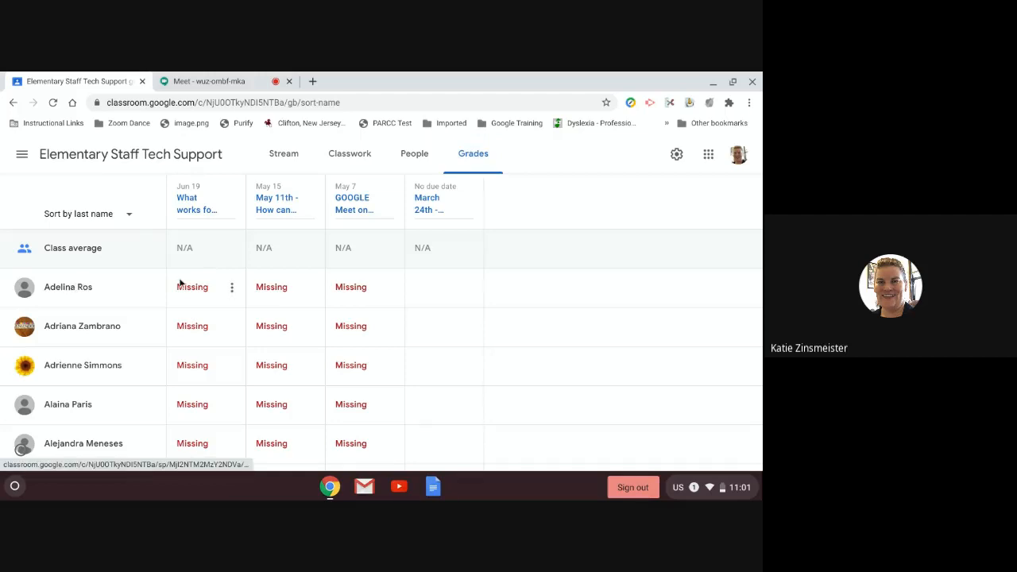
{"action": "left_click", "coordinate": [202, 288]}
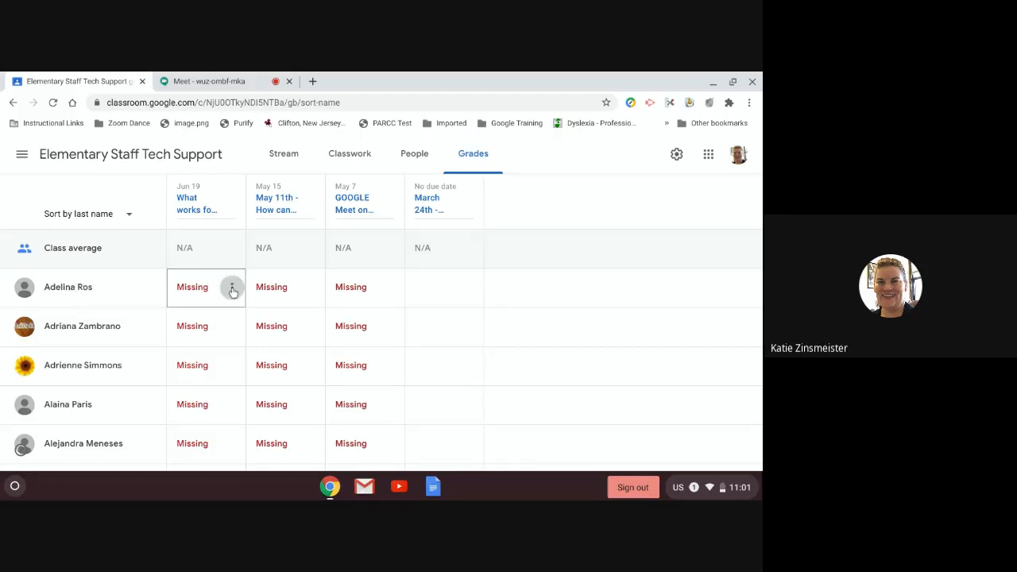
{"action": "left_click", "coordinate": [232, 289]}
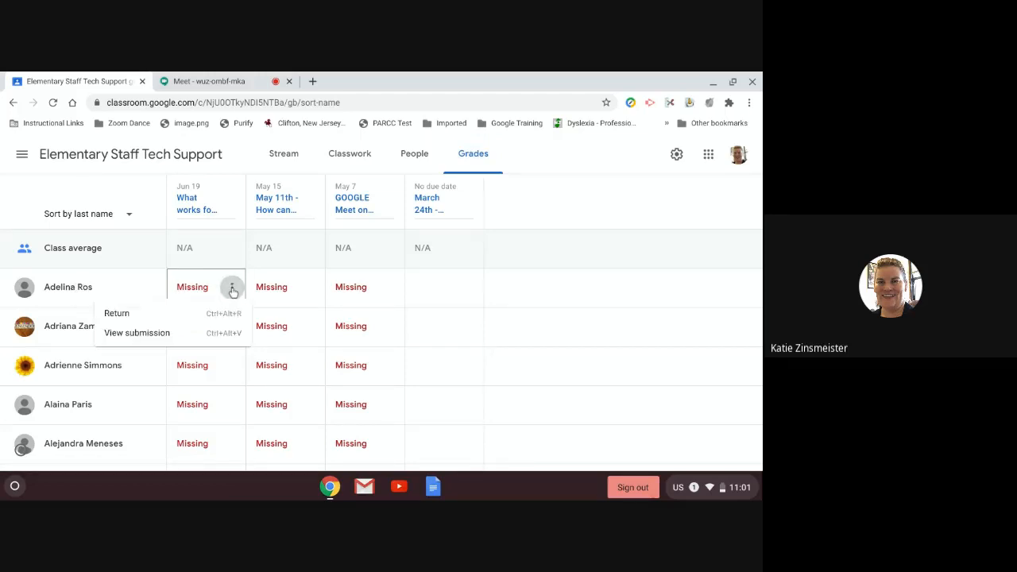
{"action": "left_click", "coordinate": [136, 337]}
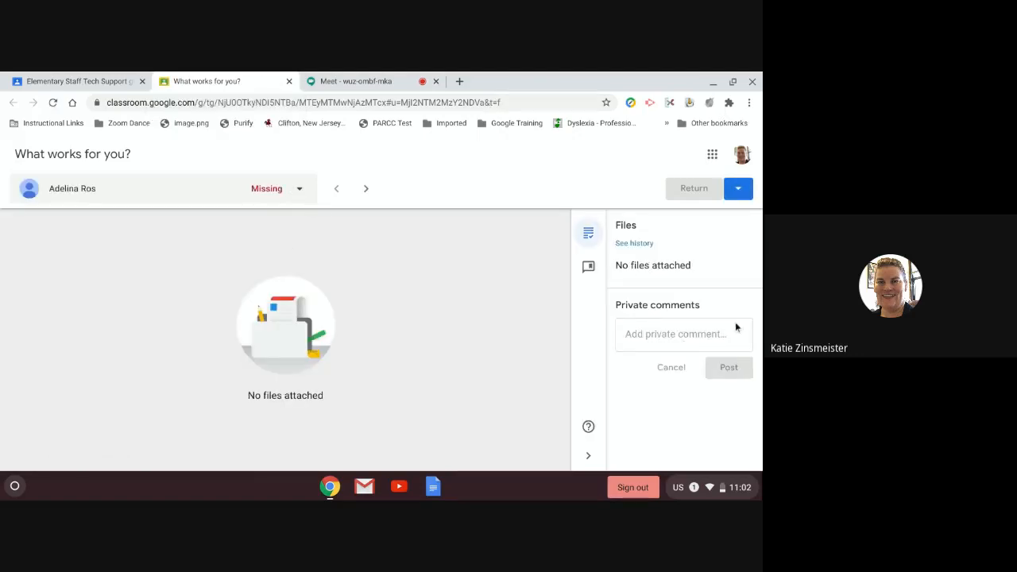
Step: Pick another student from the student list and check the Return options without using them
{"action": "left_click", "coordinate": [298, 191]}
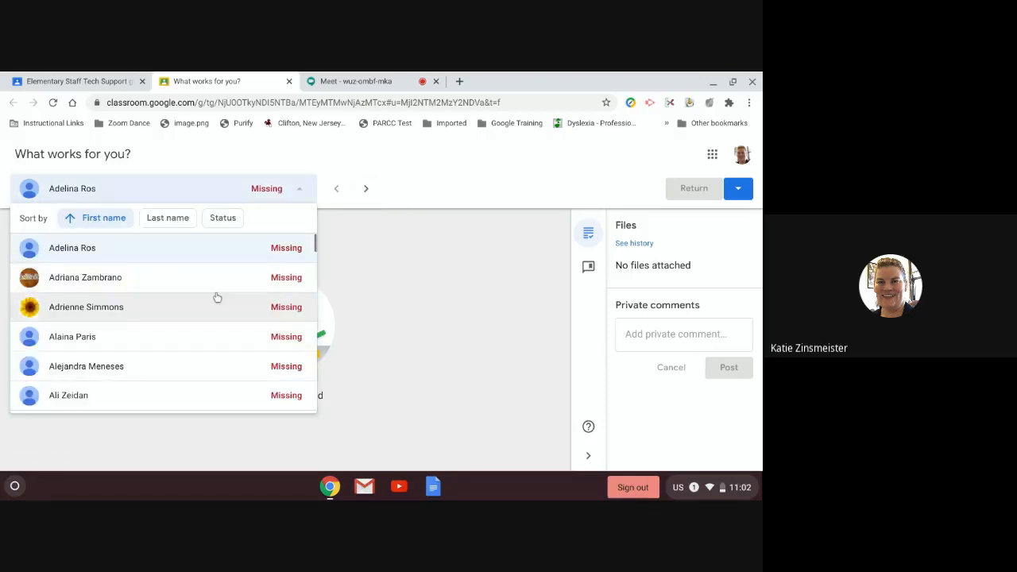
{"action": "scroll", "coordinate": [191, 318], "scroll_direction": "down", "scroll_amount": 1}
{"action": "scroll", "coordinate": [167, 326], "scroll_direction": "down", "scroll_amount": 5}
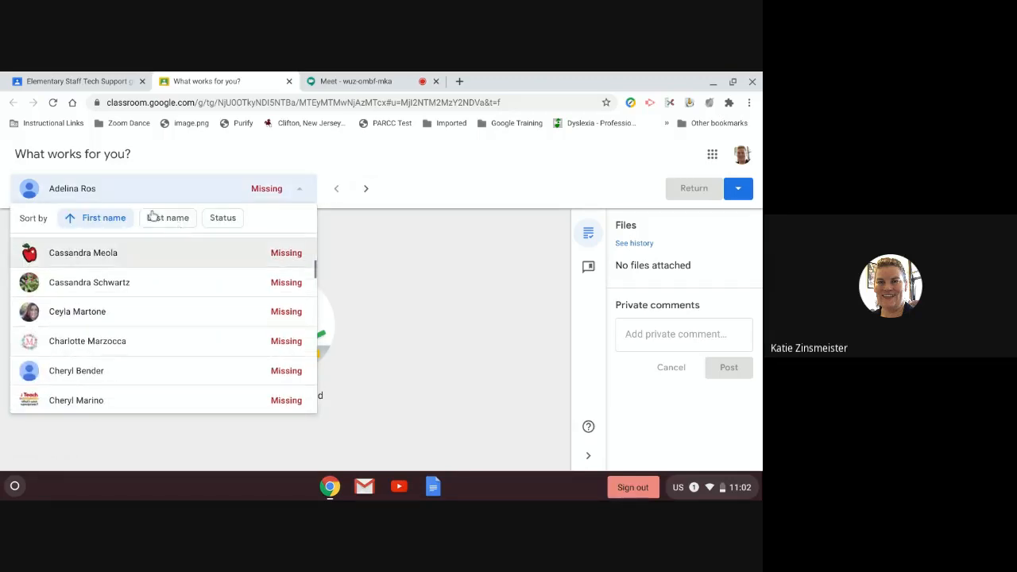
{"action": "left_click", "coordinate": [127, 291]}
{"action": "left_click", "coordinate": [736, 190]}
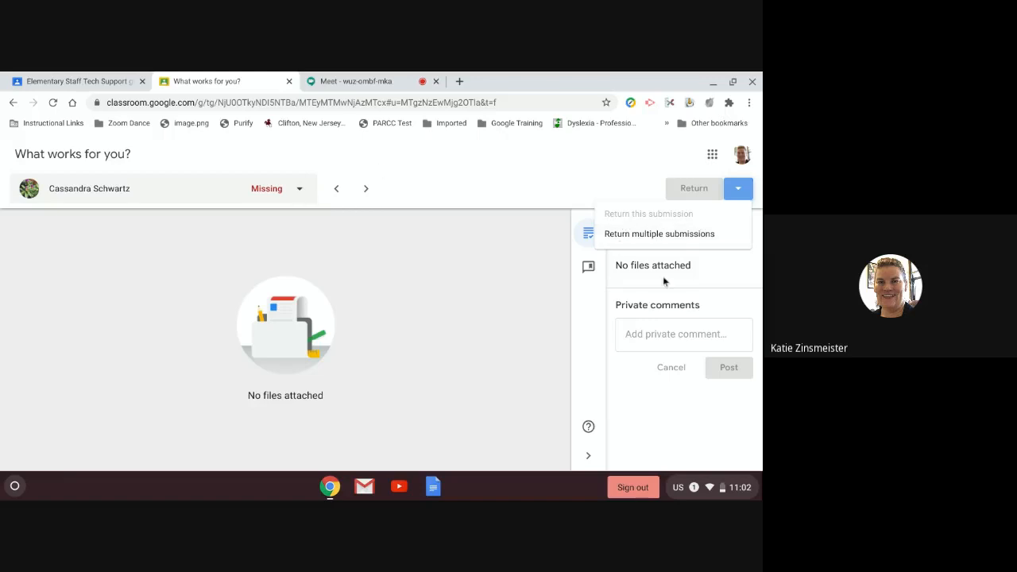
{"action": "left_click", "coordinate": [533, 285]}
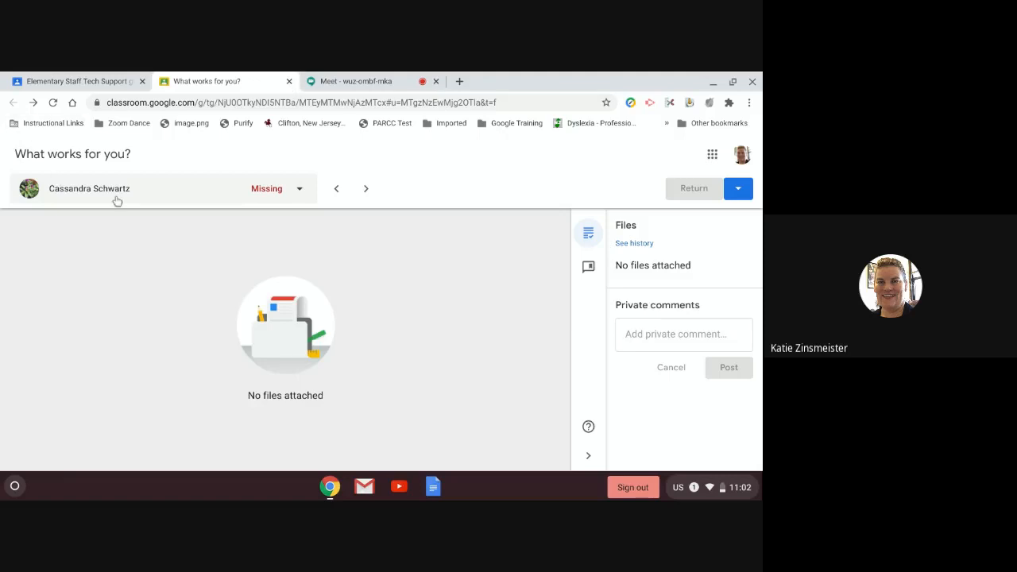
Step: Close the submission tab and open the Elementary Staff Tech Support Classwork page
{"action": "left_click", "coordinate": [289, 82]}
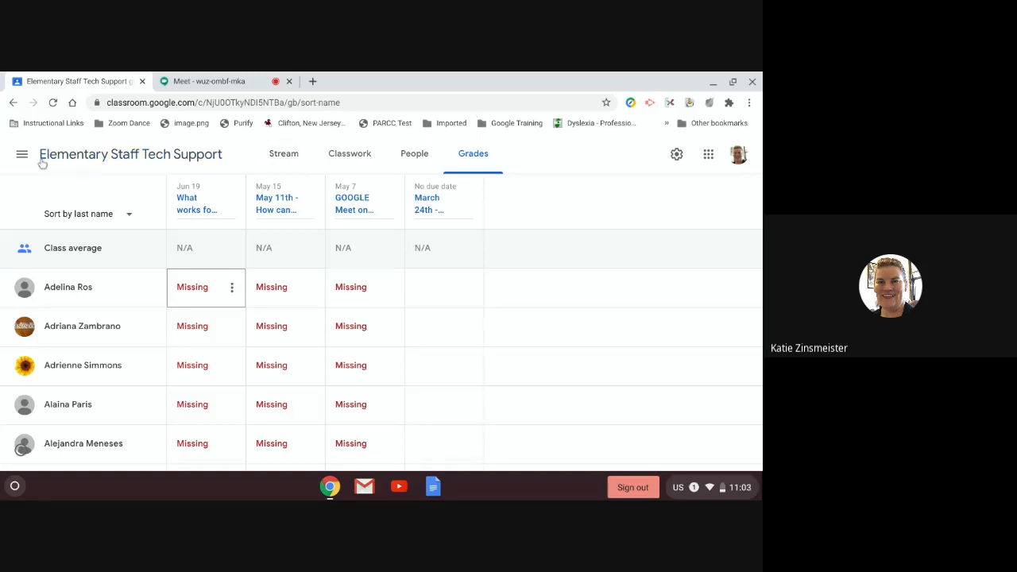
{"action": "left_click", "coordinate": [70, 154]}
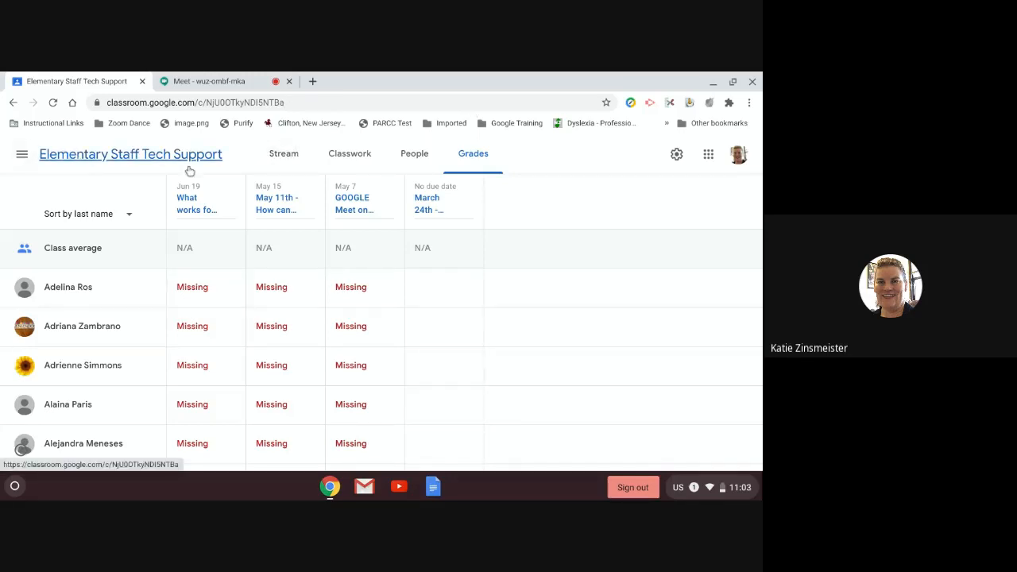
{"action": "left_click", "coordinate": [355, 154]}
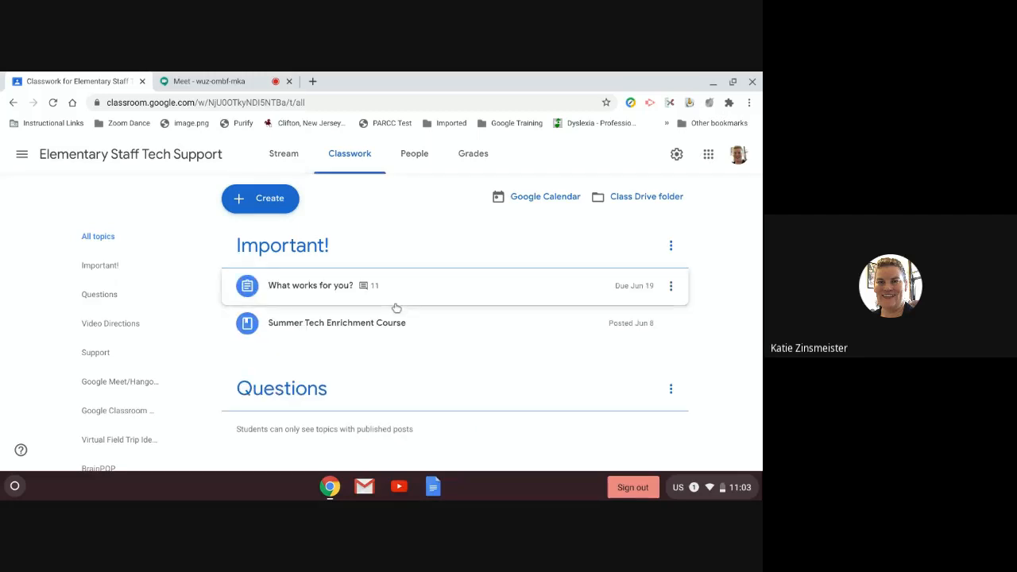
Step: Create a material titled 'BrainPOP' with description 'This is the link for BrainPOP .'
{"action": "left_click", "coordinate": [271, 200]}
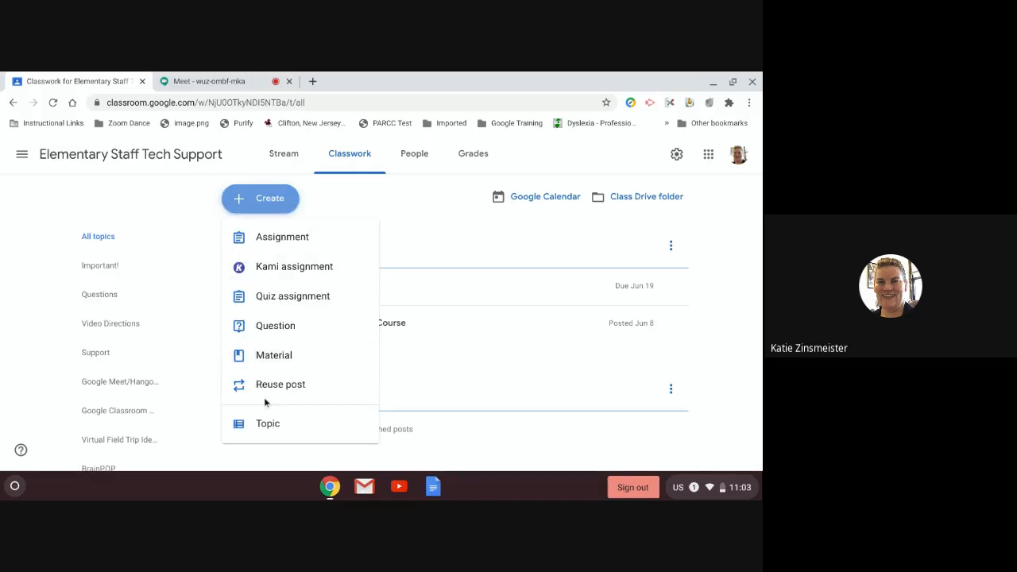
{"action": "left_click", "coordinate": [270, 366]}
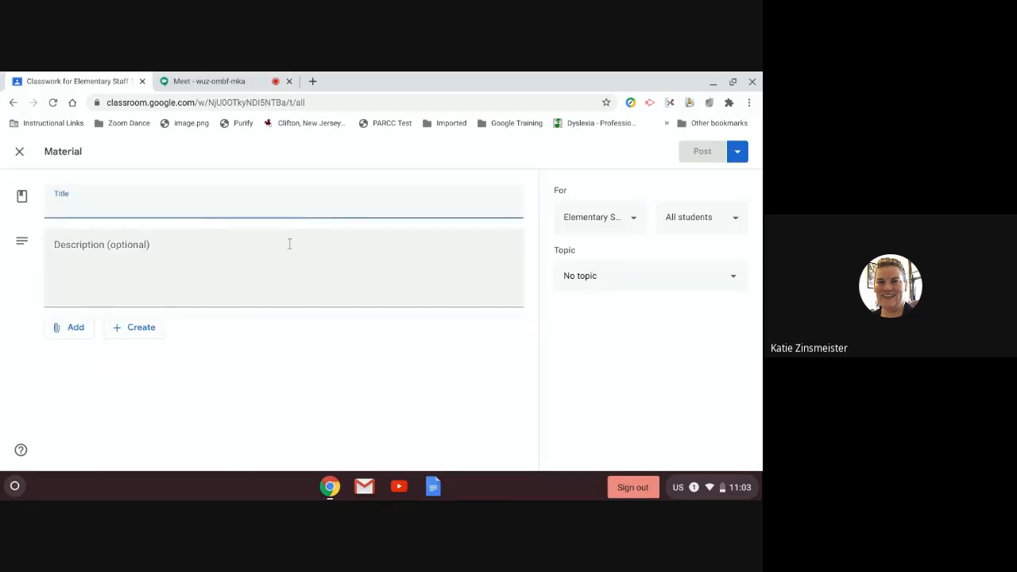
{"action": "type", "text": "BrainPO"}
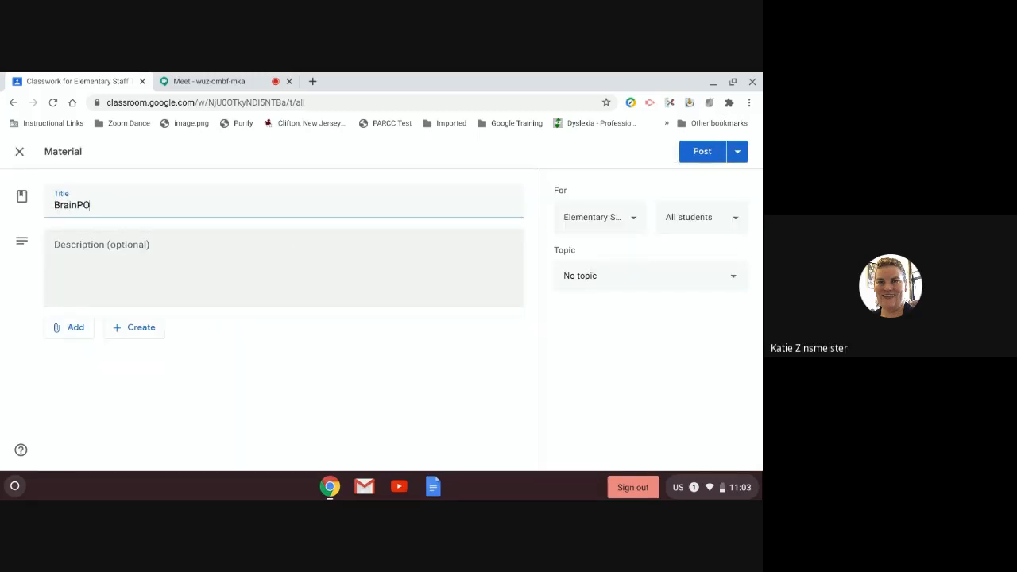
{"action": "type", "text": "P"}
{"action": "key", "text": "Tab"}
{"action": "type", "text": "This i"}
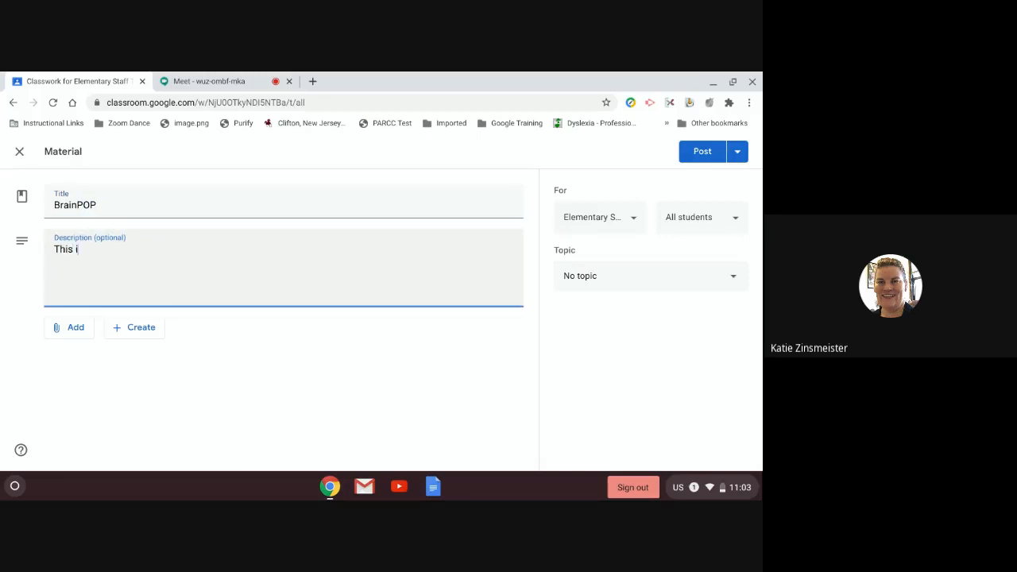
{"action": "type", "text": "s the link for BrainPOP "}
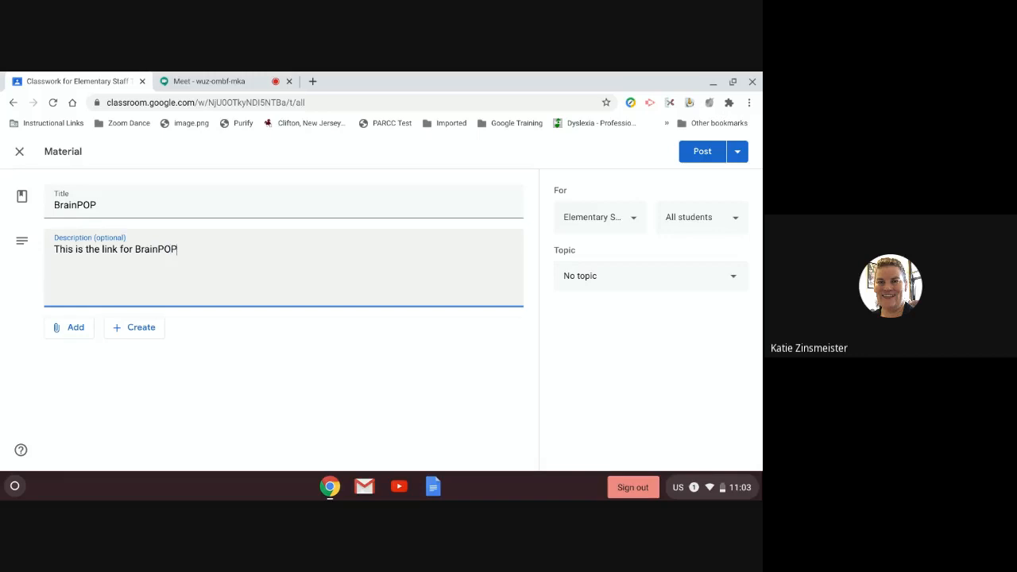
{"action": "type", "text": "."}
{"action": "left_click", "coordinate": [68, 329]}
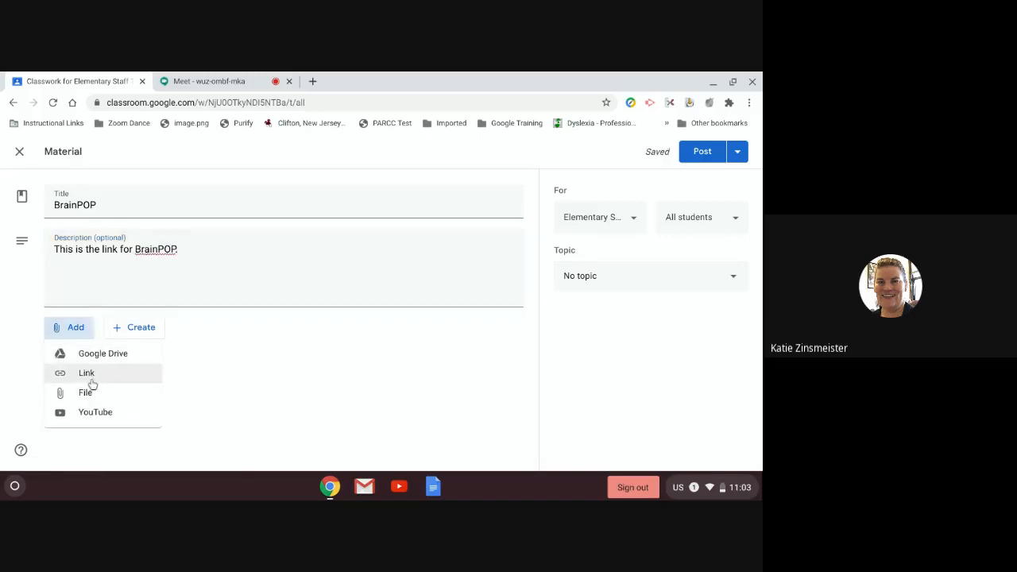
{"action": "left_click", "coordinate": [91, 379]}
{"action": "type", "text": "ww"}
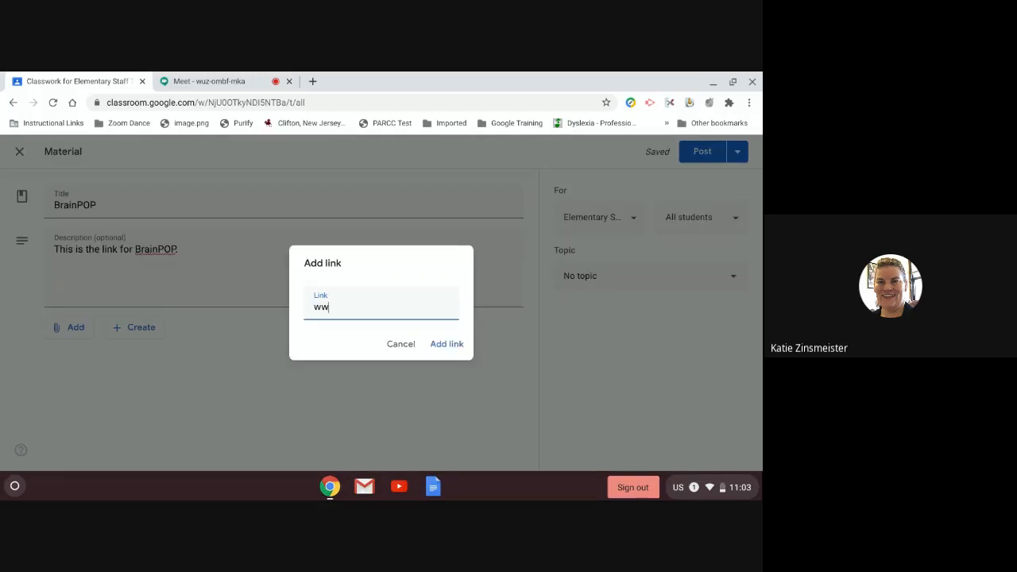
{"action": "type", "text": "w.brainipop.com"}
{"action": "left_click", "coordinate": [448, 348]}
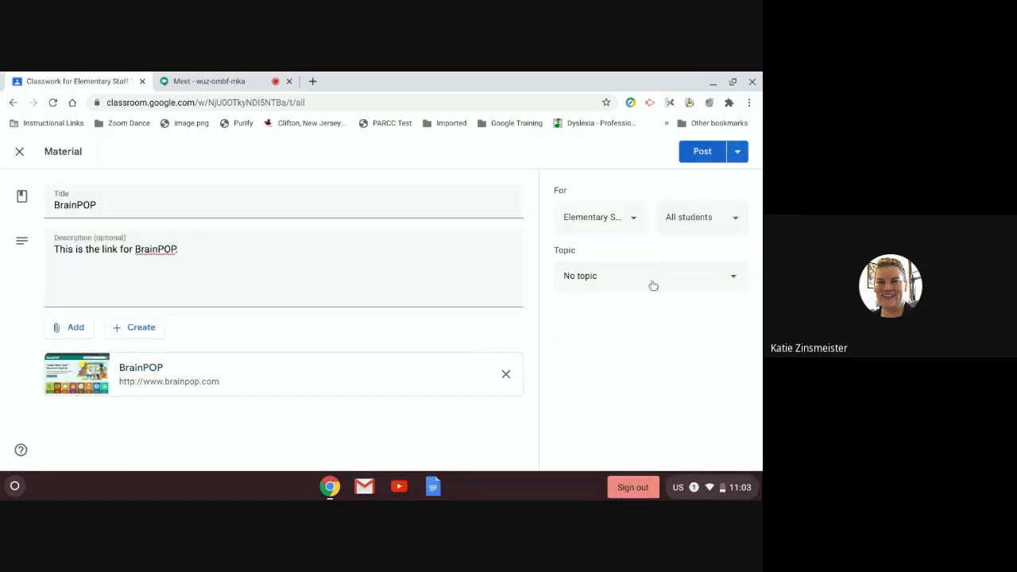
Step: File the material under the BrainPOP topic and post it
{"action": "left_click", "coordinate": [649, 280]}
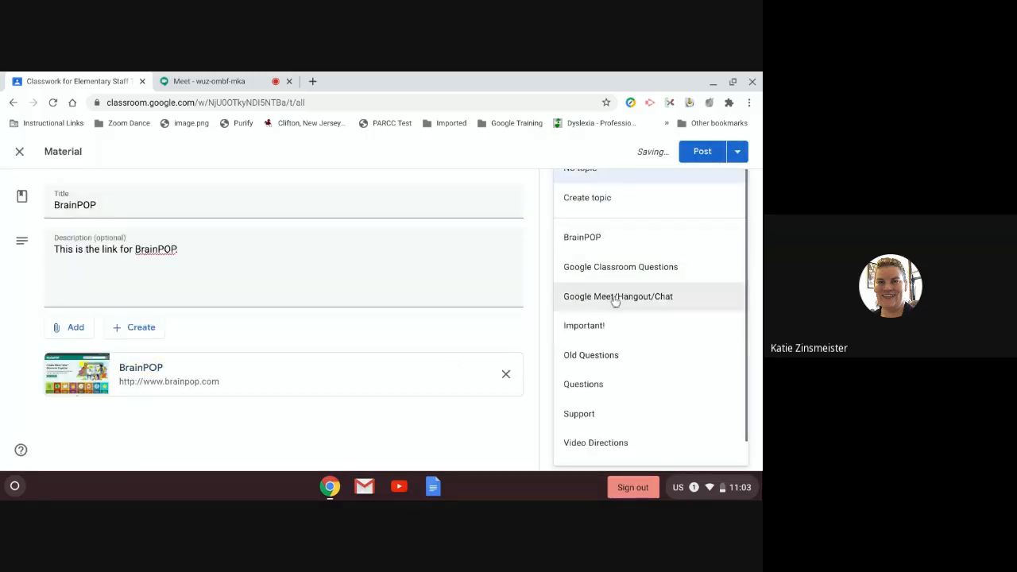
{"action": "left_click", "coordinate": [609, 236]}
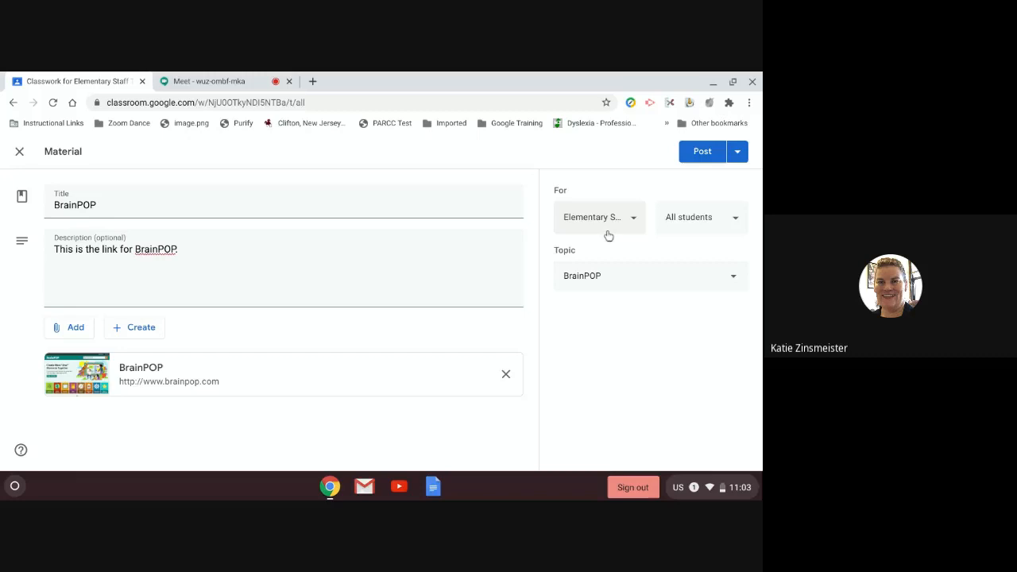
{"action": "left_click", "coordinate": [609, 277]}
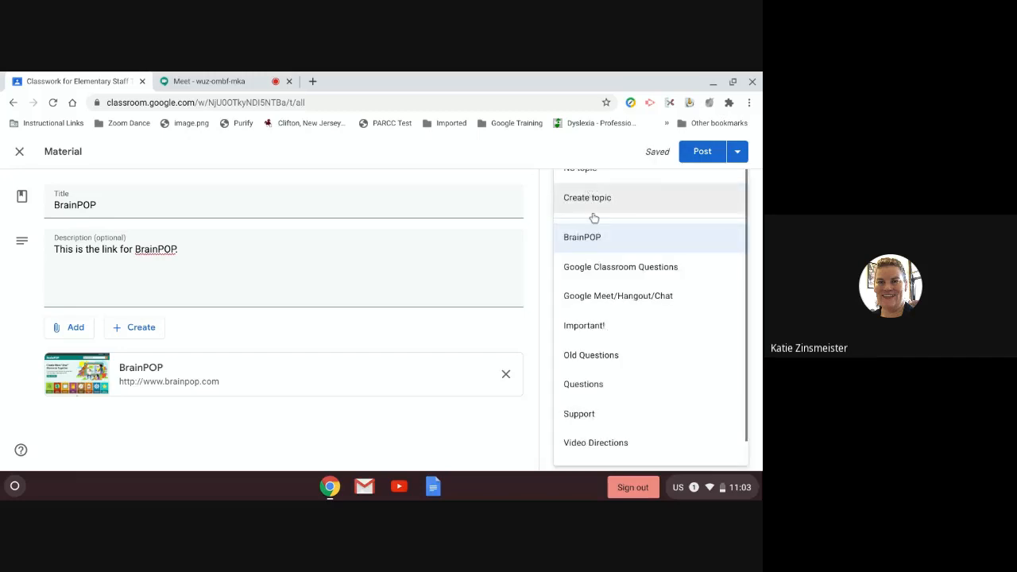
{"action": "scroll", "coordinate": [592, 238], "scroll_direction": "down", "scroll_amount": 1}
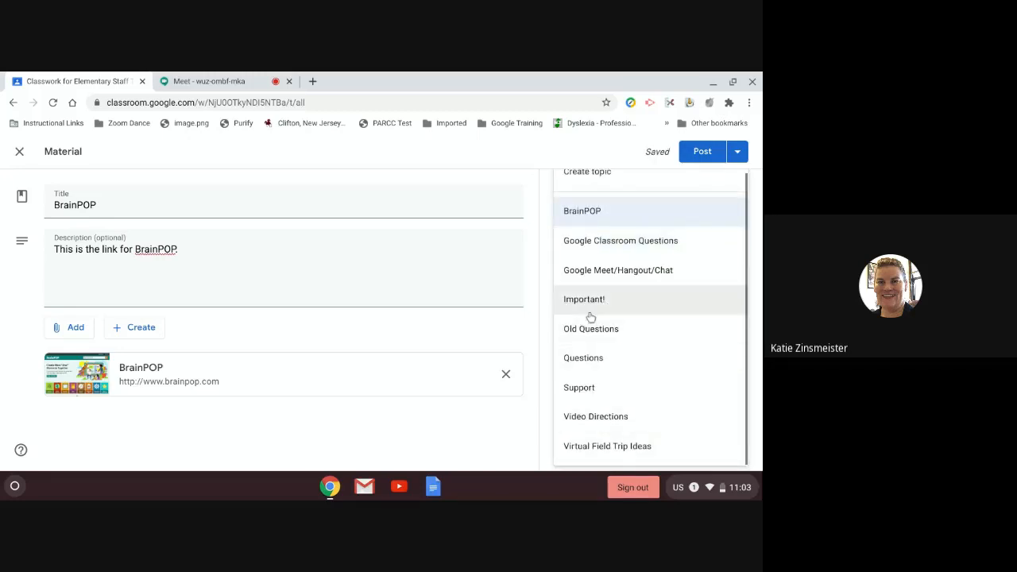
{"action": "scroll", "coordinate": [586, 242], "scroll_direction": "up", "scroll_amount": 1}
{"action": "left_click", "coordinate": [581, 242]}
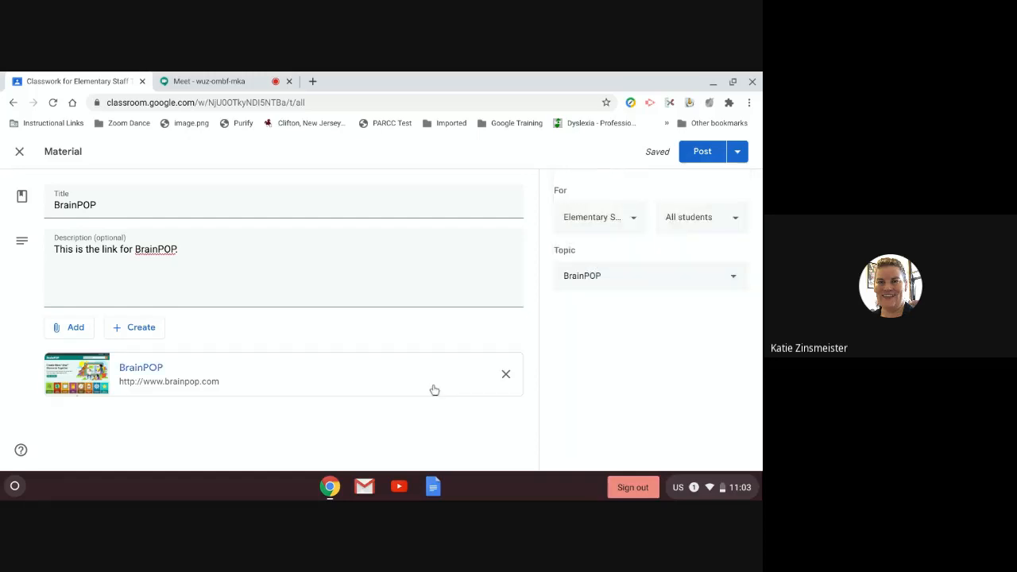
{"action": "left_click", "coordinate": [702, 155]}
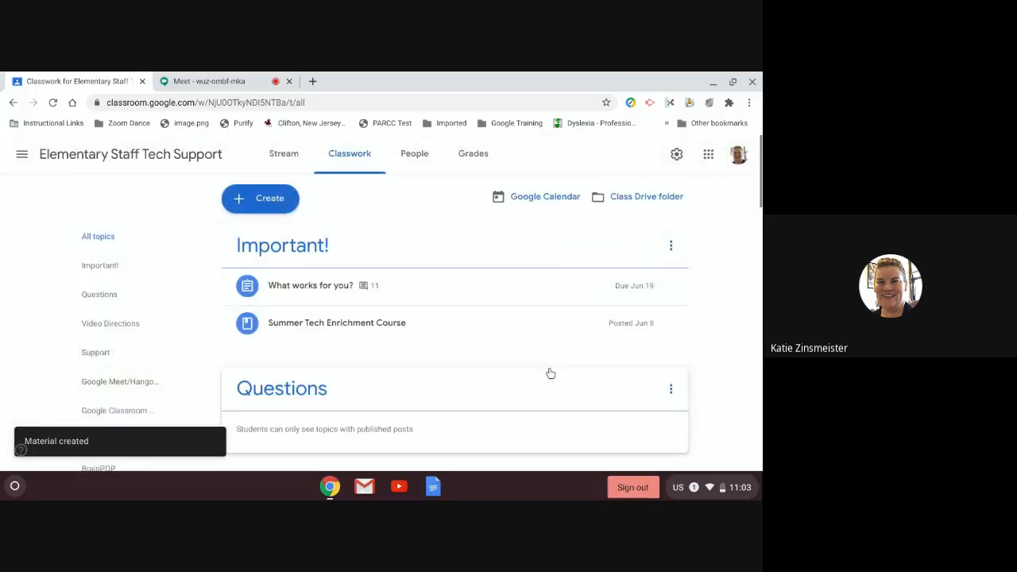
Step: Edit the BrainPOP post, deselect two students, reassign it to All students, and save
{"action": "scroll", "coordinate": [537, 386], "scroll_direction": "down", "scroll_amount": 12}
{"action": "scroll", "coordinate": [537, 386], "scroll_direction": "down", "scroll_amount": 6}
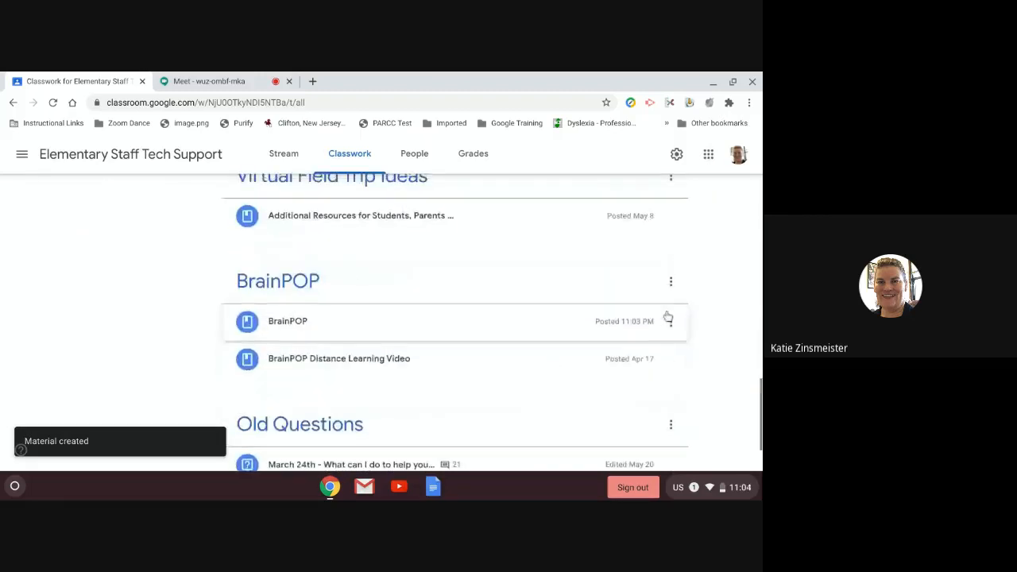
{"action": "left_click", "coordinate": [671, 318]}
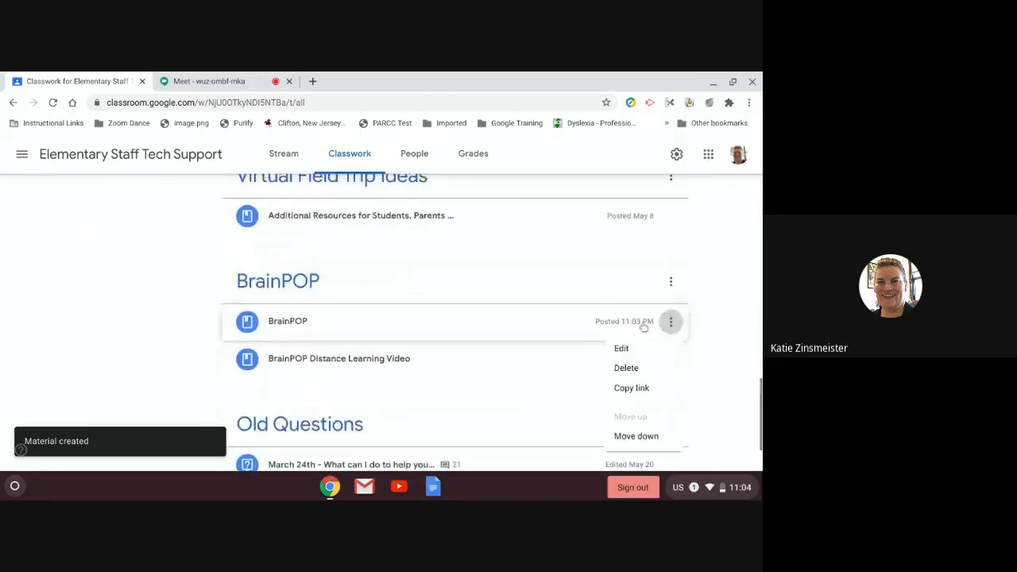
{"action": "left_click", "coordinate": [620, 351]}
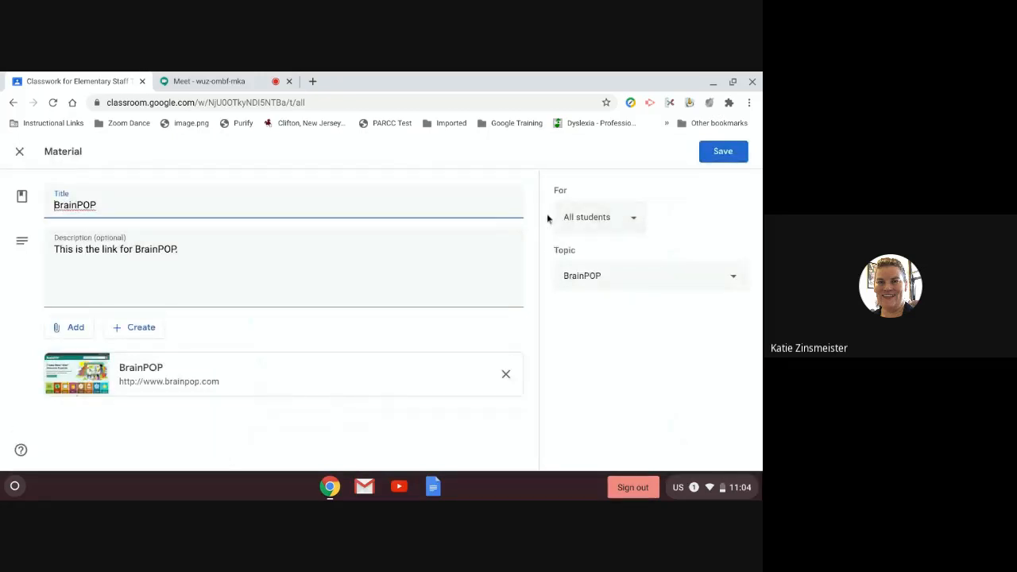
{"action": "left_click", "coordinate": [633, 222]}
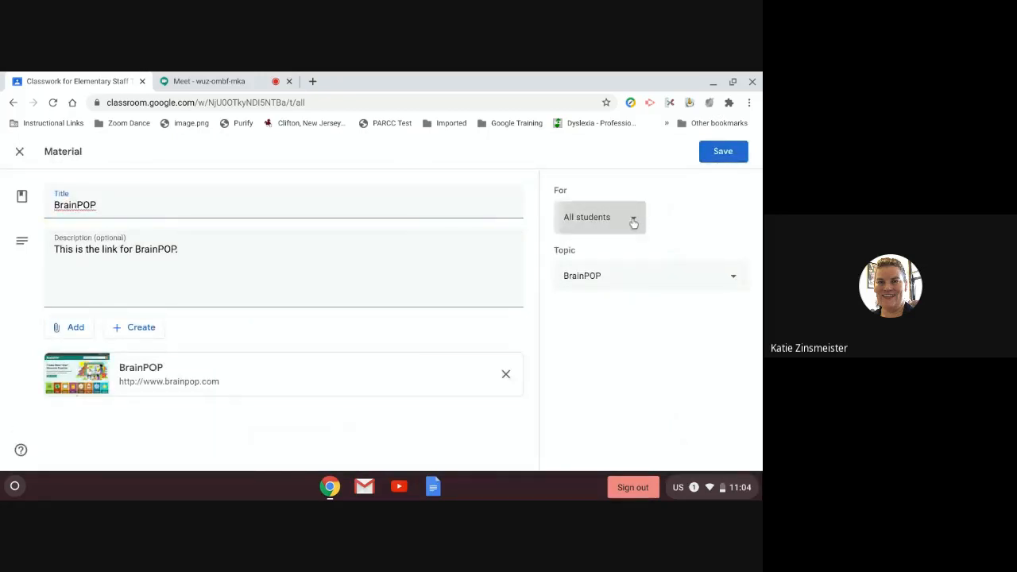
{"action": "left_click", "coordinate": [636, 229]}
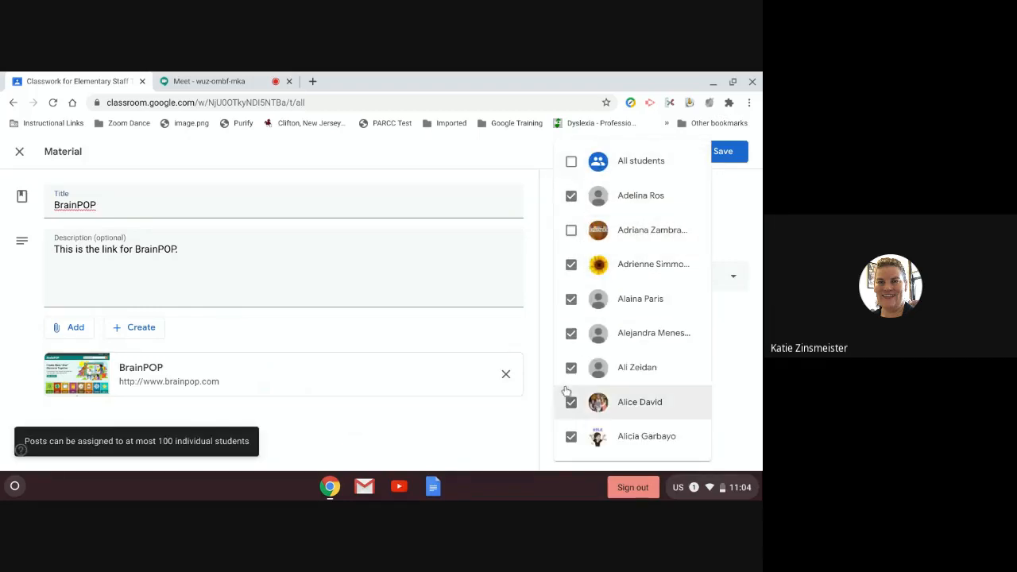
{"action": "scroll", "coordinate": [557, 421], "scroll_direction": "down", "scroll_amount": 1}
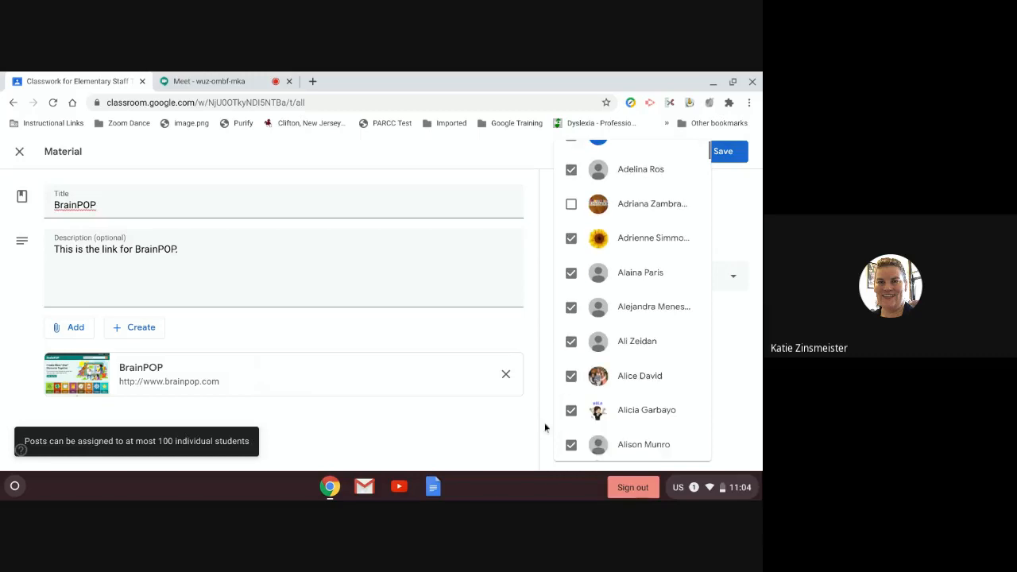
{"action": "left_click", "coordinate": [571, 410]}
{"action": "scroll", "coordinate": [578, 259], "scroll_direction": "up", "scroll_amount": 1}
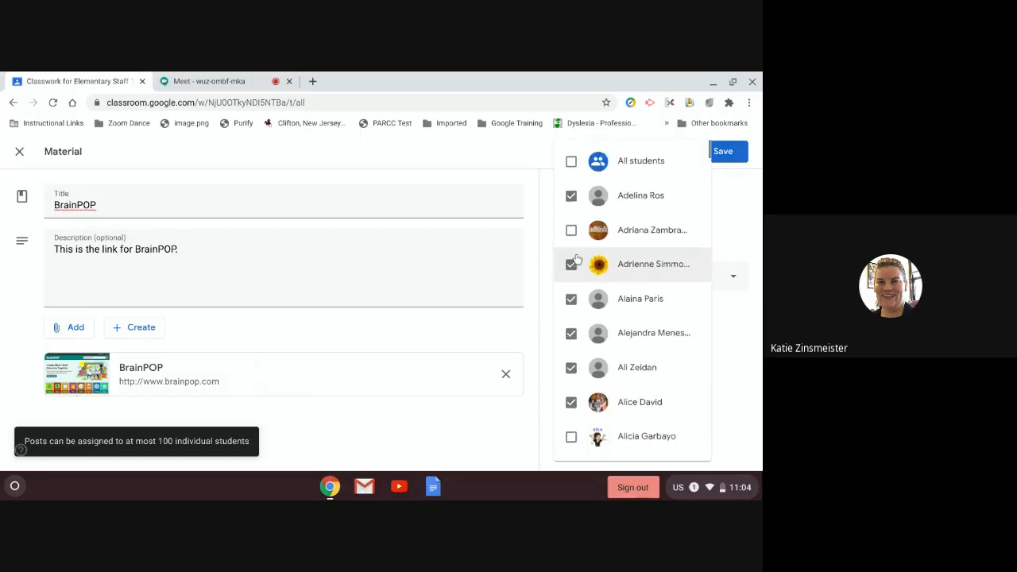
{"action": "left_click", "coordinate": [598, 157]}
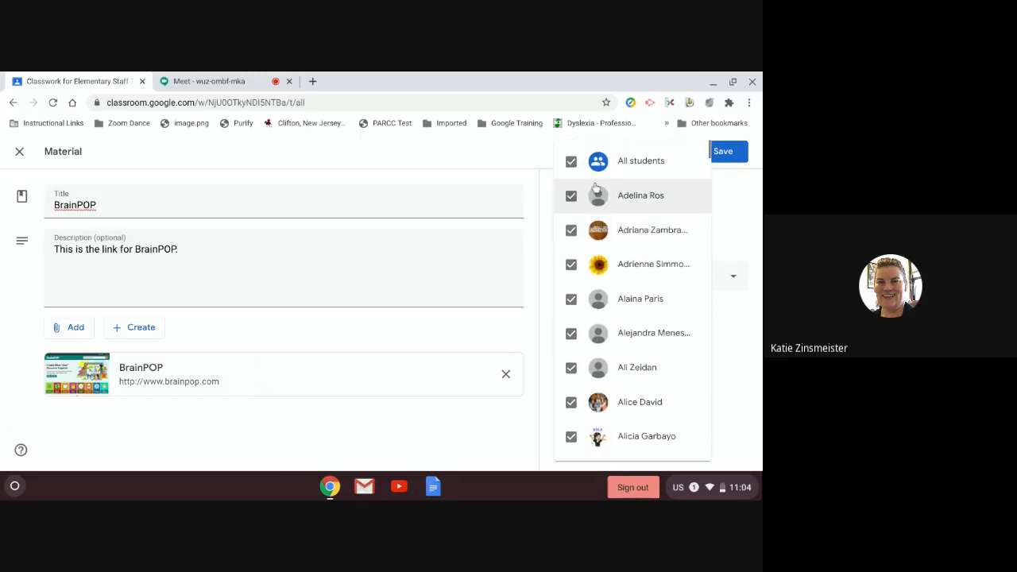
{"action": "left_click", "coordinate": [474, 445]}
{"action": "left_click", "coordinate": [725, 151]}
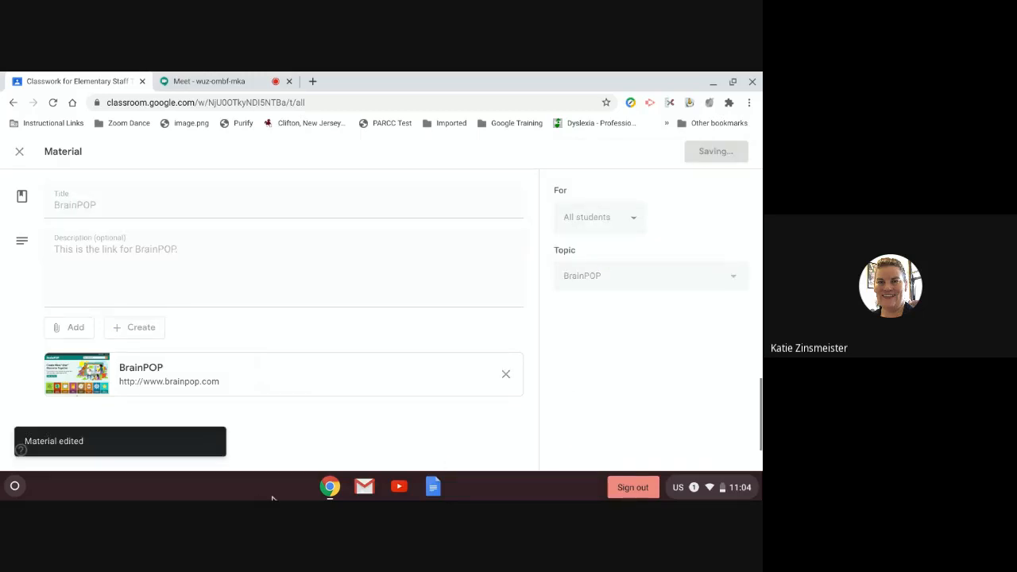
Step: Start a new material with placeholder title and description 'naflkhalk'
{"action": "scroll", "coordinate": [239, 256], "scroll_direction": "up", "scroll_amount": 15}
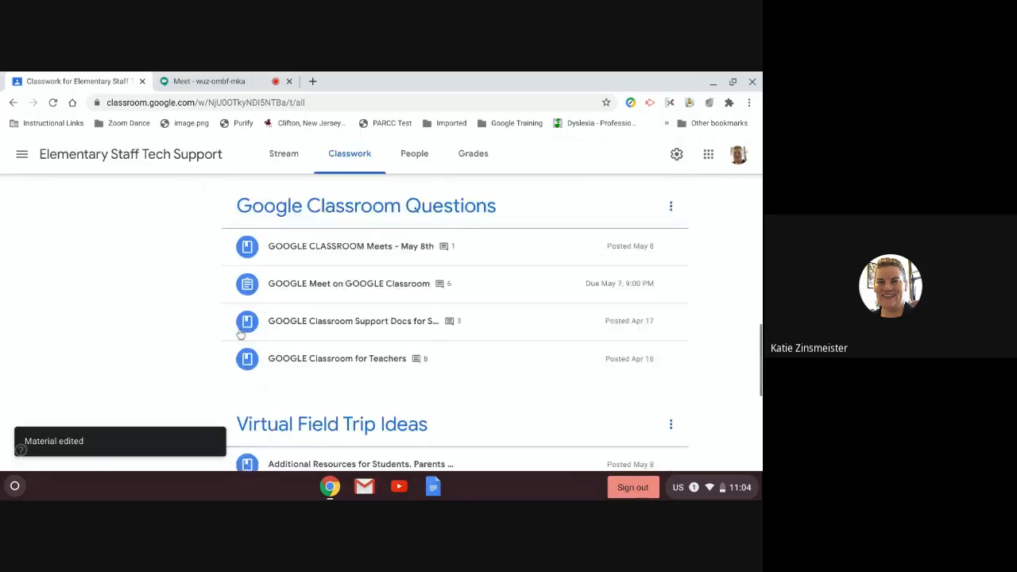
{"action": "left_click", "coordinate": [244, 202]}
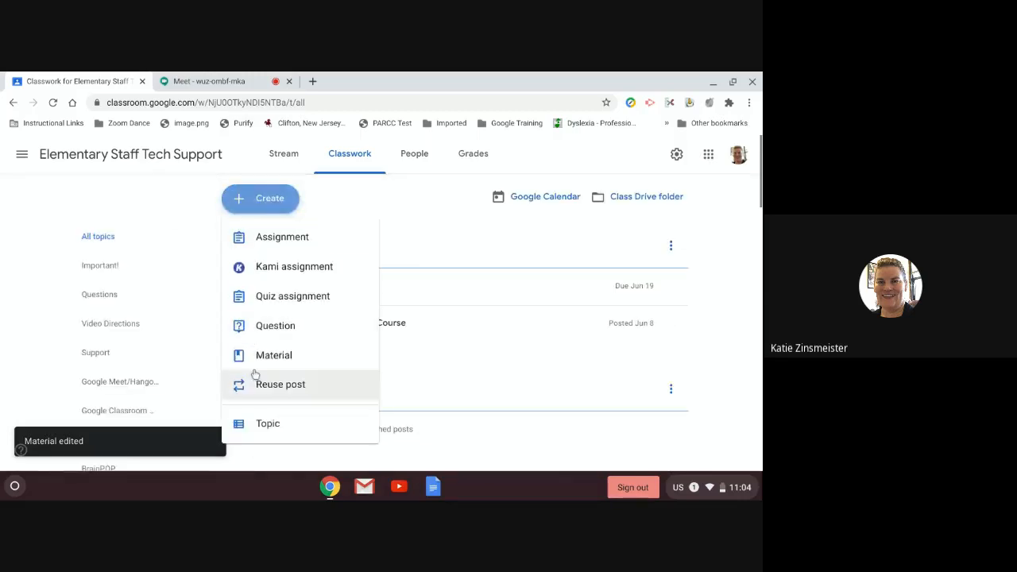
{"action": "left_click", "coordinate": [274, 355]}
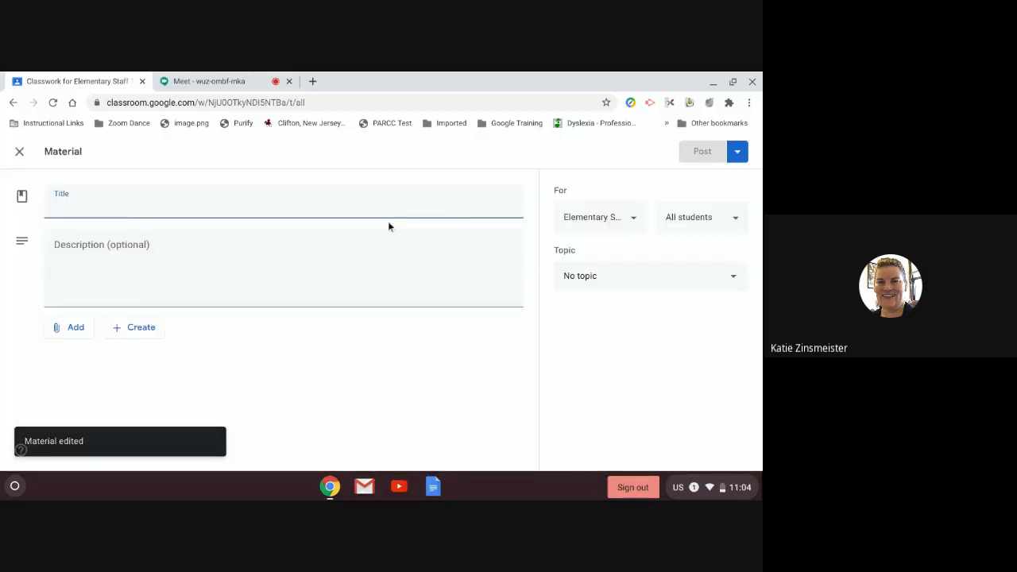
{"action": "type", "text": "hrlhkahf"}
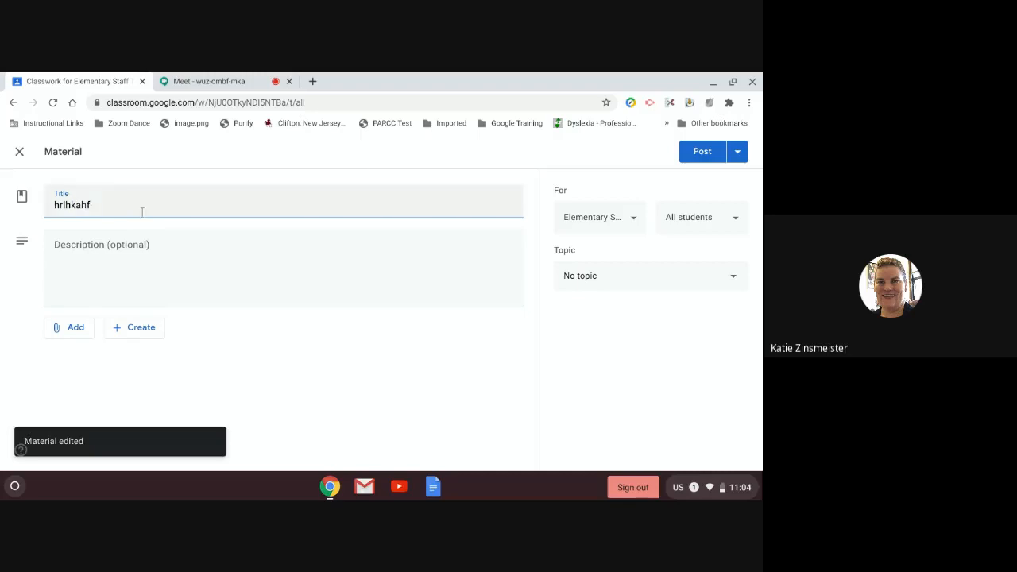
{"action": "left_click", "coordinate": [128, 271]}
{"action": "type", "text": "naflkhalkhla"}
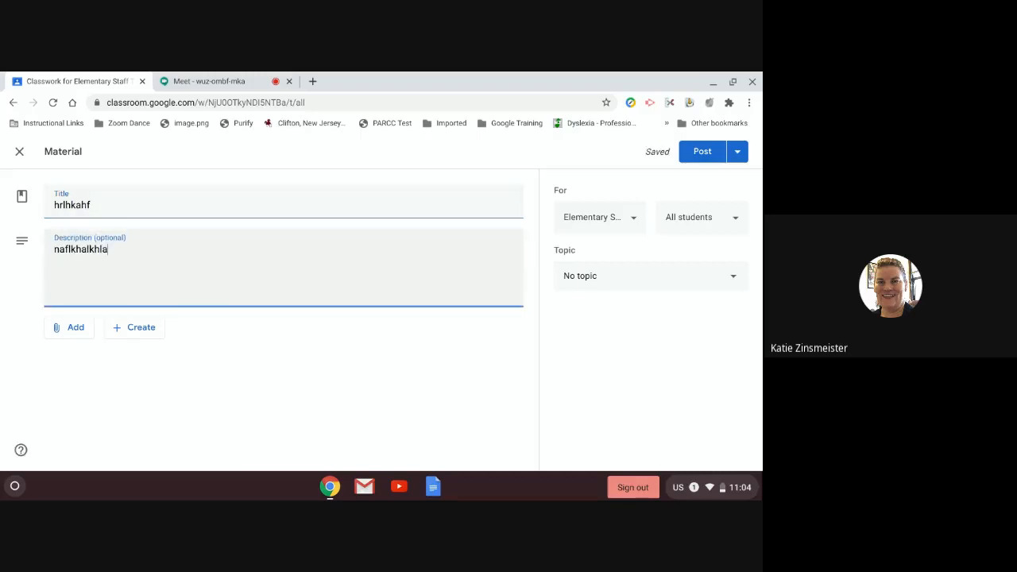
{"action": "key", "text": "BackSpace"}
{"action": "key", "text": "BackSpace"}
{"action": "key", "text": "BackSpace"}
Step: Retitle the material 'This is a Test, please do not post anything.' and view attachment options
{"action": "left_click", "coordinate": [125, 209]}
{"action": "key", "text": "BackSpace"}
{"action": "key", "text": "BackSpace"}
{"action": "key", "text": "BackSpace"}
{"action": "key", "text": "BackSpace"}
{"action": "key", "text": "BackSpace"}
{"action": "key", "text": "BackSpace"}
{"action": "key", "text": "BackSpace"}
{"action": "key", "text": "BackSpace"}
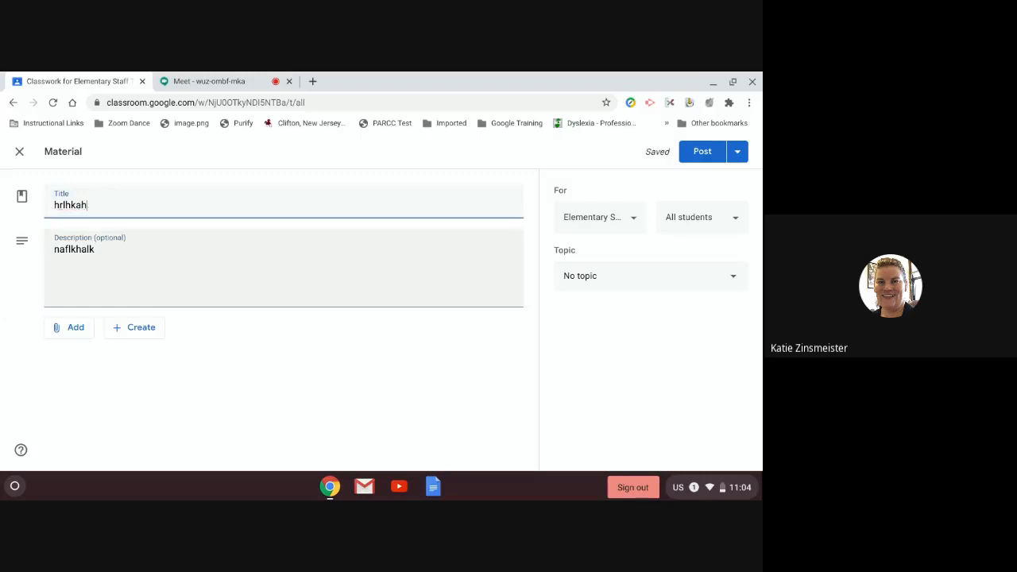
{"action": "type", "text": "This"}
{"action": "type", "text": "is a Test, please do not p"}
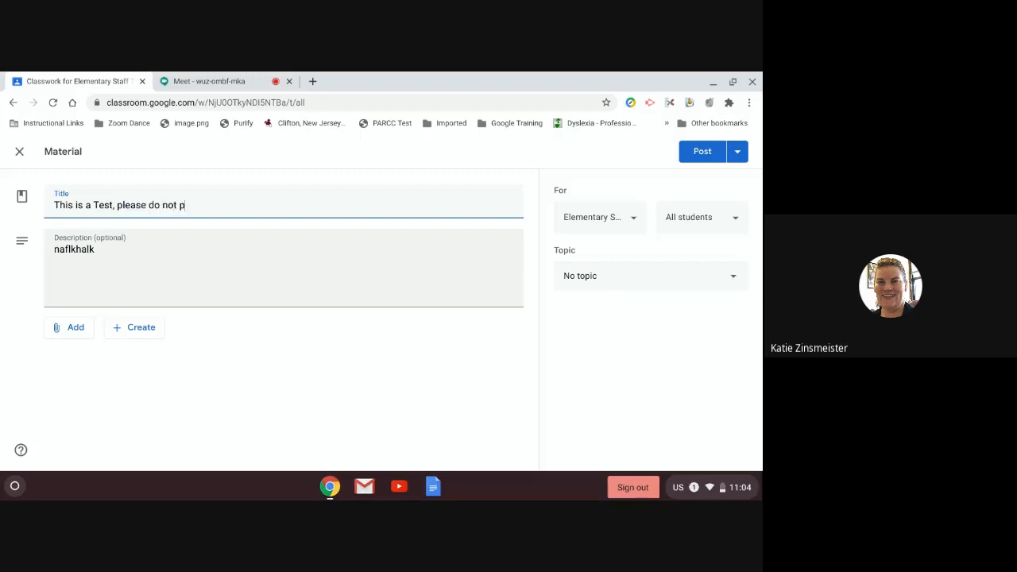
{"action": "type", "text": "ost anything."}
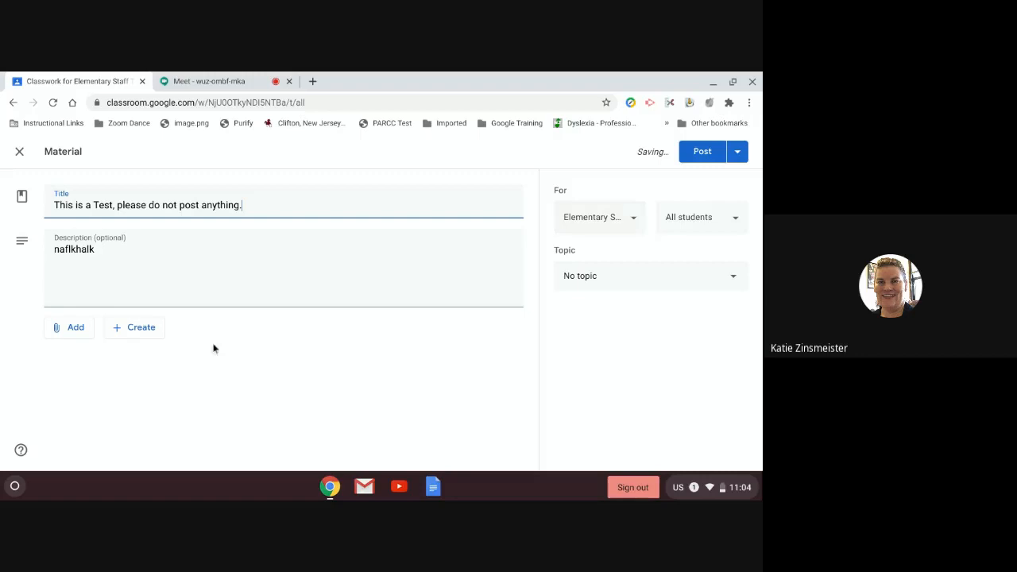
{"action": "left_click", "coordinate": [76, 329]}
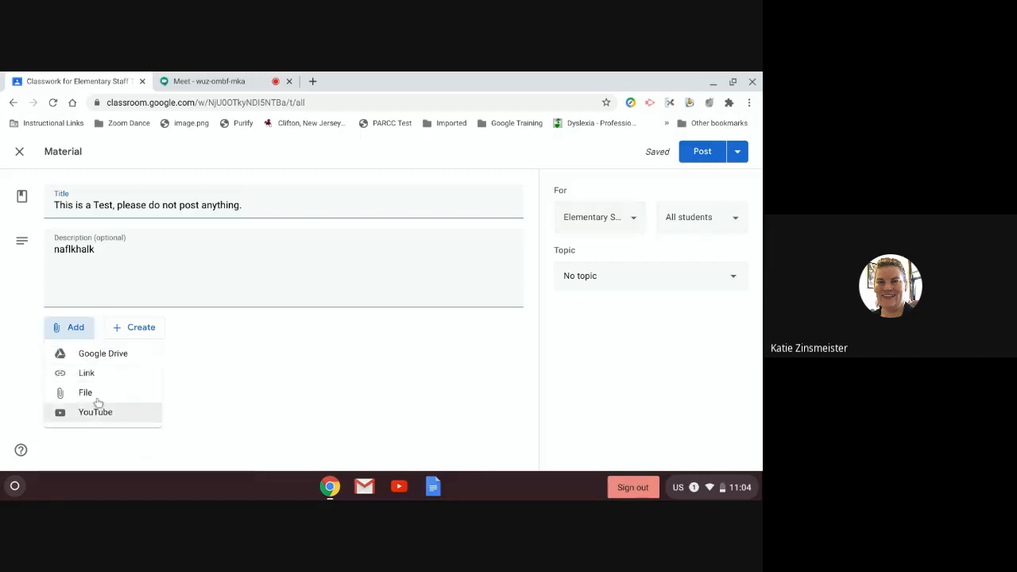
Step: Start adding a YouTube video by URL, then cancel without attaching anything
{"action": "left_click", "coordinate": [90, 413]}
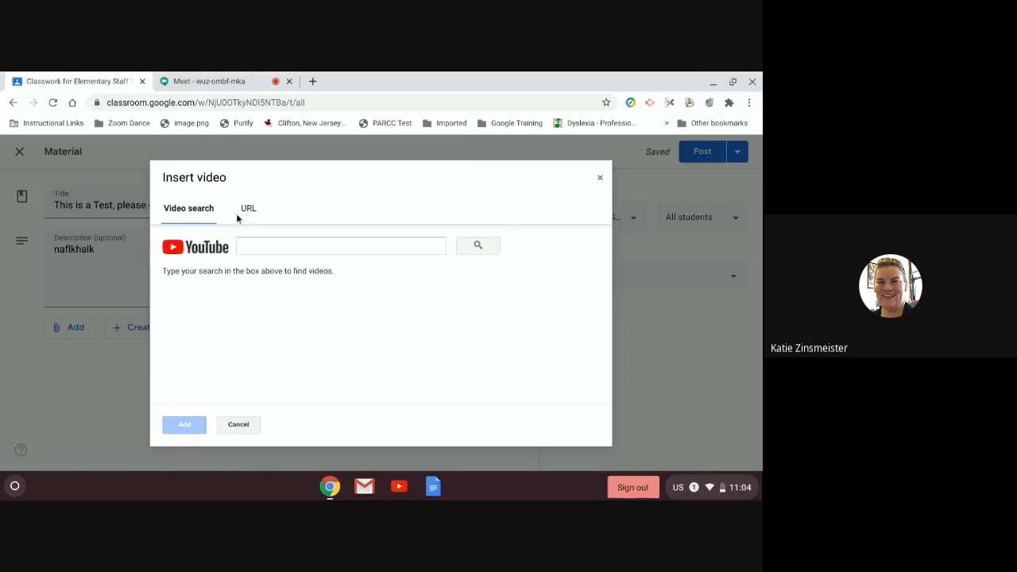
{"action": "left_click", "coordinate": [245, 208]}
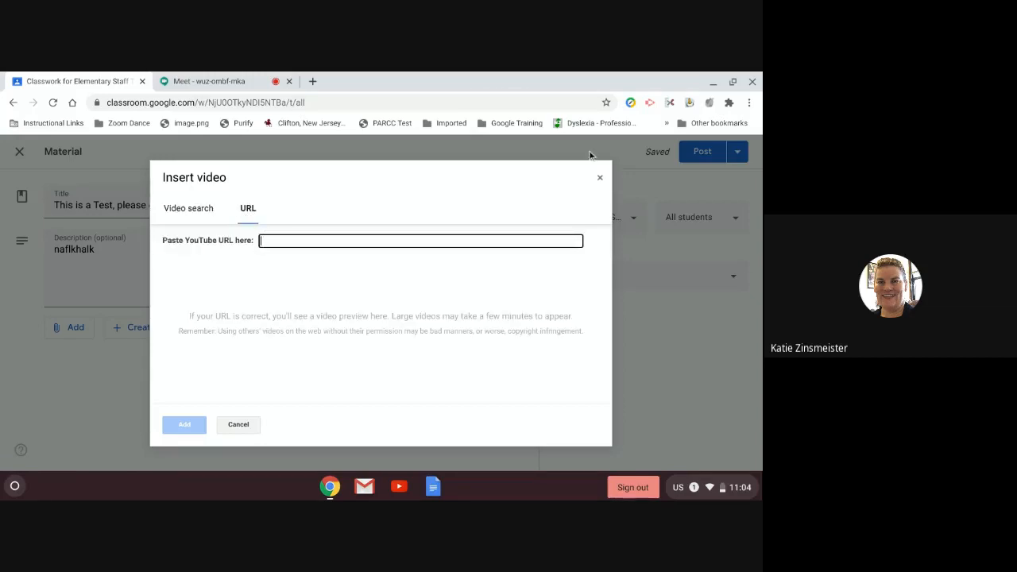
{"action": "left_click", "coordinate": [600, 177]}
Step: Attach the recent Google Doc 'adflkhfkldanlknlkdnfblkadhlkda' from Drive to the test material
{"action": "left_click", "coordinate": [75, 329]}
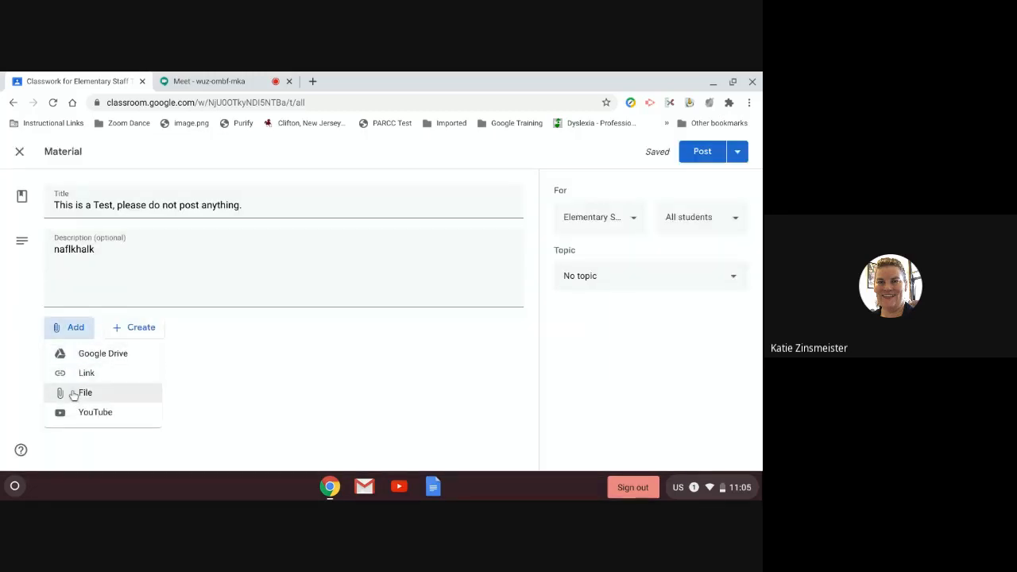
{"action": "left_click", "coordinate": [78, 396]}
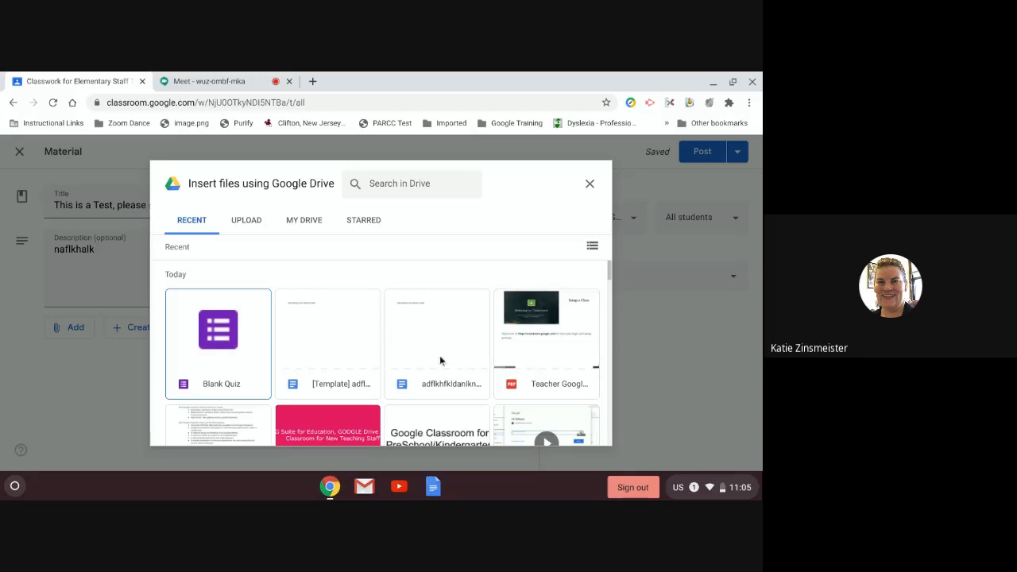
{"action": "scroll", "coordinate": [443, 359], "scroll_direction": "down", "scroll_amount": 2}
{"action": "scroll", "coordinate": [409, 370], "scroll_direction": "down", "scroll_amount": 2}
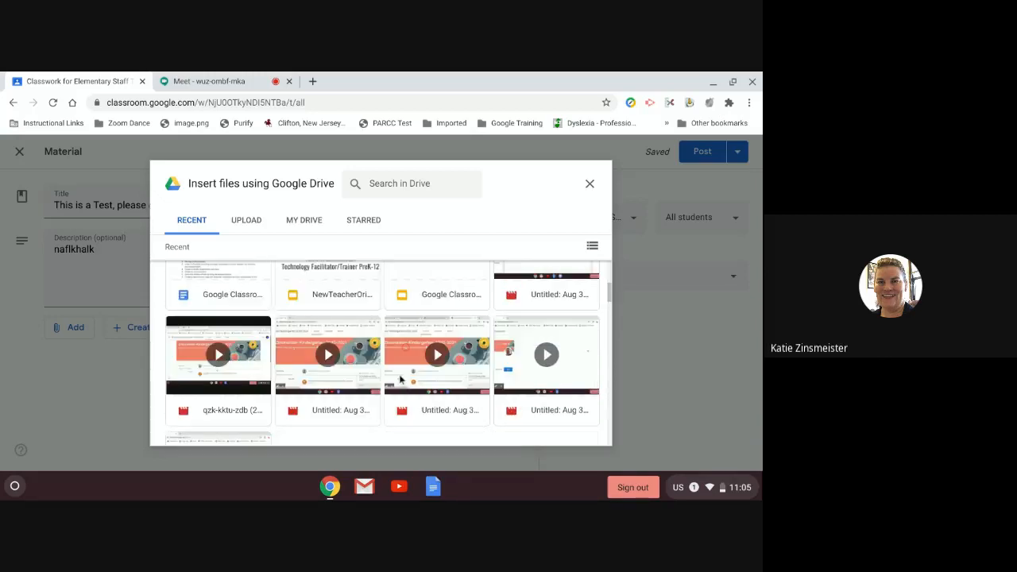
{"action": "scroll", "coordinate": [539, 364], "scroll_direction": "up", "scroll_amount": 3}
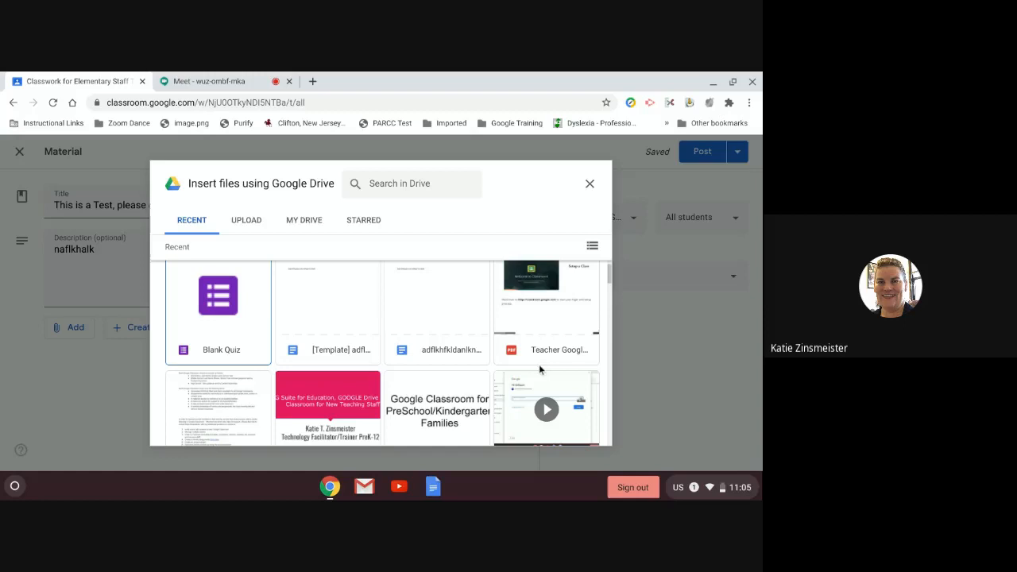
{"action": "left_click", "coordinate": [440, 284]}
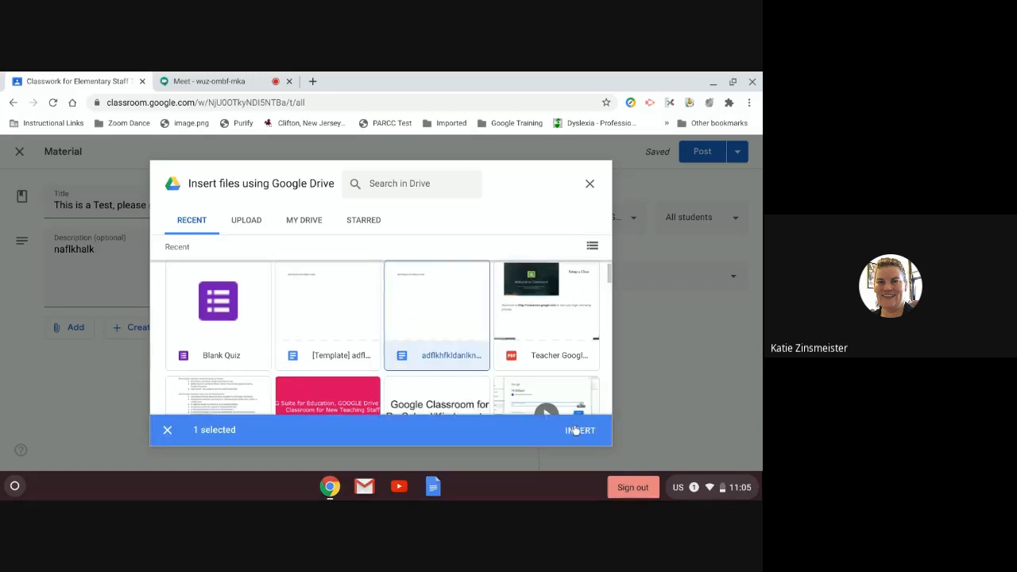
{"action": "left_click", "coordinate": [578, 430]}
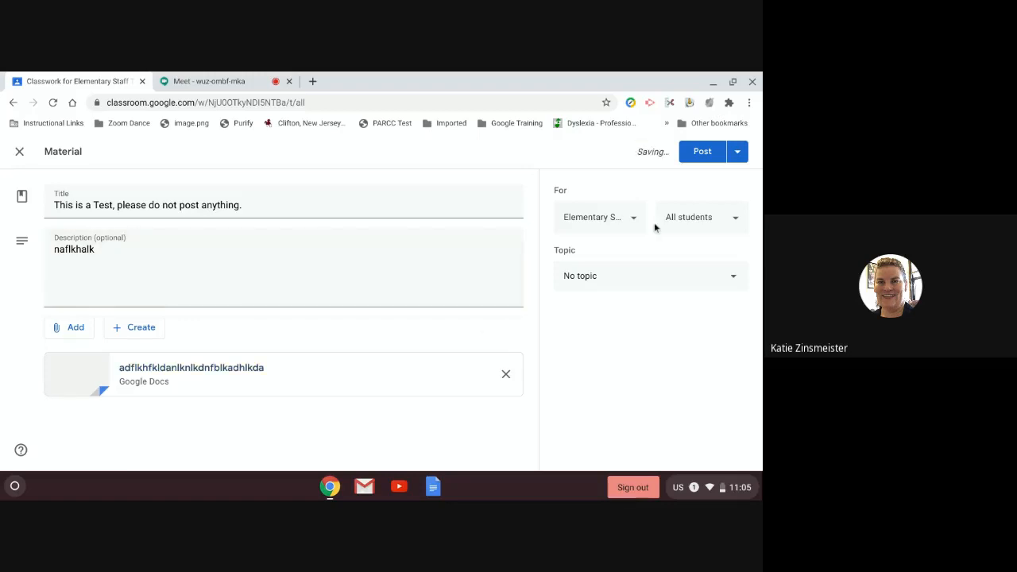
Step: Add High School, Middle School and Test Technology classes as recipients and post 'This is a Test'
{"action": "left_click", "coordinate": [704, 217]}
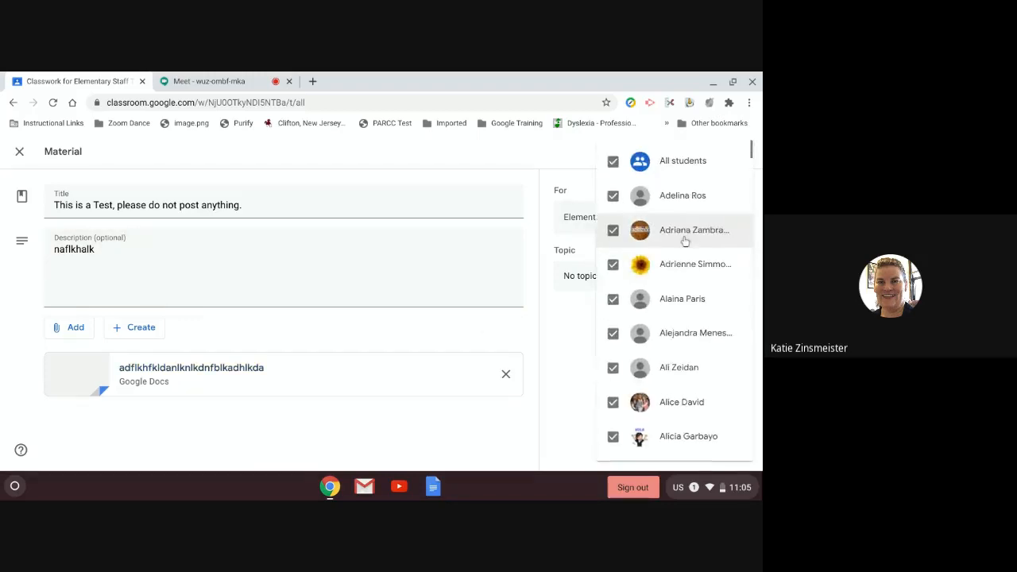
{"action": "left_click", "coordinate": [574, 223]}
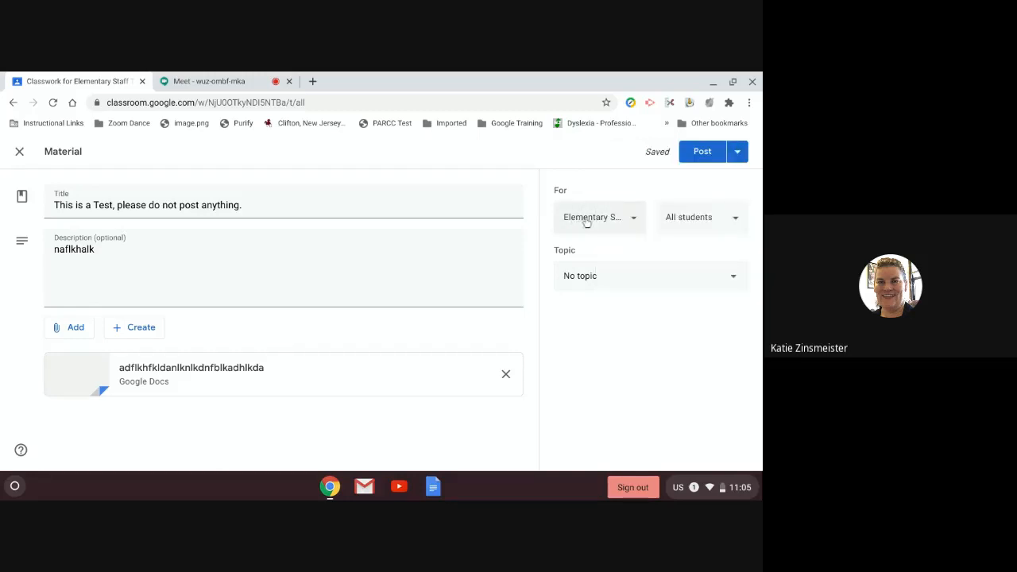
{"action": "left_click", "coordinate": [585, 227]}
{"action": "left_click", "coordinate": [572, 290]}
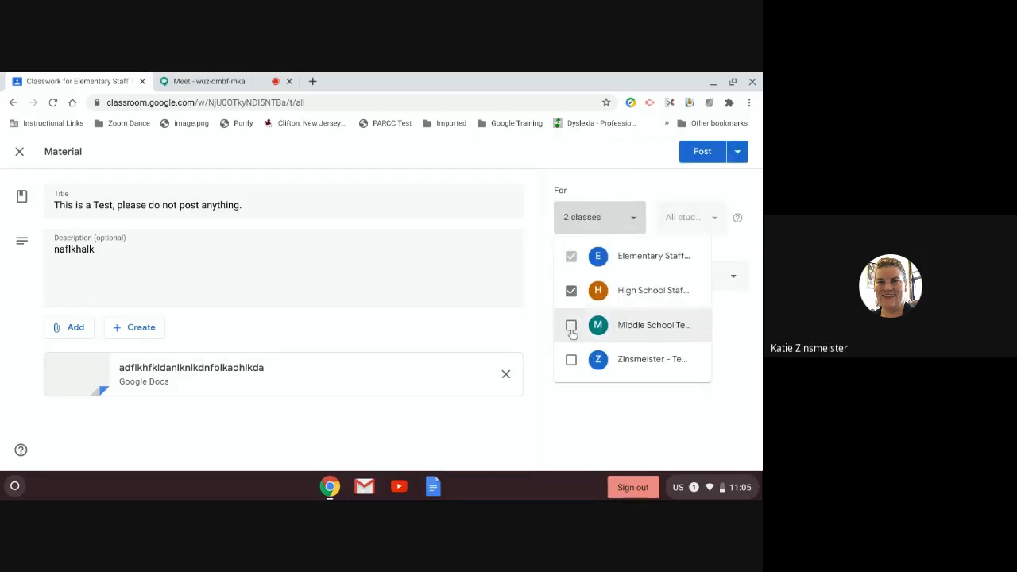
{"action": "left_click", "coordinate": [571, 325]}
{"action": "left_click", "coordinate": [575, 360]}
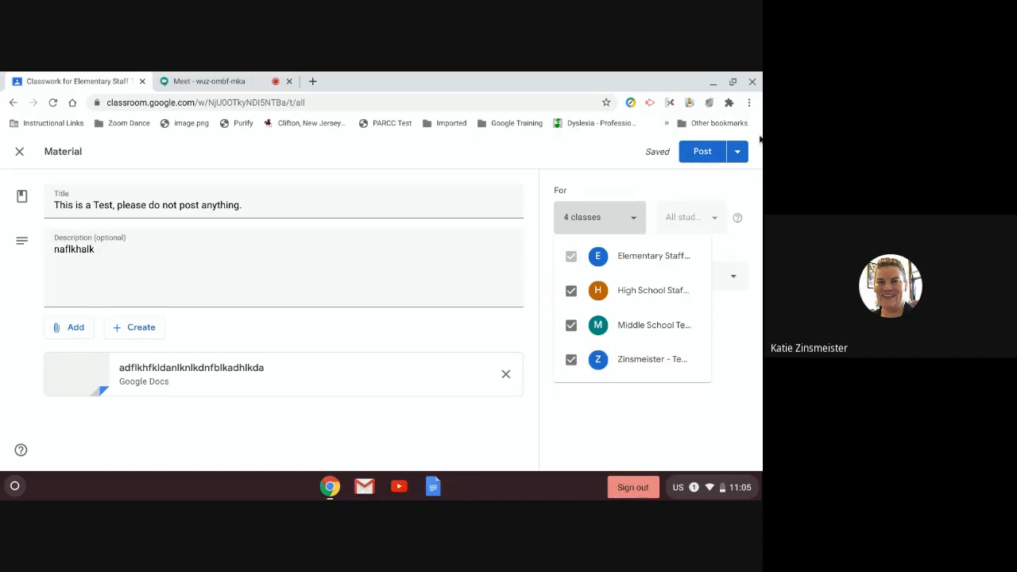
{"action": "left_click", "coordinate": [701, 157]}
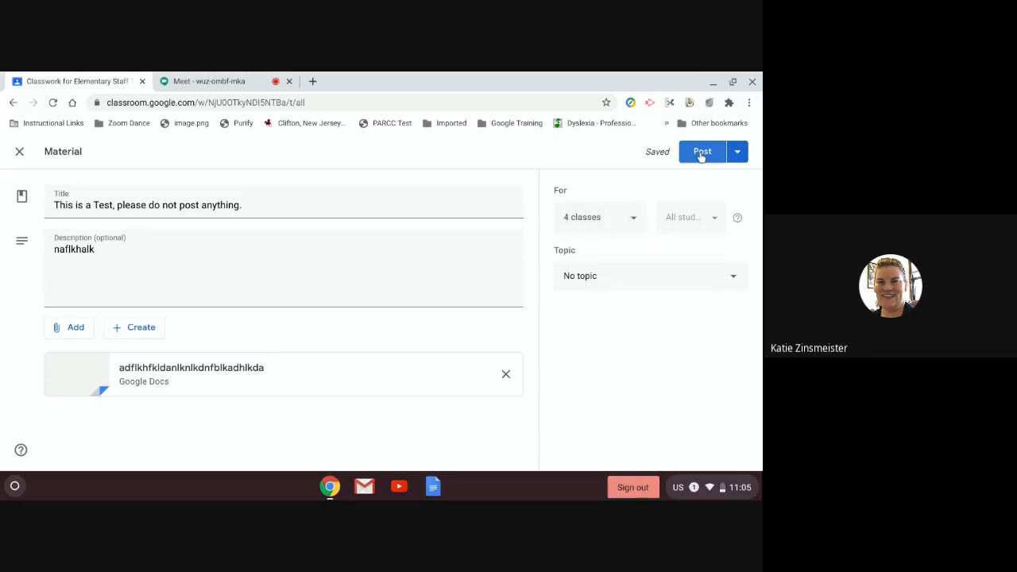
{"action": "left_click", "coordinate": [701, 156]}
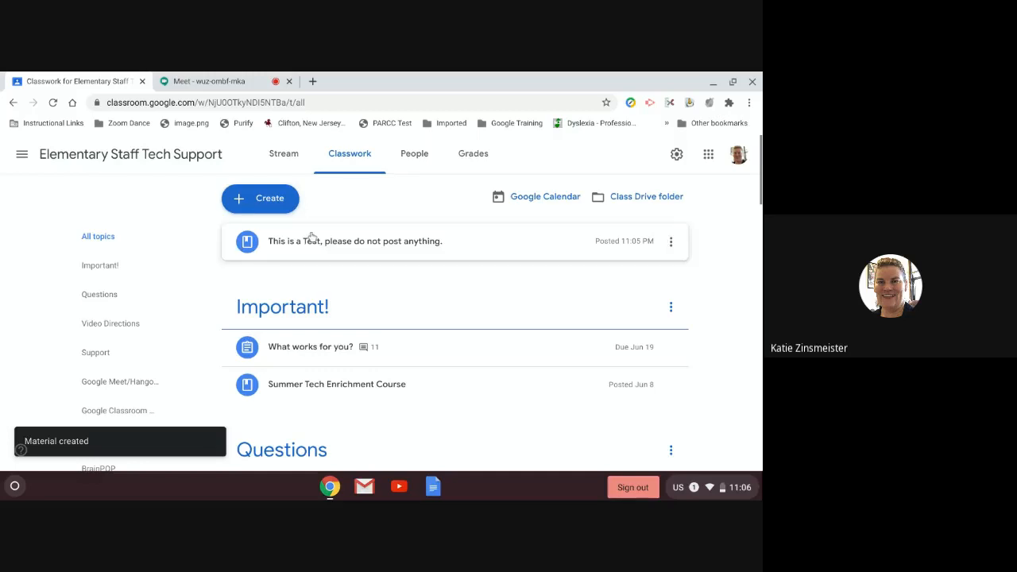
Step: Check the Elementary, High School, Middle School and Test Technology streams for the posted material
{"action": "left_click", "coordinate": [282, 162]}
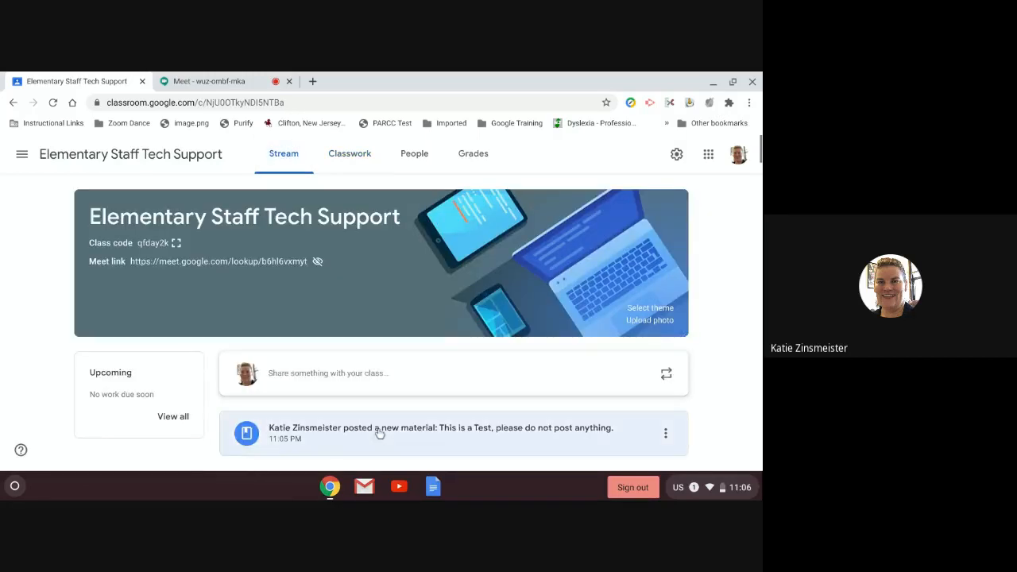
{"action": "left_click", "coordinate": [21, 154]}
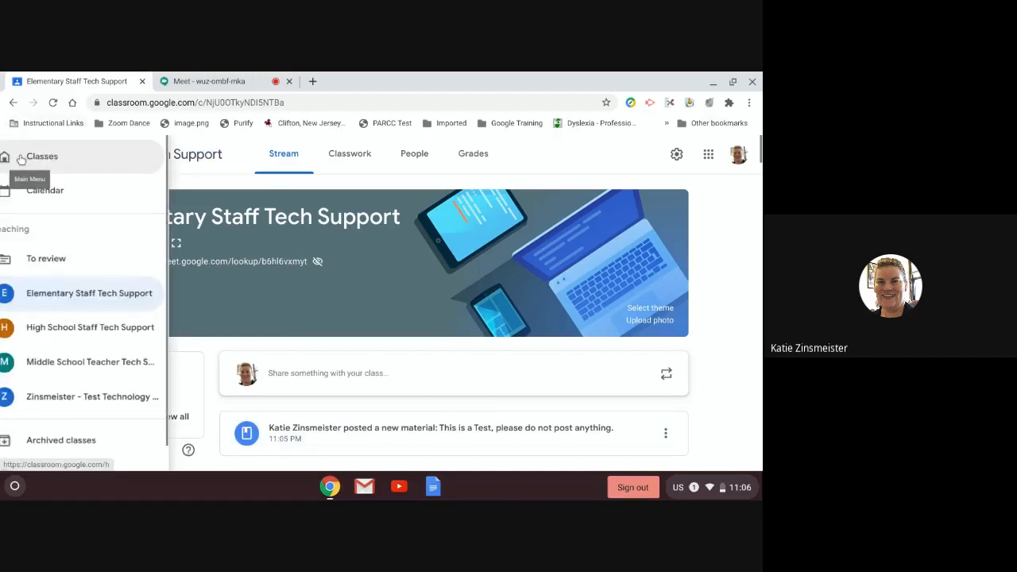
{"action": "left_click", "coordinate": [80, 335]}
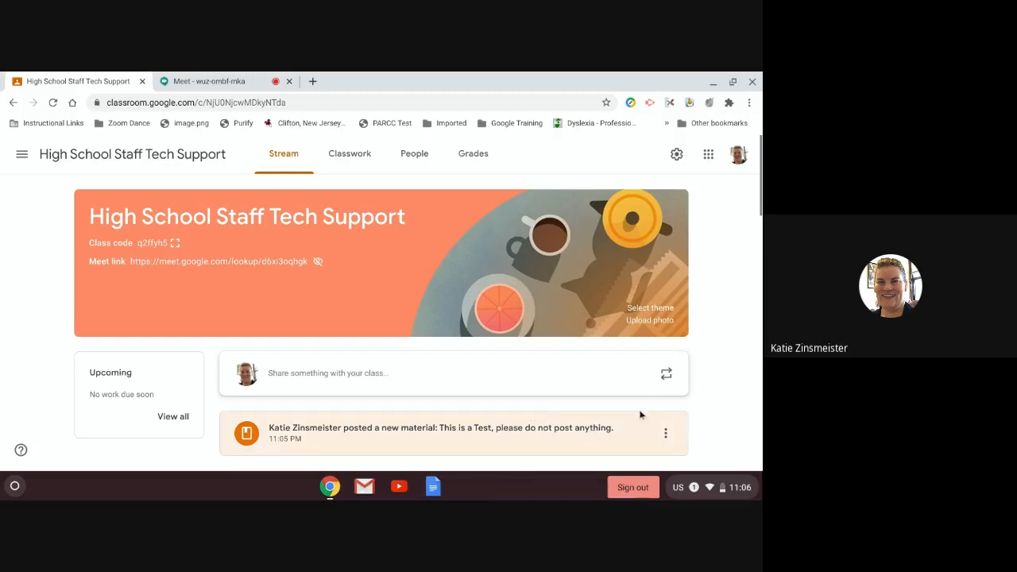
{"action": "left_click", "coordinate": [22, 156]}
{"action": "left_click", "coordinate": [50, 366]}
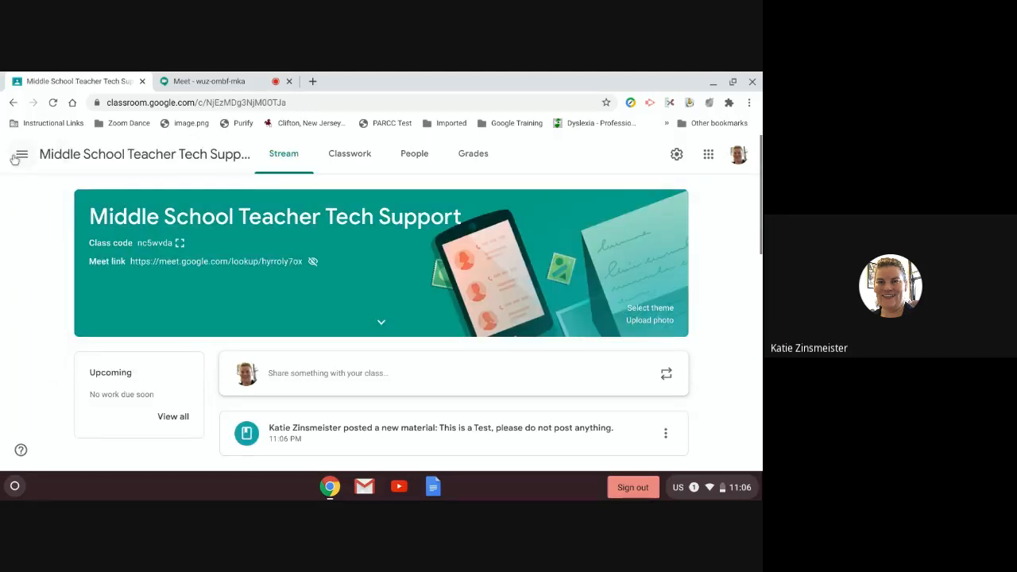
{"action": "left_click", "coordinate": [18, 157]}
{"action": "left_click", "coordinate": [68, 392]}
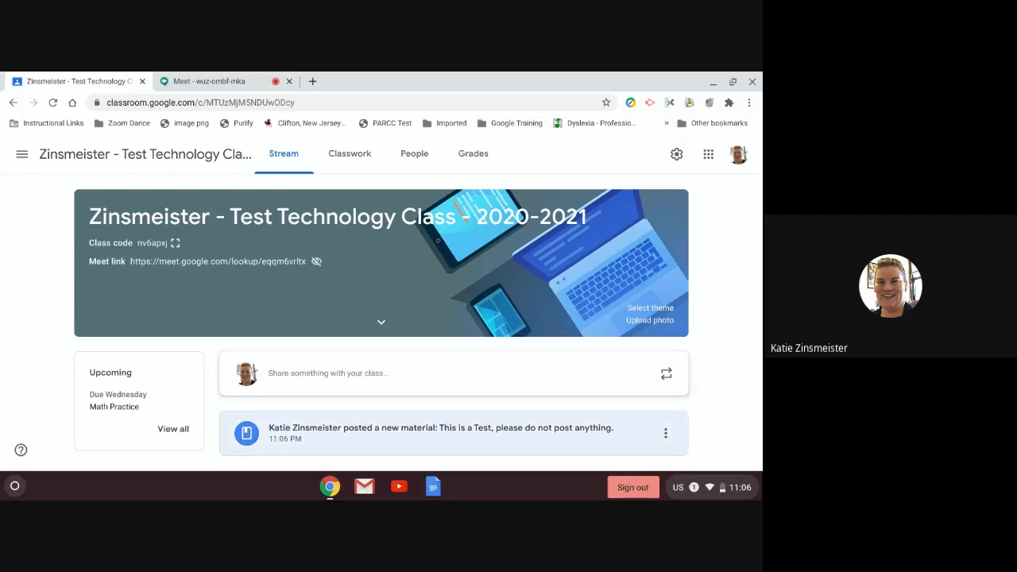
Step: Open the posted test material's edit form, close it unchanged, and switch to the Meet call
{"action": "left_click", "coordinate": [666, 433]}
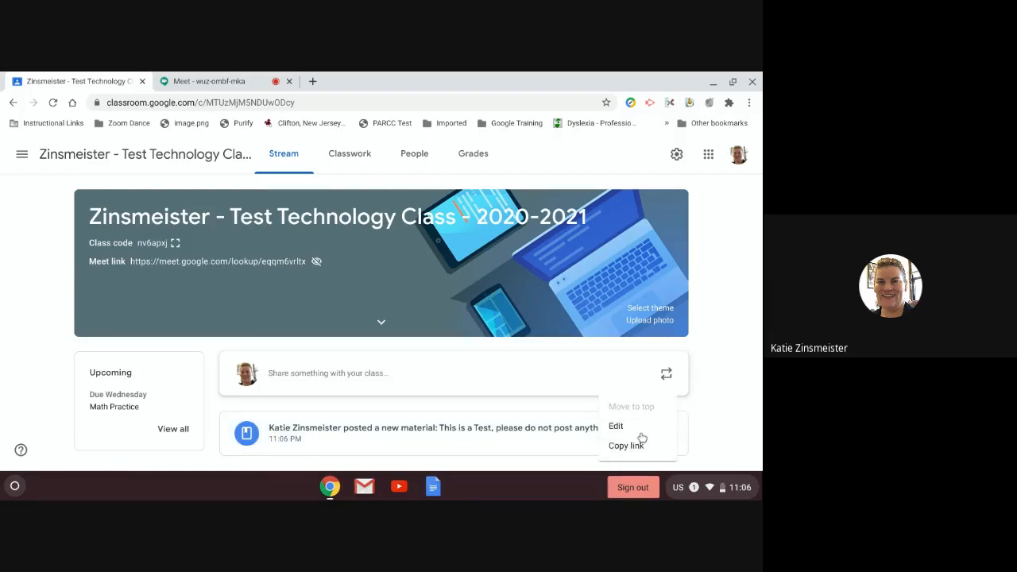
{"action": "left_click", "coordinate": [641, 426]}
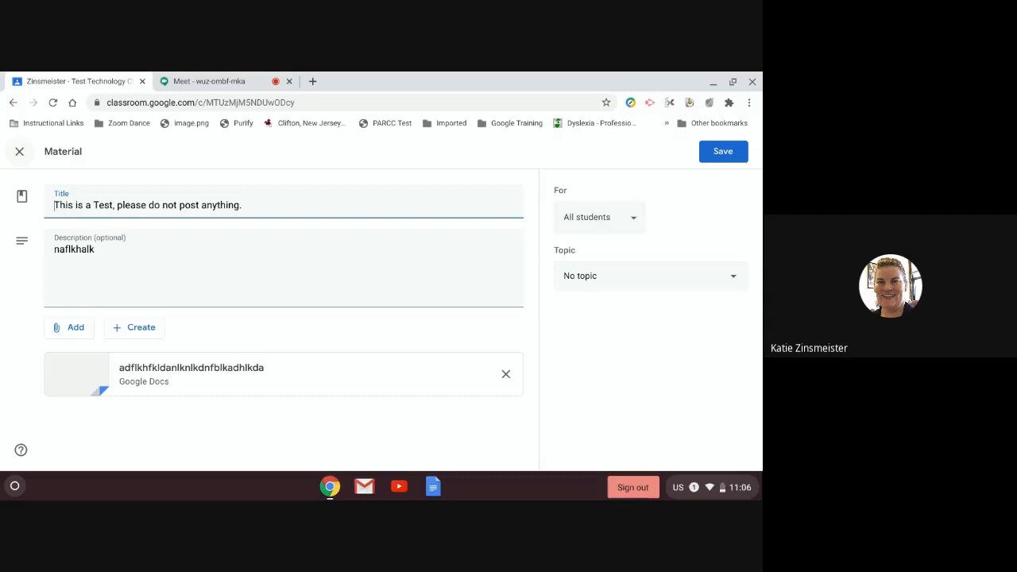
{"action": "left_click", "coordinate": [19, 151]}
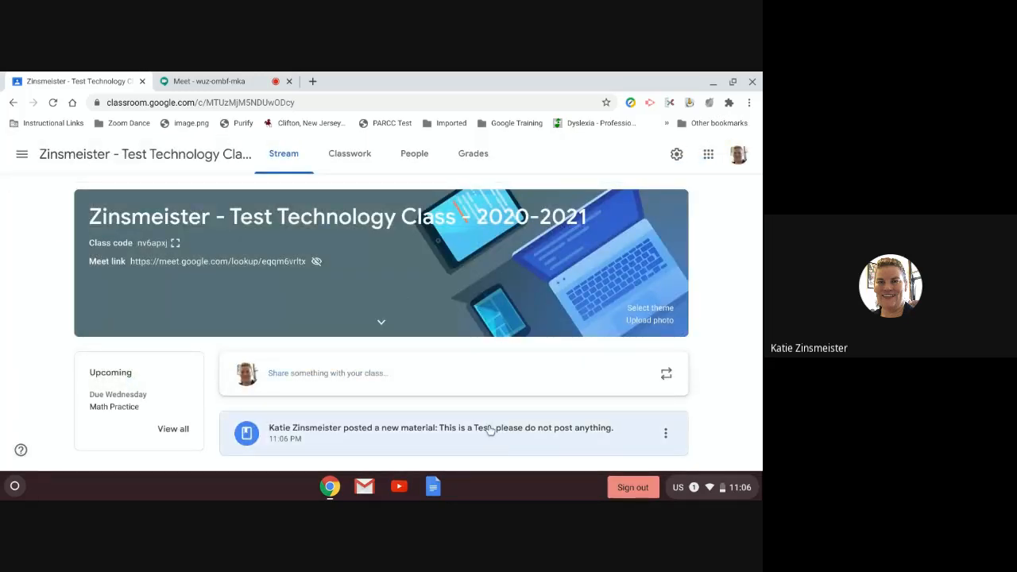
{"action": "left_click", "coordinate": [243, 80]}
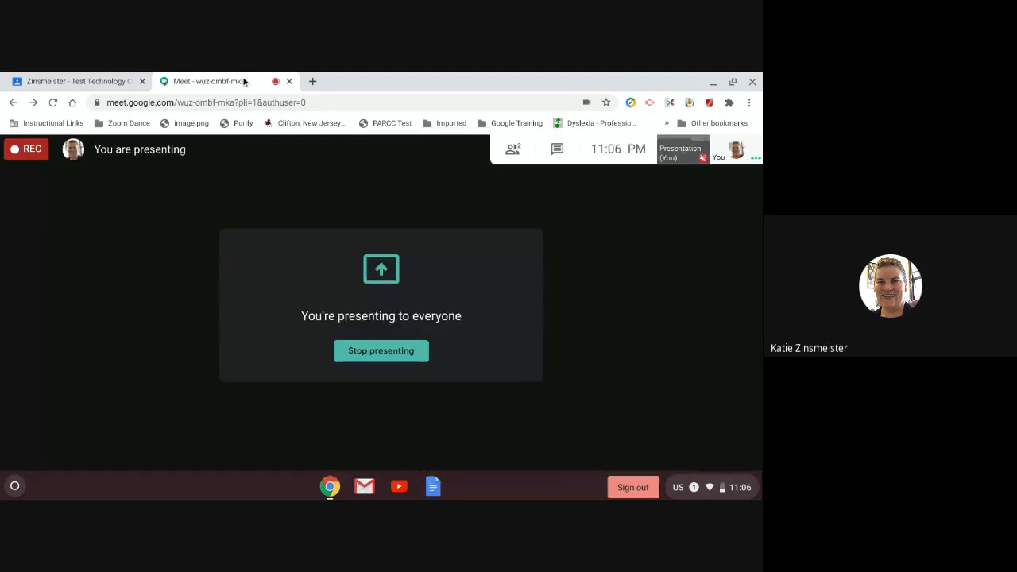
Step: Return from Meet to the Test Technology Class stream in Classroom
{"action": "left_click", "coordinate": [84, 82]}
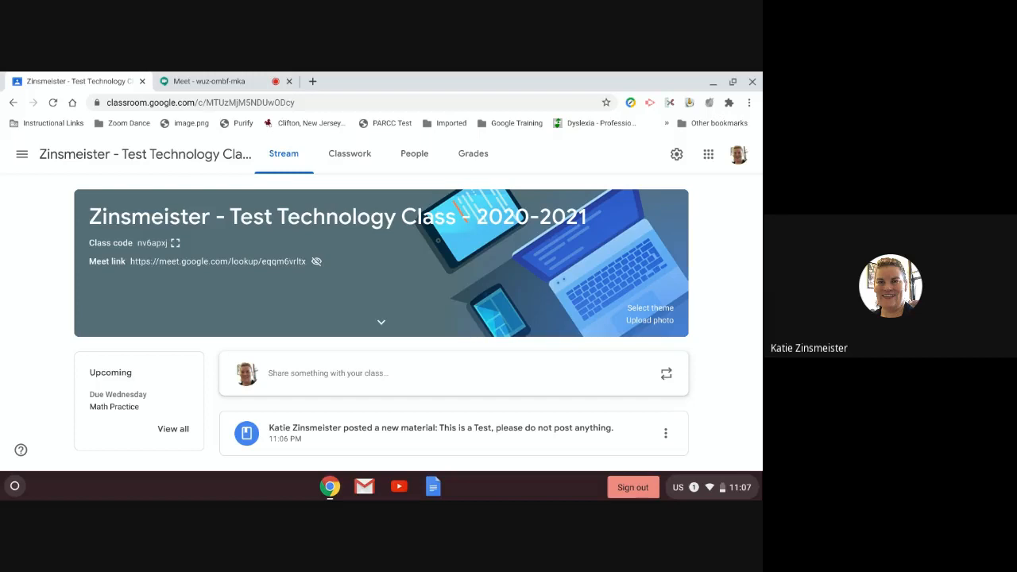
Step: Display enlarged join codes for the Elementary, Middle School and High School Staff Tech Support classes
{"action": "left_click", "coordinate": [24, 155]}
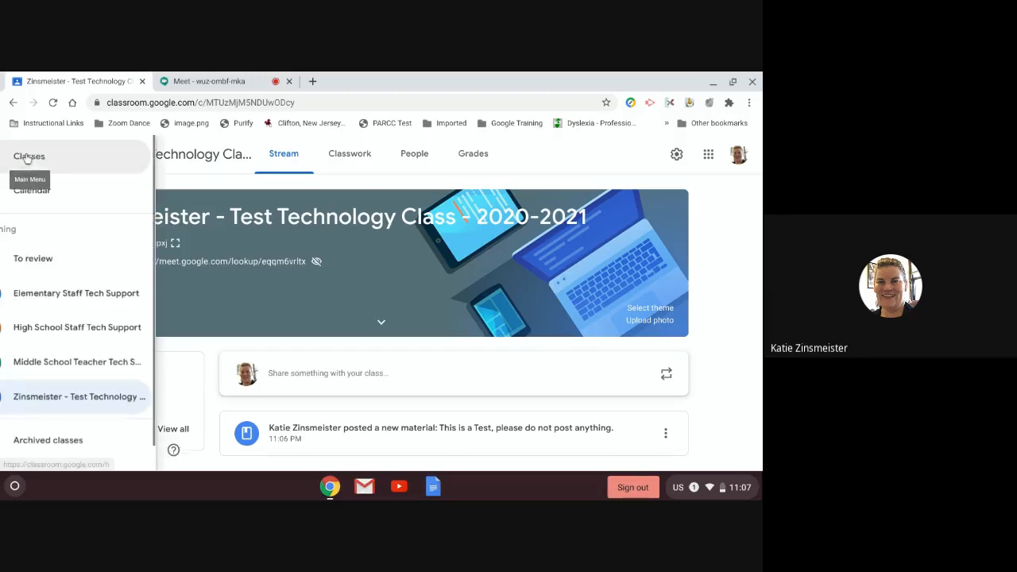
{"action": "left_click", "coordinate": [66, 294]}
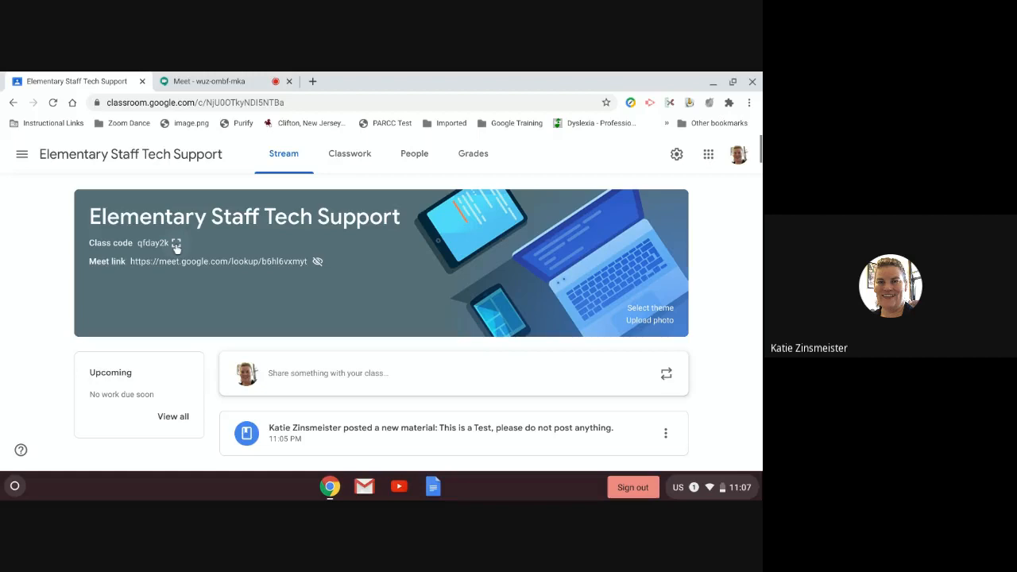
{"action": "left_click", "coordinate": [177, 244]}
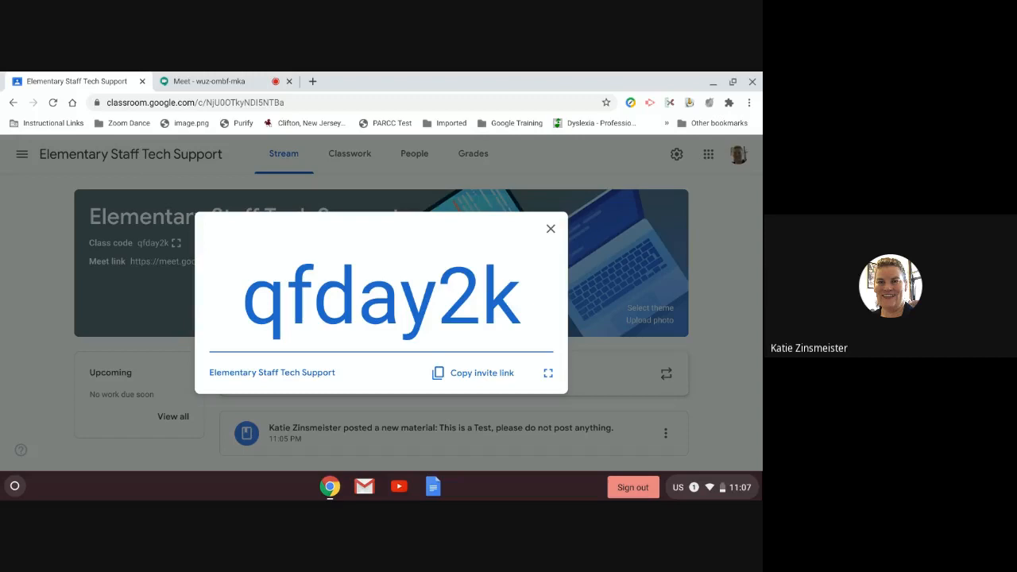
{"action": "left_click", "coordinate": [550, 229]}
{"action": "left_click", "coordinate": [24, 159]}
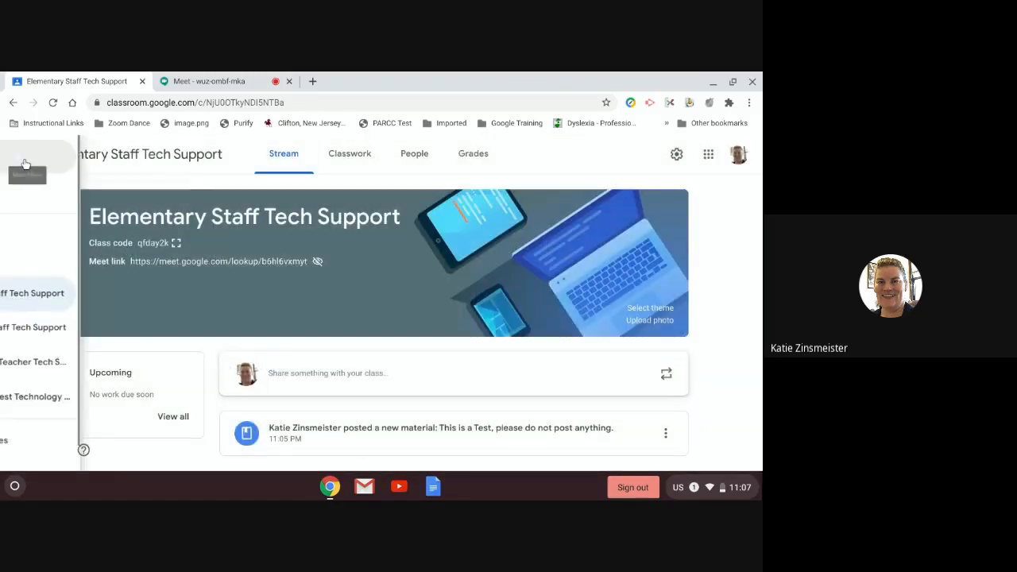
{"action": "left_click", "coordinate": [61, 360]}
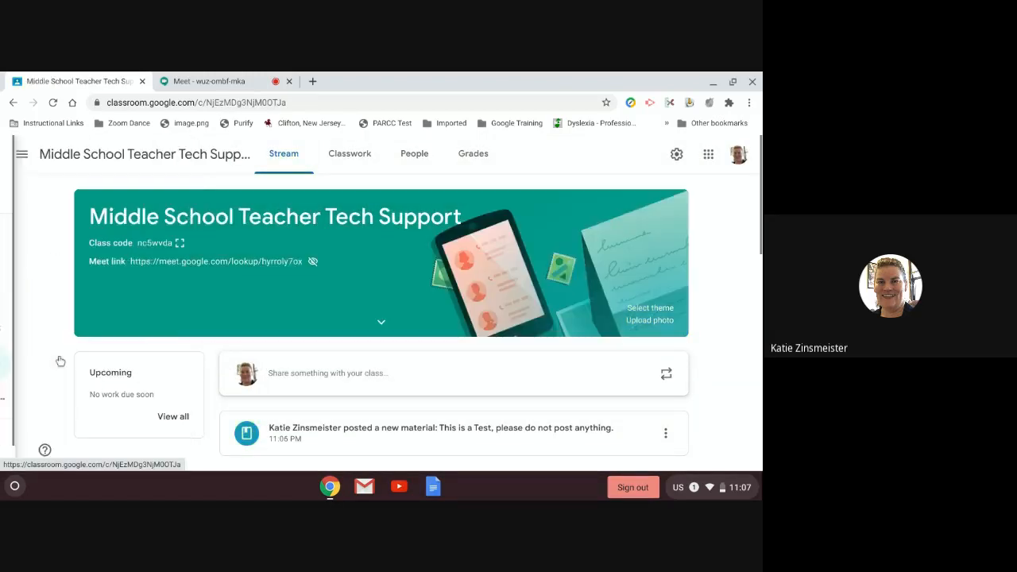
{"action": "left_click", "coordinate": [180, 243]}
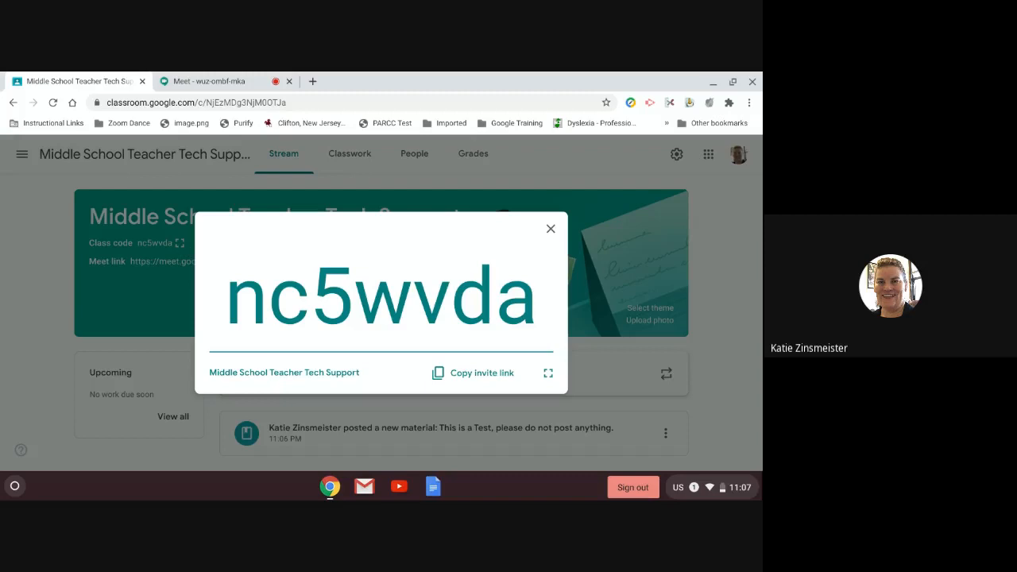
{"action": "left_click", "coordinate": [551, 230]}
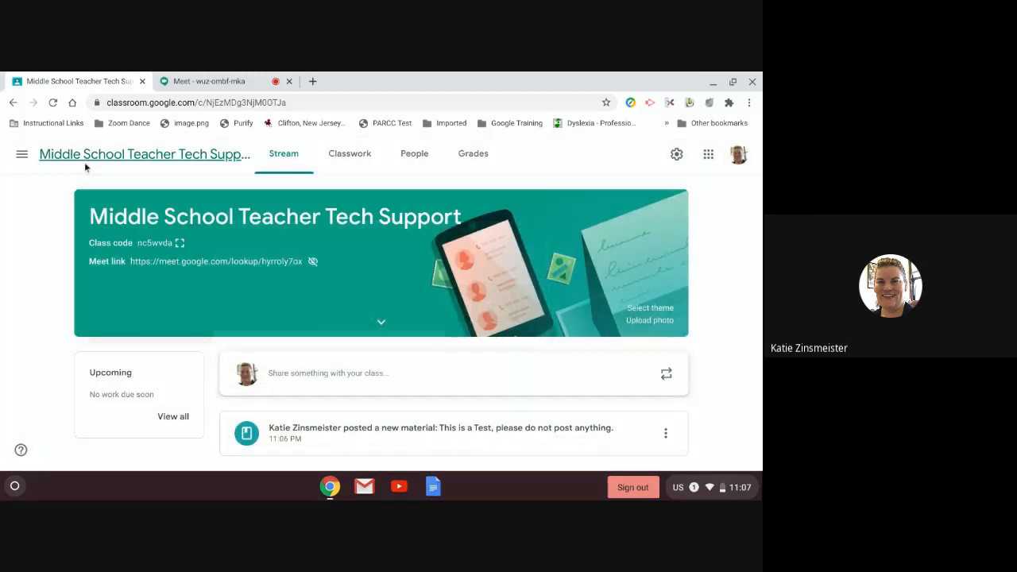
{"action": "left_click", "coordinate": [22, 153]}
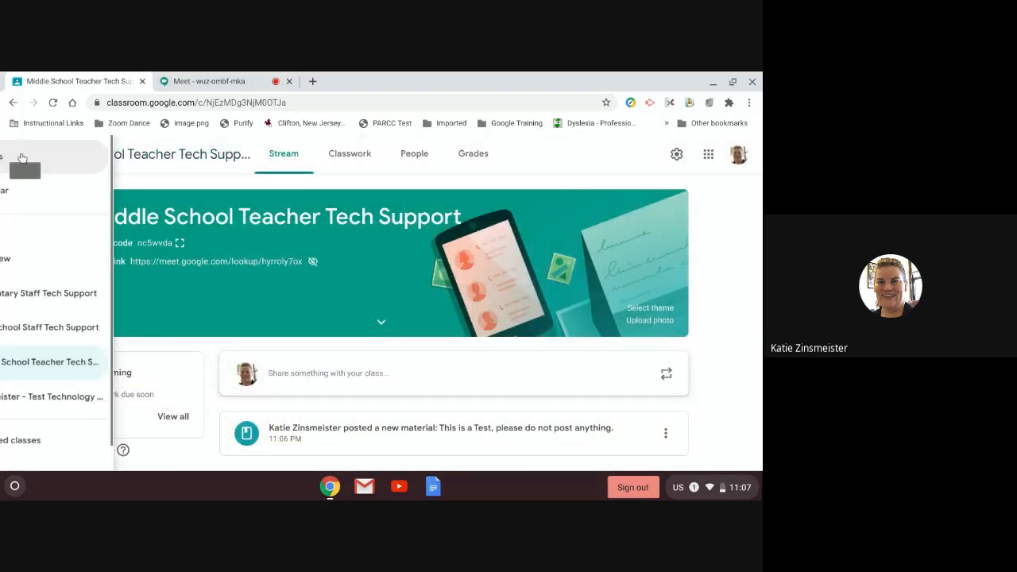
{"action": "left_click", "coordinate": [72, 326]}
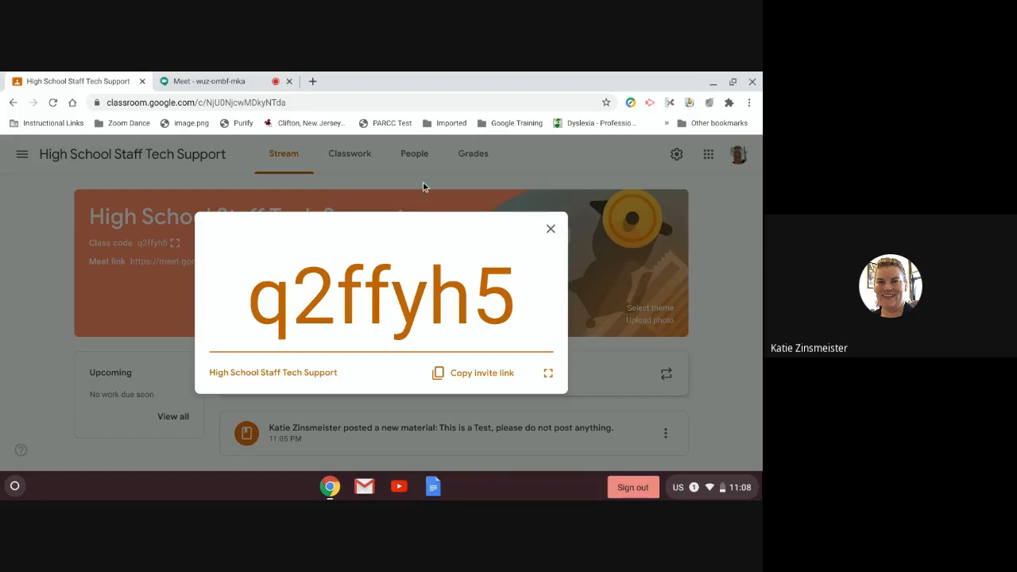
{"action": "left_click", "coordinate": [550, 229]}
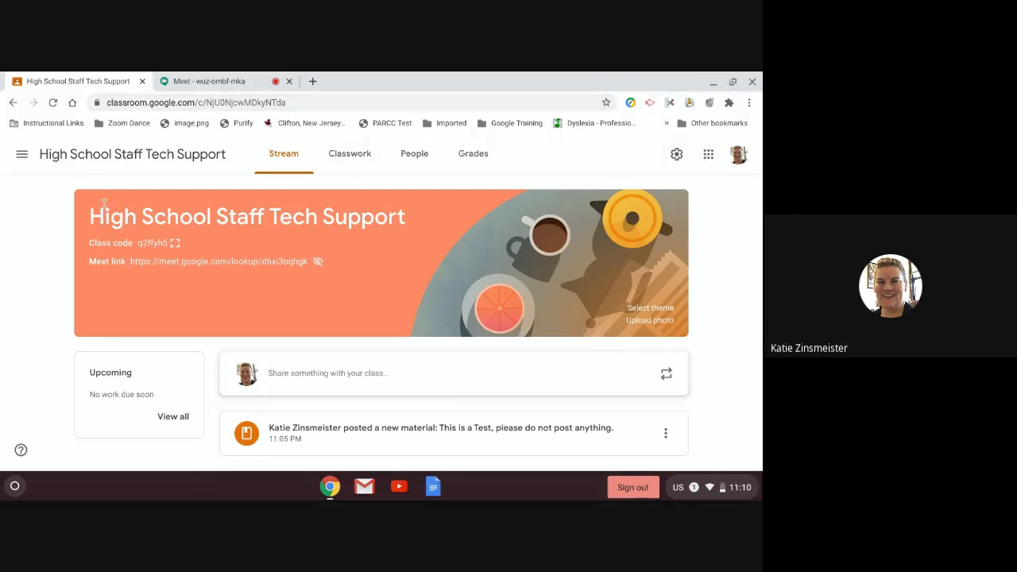
{"action": "left_click", "coordinate": [21, 154]}
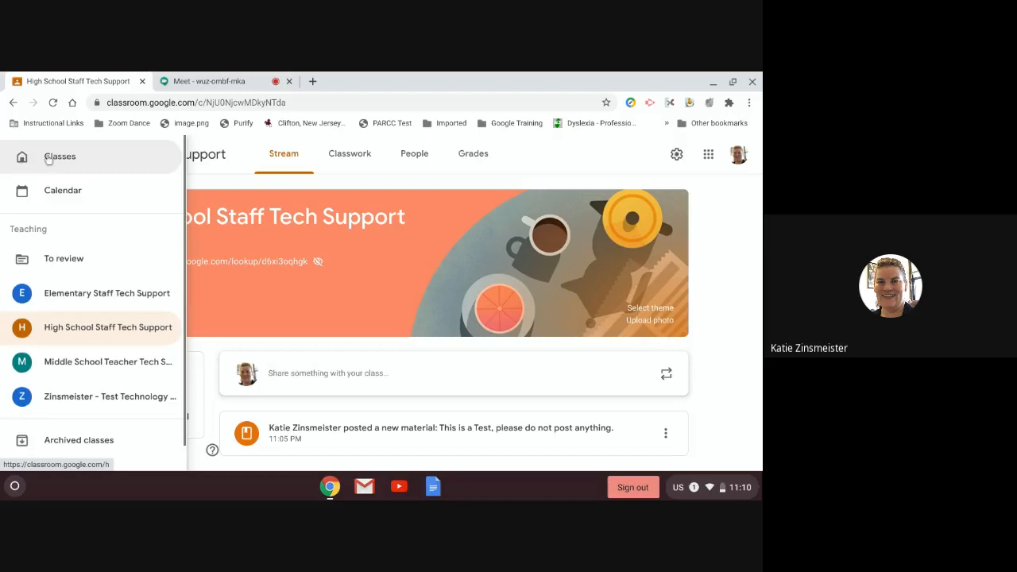
{"action": "left_click", "coordinate": [49, 157]}
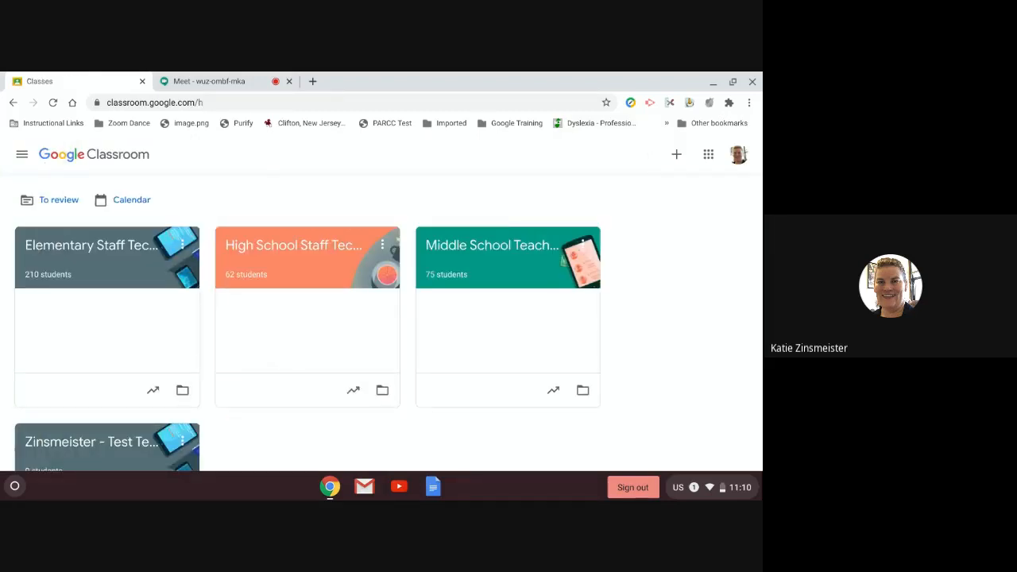
{"action": "left_click", "coordinate": [21, 154]}
{"action": "left_click", "coordinate": [50, 155]}
{"action": "scroll", "coordinate": [256, 335], "scroll_direction": "down", "scroll_amount": 1}
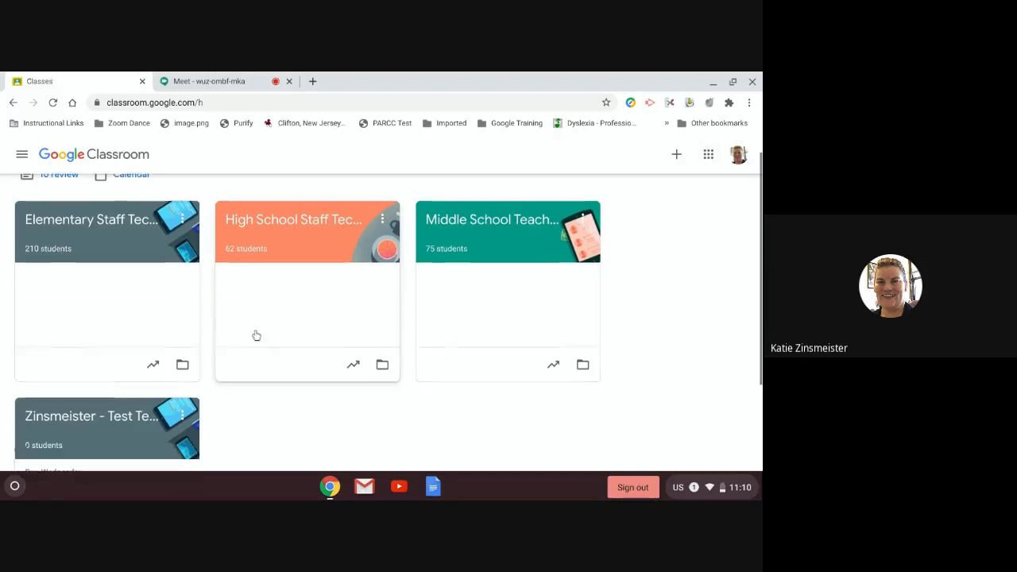
{"action": "scroll", "coordinate": [256, 337], "scroll_direction": "up", "scroll_amount": 1}
{"action": "scroll", "coordinate": [255, 337], "scroll_direction": "down", "scroll_amount": 1}
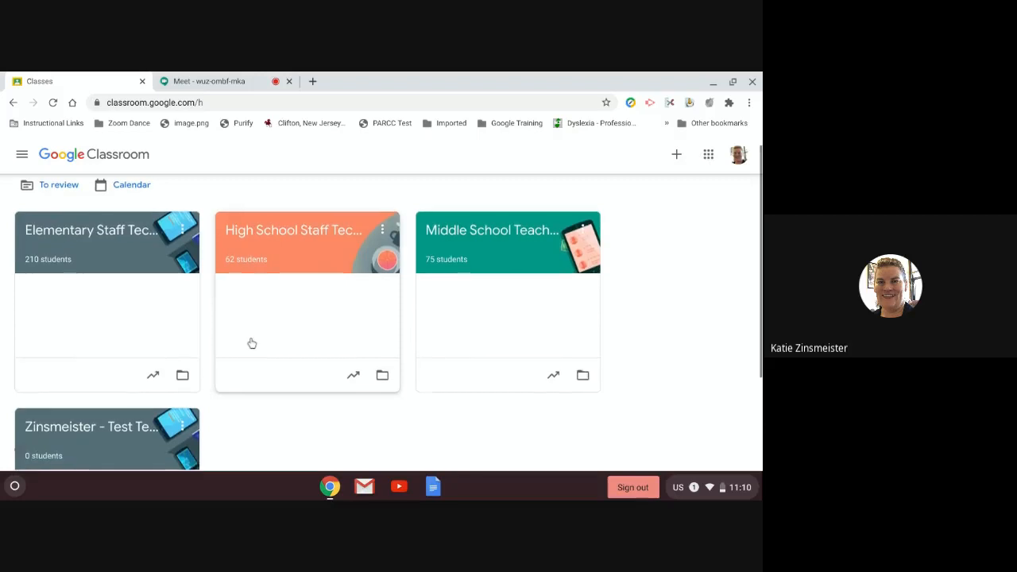
{"action": "scroll", "coordinate": [248, 340], "scroll_direction": "down", "scroll_amount": 1}
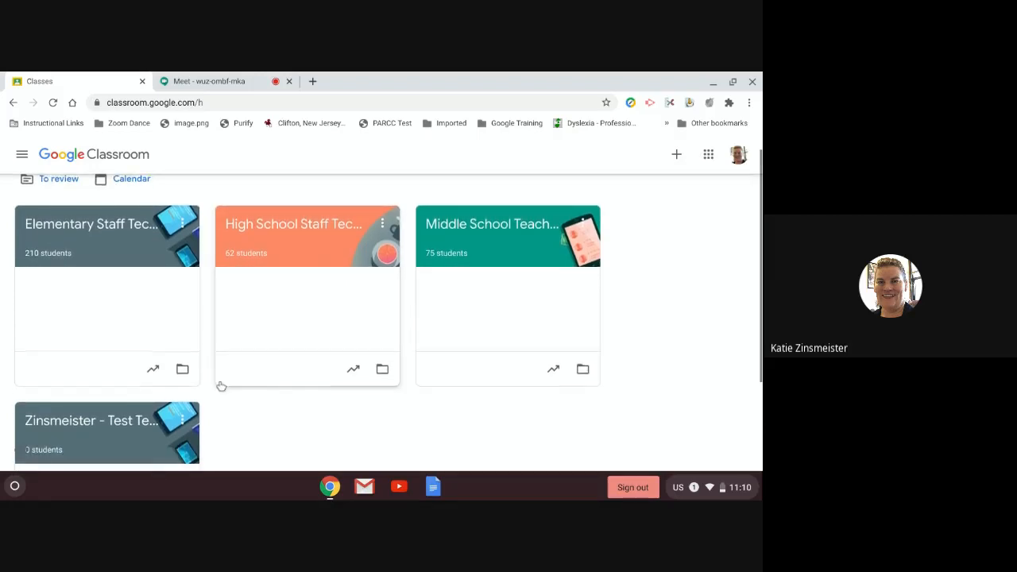
{"action": "scroll", "coordinate": [220, 386], "scroll_direction": "up", "scroll_amount": 1}
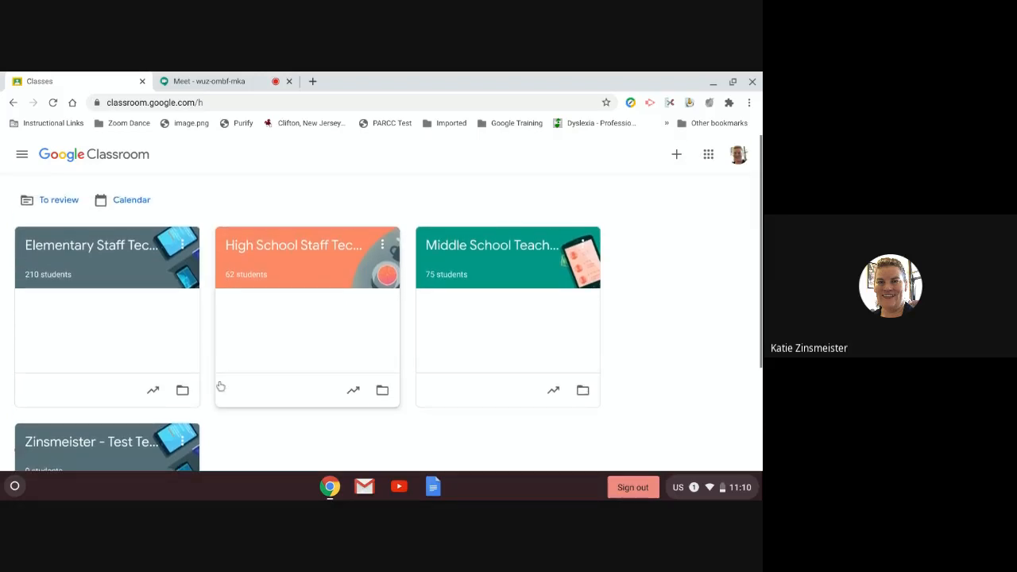
{"action": "left_click", "coordinate": [62, 205]}
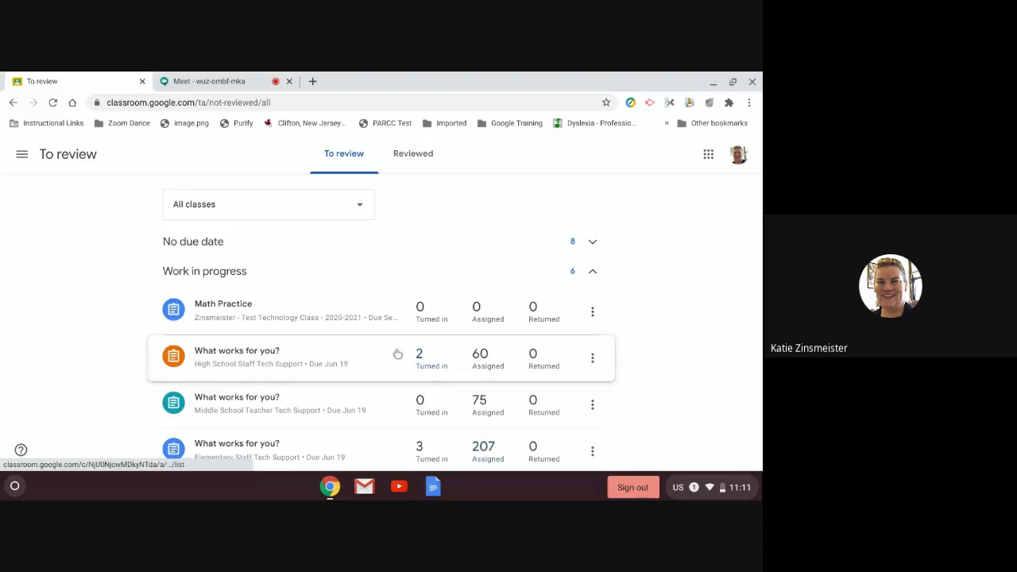
{"action": "left_click", "coordinate": [362, 215]}
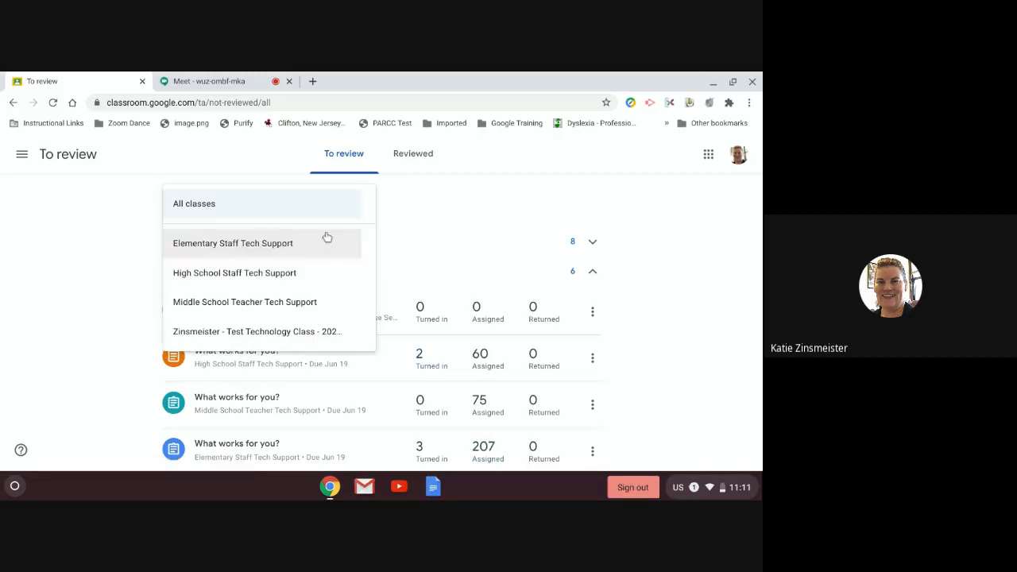
{"action": "left_click", "coordinate": [225, 337]}
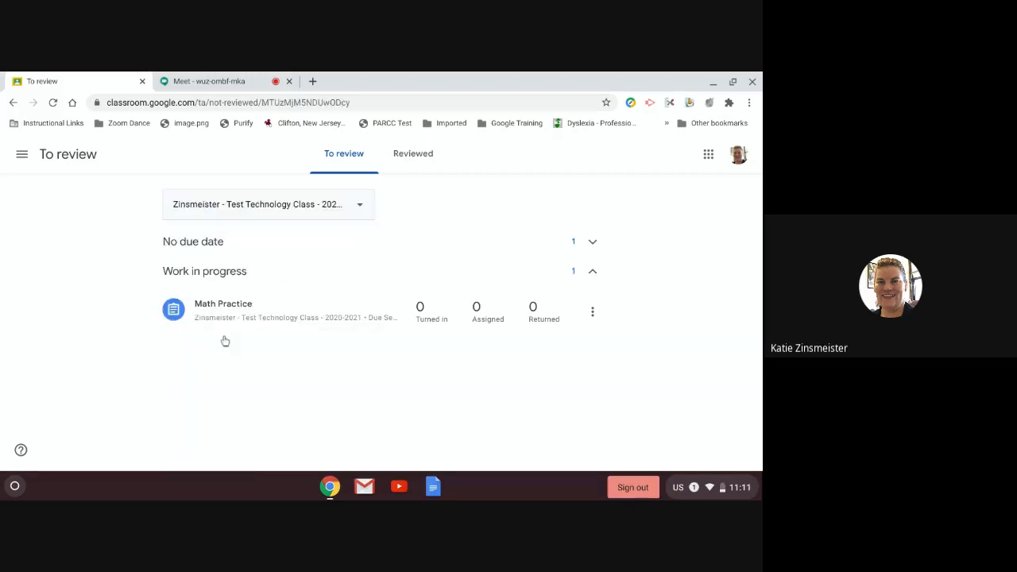
{"action": "left_click", "coordinate": [593, 313]}
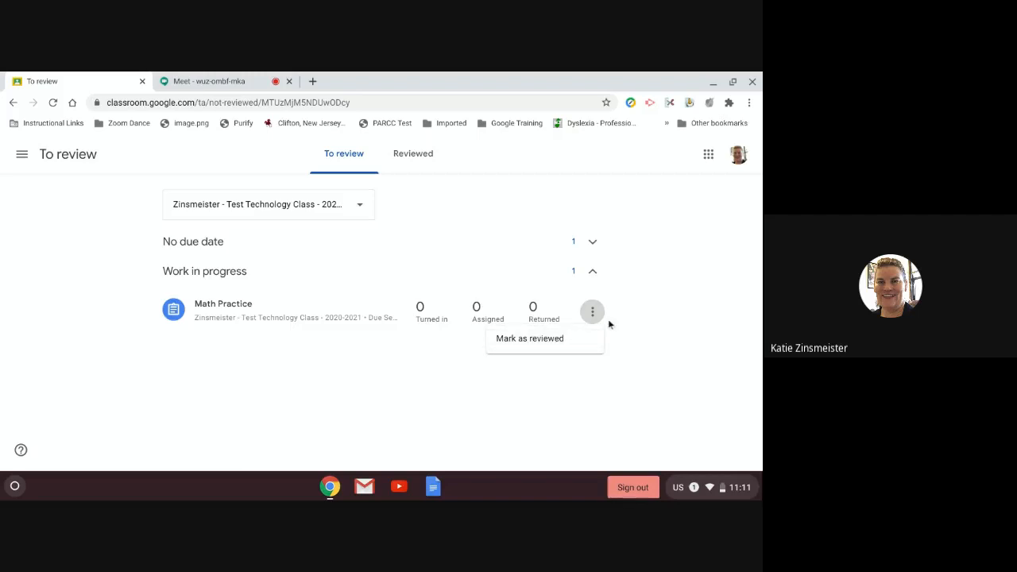
{"action": "left_click", "coordinate": [724, 258]}
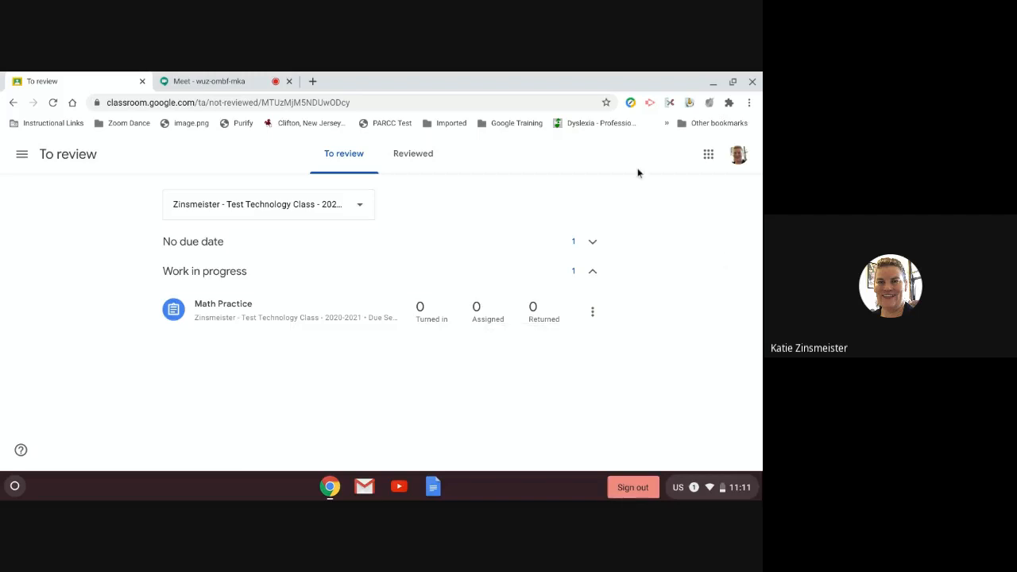
{"action": "left_click", "coordinate": [352, 215]}
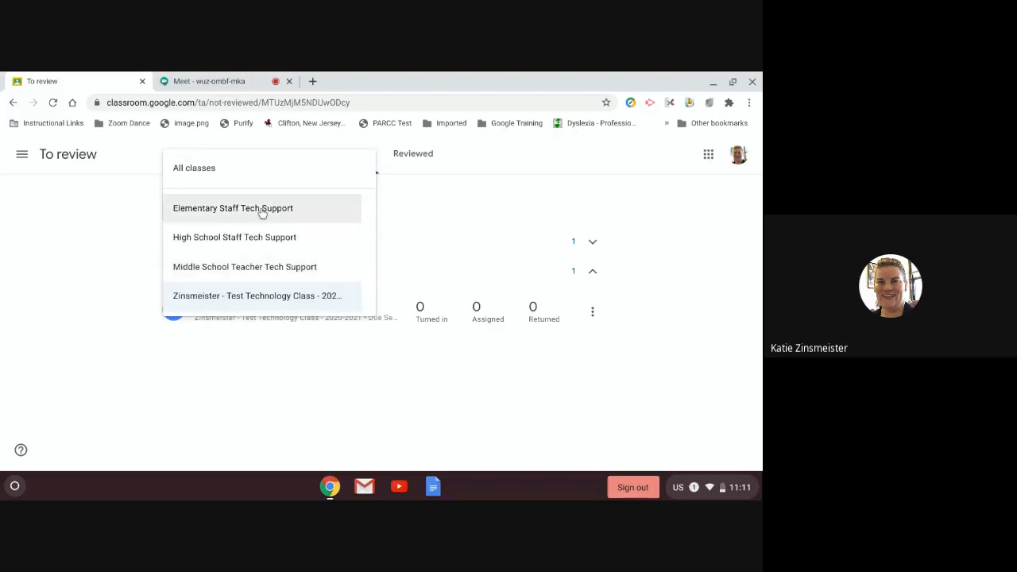
{"action": "left_click", "coordinate": [262, 212]}
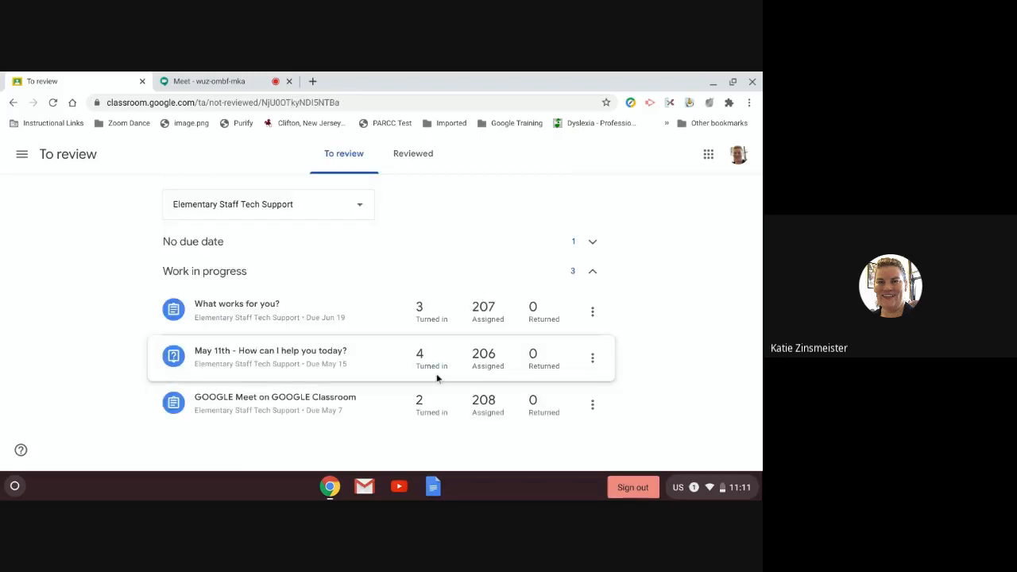
{"action": "left_click", "coordinate": [253, 370]}
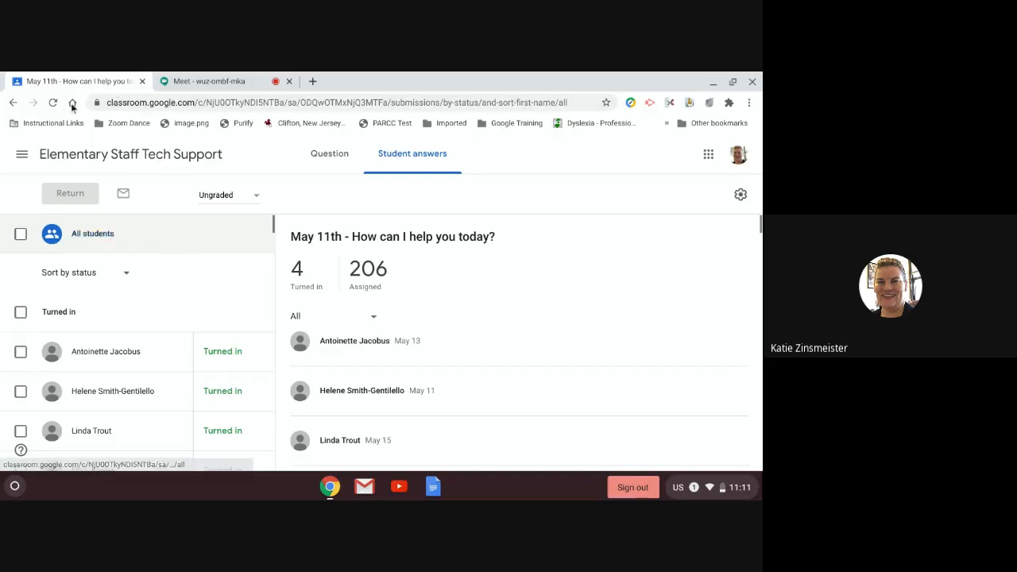
{"action": "left_click", "coordinate": [21, 156]}
{"action": "left_click", "coordinate": [44, 163]}
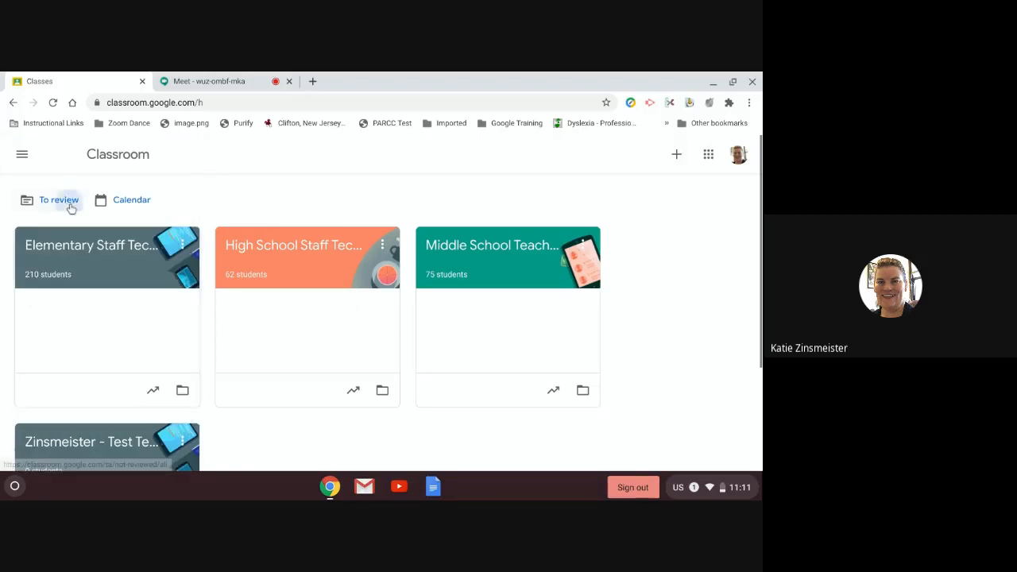
{"action": "left_click", "coordinate": [72, 205]}
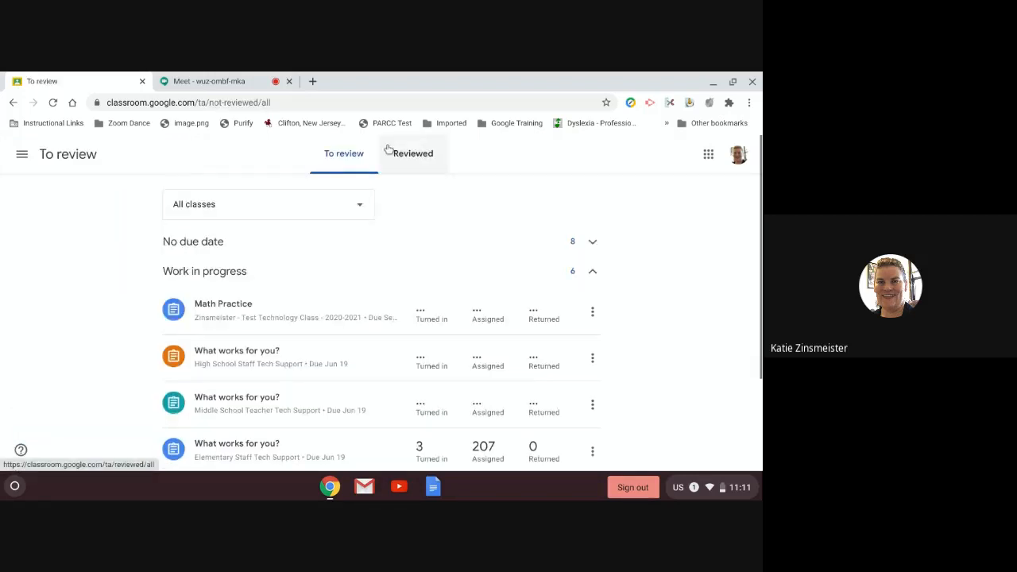
{"action": "left_click", "coordinate": [419, 163]}
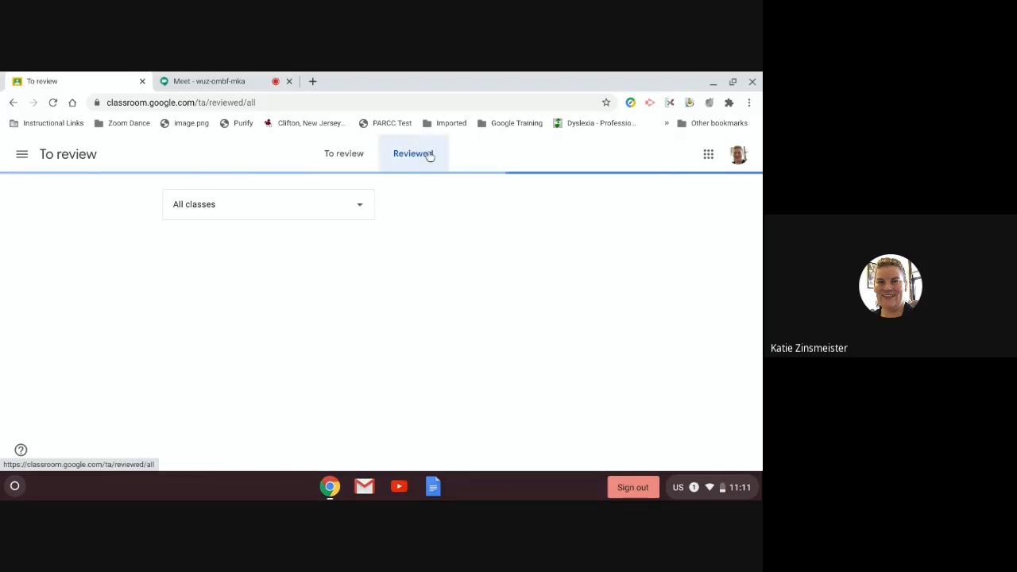
{"action": "left_click", "coordinate": [337, 157]}
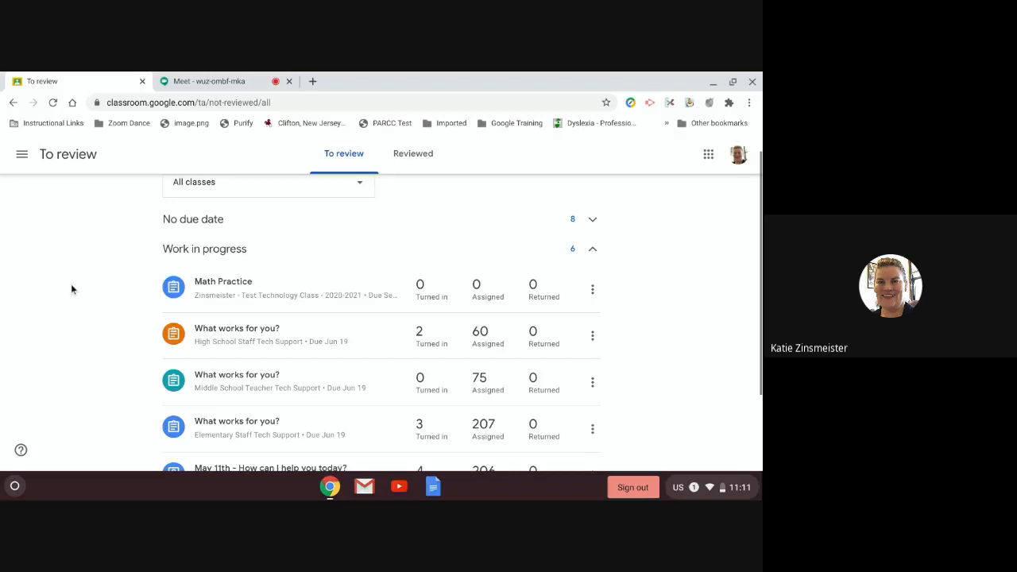
{"action": "scroll", "coordinate": [73, 289], "scroll_direction": "up", "scroll_amount": 1}
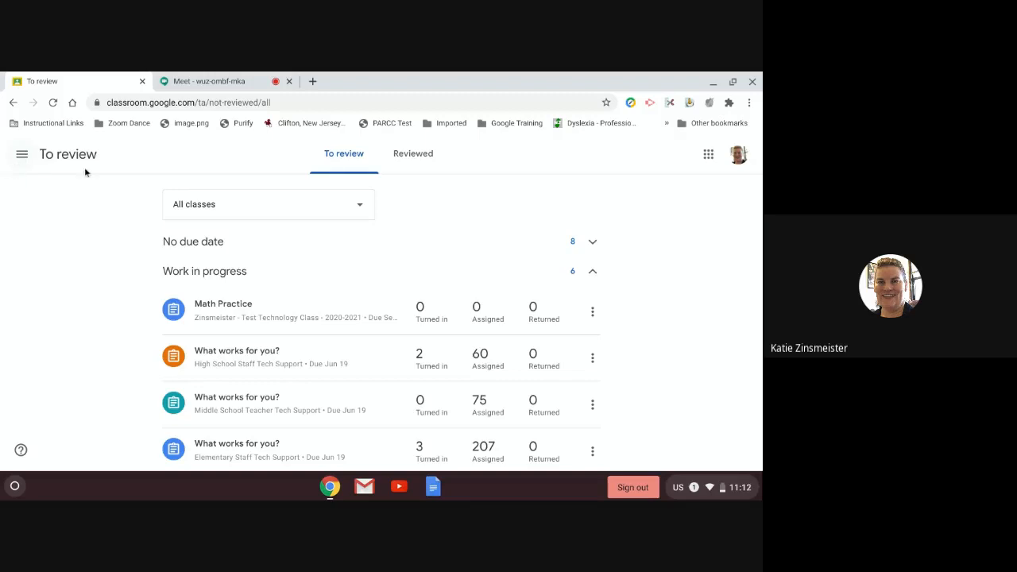
{"action": "left_click", "coordinate": [22, 154]}
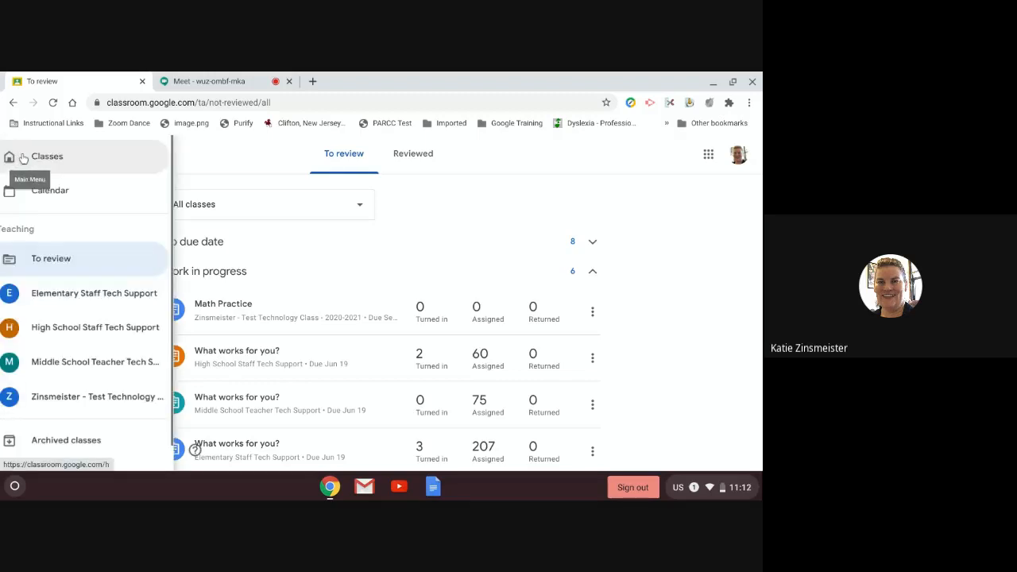
{"action": "left_click", "coordinate": [66, 163]}
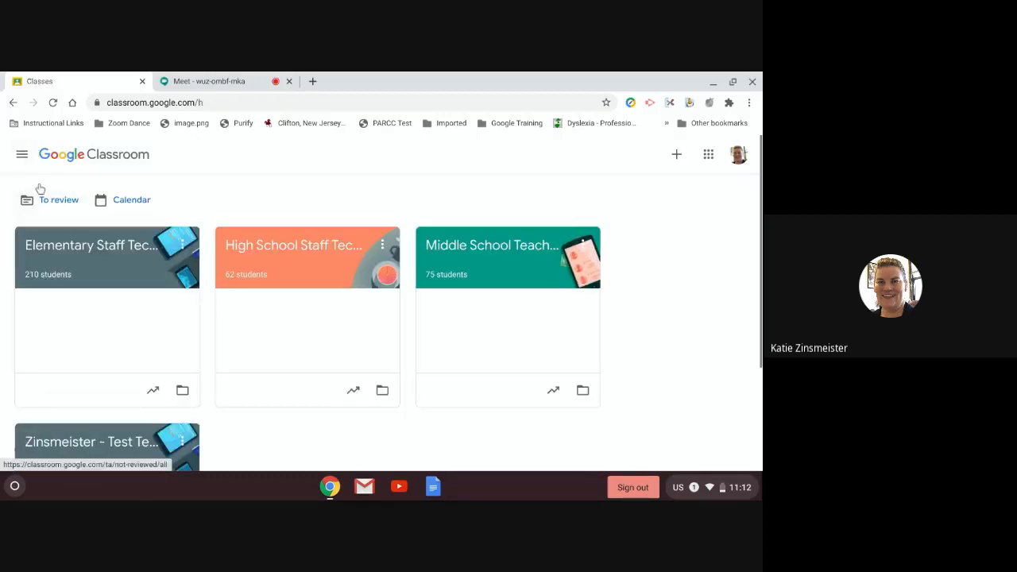
{"action": "left_click", "coordinate": [21, 155]}
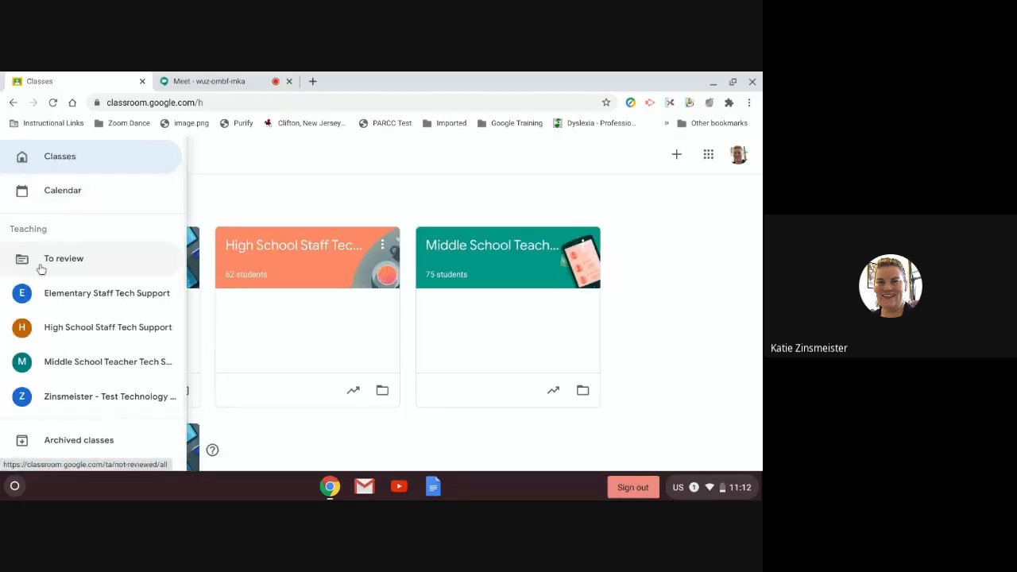
{"action": "left_click", "coordinate": [222, 158]}
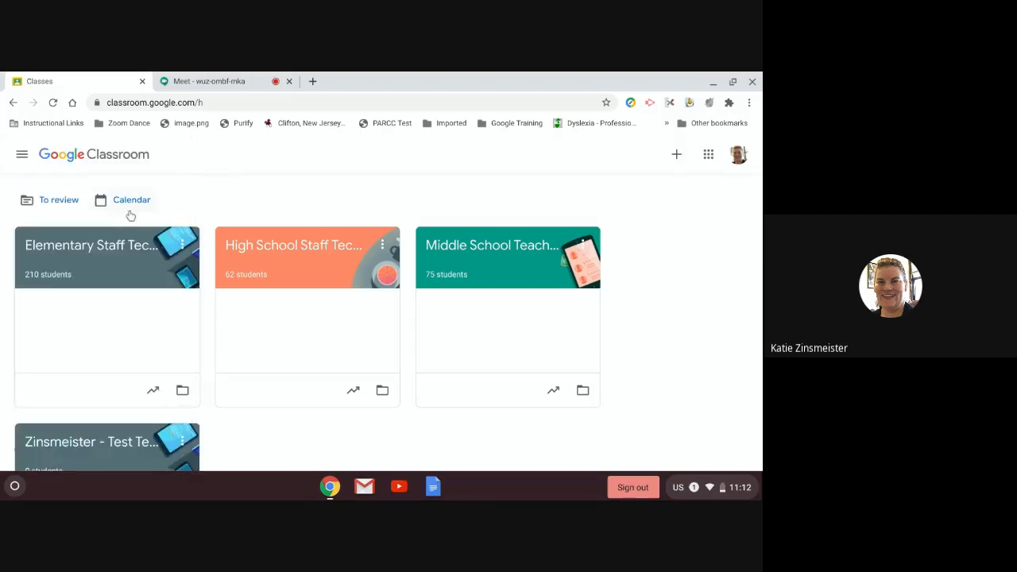
{"action": "left_click", "coordinate": [130, 204]}
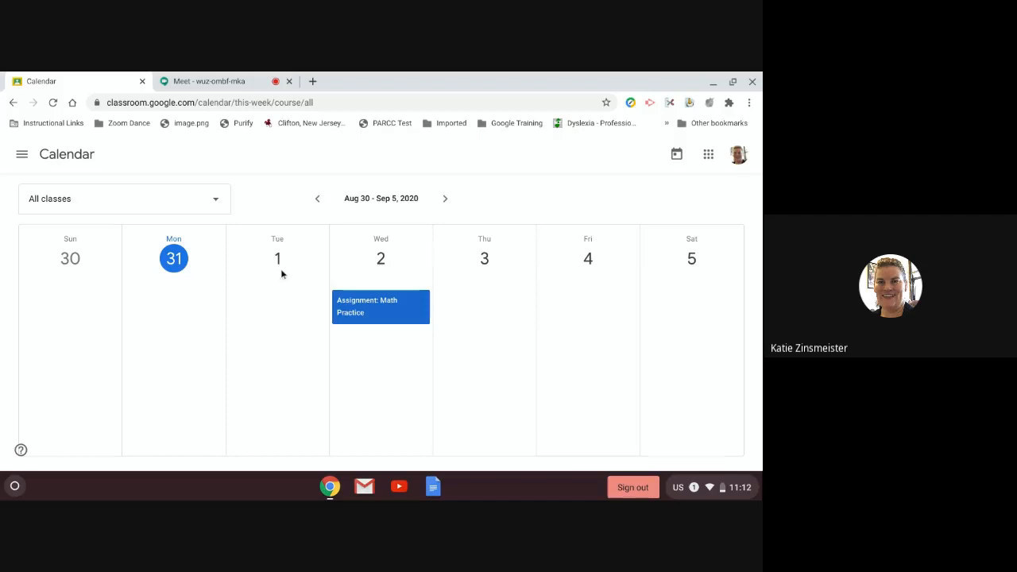
{"action": "left_click", "coordinate": [199, 206]}
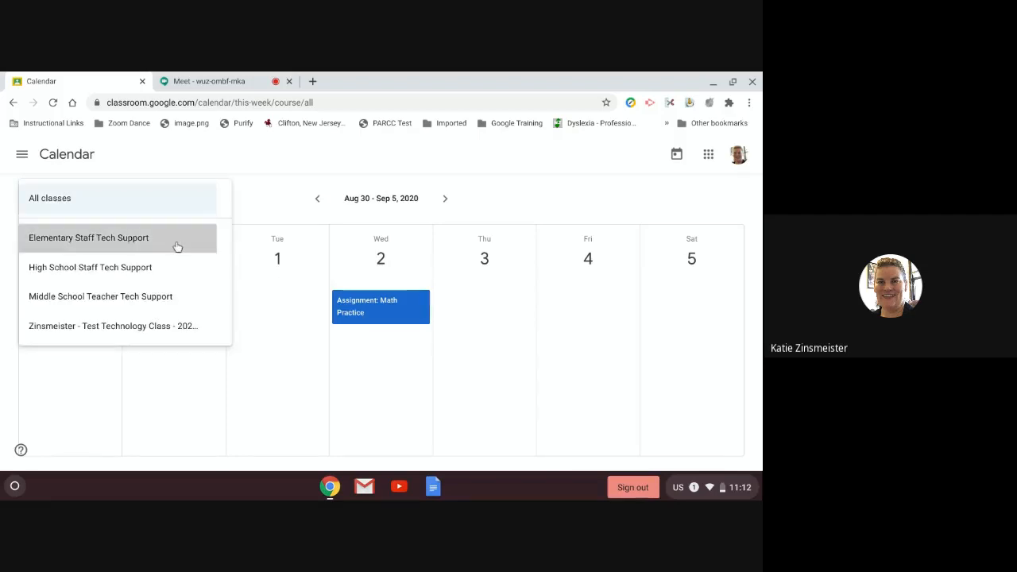
{"action": "left_click", "coordinate": [177, 243]}
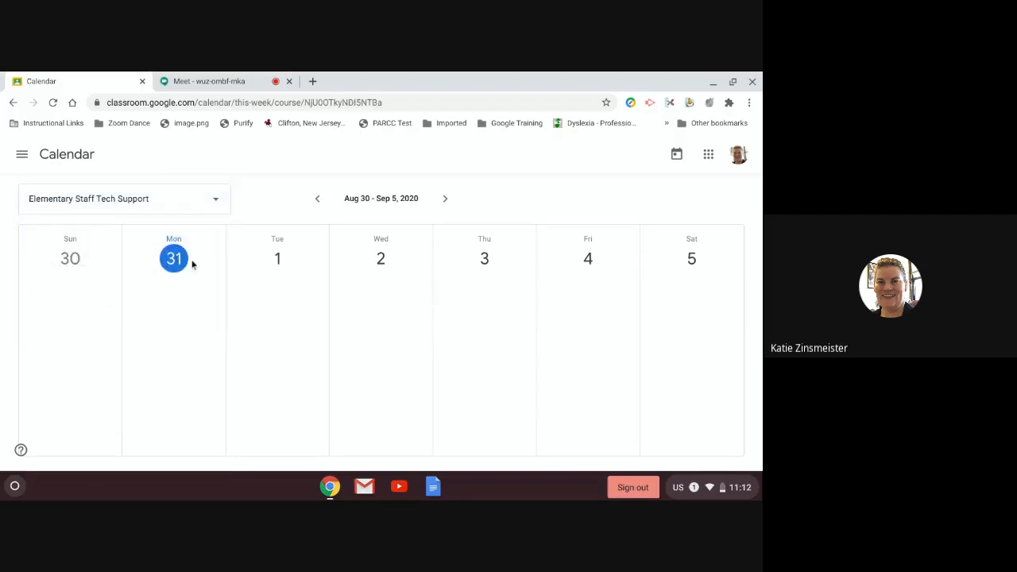
{"action": "left_click", "coordinate": [170, 208]}
{"action": "left_click", "coordinate": [134, 296]}
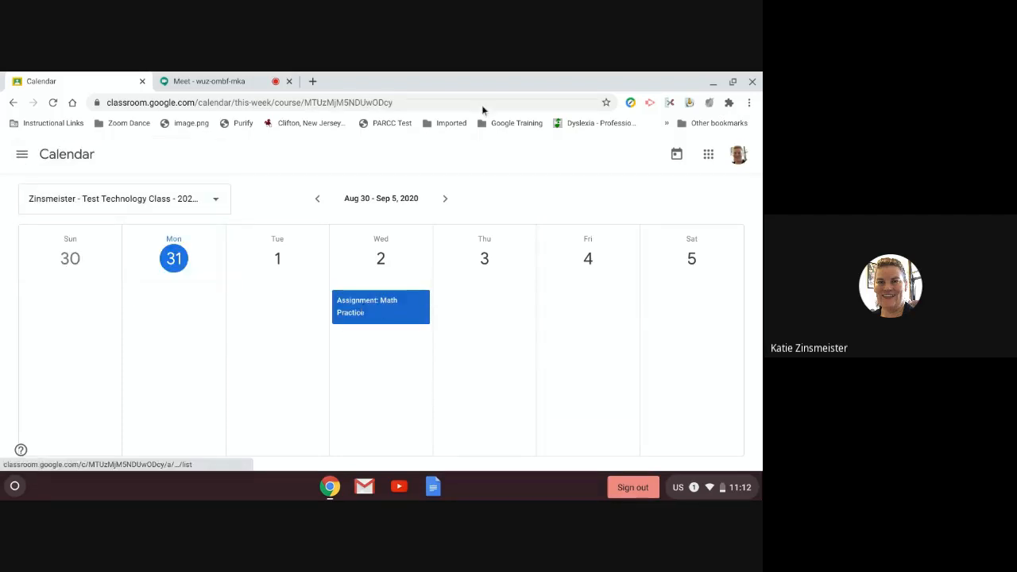
{"action": "left_click", "coordinate": [679, 157]}
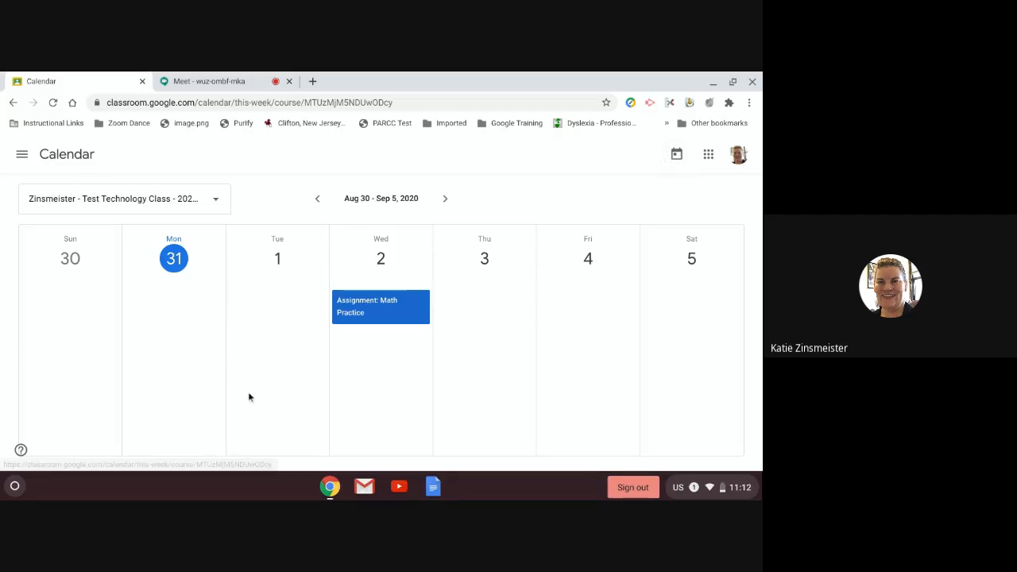
{"action": "left_click", "coordinate": [22, 155]}
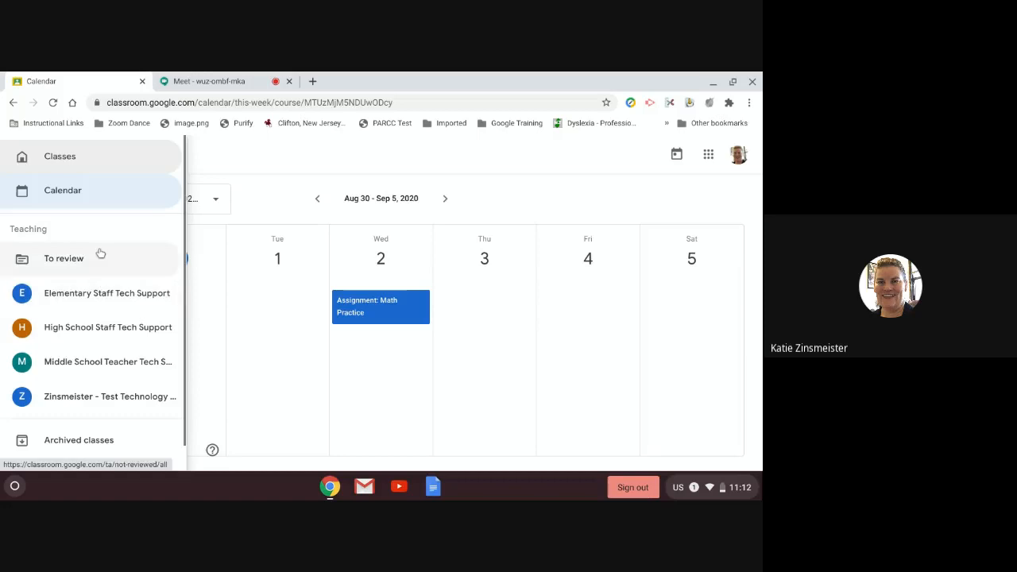
{"action": "left_click", "coordinate": [71, 159]}
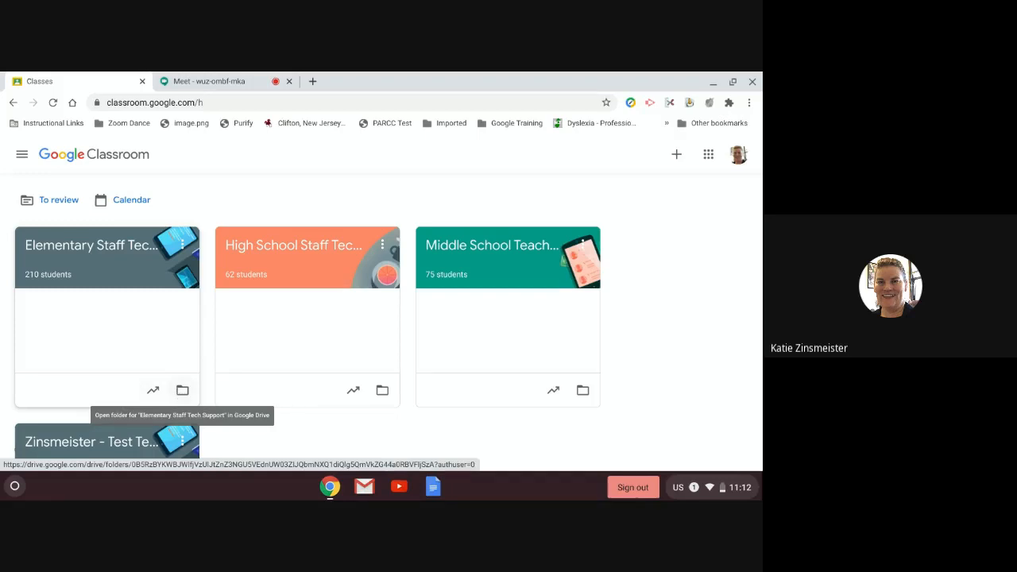
{"action": "left_click", "coordinate": [183, 246]}
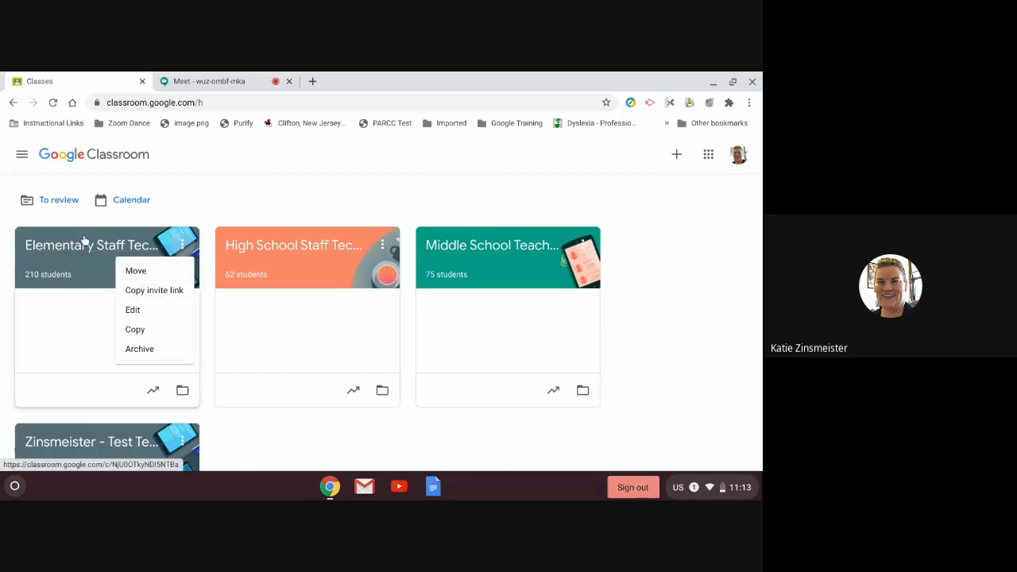
{"action": "left_click", "coordinate": [140, 270]}
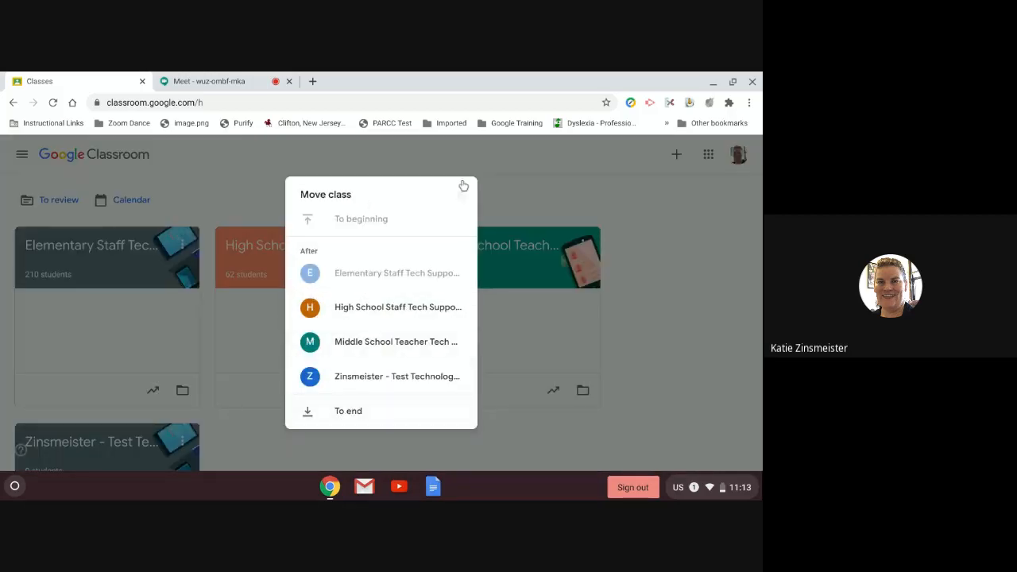
{"action": "left_click", "coordinate": [170, 363]}
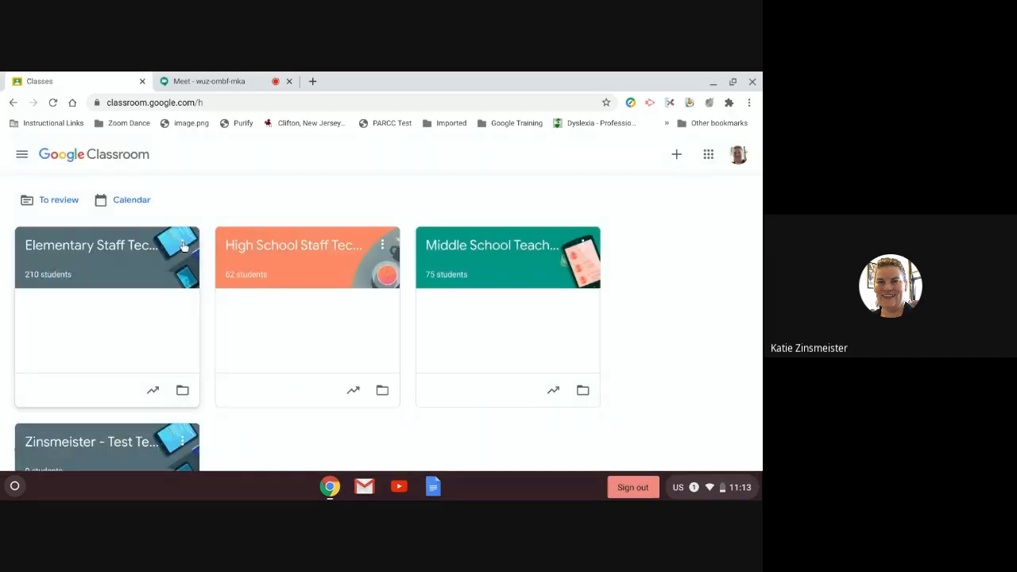
{"action": "left_click", "coordinate": [182, 251]}
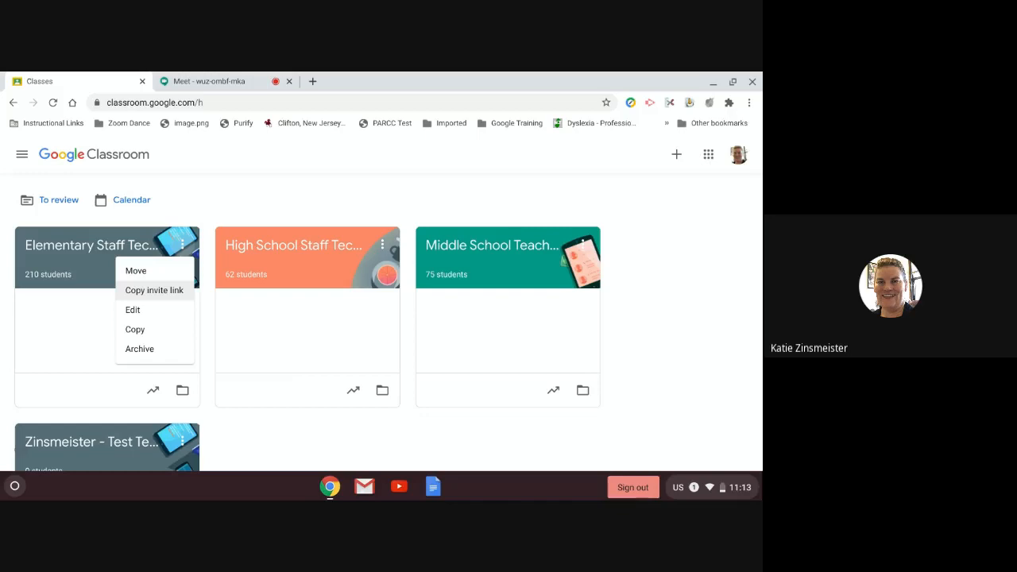
{"action": "left_click", "coordinate": [132, 309]}
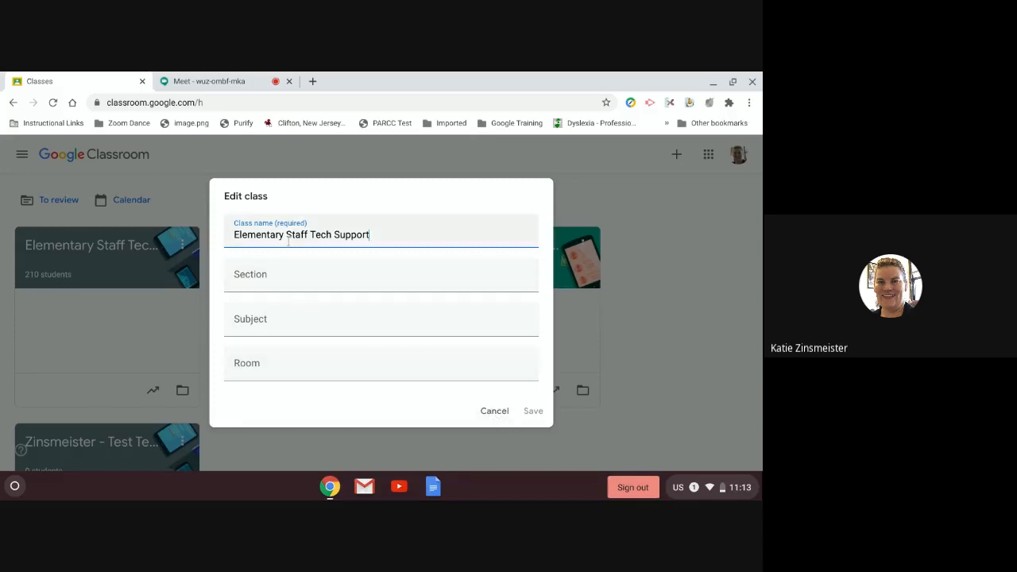
{"action": "left_click", "coordinate": [487, 414]}
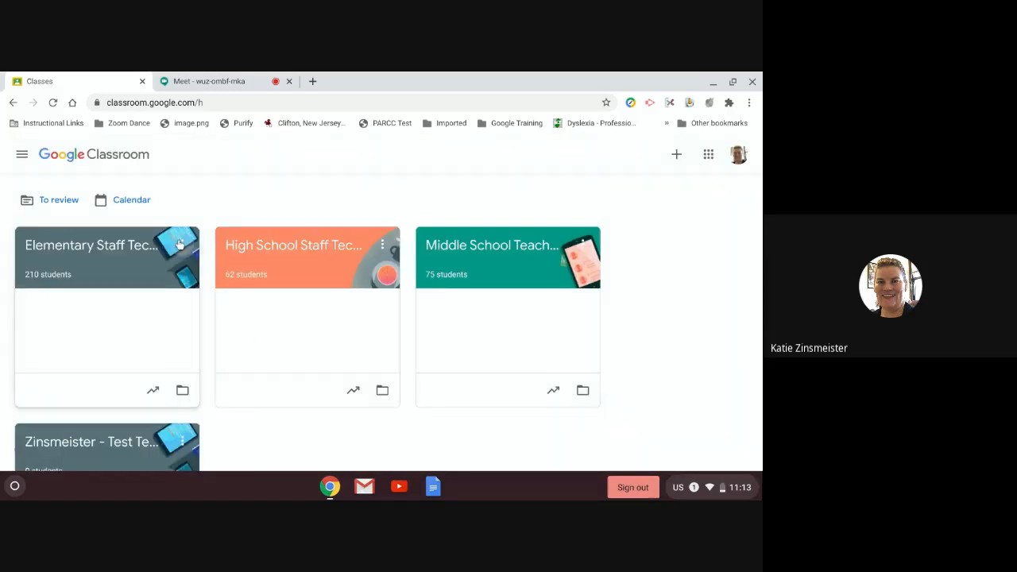
{"action": "left_click", "coordinate": [182, 245]}
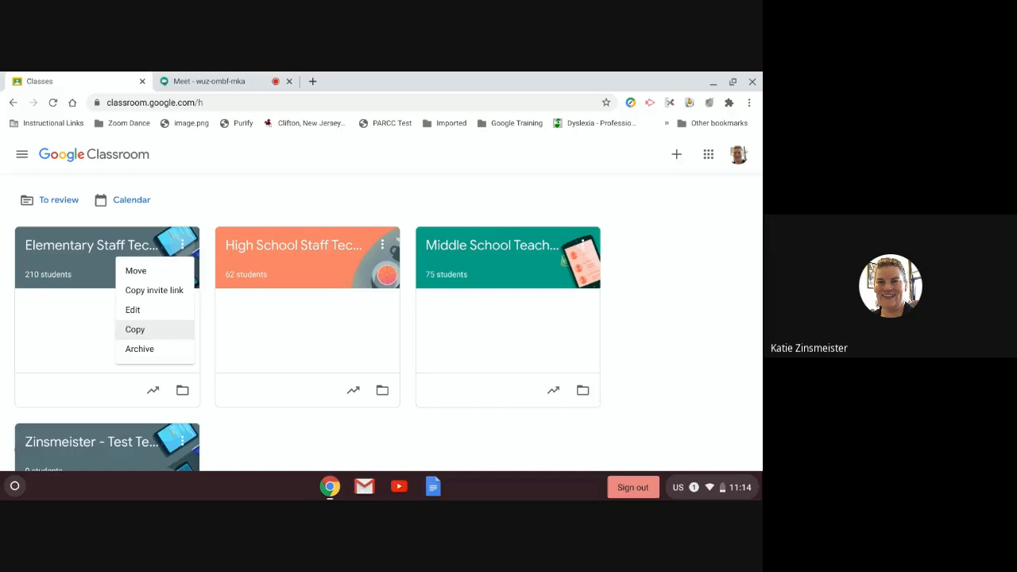
Step: Copy Elementary Staff Tech Support, renaming the copy 'Template Tech Support'
{"action": "left_click", "coordinate": [132, 332]}
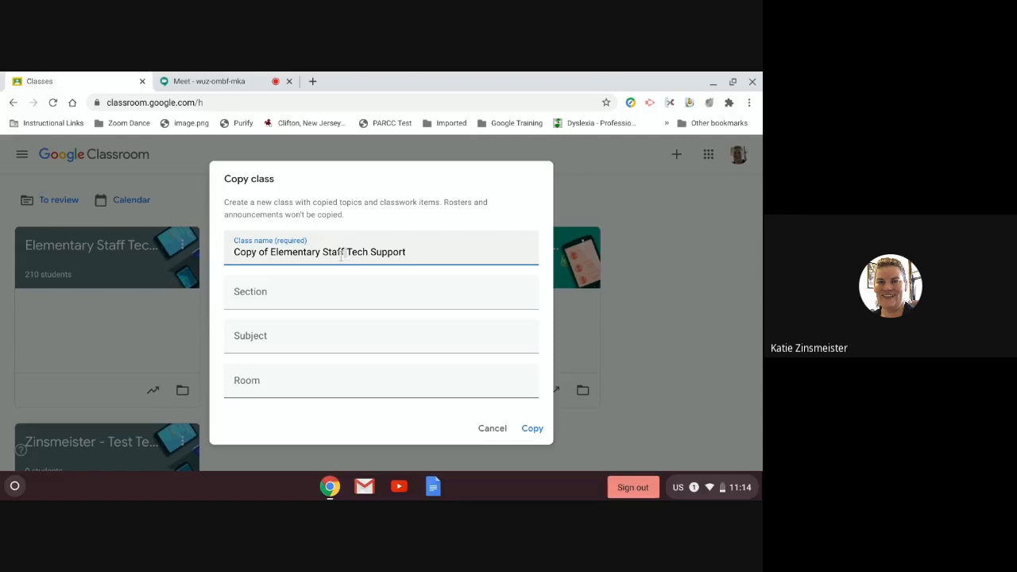
{"action": "left_click_drag", "start_coordinate": [347, 254], "coordinate": [238, 257]}
{"action": "key", "text": "BackSpace"}
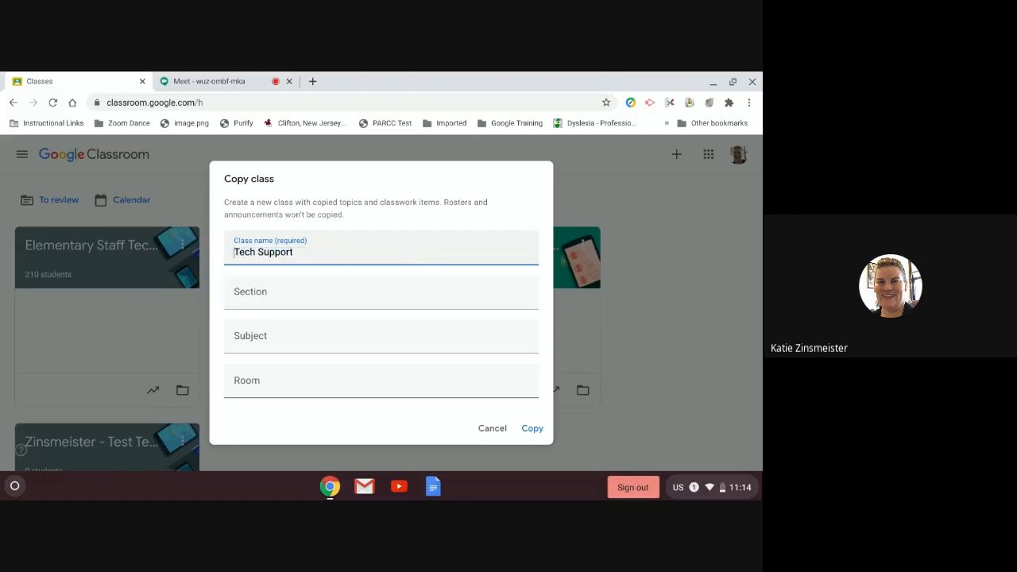
{"action": "type", "text": "Template"}
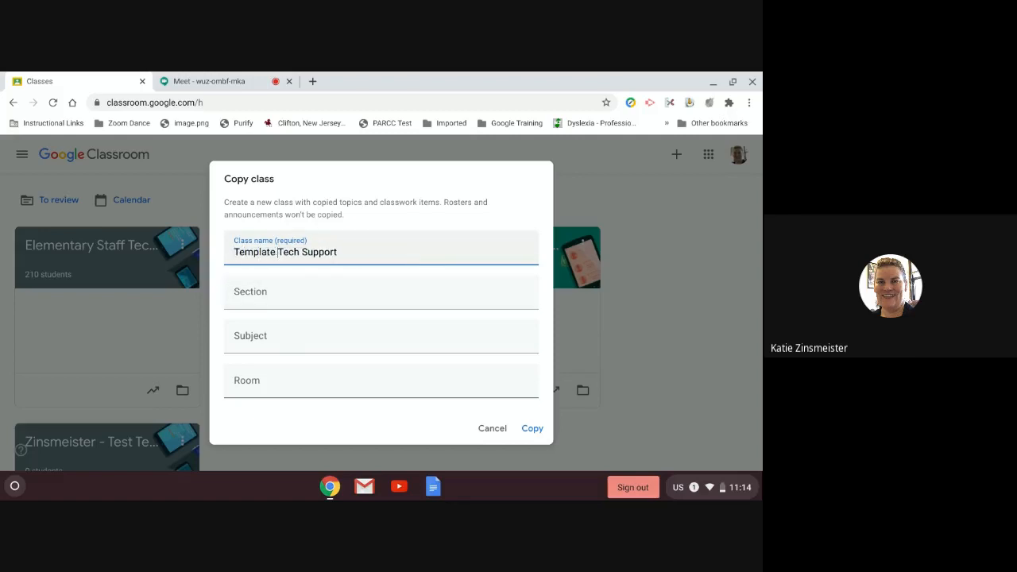
{"action": "left_click", "coordinate": [536, 428]}
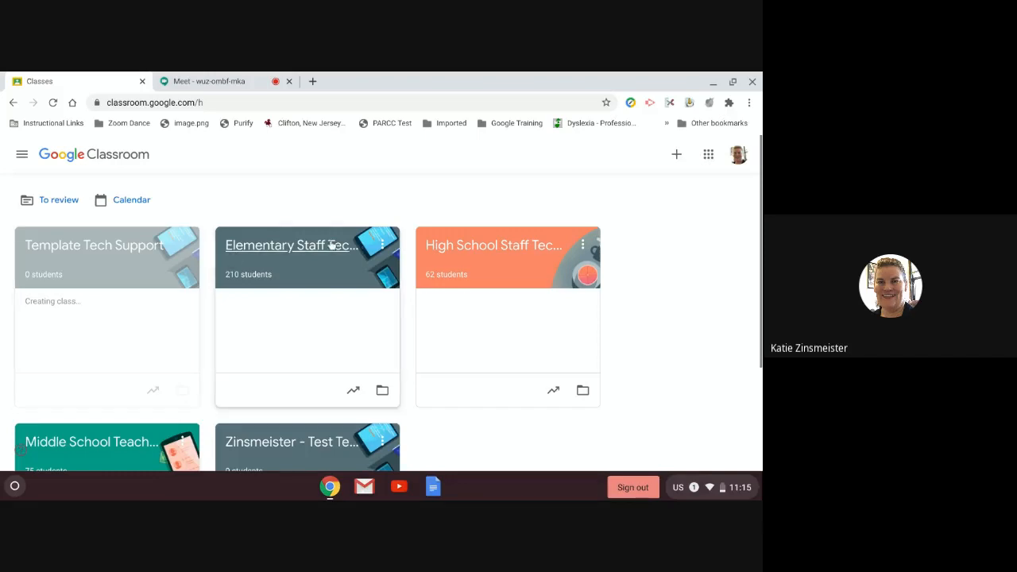
Step: Archive the Test Technology Class 2020-2021 from its card menu and confirm
{"action": "left_click", "coordinate": [383, 248]}
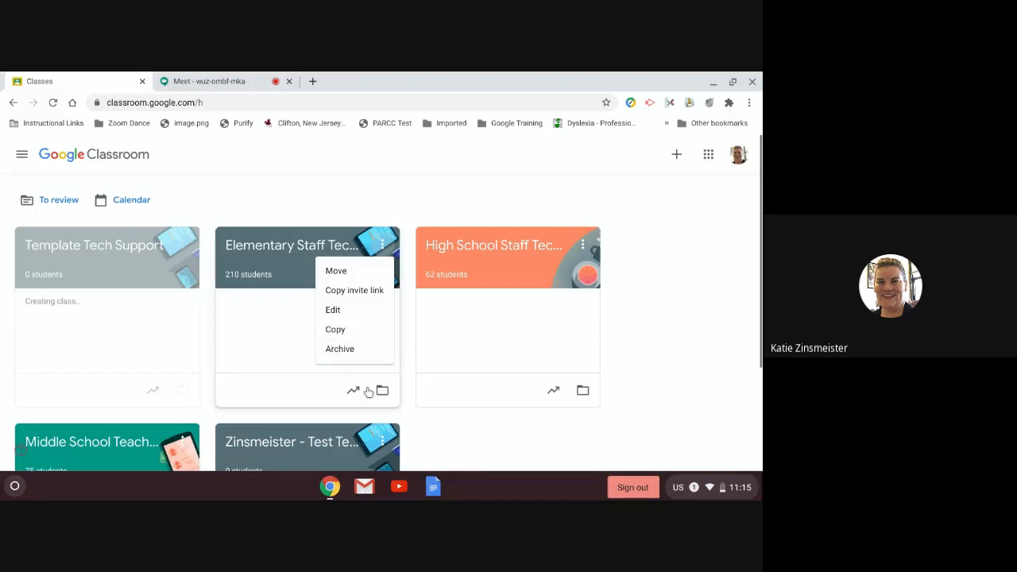
{"action": "scroll", "coordinate": [388, 347], "scroll_direction": "down", "scroll_amount": 2}
{"action": "scroll", "coordinate": [388, 348], "scroll_direction": "down", "scroll_amount": 1}
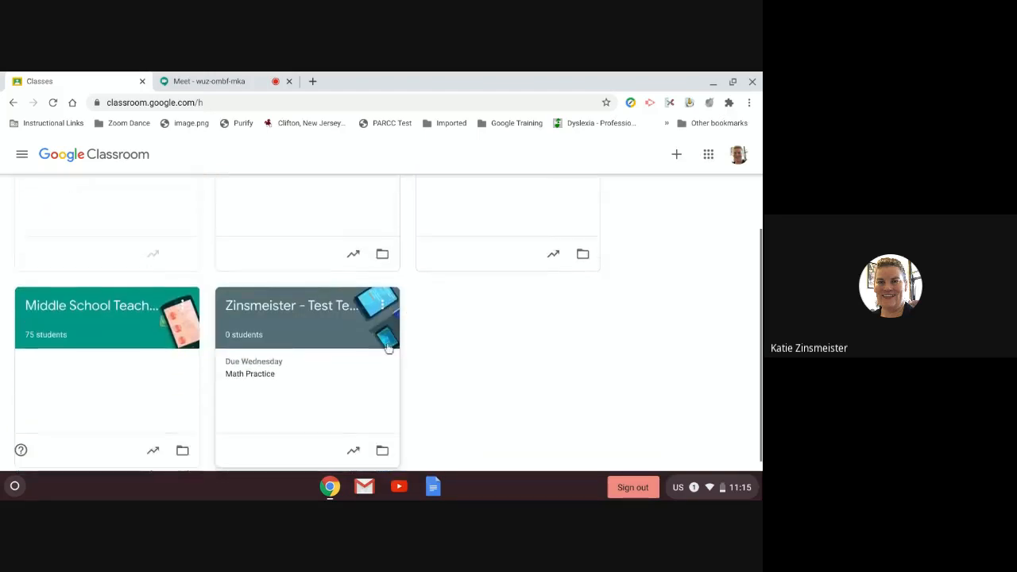
{"action": "left_click", "coordinate": [383, 293]}
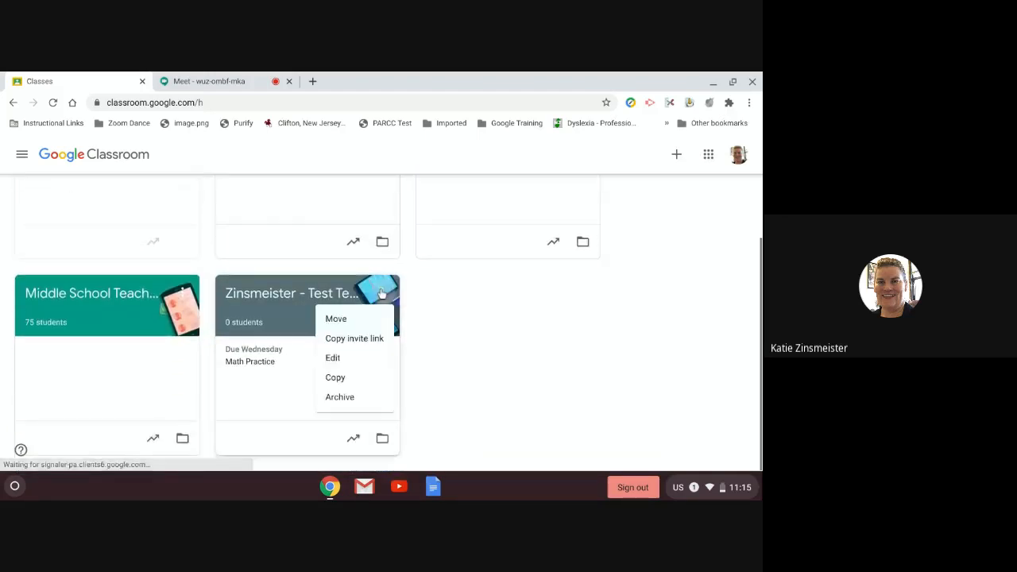
{"action": "left_click", "coordinate": [346, 404]}
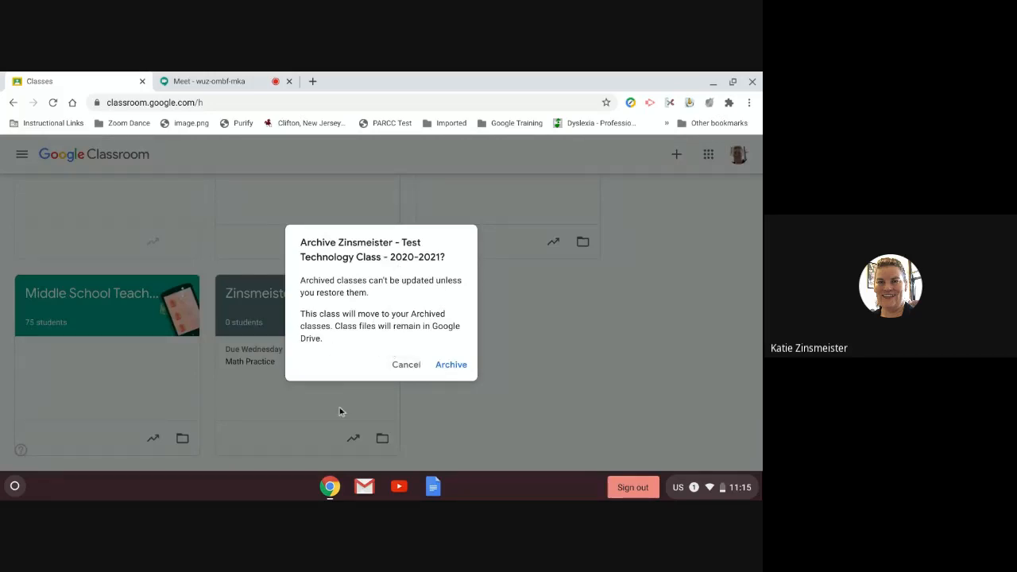
{"action": "left_click", "coordinate": [456, 366]}
{"action": "scroll", "coordinate": [282, 302], "scroll_direction": "up", "scroll_amount": 2}
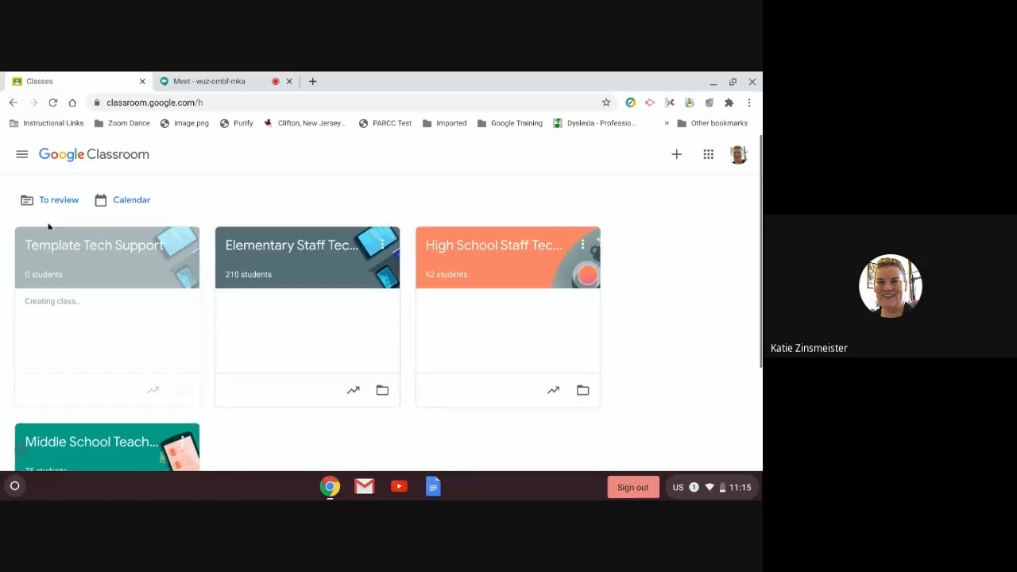
{"action": "scroll", "coordinate": [298, 345], "scroll_direction": "down", "scroll_amount": 1}
{"action": "scroll", "coordinate": [297, 341], "scroll_direction": "up", "scroll_amount": 1}
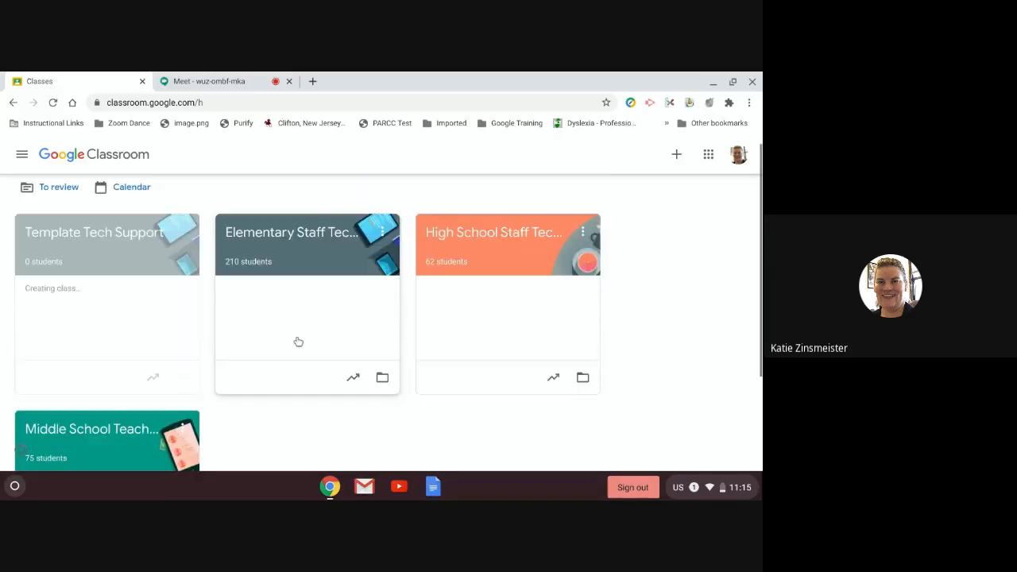
Step: Go to the Archived classes page through the navigation drawer
{"action": "left_click", "coordinate": [23, 155]}
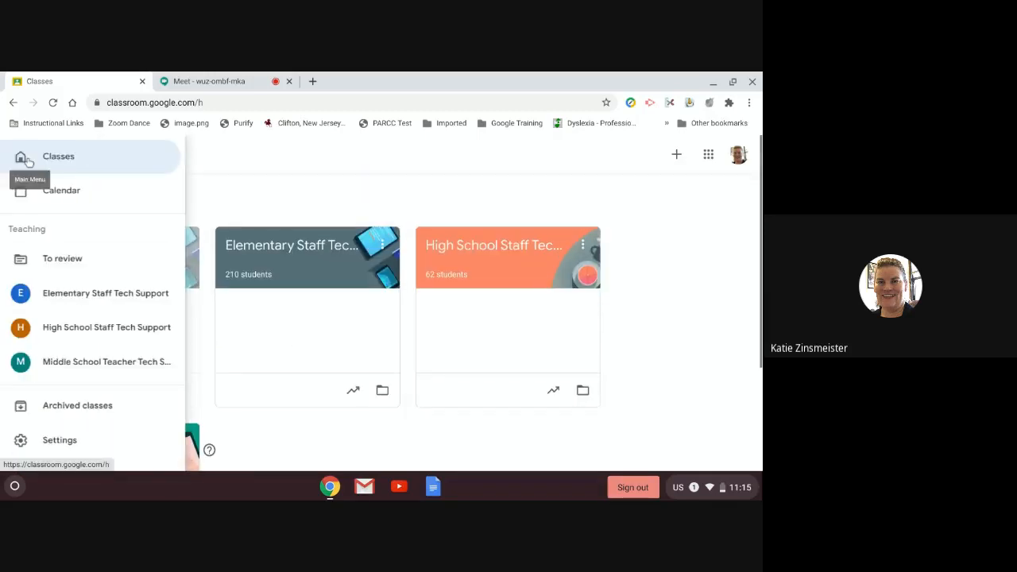
{"action": "left_click", "coordinate": [64, 406]}
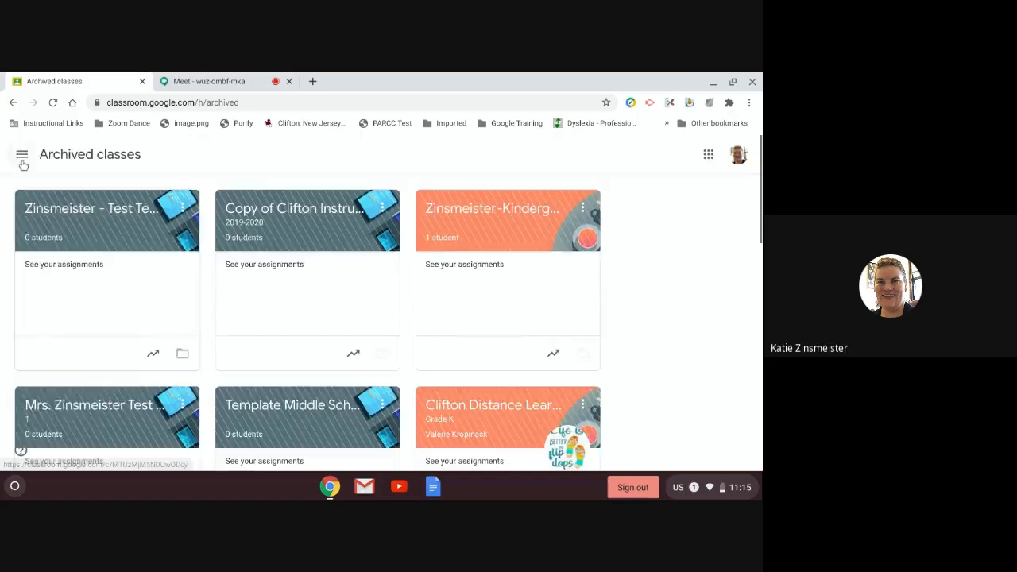
{"action": "left_click", "coordinate": [22, 159]}
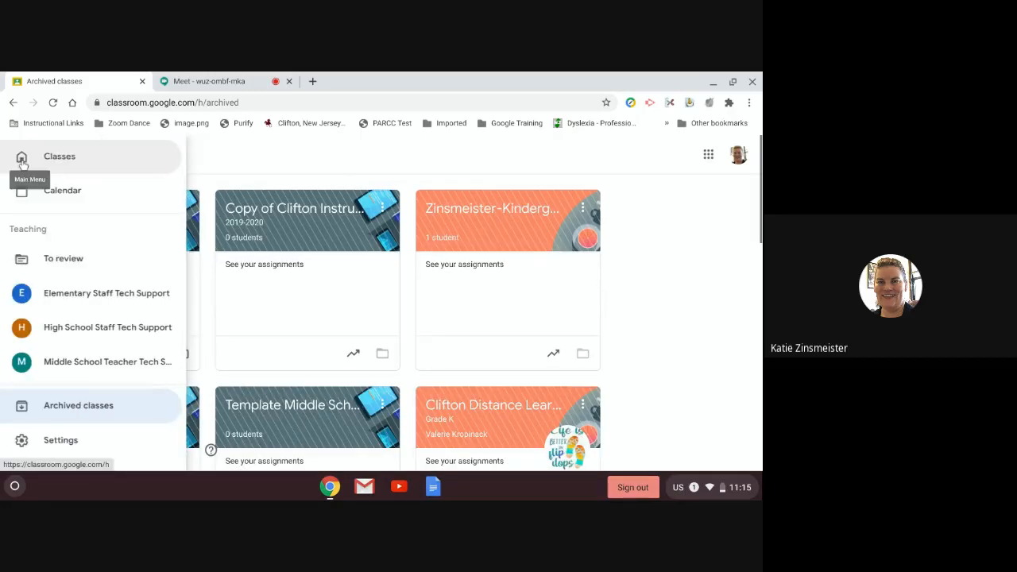
{"action": "left_click", "coordinate": [72, 408]}
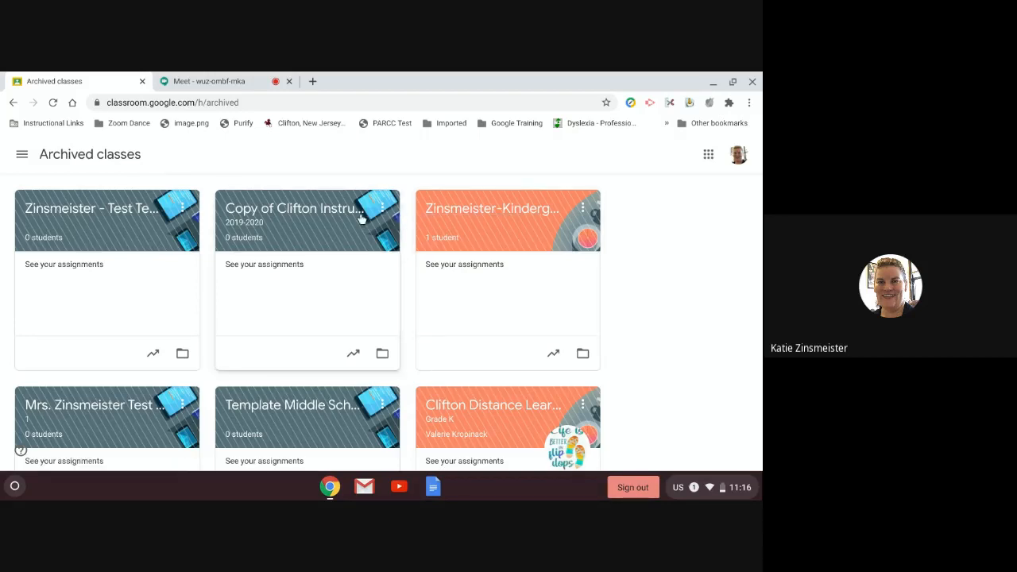
Step: Permanently delete the archived test technology class and Template Middle School Teacher Tech Support
{"action": "left_click", "coordinate": [182, 209]}
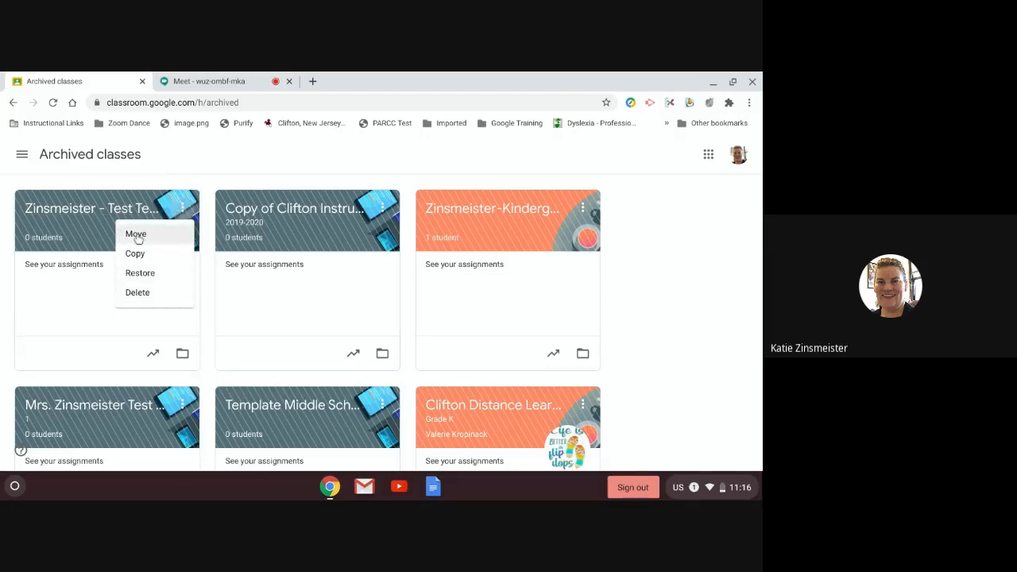
{"action": "left_click", "coordinate": [137, 293]}
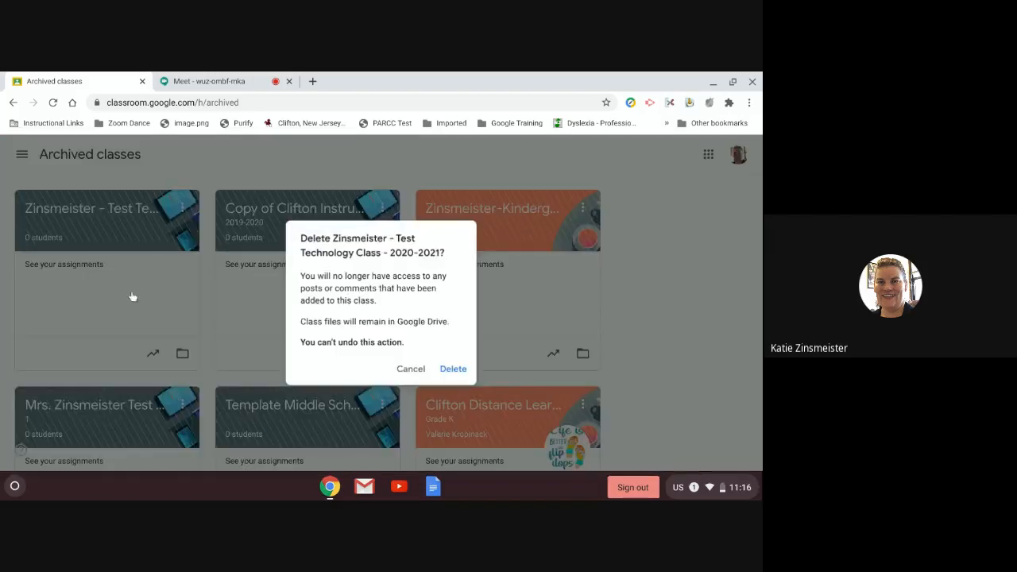
{"action": "left_click", "coordinate": [450, 373]}
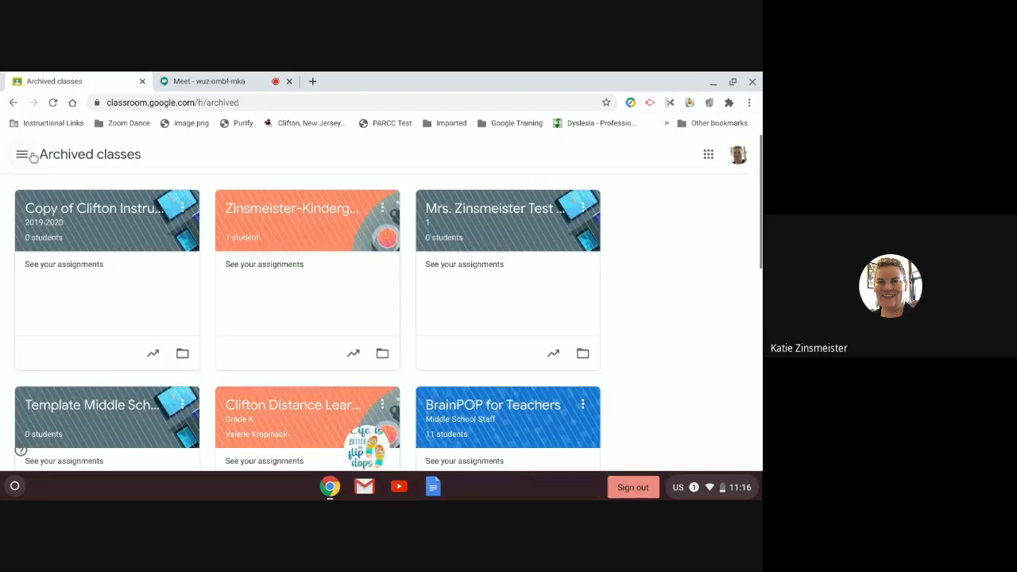
{"action": "scroll", "coordinate": [443, 345], "scroll_direction": "down", "scroll_amount": 3}
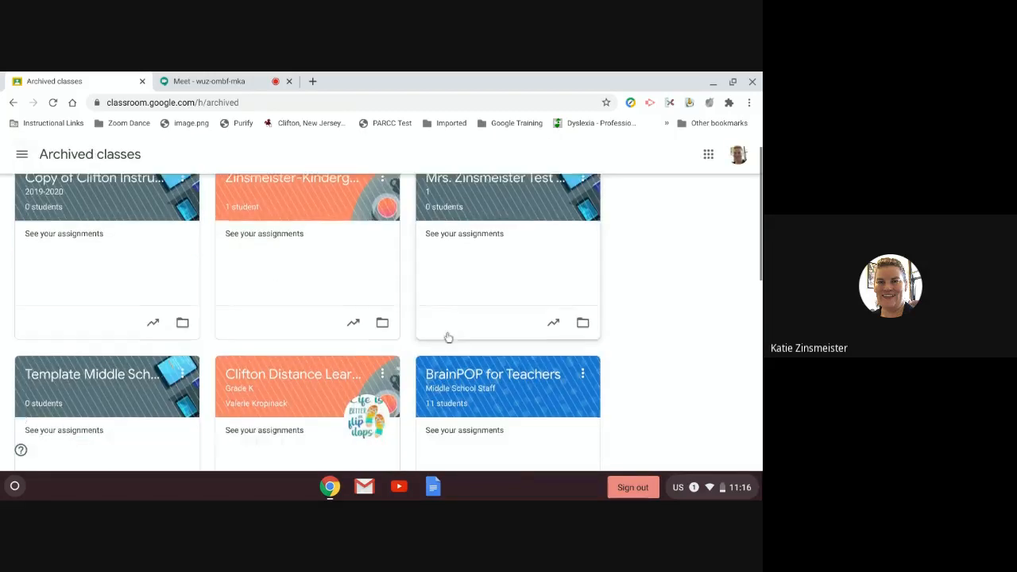
{"action": "scroll", "coordinate": [139, 308], "scroll_direction": "up", "scroll_amount": 2}
{"action": "left_click", "coordinate": [182, 406]}
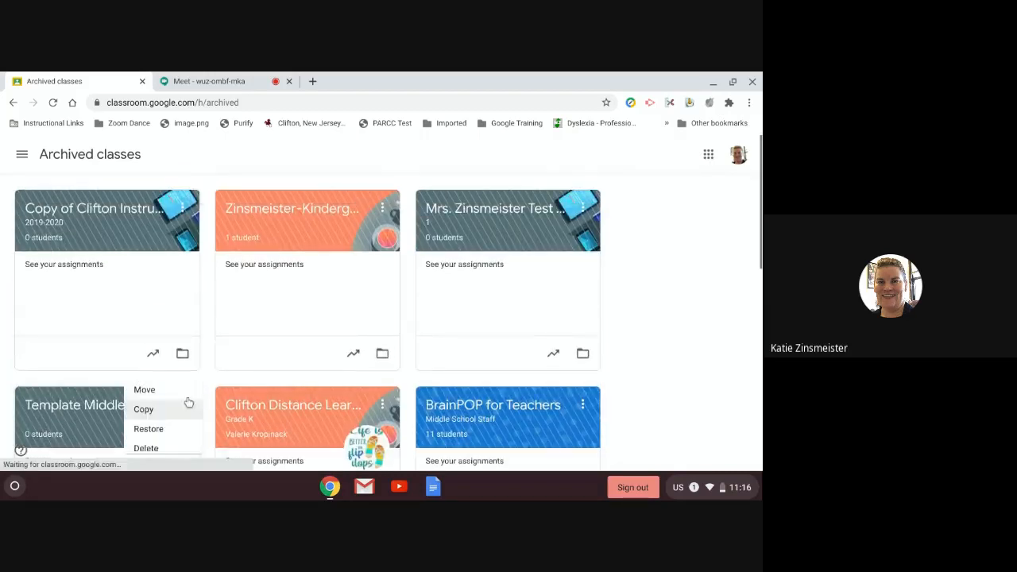
{"action": "left_click", "coordinate": [137, 445]}
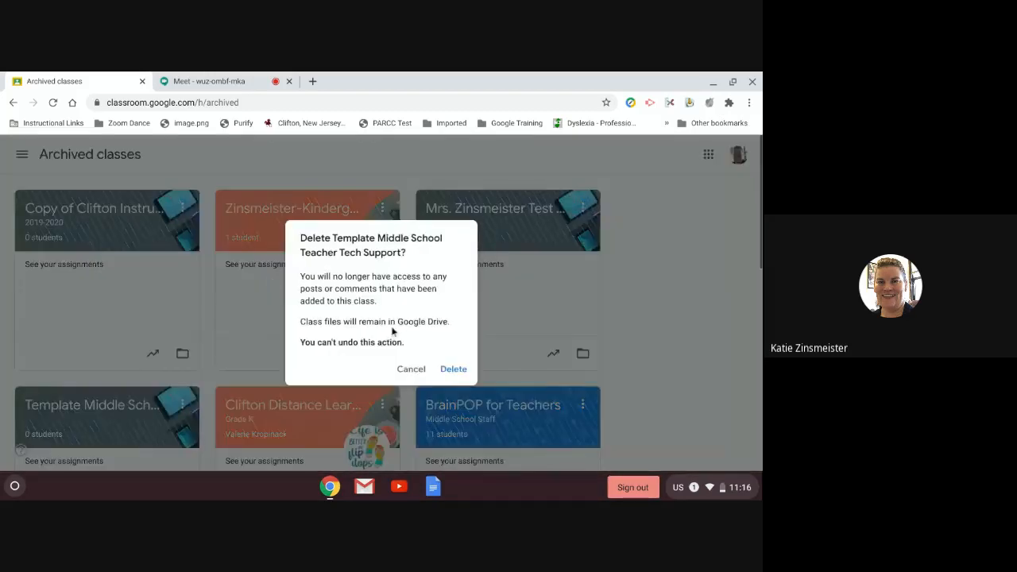
{"action": "left_click", "coordinate": [448, 373]}
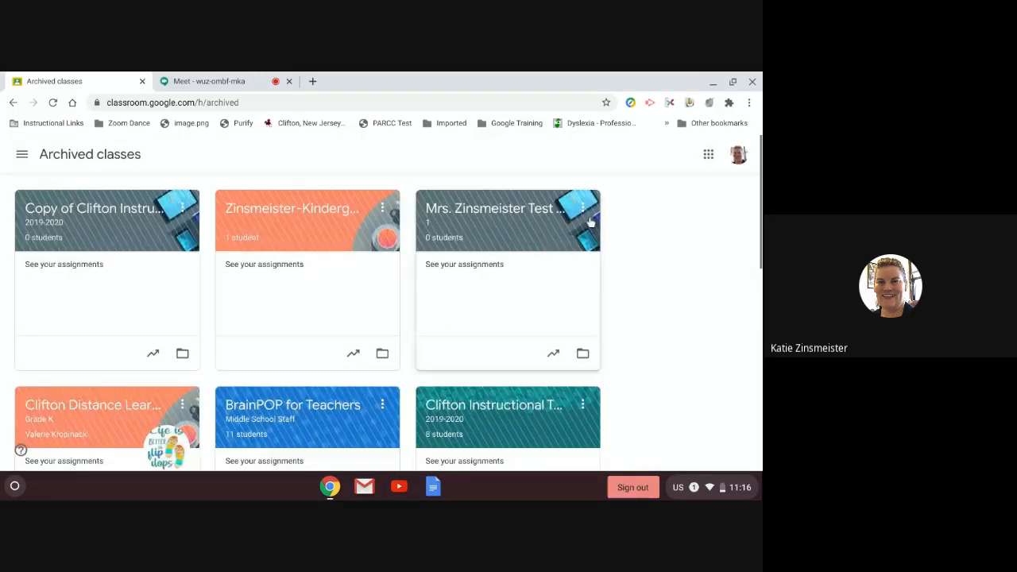
Step: Delete the other old test class and the copied 2019-2020 Clifton CITE Instructors class
{"action": "left_click", "coordinate": [584, 209]}
{"action": "left_click", "coordinate": [546, 292]}
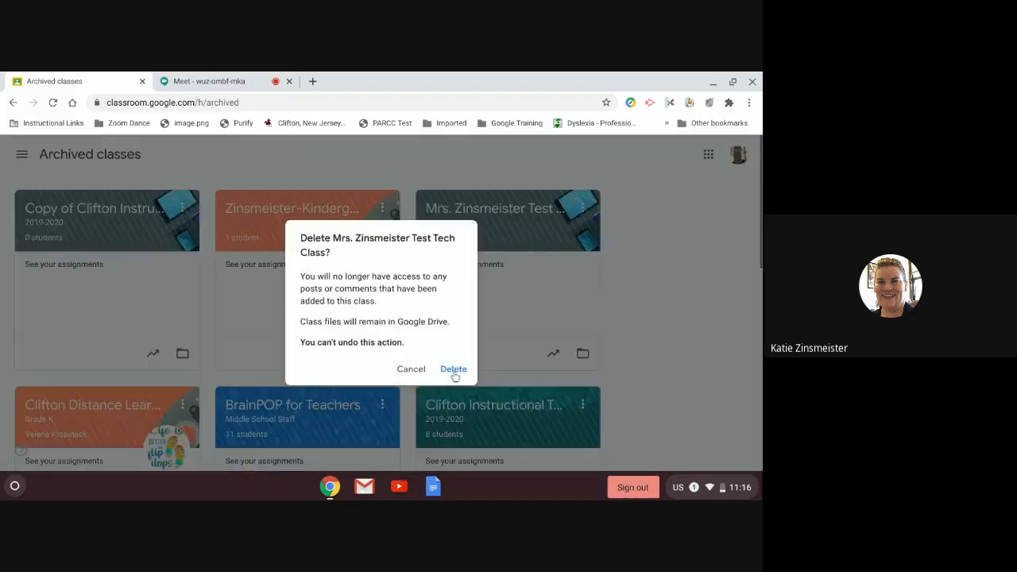
{"action": "left_click", "coordinate": [453, 371]}
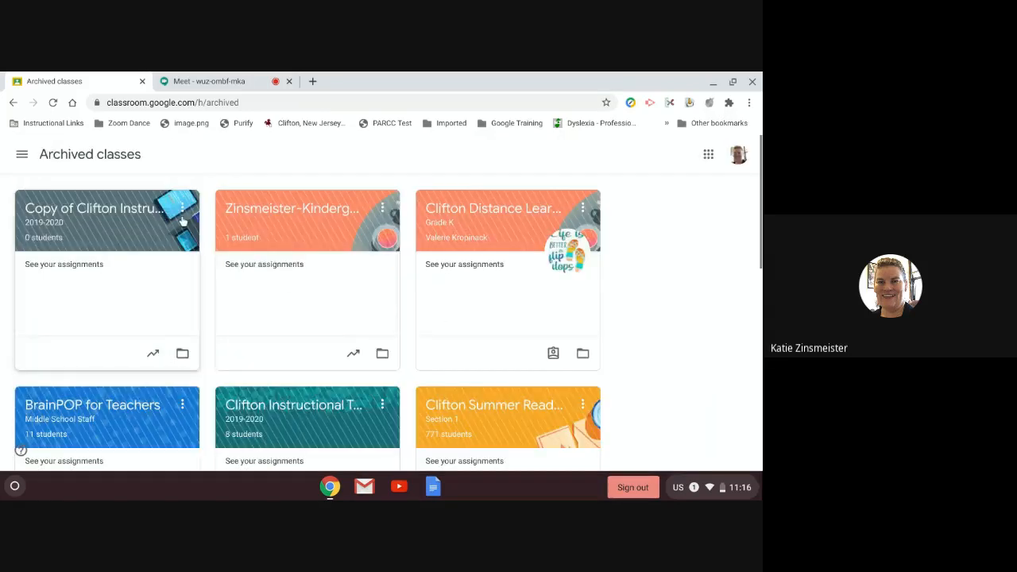
{"action": "left_click", "coordinate": [182, 210]}
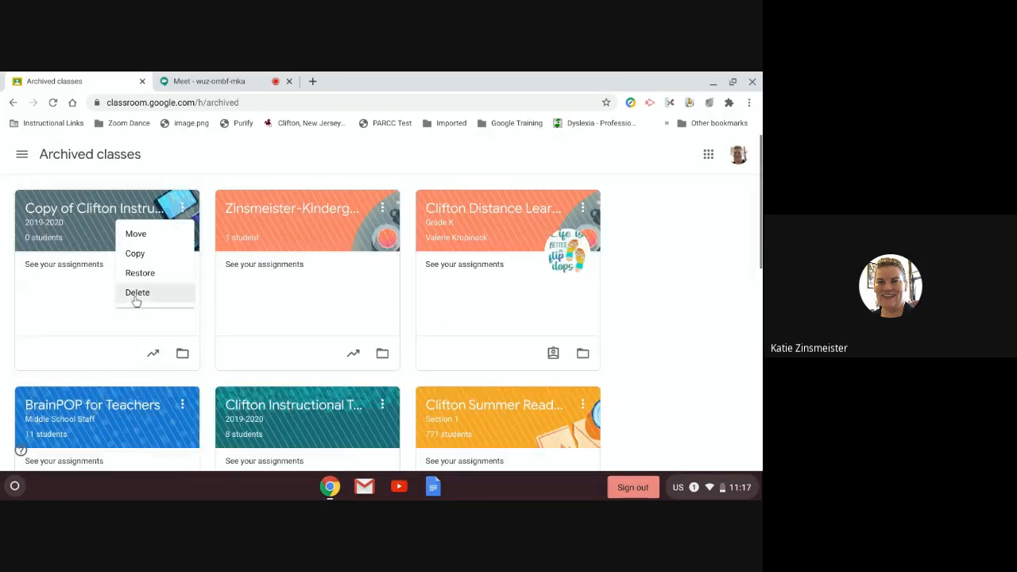
{"action": "left_click", "coordinate": [137, 293]}
{"action": "left_click", "coordinate": [446, 373]}
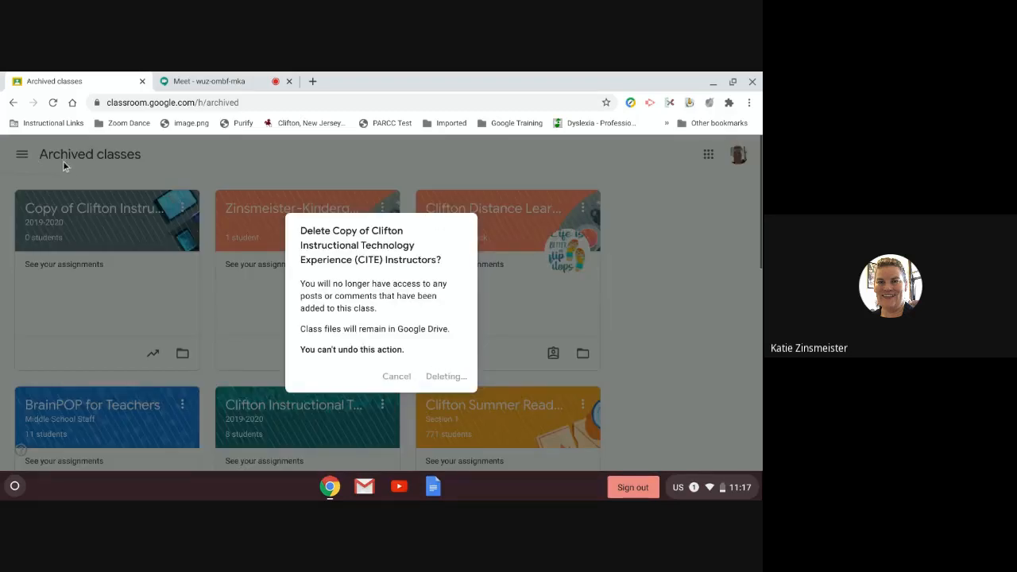
{"action": "left_click", "coordinate": [22, 155]}
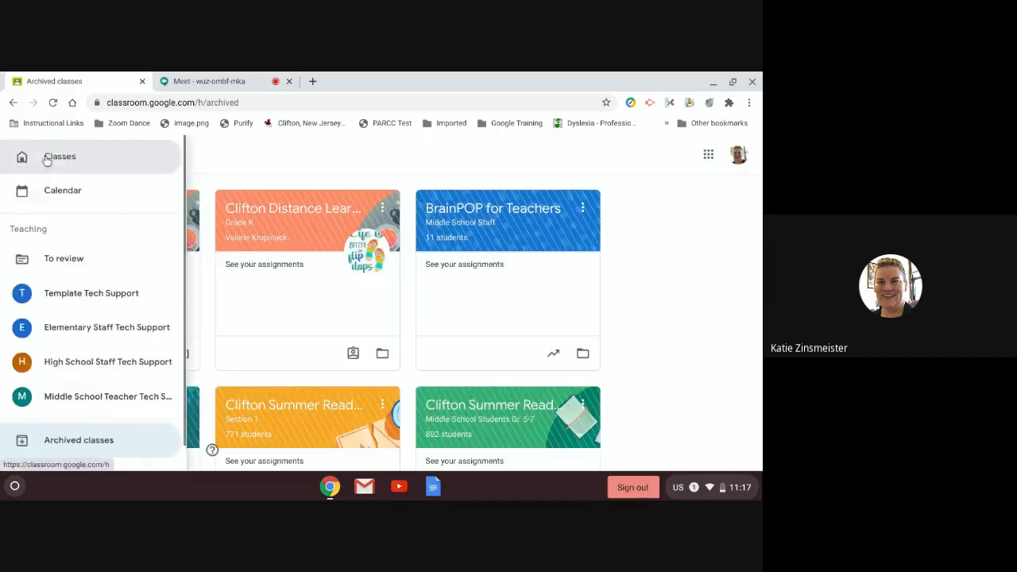
Step: Open the Template Tech Support class from Classes and show its Classwork list of draft posts
{"action": "left_click", "coordinate": [49, 156]}
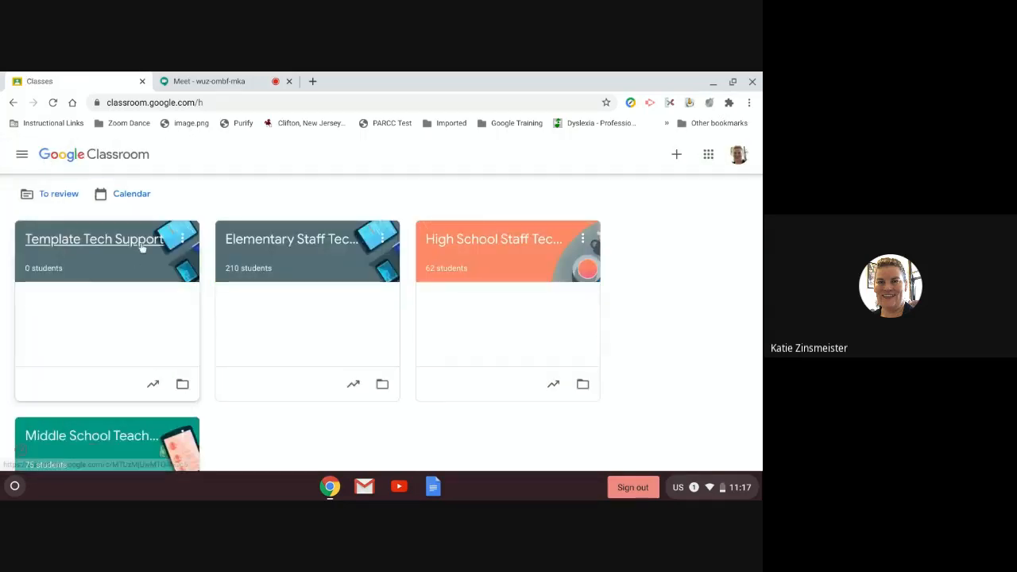
{"action": "left_click", "coordinate": [382, 238]}
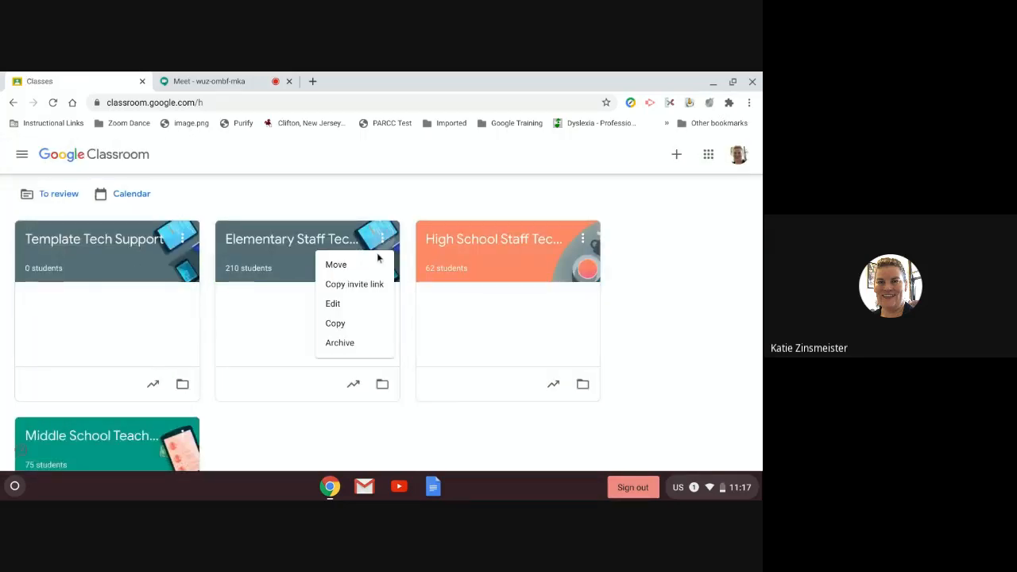
{"action": "left_click", "coordinate": [104, 246]}
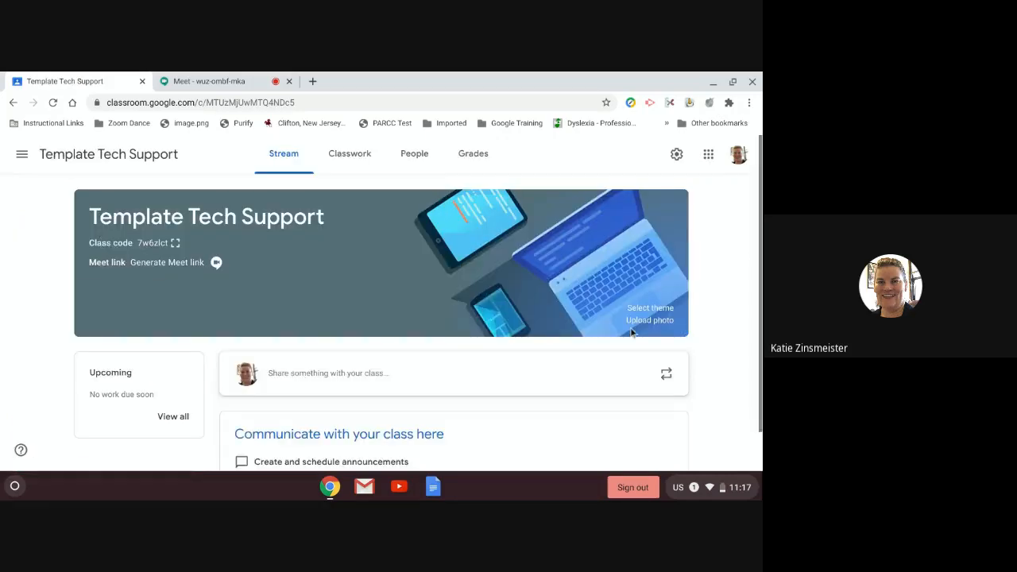
{"action": "scroll", "coordinate": [429, 282], "scroll_direction": "down", "scroll_amount": 1}
{"action": "scroll", "coordinate": [422, 373], "scroll_direction": "down", "scroll_amount": 1}
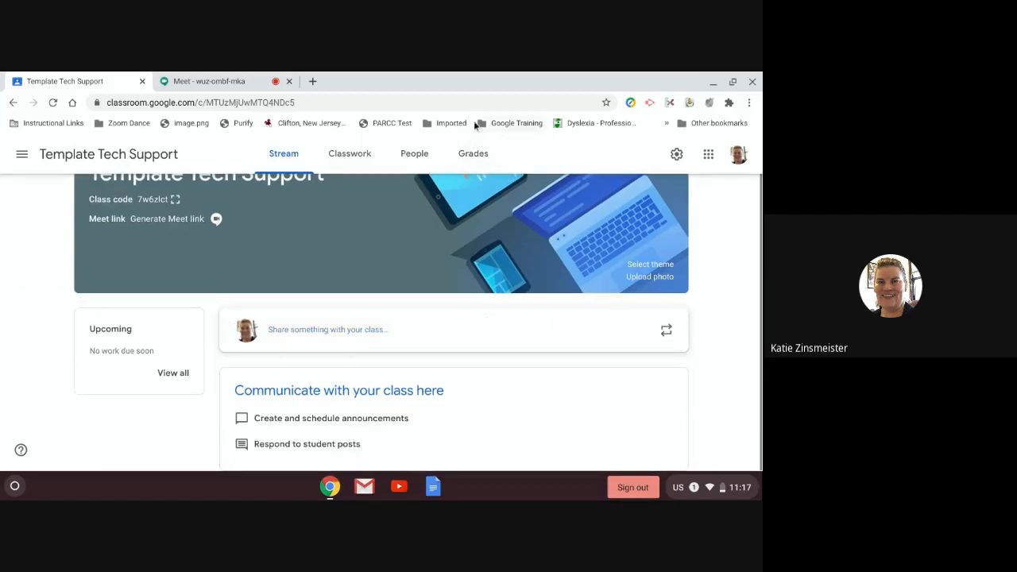
{"action": "left_click", "coordinate": [348, 157]}
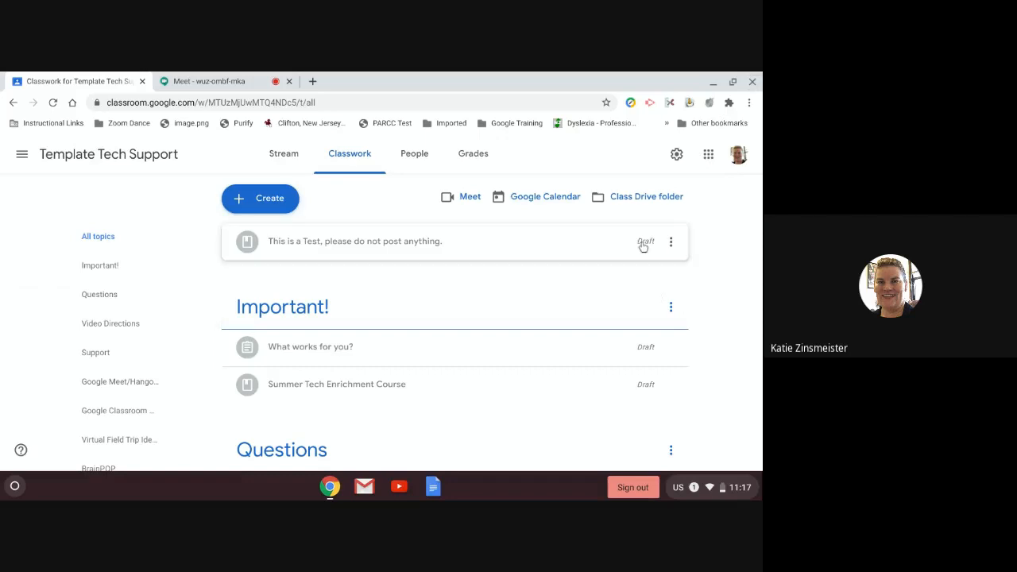
Step: Post the draft material 'This is a Test, please do not post anything.'
{"action": "left_click", "coordinate": [328, 250]}
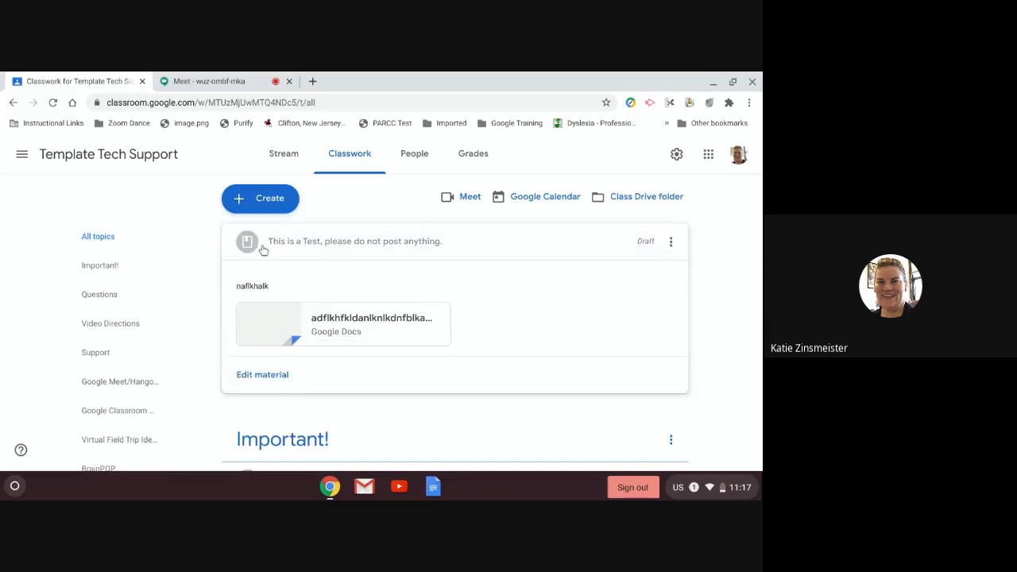
{"action": "left_click", "coordinate": [405, 249]}
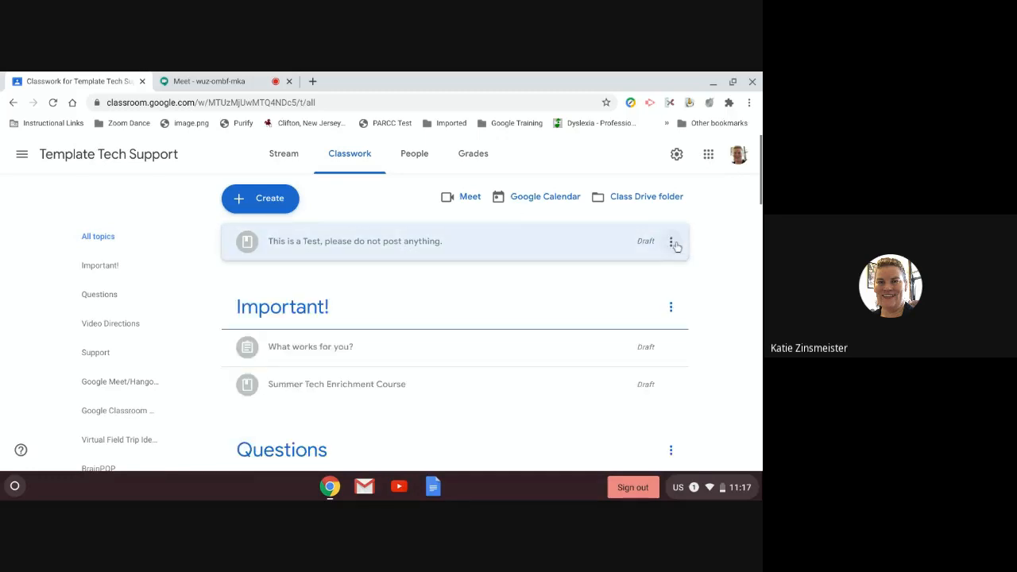
{"action": "left_click", "coordinate": [672, 244]}
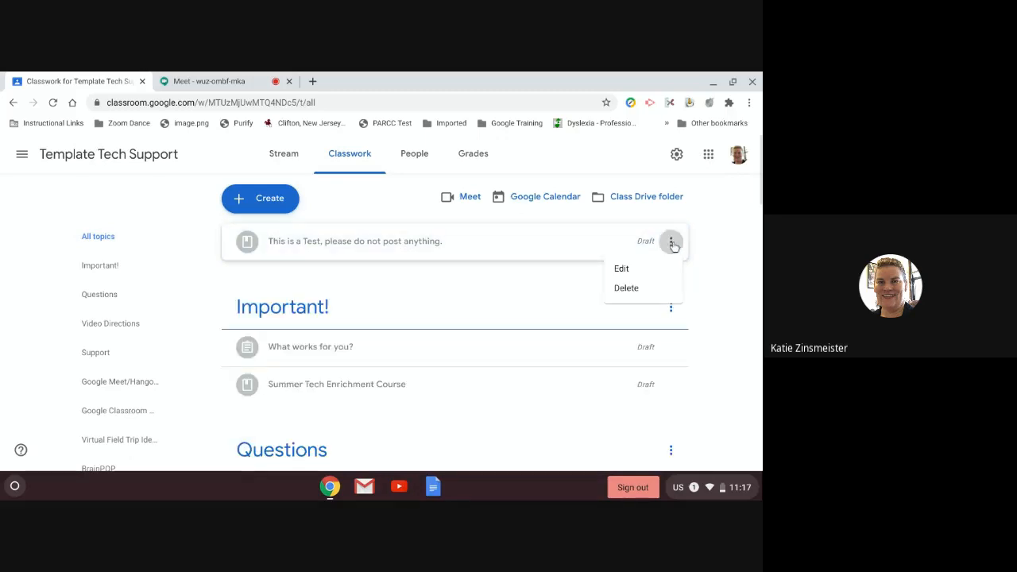
{"action": "left_click", "coordinate": [622, 270]}
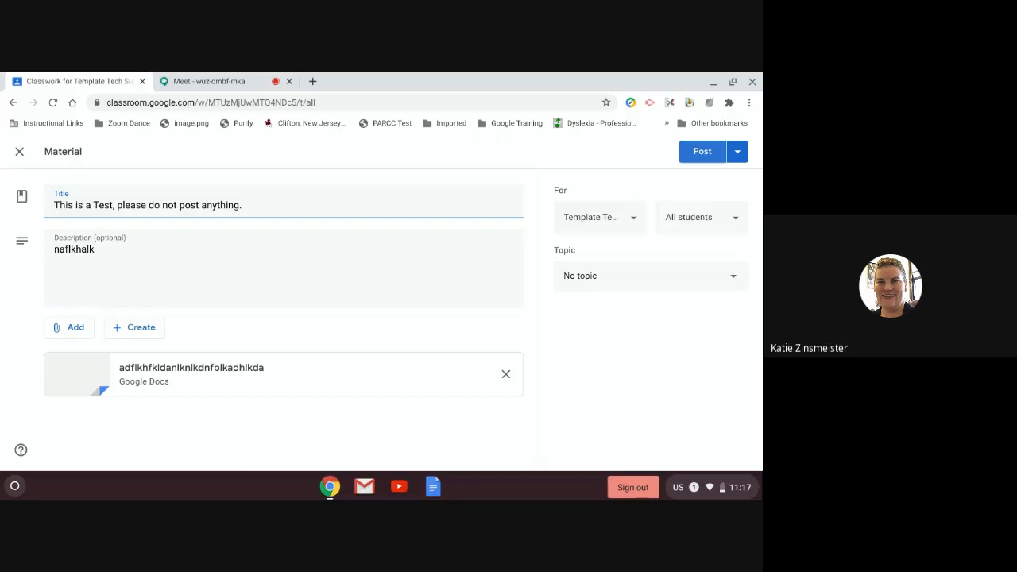
{"action": "left_click", "coordinate": [711, 155]}
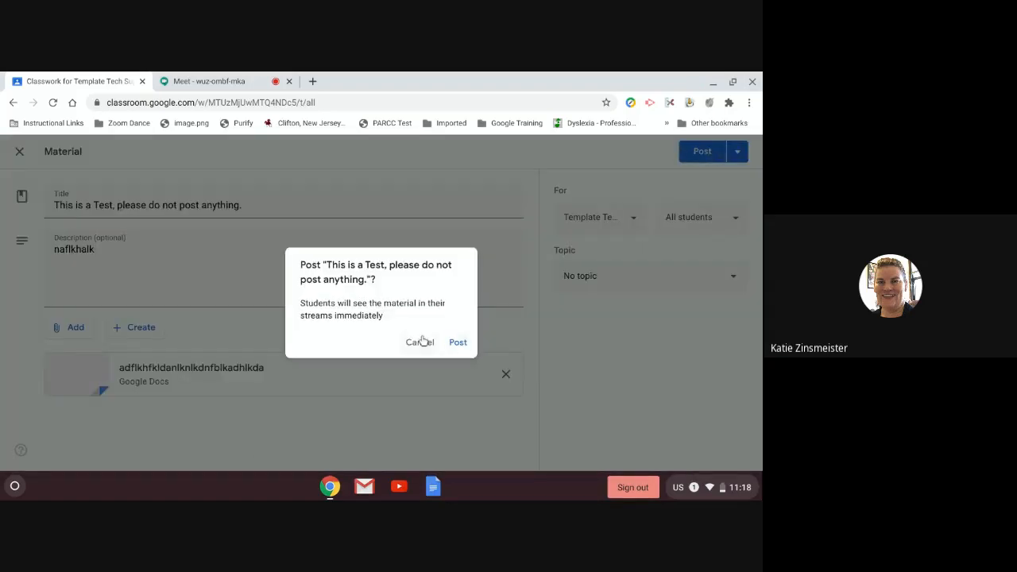
{"action": "left_click", "coordinate": [458, 343]}
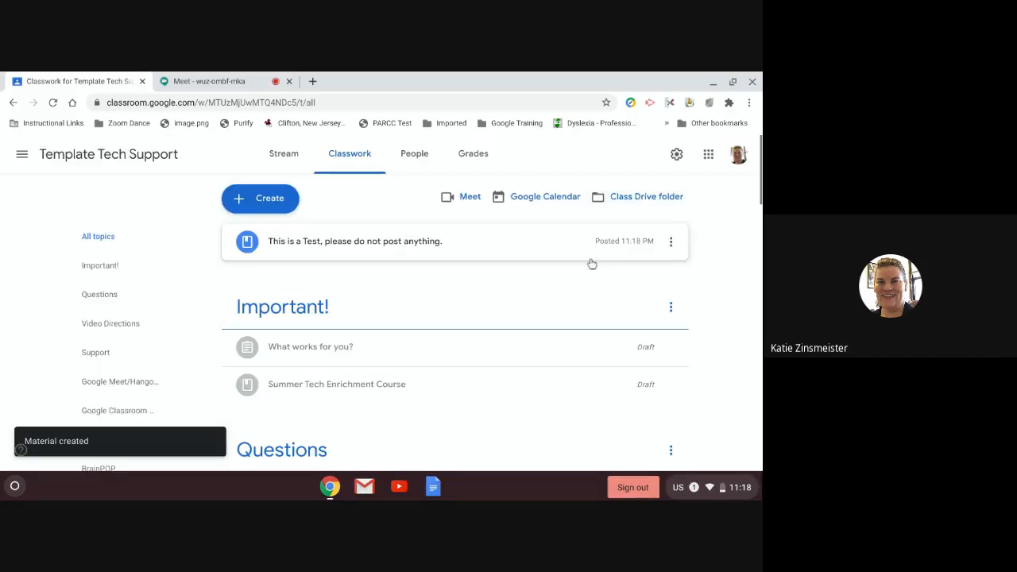
Step: Delete the posted 'This is a Test' material from Template Tech Support's Classwork
{"action": "left_click", "coordinate": [671, 242]}
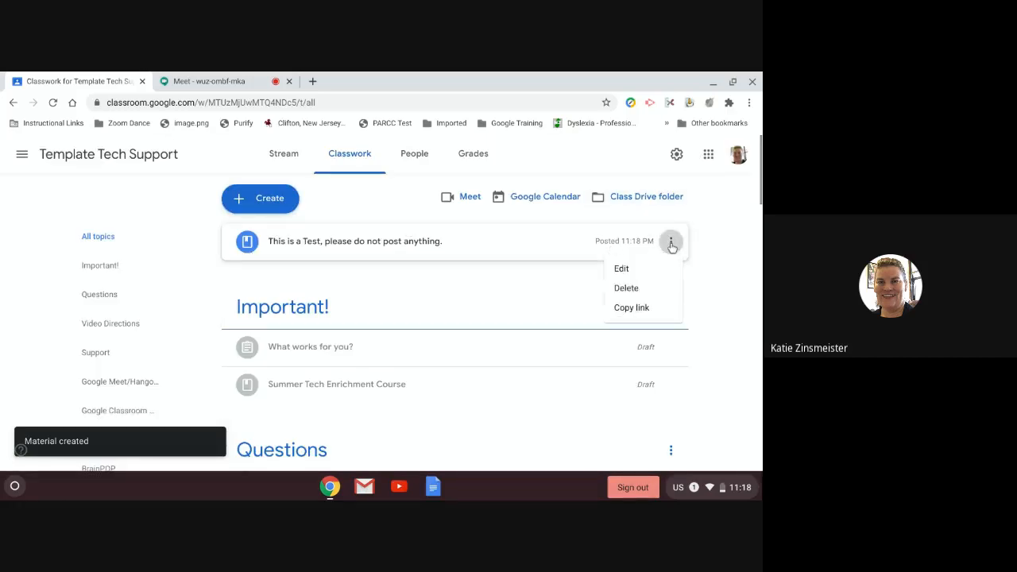
{"action": "left_click", "coordinate": [640, 290]}
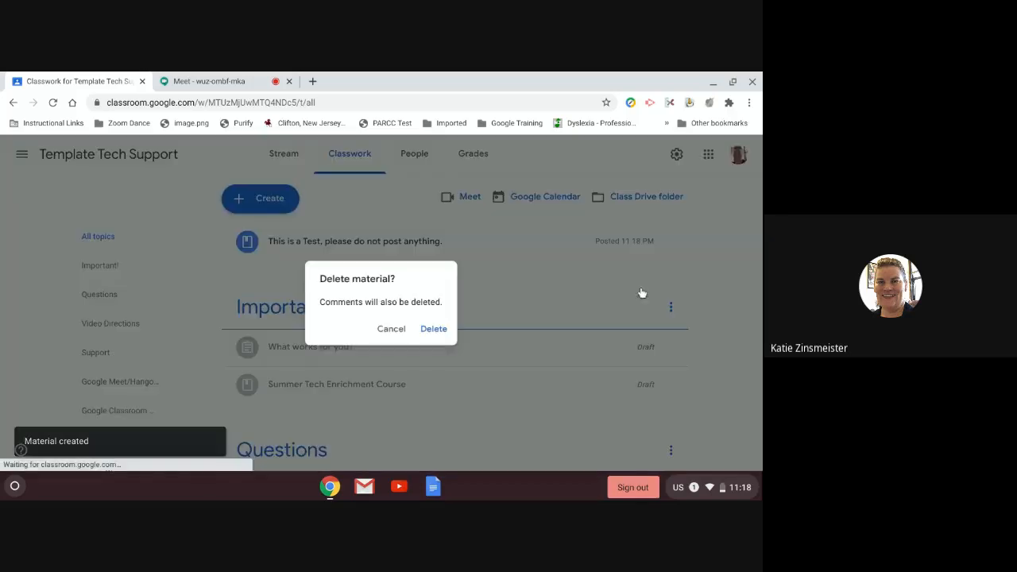
{"action": "left_click", "coordinate": [429, 328]}
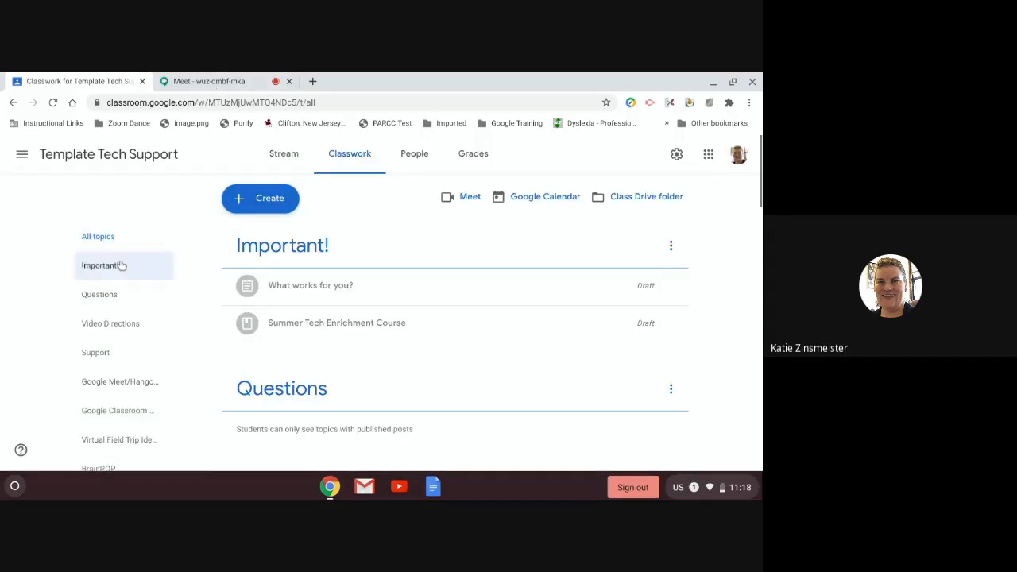
Step: Archive the Template Tech Support class, then stop presenting the screen in Google Meet
{"action": "left_click", "coordinate": [14, 163]}
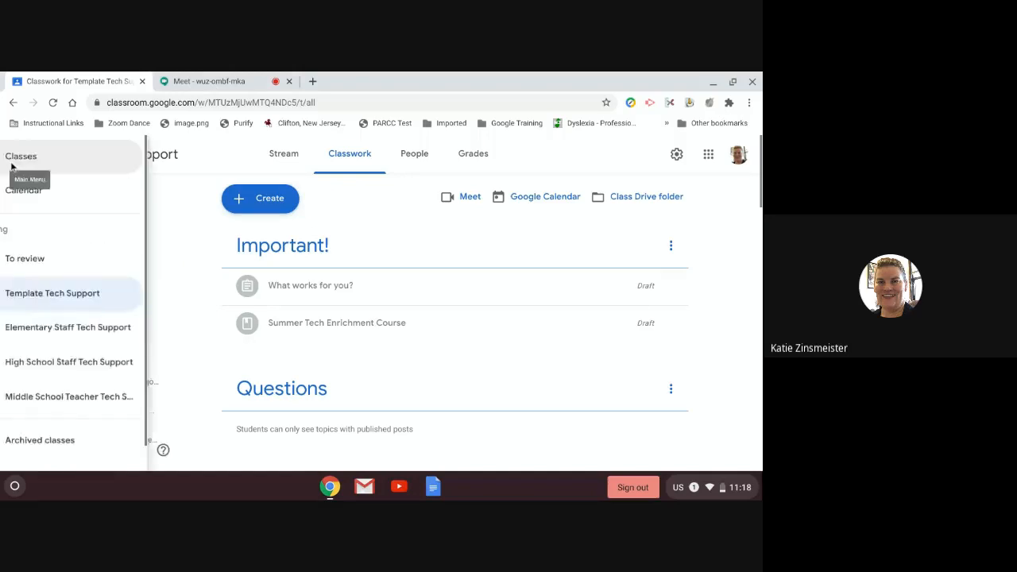
{"action": "left_click", "coordinate": [60, 162]}
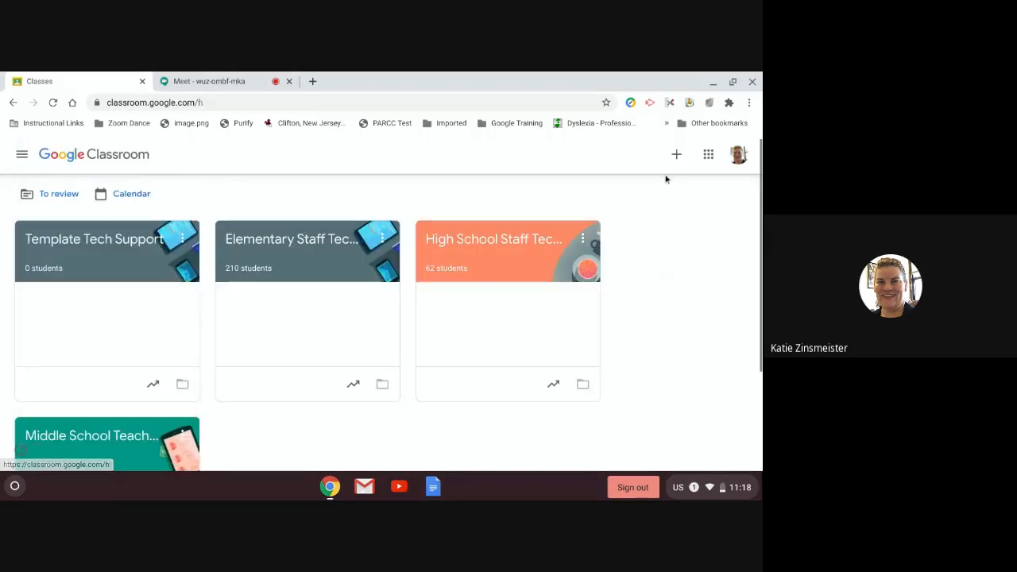
{"action": "left_click", "coordinate": [182, 238]}
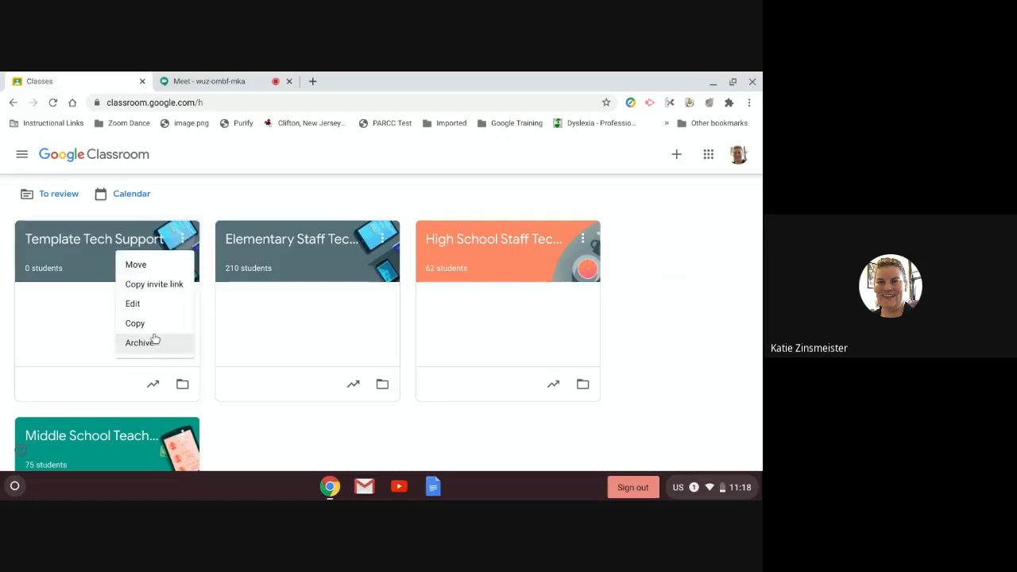
{"action": "left_click", "coordinate": [150, 343]}
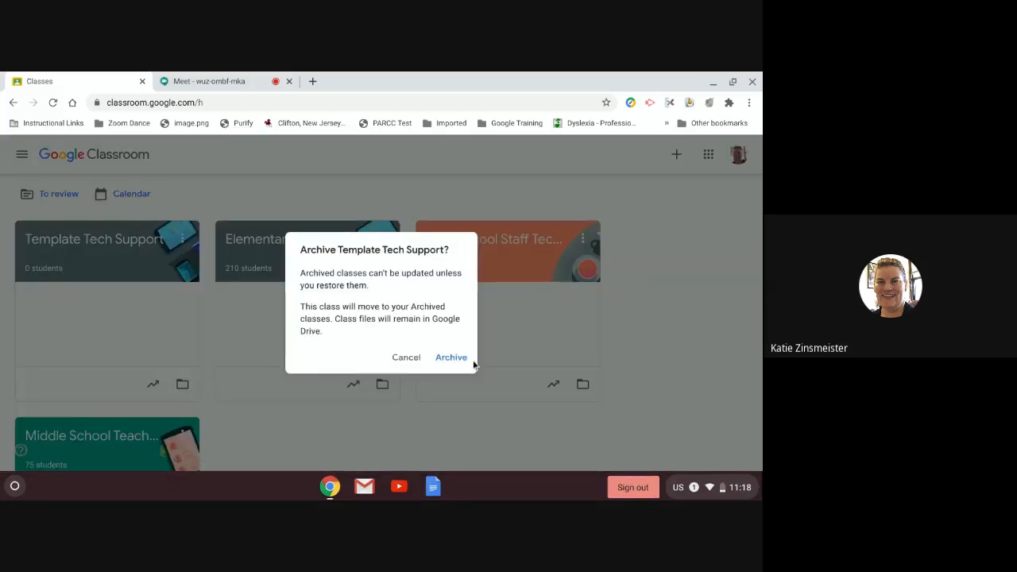
{"action": "left_click", "coordinate": [453, 359]}
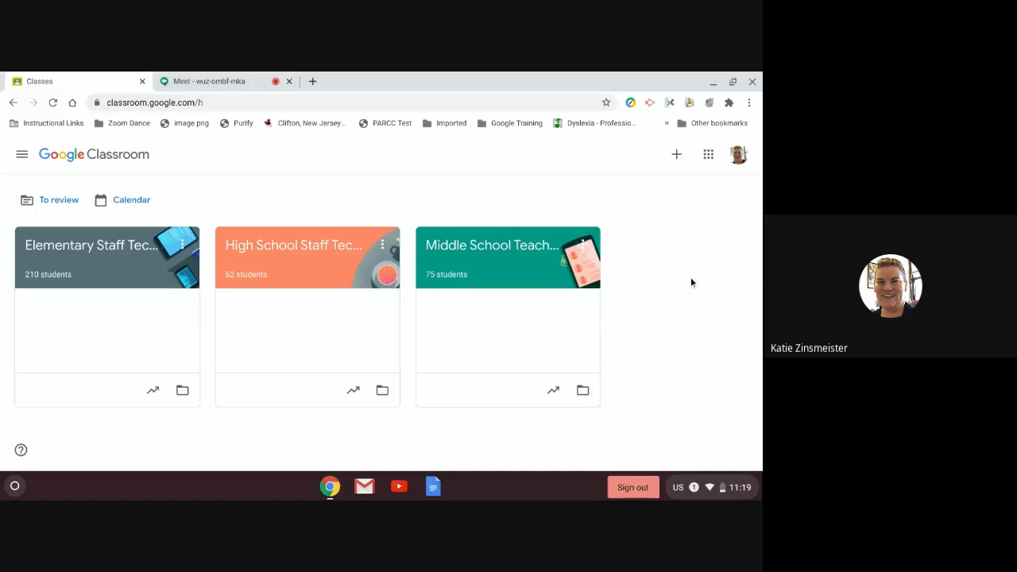
{"action": "left_click", "coordinate": [230, 81]}
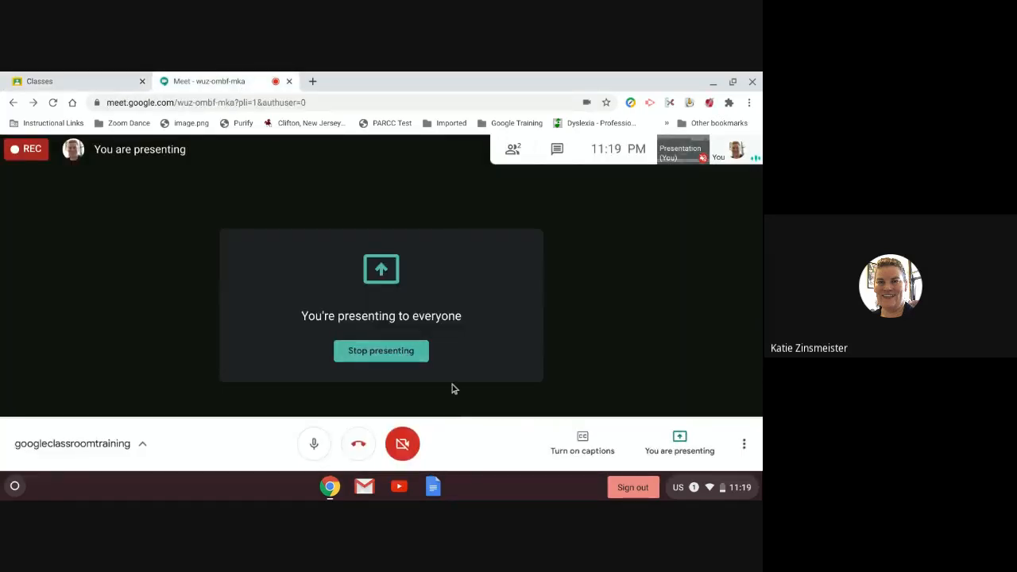
{"action": "left_click", "coordinate": [404, 352]}
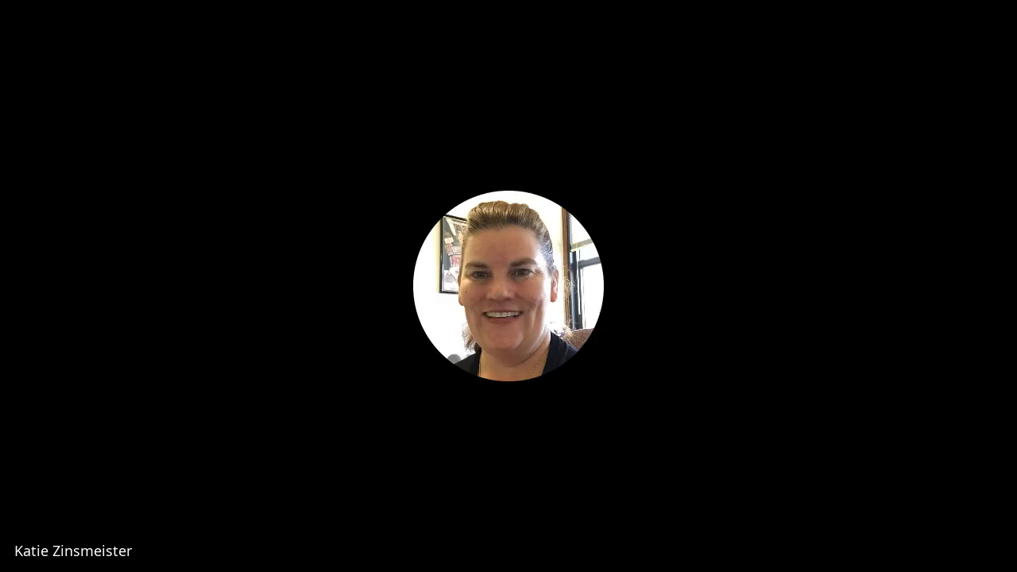